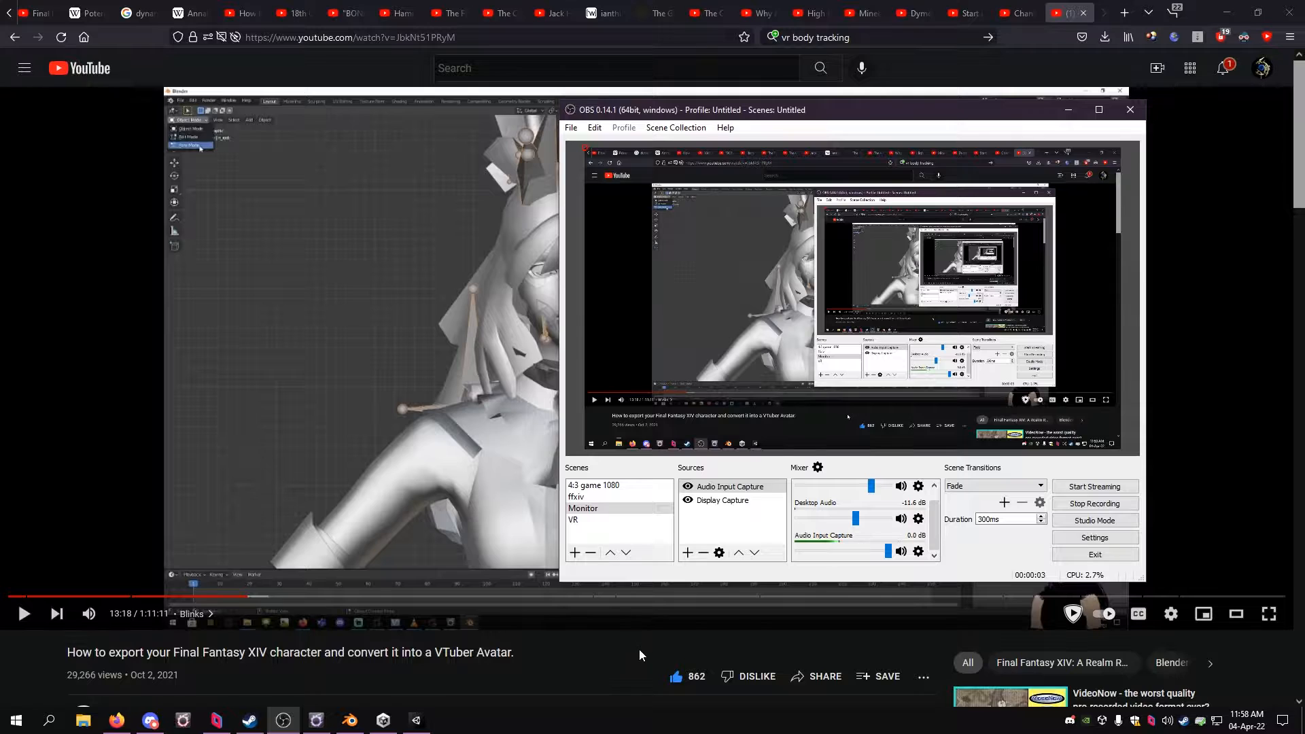
# Step: Open the vtube_resources page linked in the video description and review its program, plug-in and information sections
pyautogui.click(639, 650)
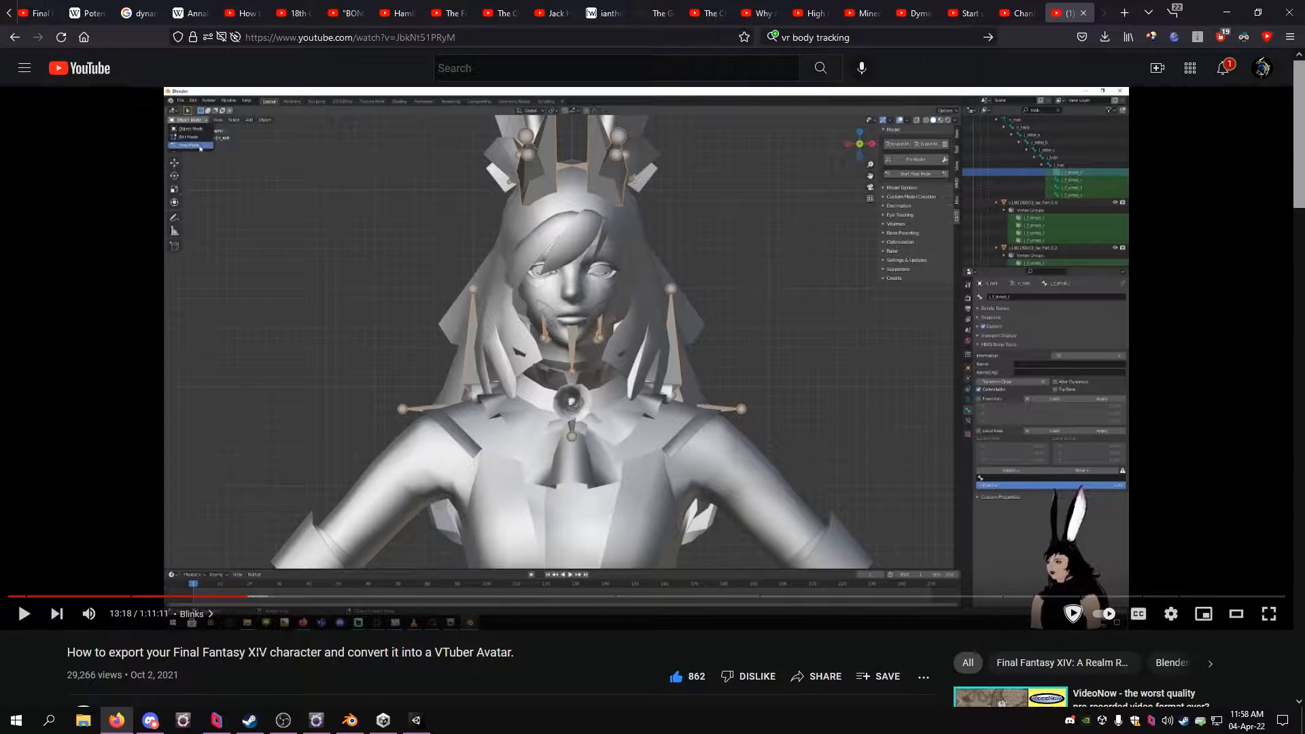
pyautogui.scroll(-2, 198, 586)
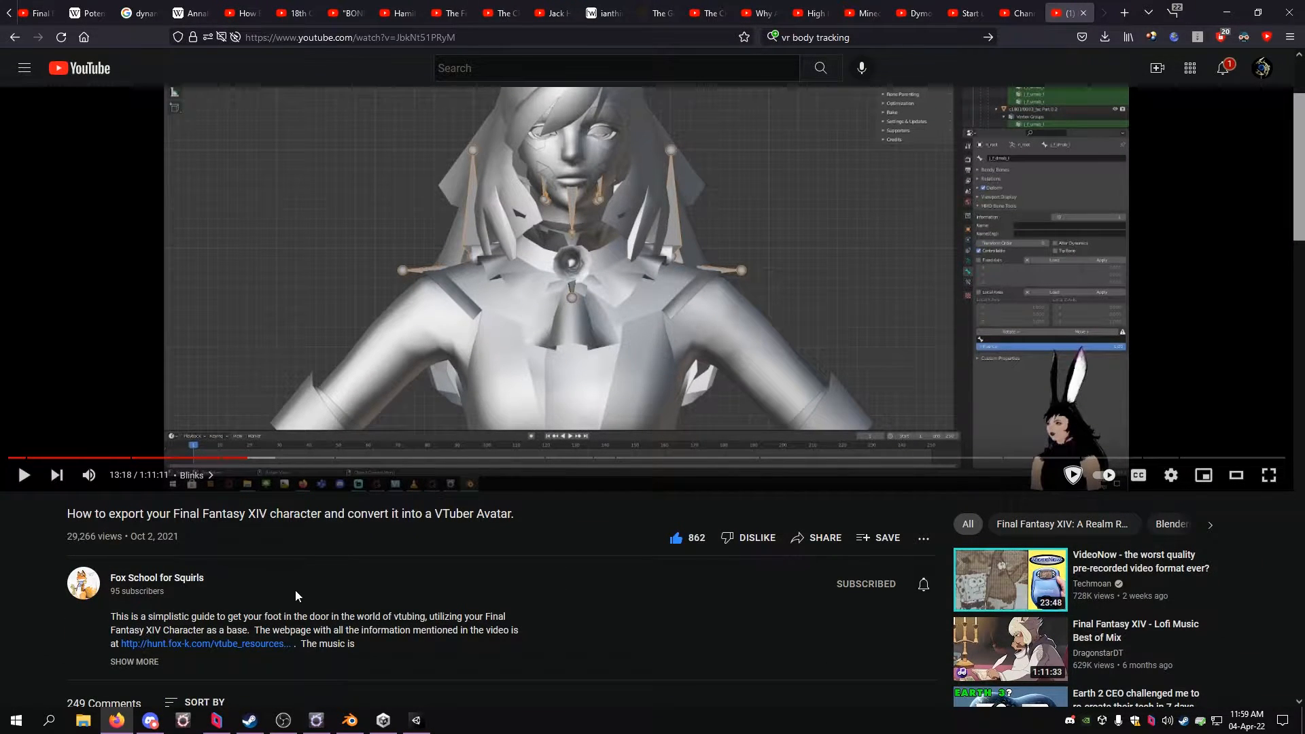
pyautogui.scroll(2, 306, 598)
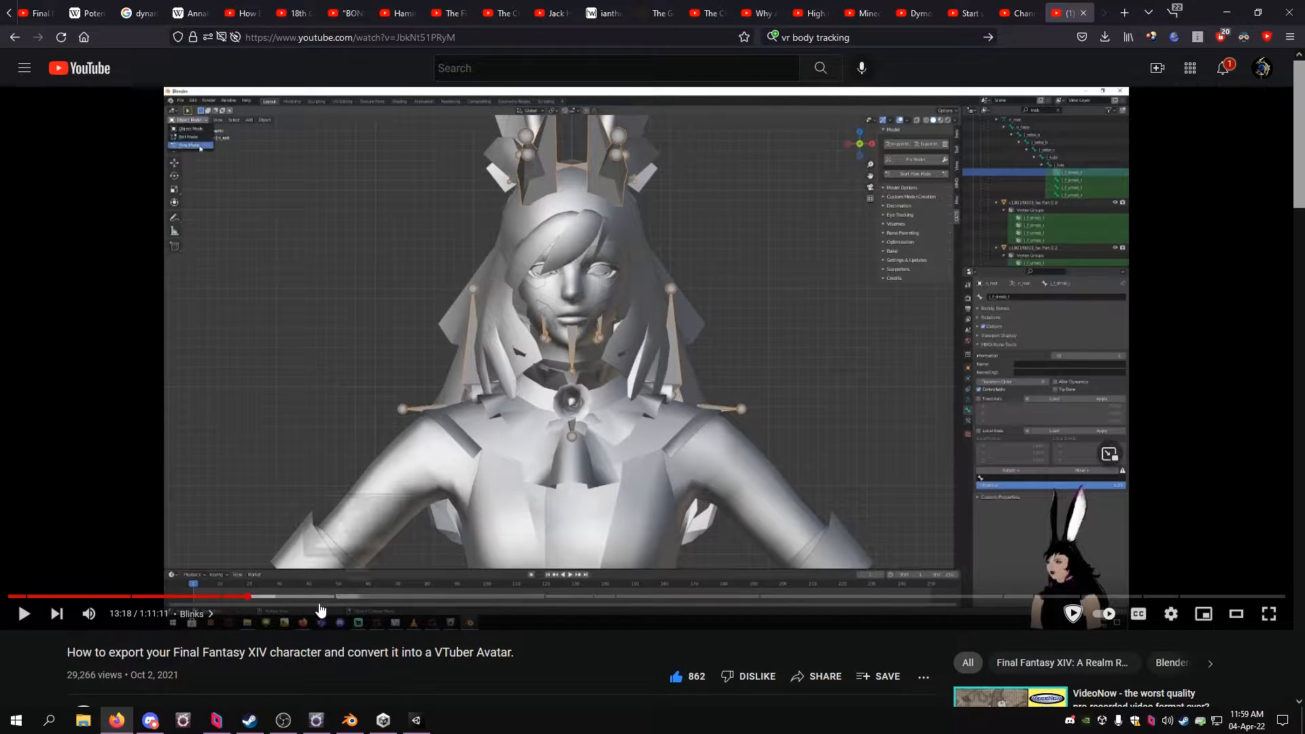
pyautogui.scroll(-4, 292, 595)
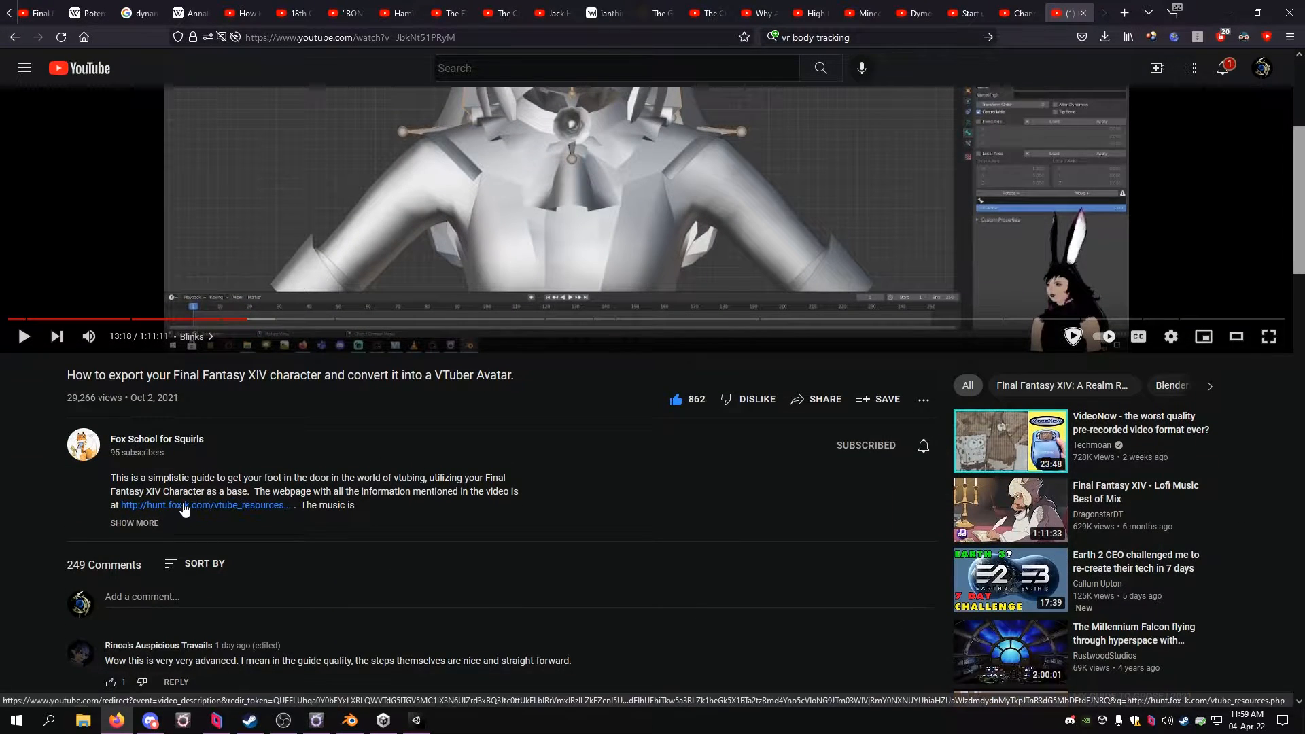
pyautogui.click(181, 506)
pyautogui.scroll(-7, 213, 320)
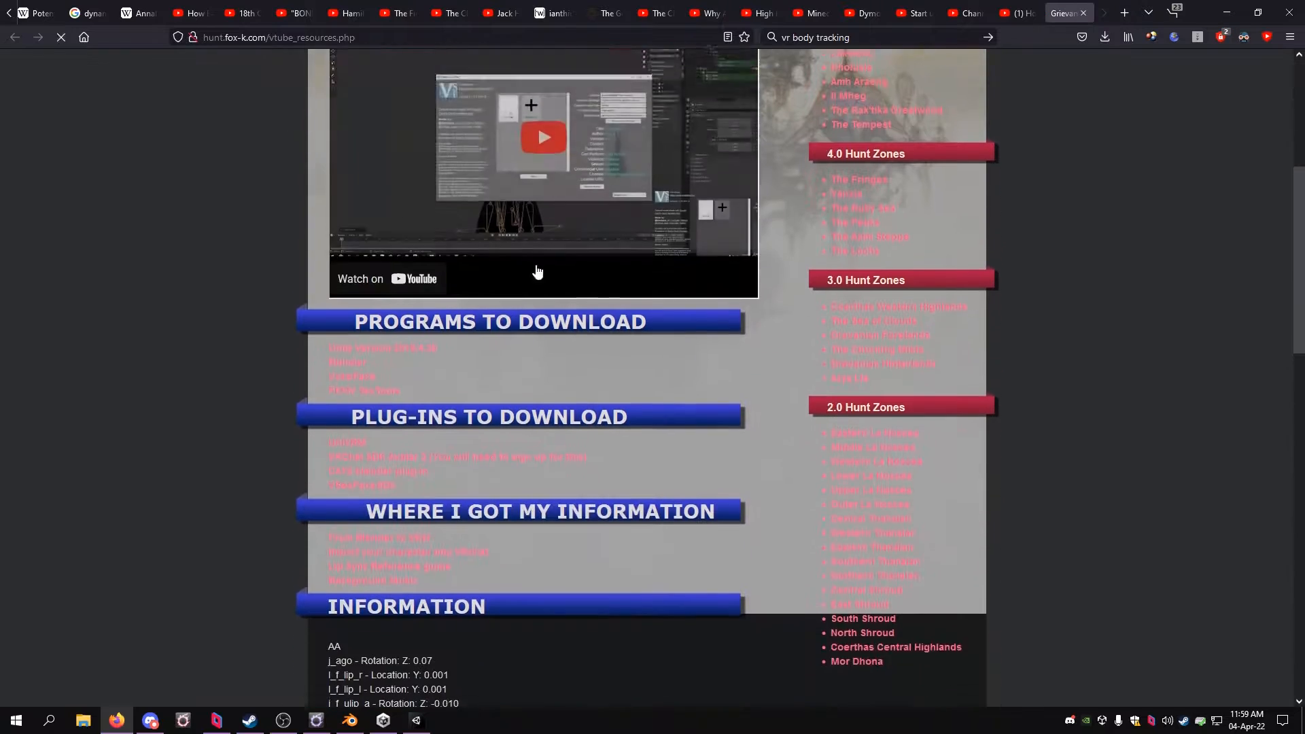
pyautogui.scroll(4, 214, 319)
pyautogui.scroll(-4, 213, 320)
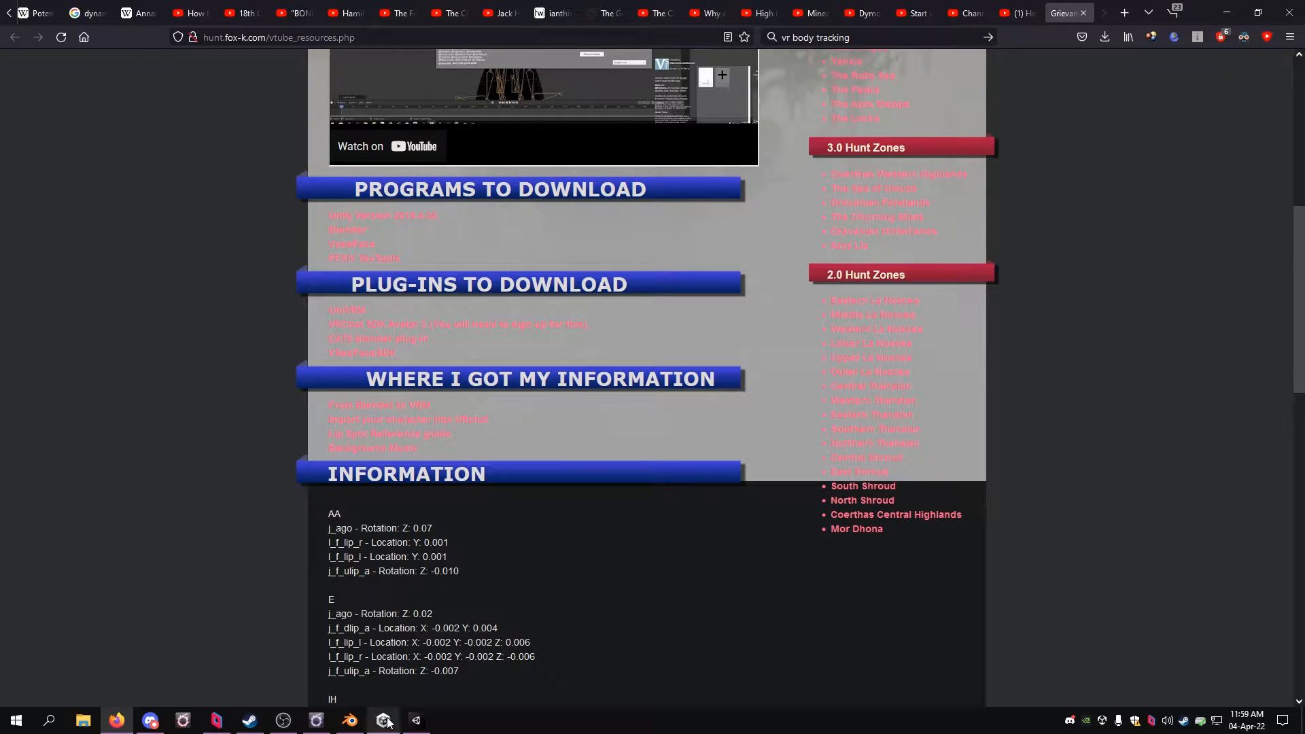
# Step: Look over the open Unity project and return to the Final Fantasy XIV VTuber avatar video page in the browser
pyautogui.click(416, 720)
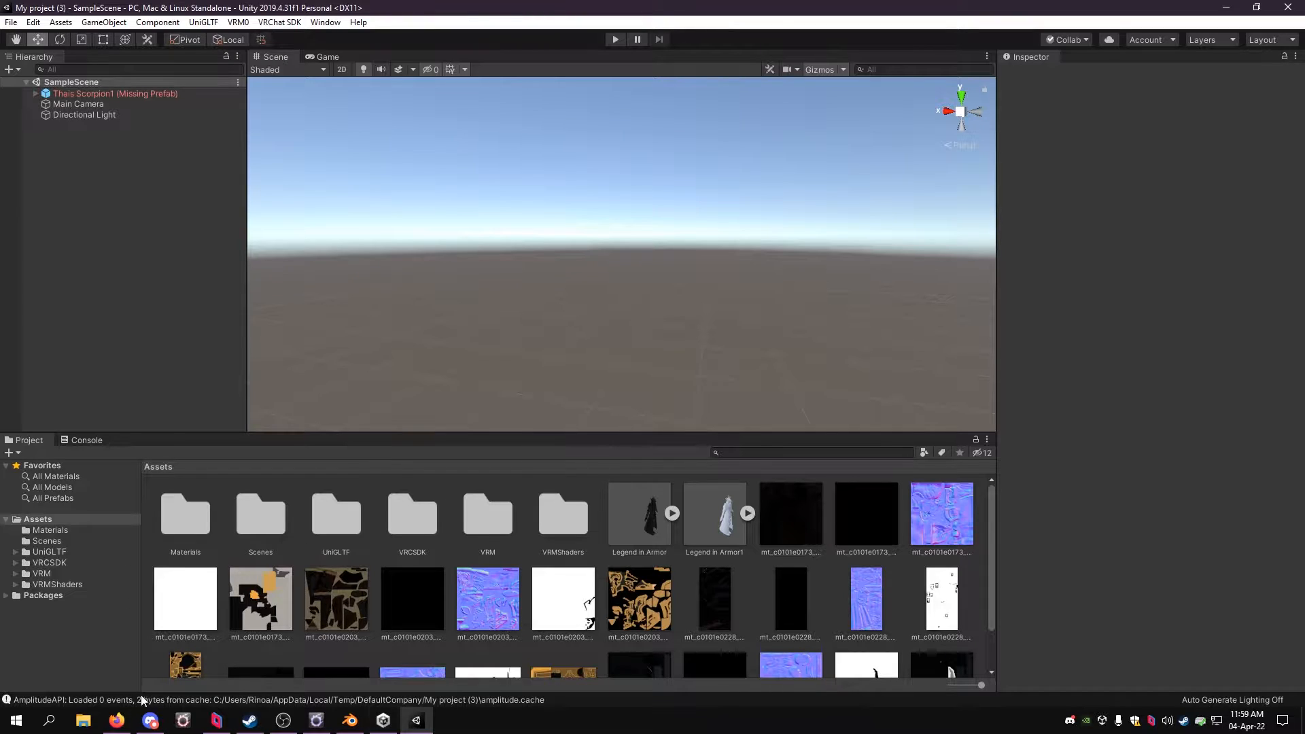
pyautogui.click(117, 720)
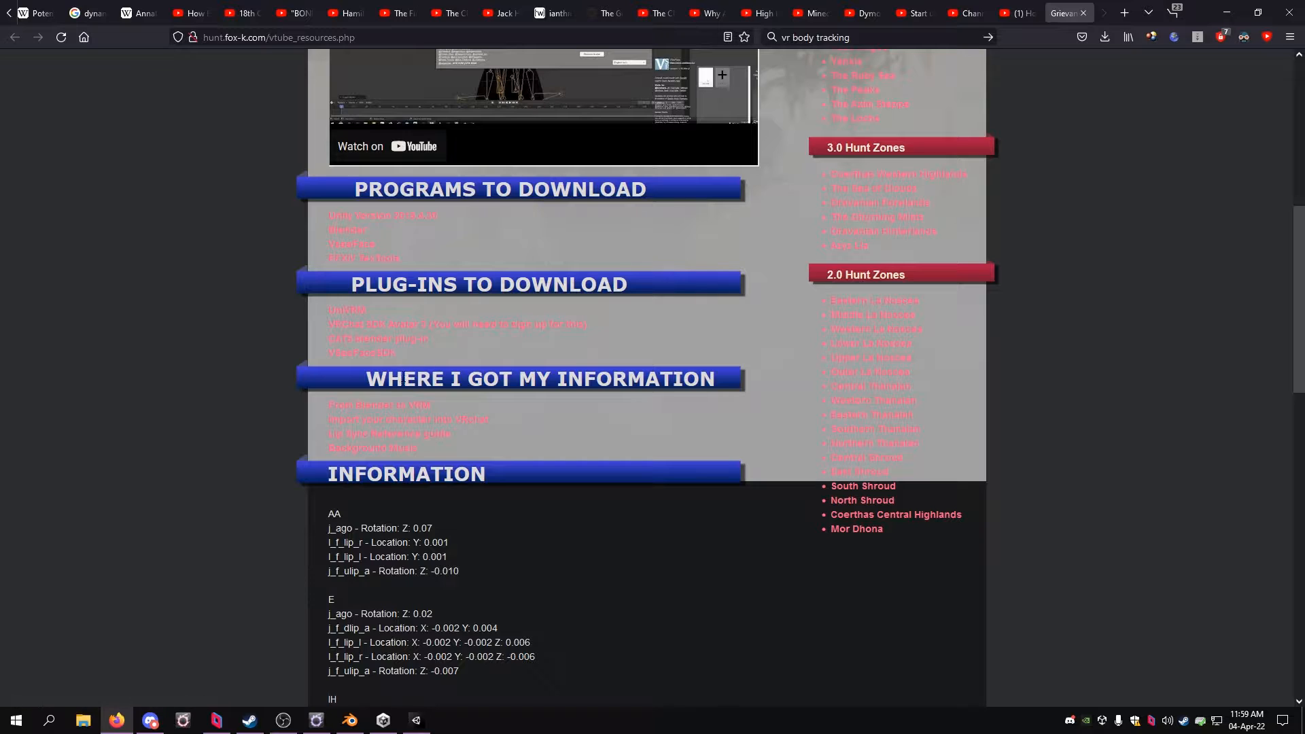
pyautogui.click(965, 13)
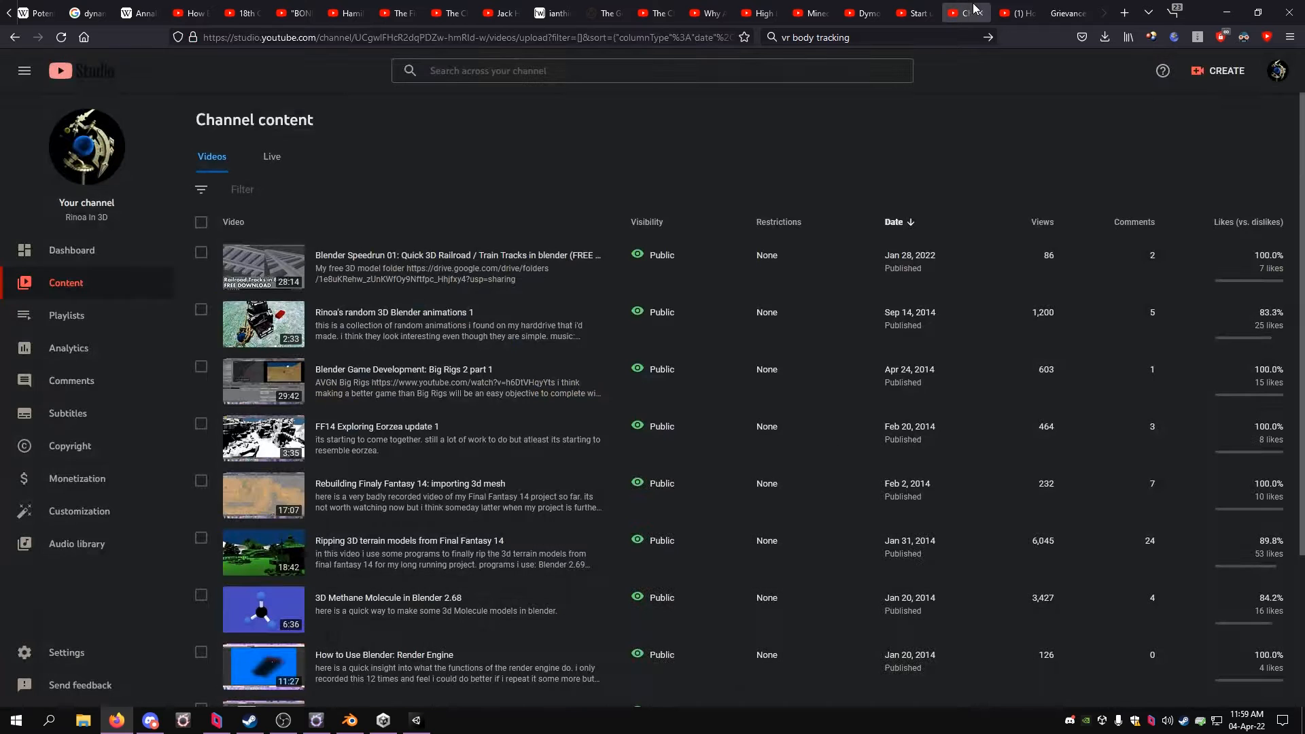
pyautogui.click(914, 7)
pyautogui.click(1022, 7)
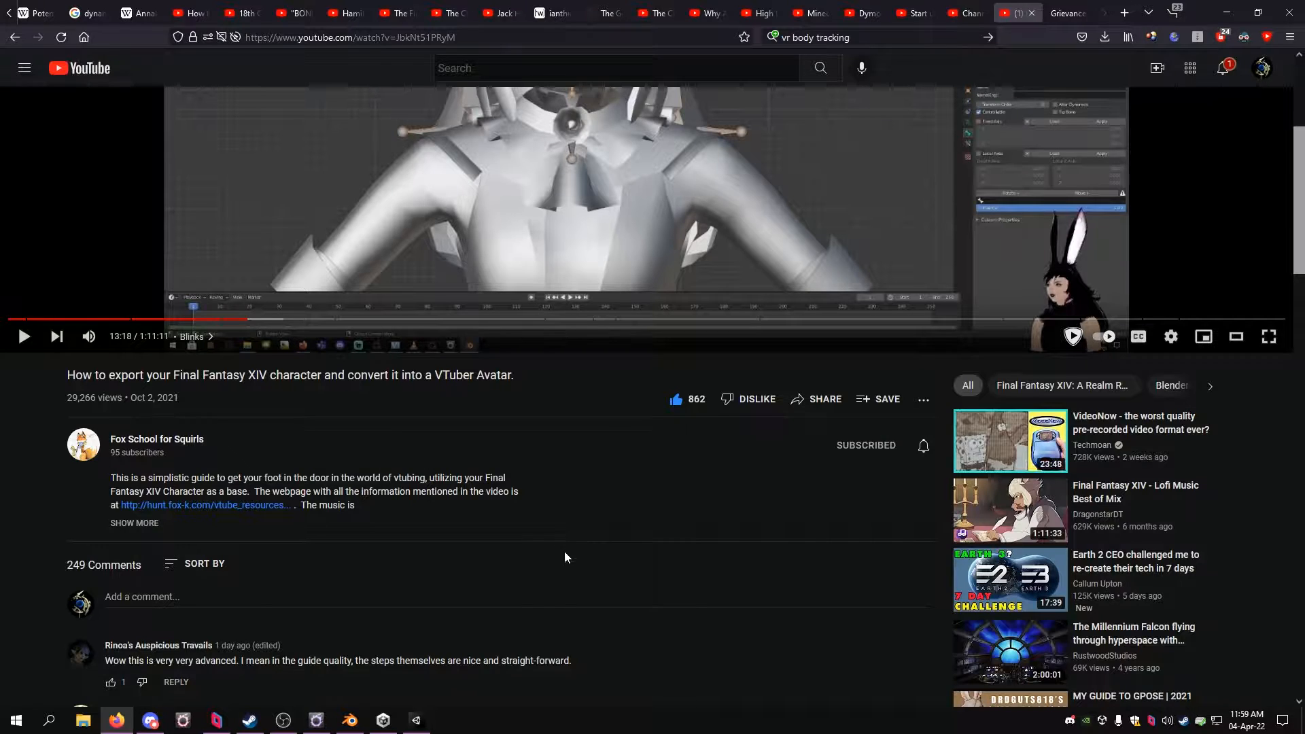
pyautogui.scroll(3, 556, 589)
pyautogui.scroll(1, 548, 630)
pyautogui.scroll(-1, 544, 630)
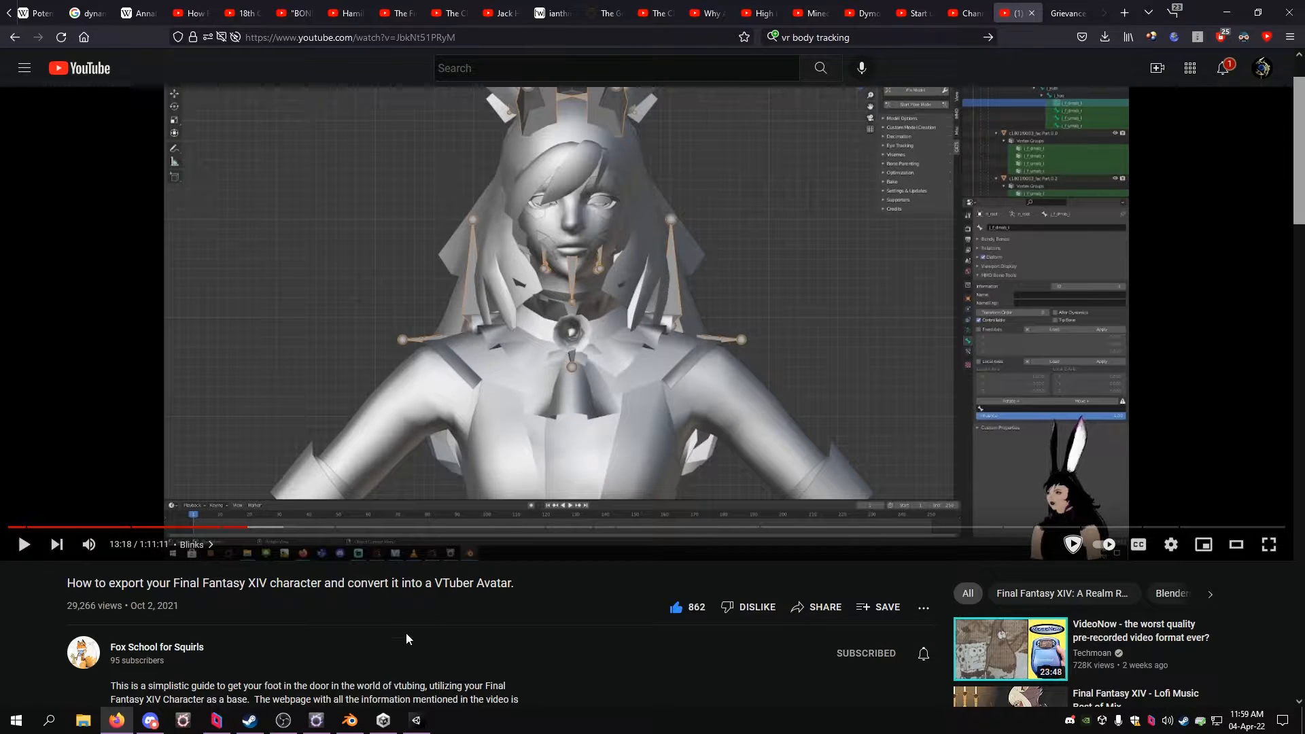
pyautogui.scroll(1, 410, 644)
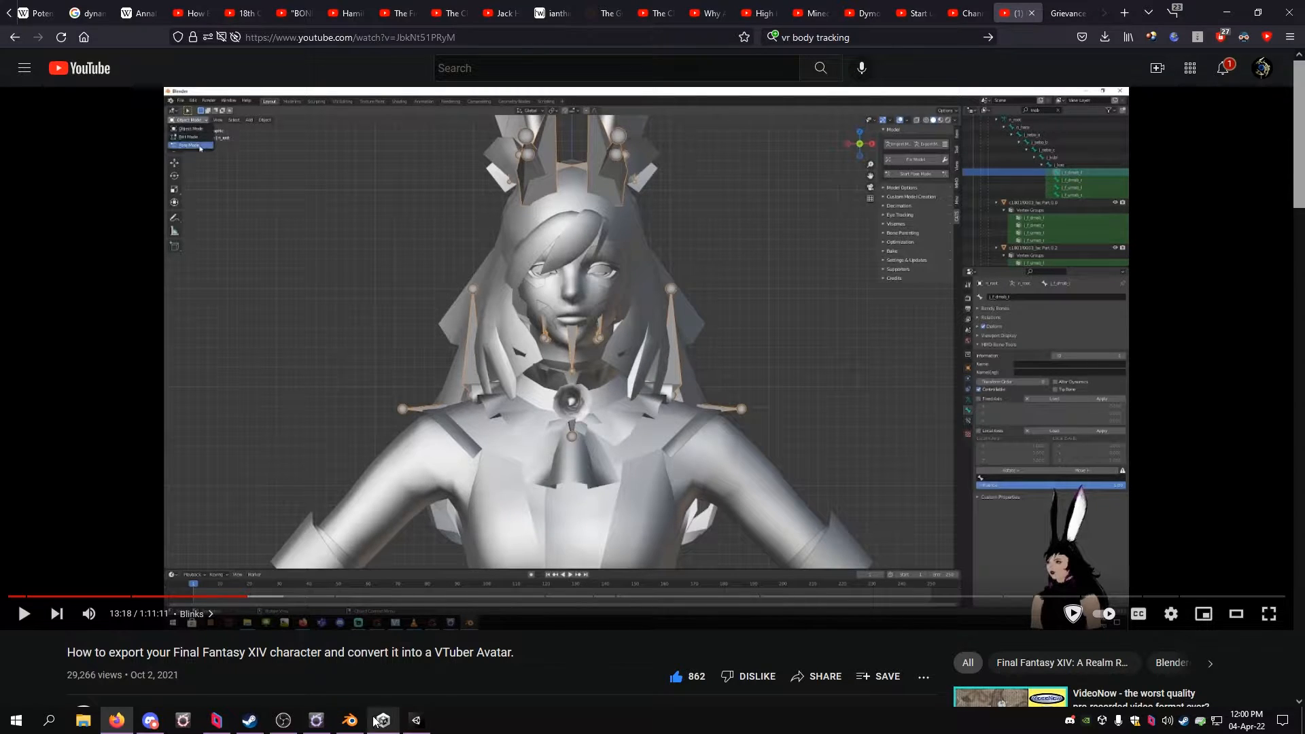
# Step: Switch to FFXIV TexTools and open its Customize settings
pyautogui.click(316, 721)
pyautogui.click(301, 142)
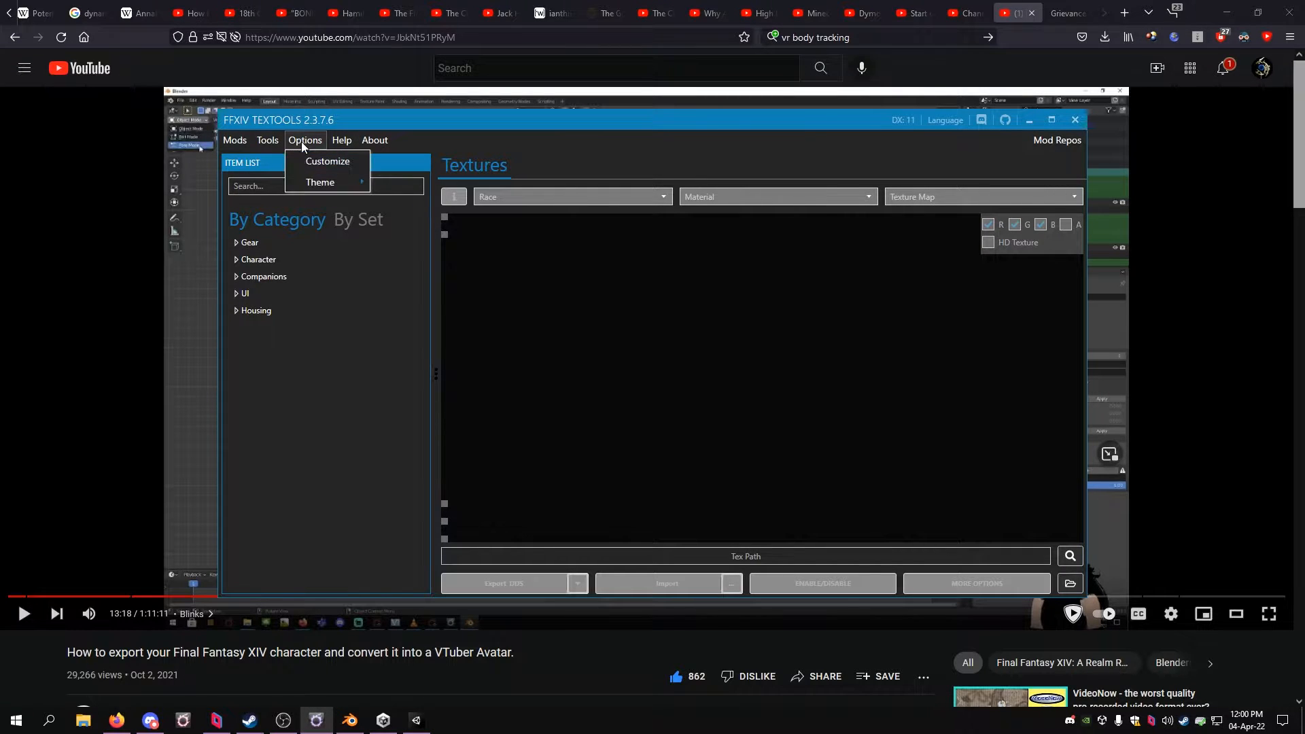
pyautogui.click(307, 154)
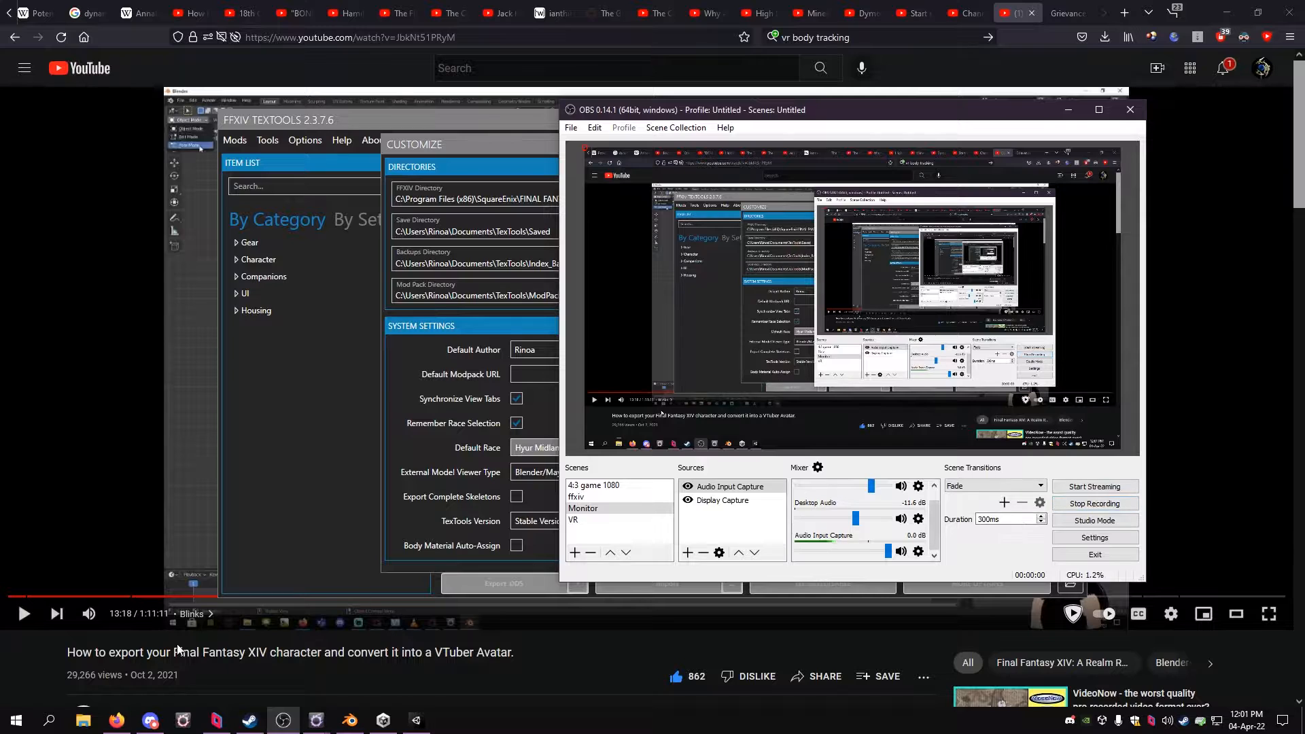
# Step: Open RinoaSkinColor1.png from the VR Chat folder and examine the colour values in its foreground colour dialog
pyautogui.click(84, 721)
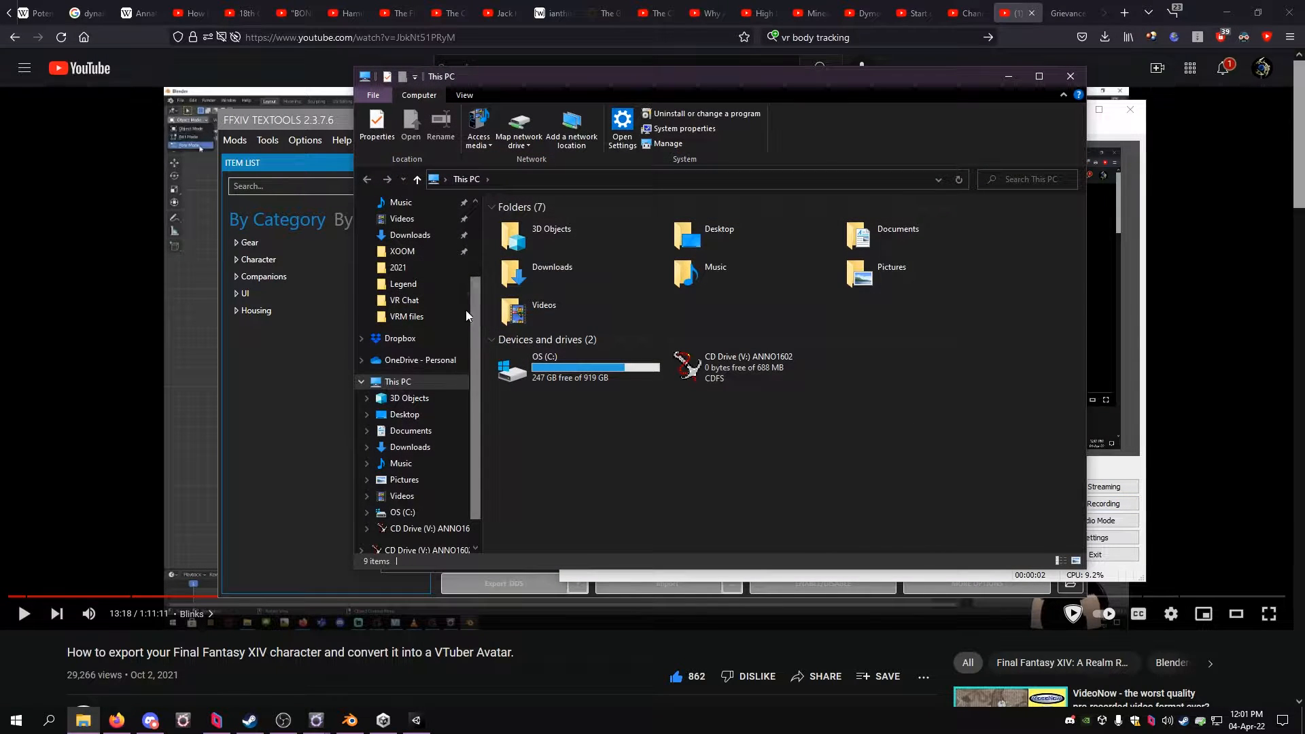
pyautogui.click(404, 300)
pyautogui.scroll(-2, 685, 416)
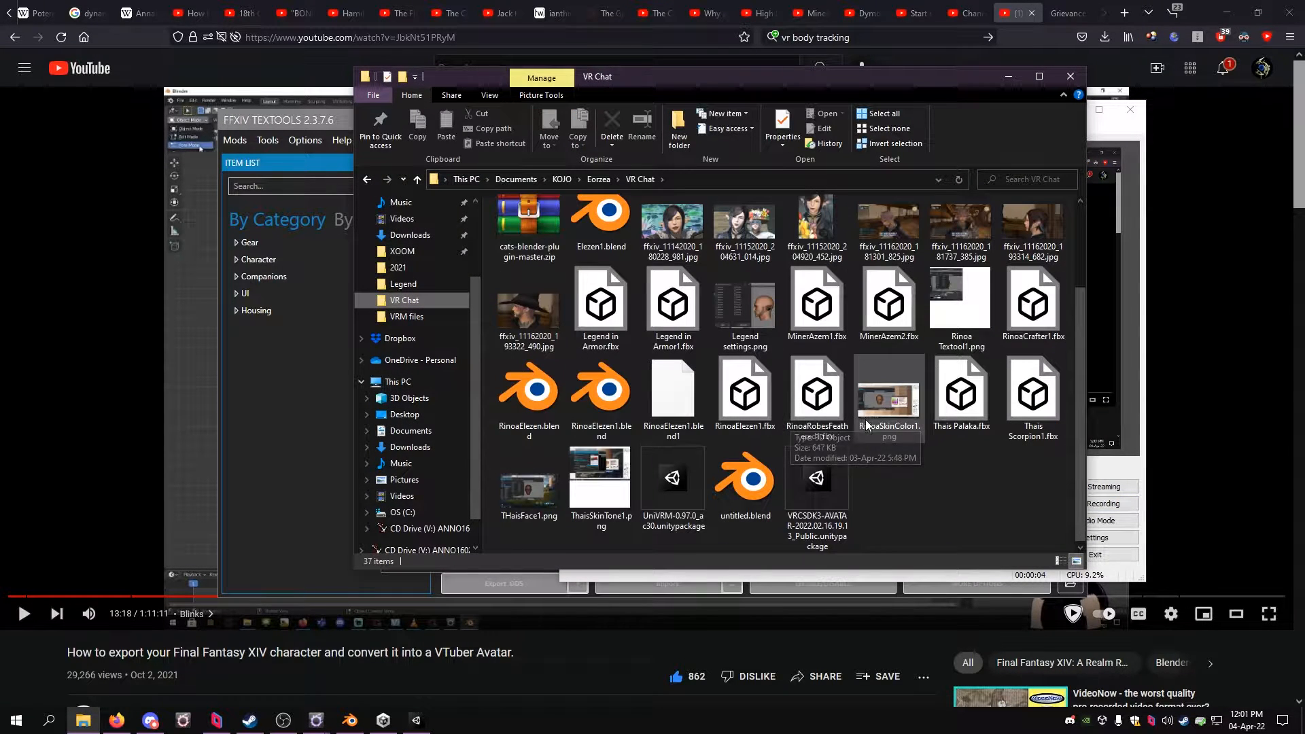
pyautogui.doubleClick(885, 402)
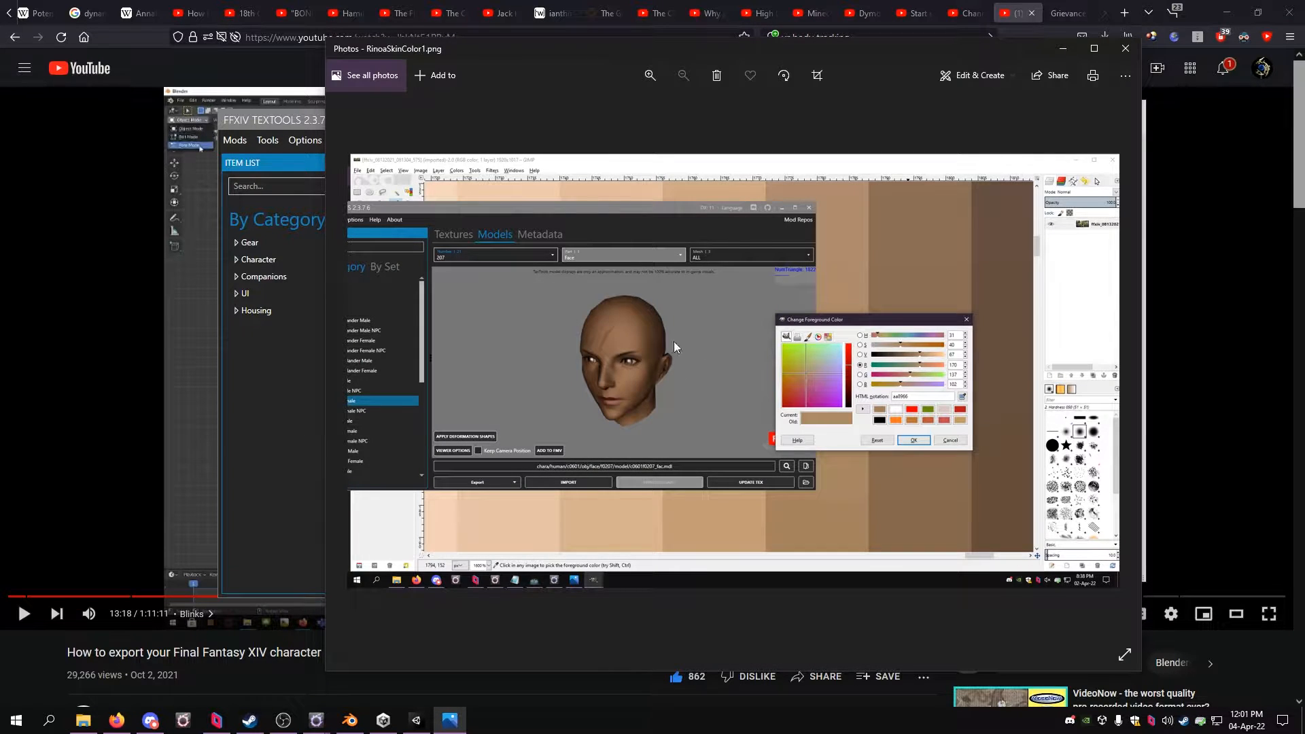
pyautogui.keyDown('ctrl'); pyautogui.scroll(5, 674, 341); pyautogui.keyUp('ctrl')
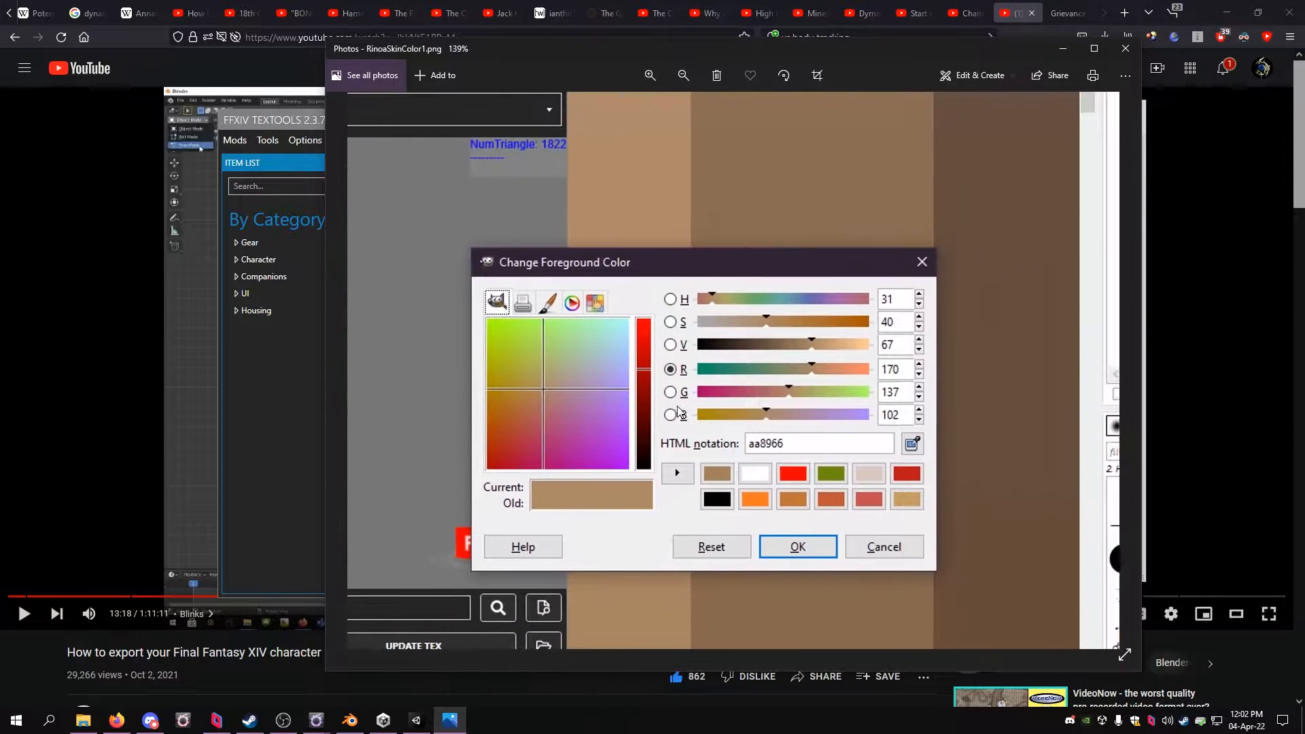
pyautogui.keyDown('ctrl'); pyautogui.scroll(2, 677, 409); pyautogui.keyUp('ctrl')
pyautogui.keyDown('ctrl'); pyautogui.scroll(-6, 721, 397); pyautogui.keyUp('ctrl')
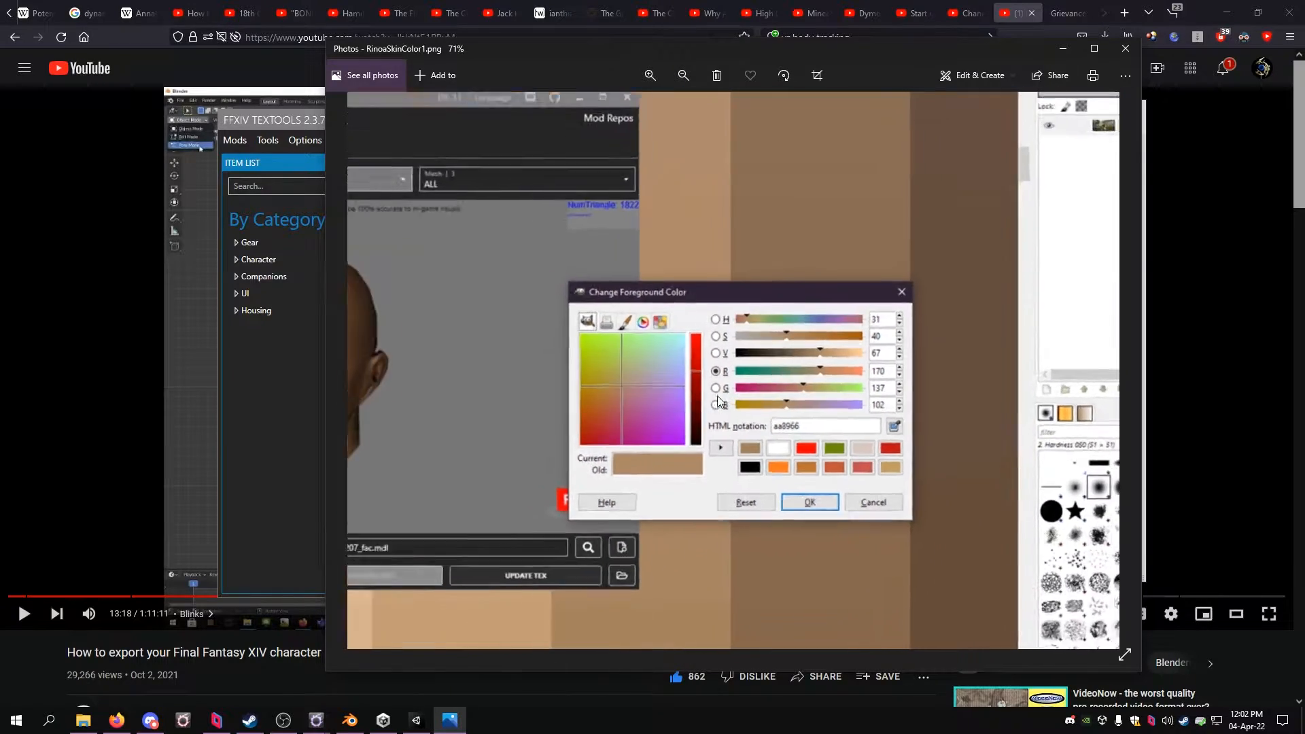
pyautogui.keyDown('ctrl'); pyautogui.scroll(-2, 716, 396); pyautogui.keyUp('ctrl')
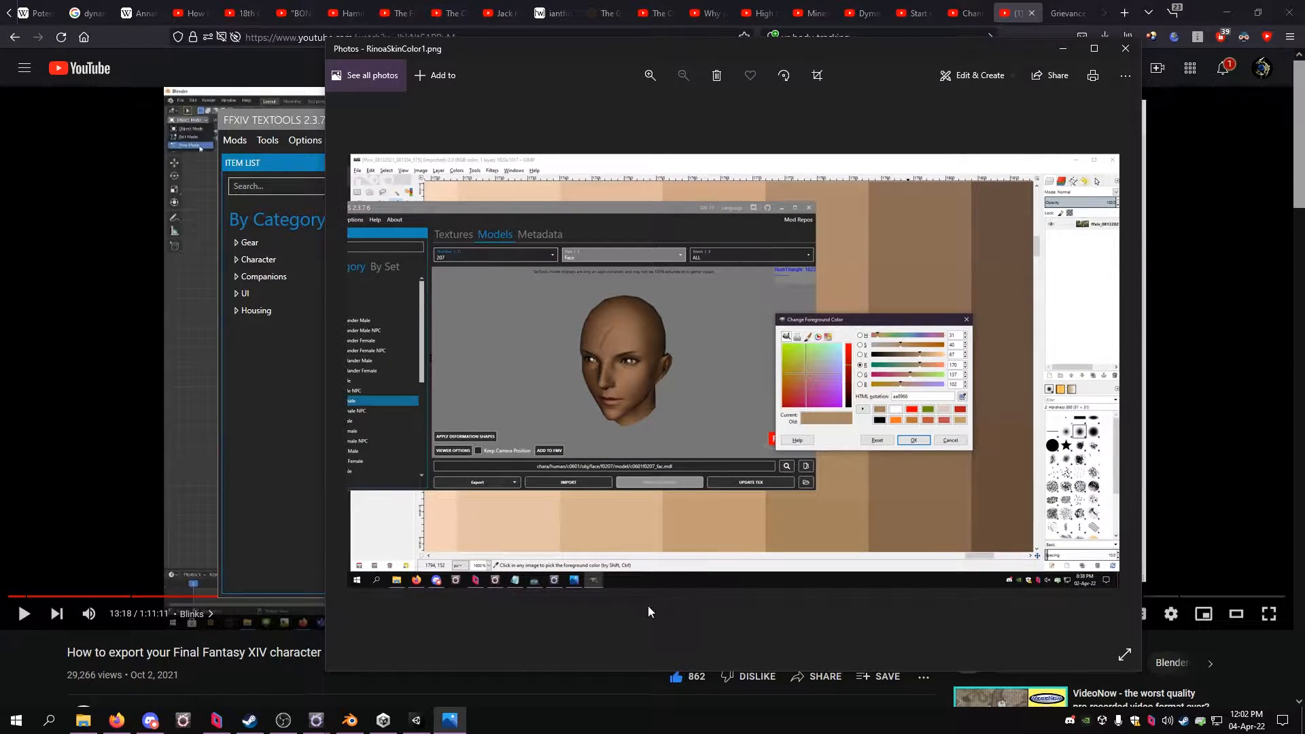
pyautogui.click(1126, 48)
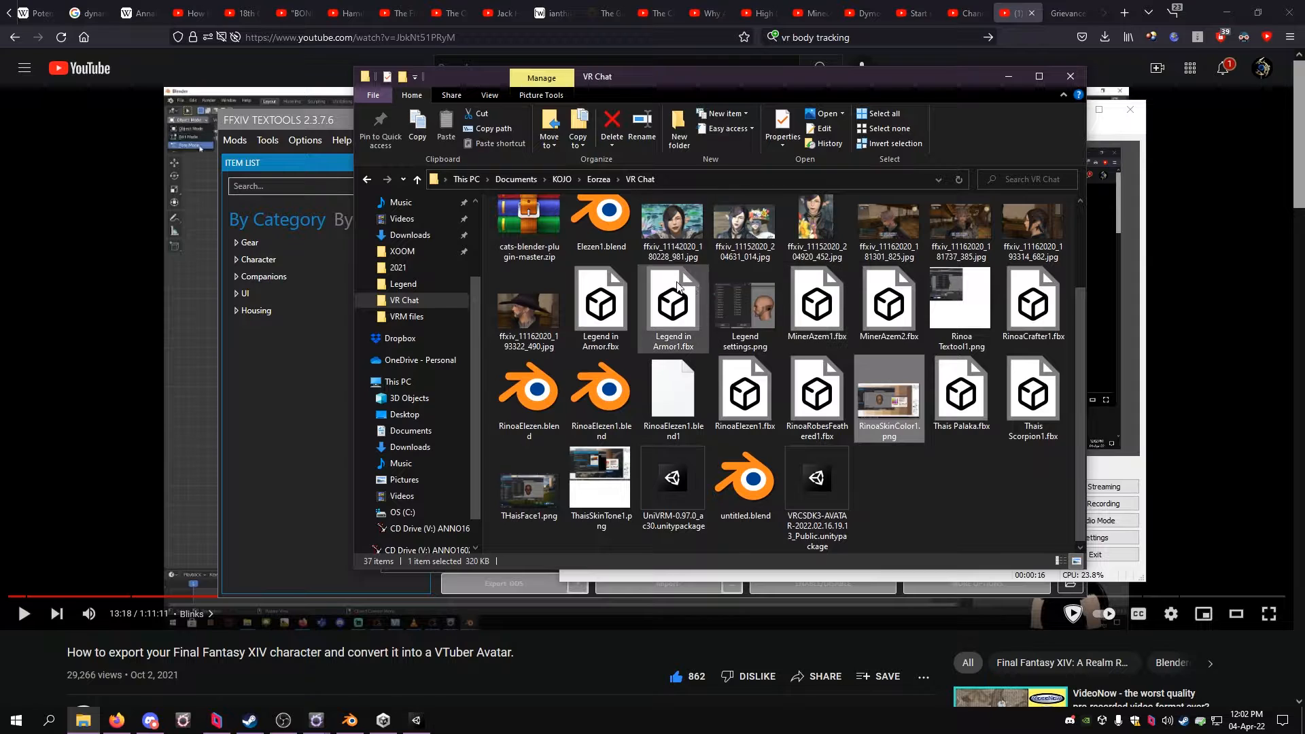
# Step: Open THaisFace1.png from the VR Chat folder and examine the selected swatch in the skin colour palette
pyautogui.click(520, 481)
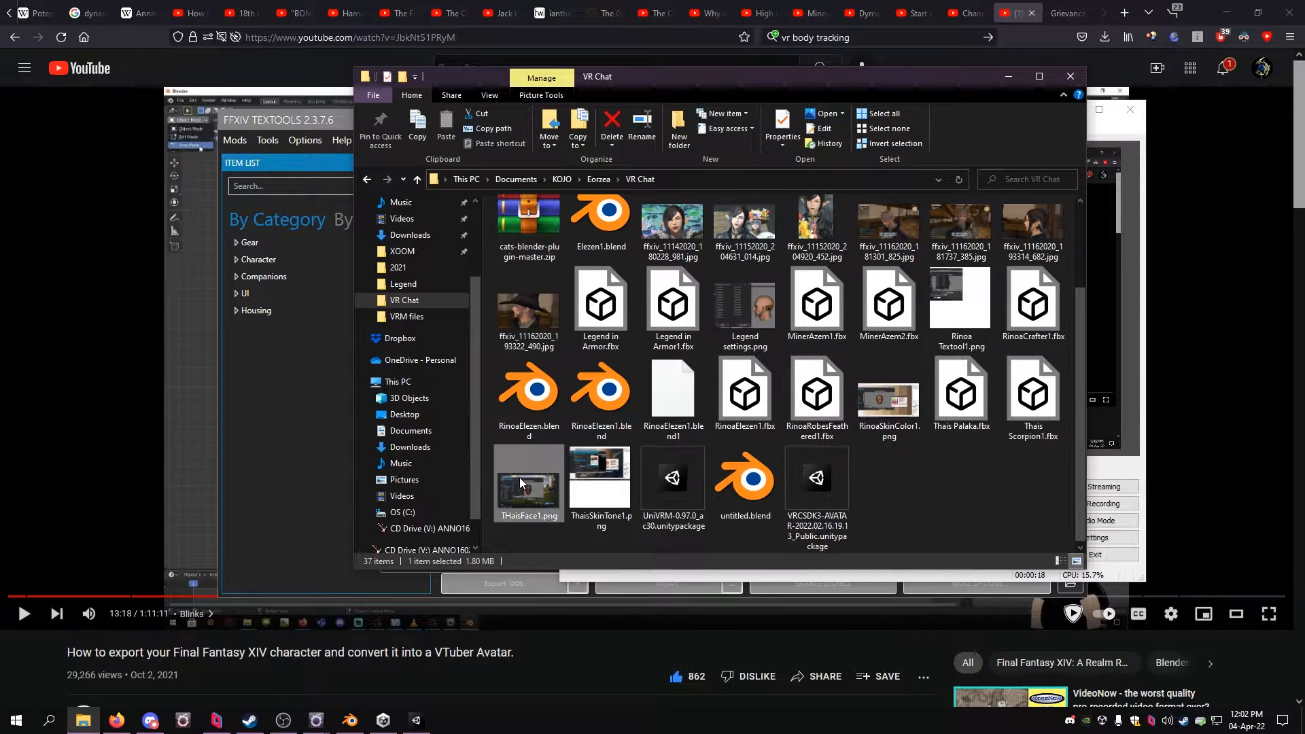
pyautogui.doubleClick(520, 480)
pyautogui.keyDown('ctrl'); pyautogui.scroll(3, 862, 269); pyautogui.keyUp('ctrl')
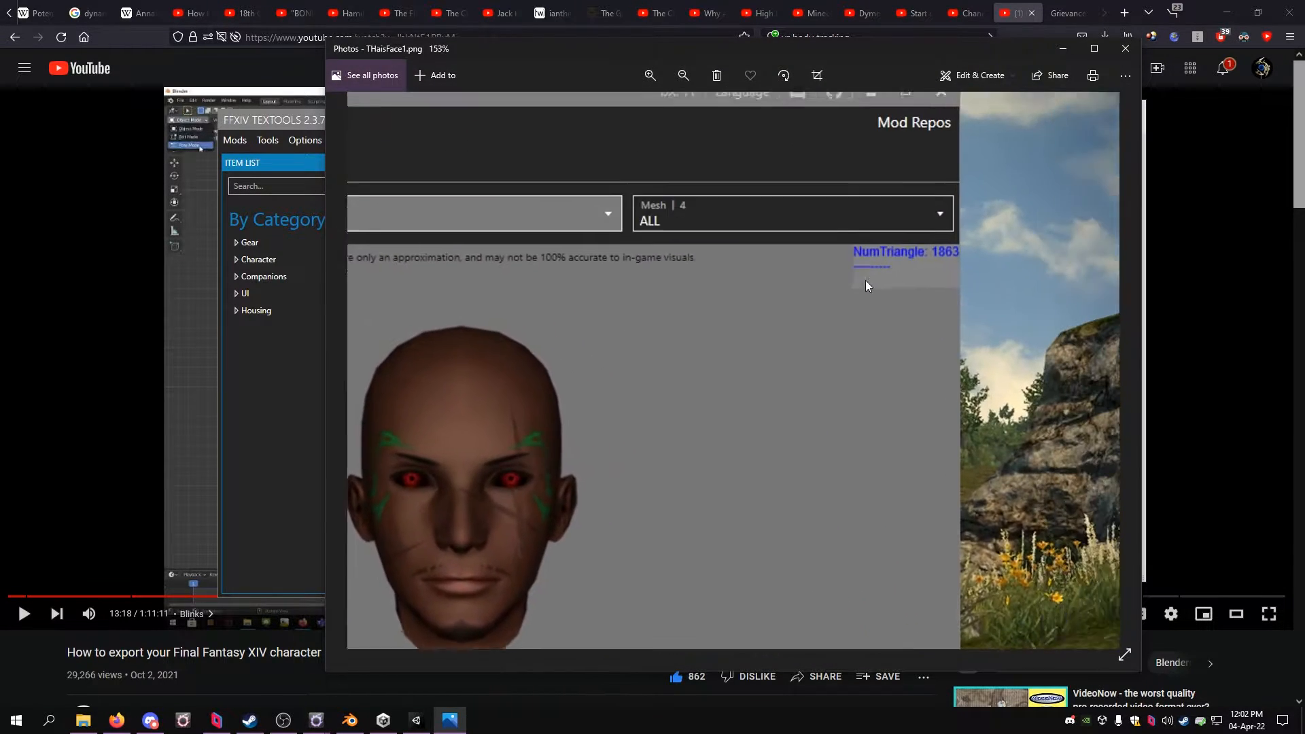
pyautogui.moveTo(866, 280); pyautogui.dragTo(576, 341)
pyautogui.keyDown('ctrl'); pyautogui.scroll(6, 899, 406); pyautogui.keyUp('ctrl')
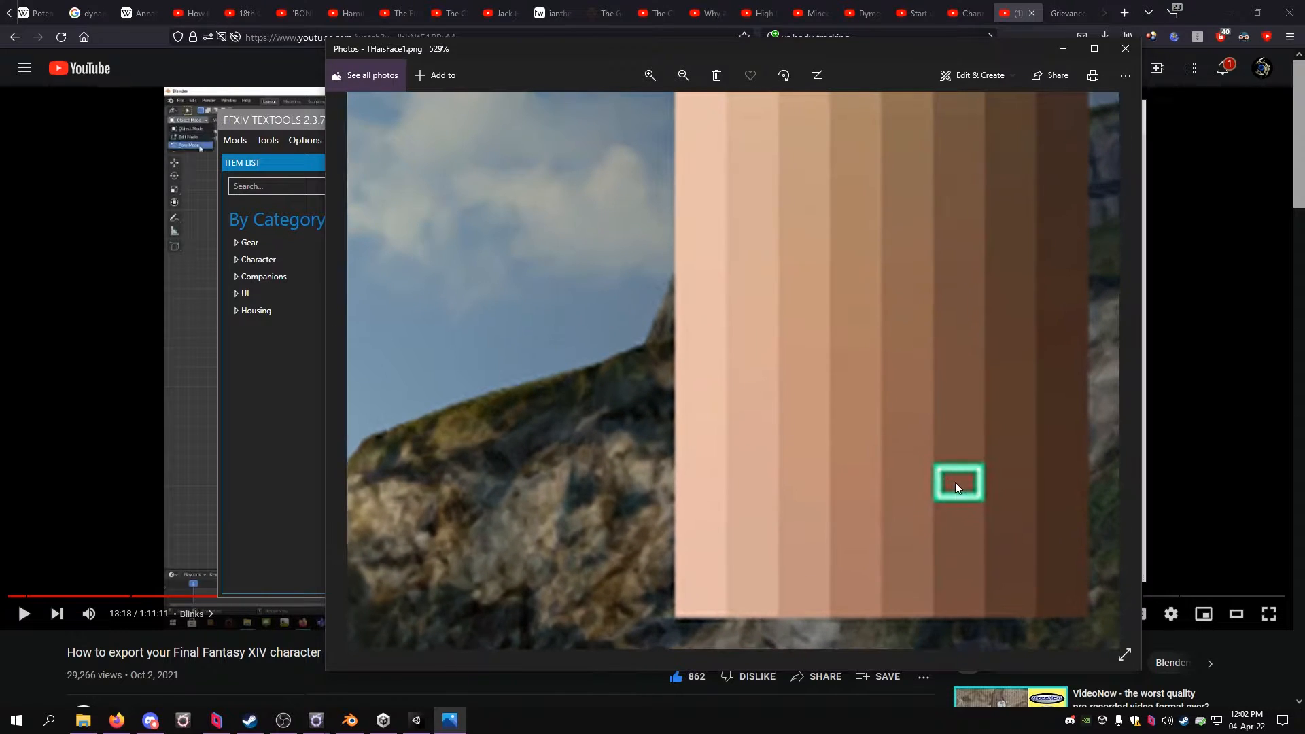
pyautogui.scroll(-3, 953, 483)
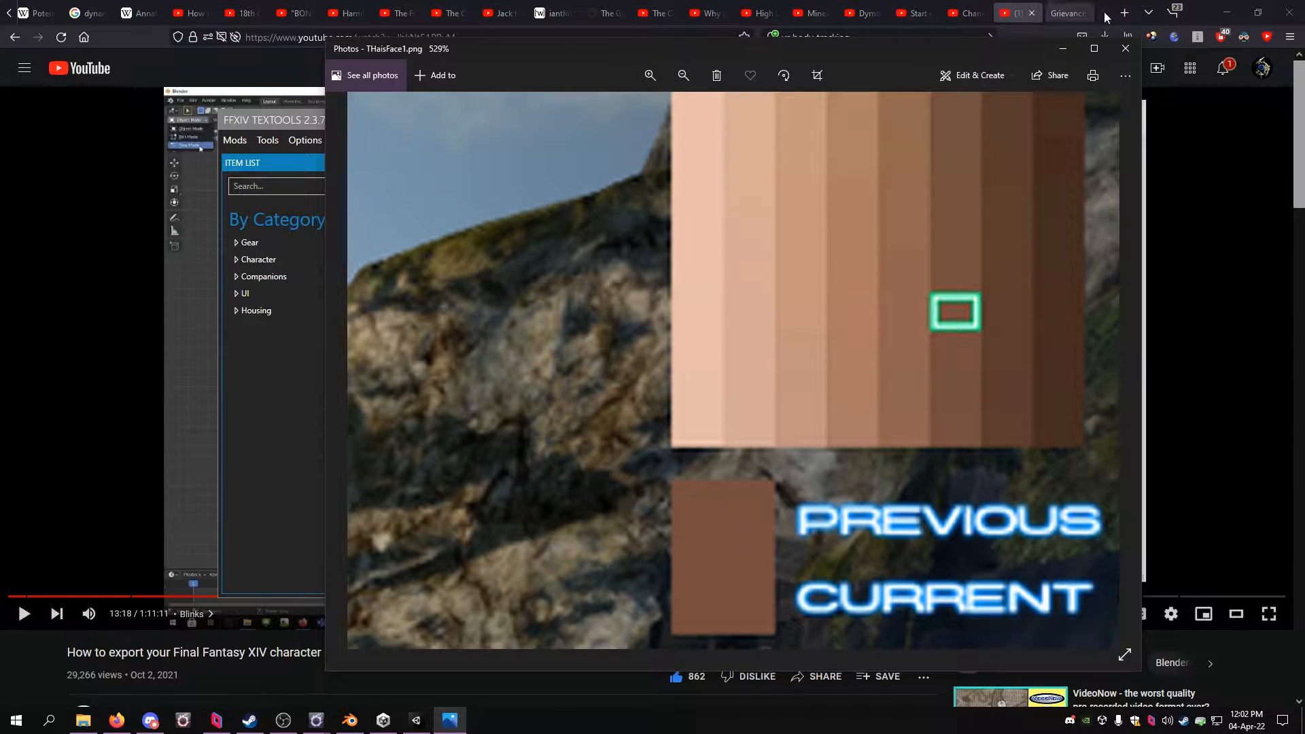
pyautogui.click(1126, 48)
# Step: Reopen RinoaSkinColor1.png enlarged on its colour values and arrange the TexTools and Customize windows so those values stay readable
pyautogui.doubleClick(870, 407)
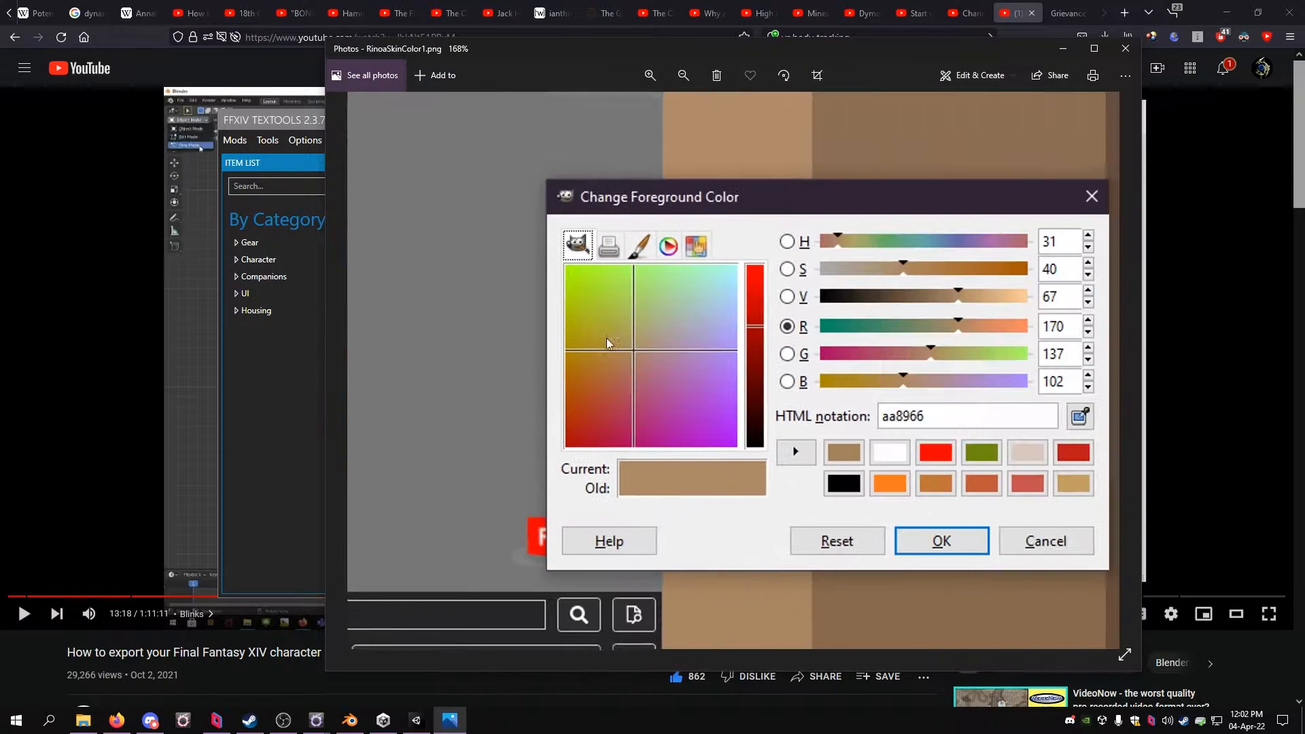
pyautogui.moveTo(316, 722)
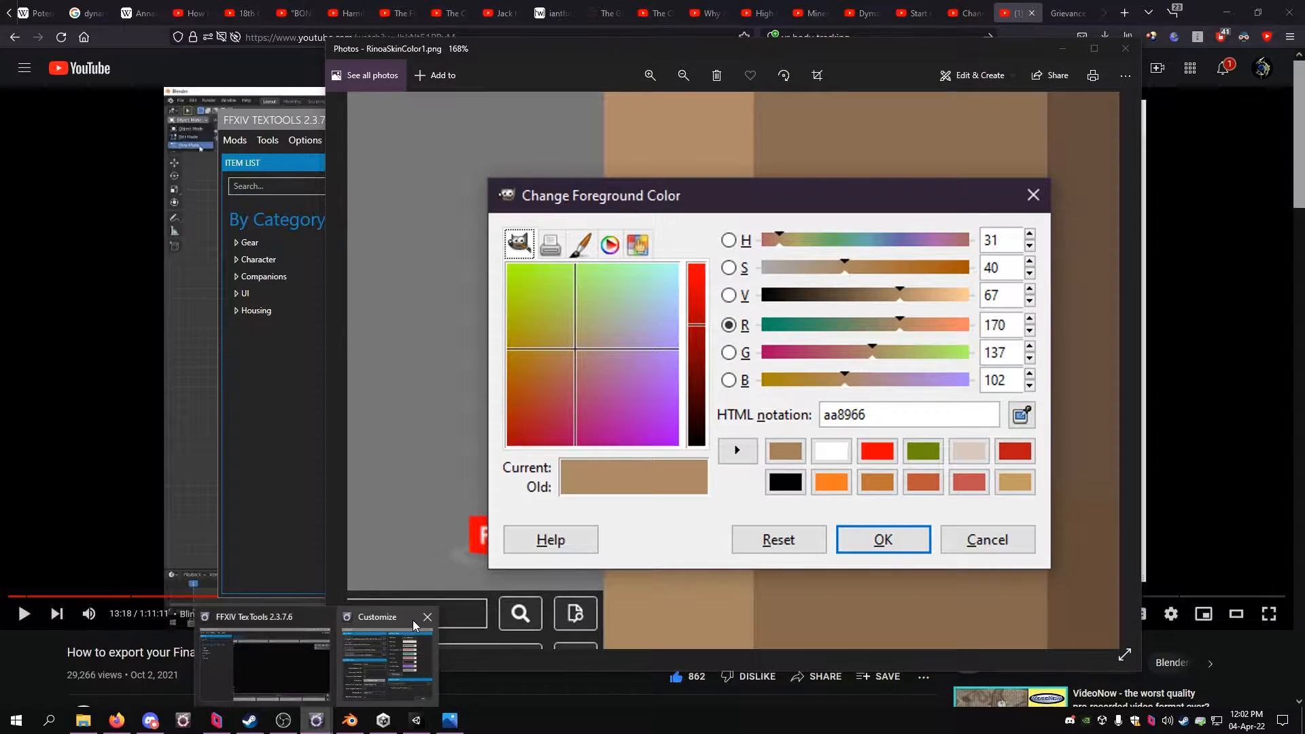
pyautogui.click(413, 619)
pyautogui.moveTo(734, 157); pyautogui.dragTo(536, 143)
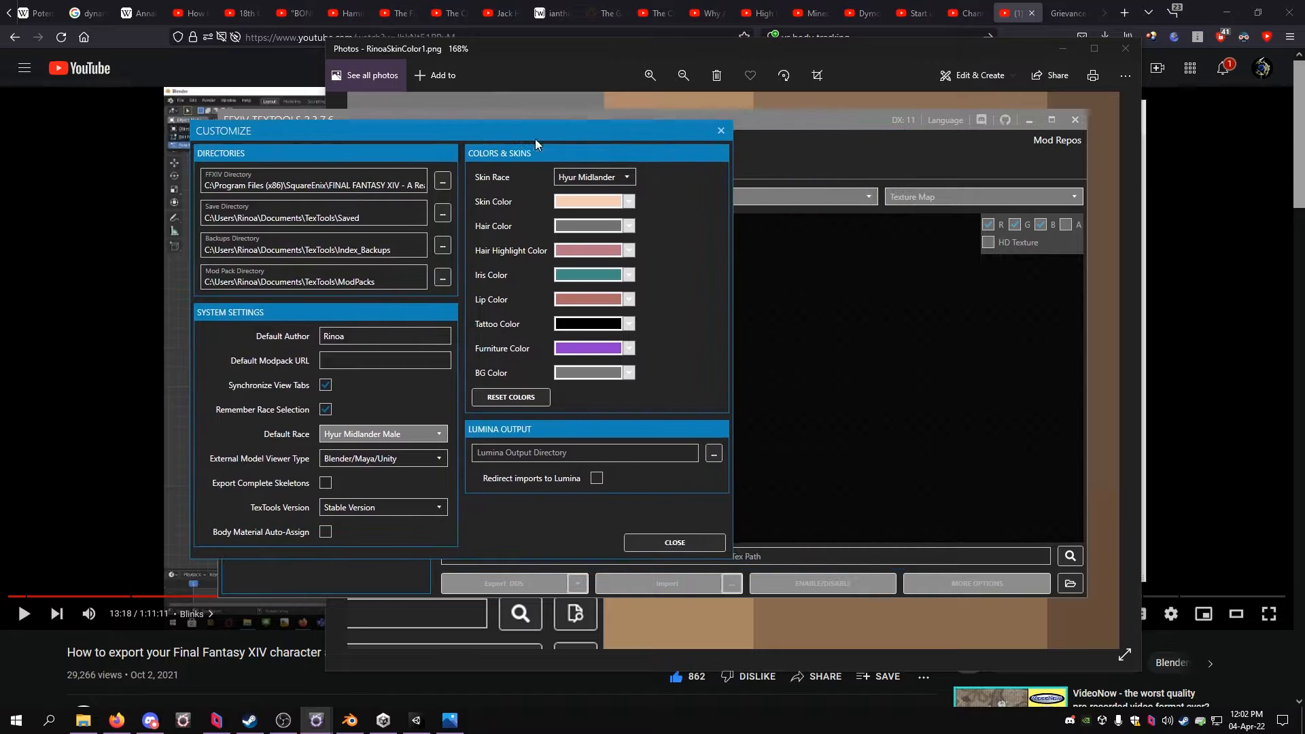
pyautogui.moveTo(863, 119); pyautogui.dragTo(484, 99)
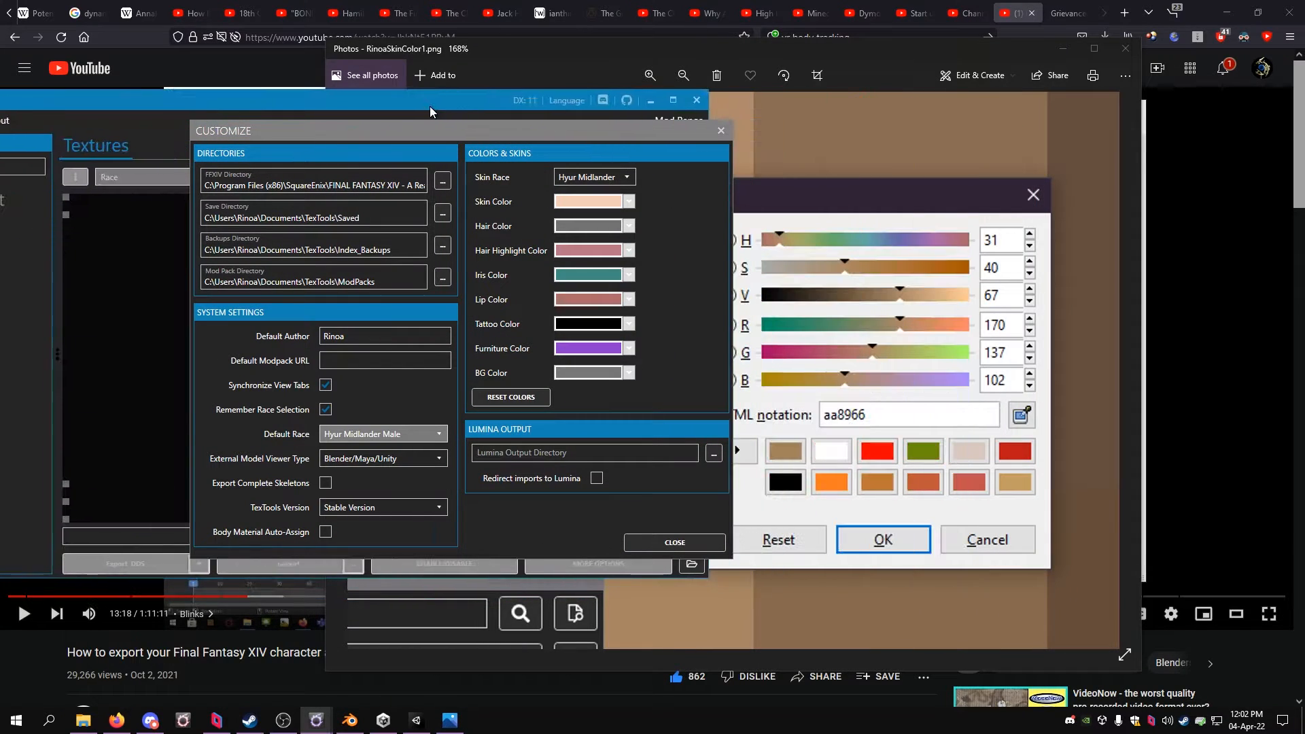
# Step: Set the Skin Color in the TexTools Customize settings to red 170, green 137 and blue 102
pyautogui.click(597, 198)
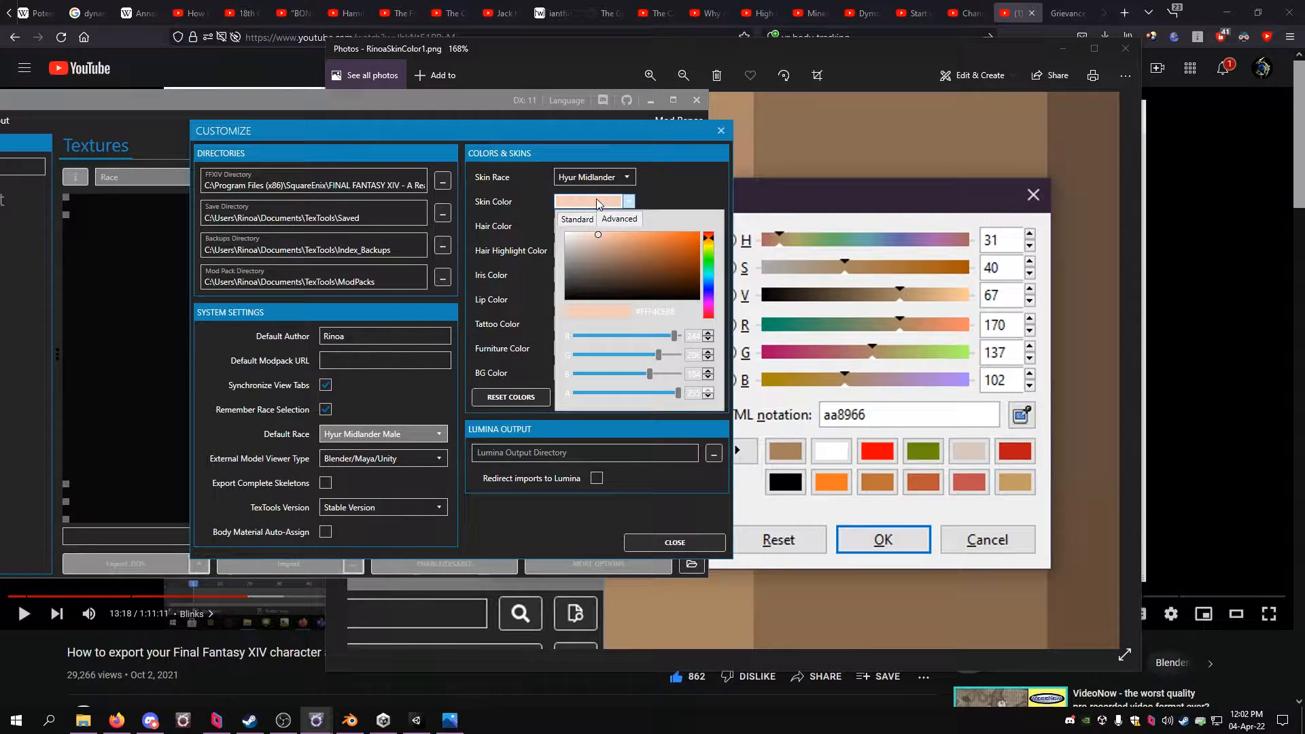
pyautogui.click(695, 337)
pyautogui.write('170')
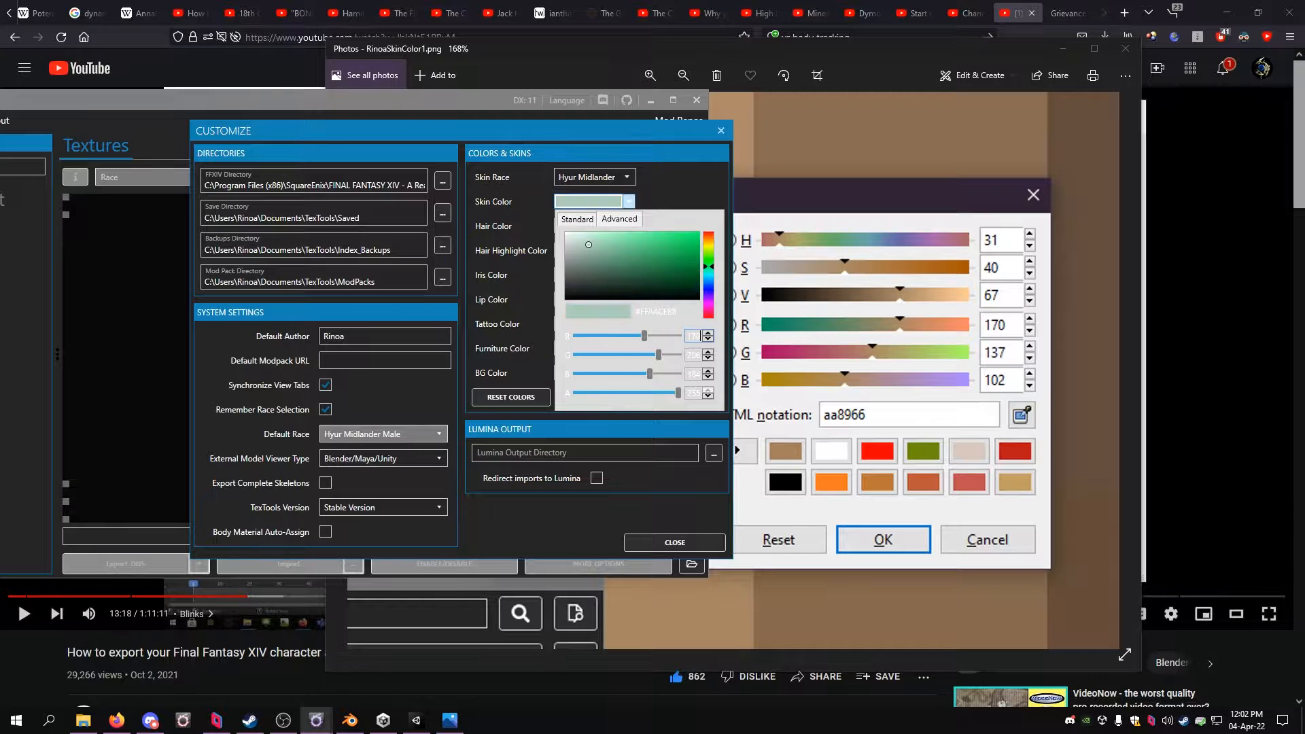
pyautogui.click(695, 354)
pyautogui.write('137')
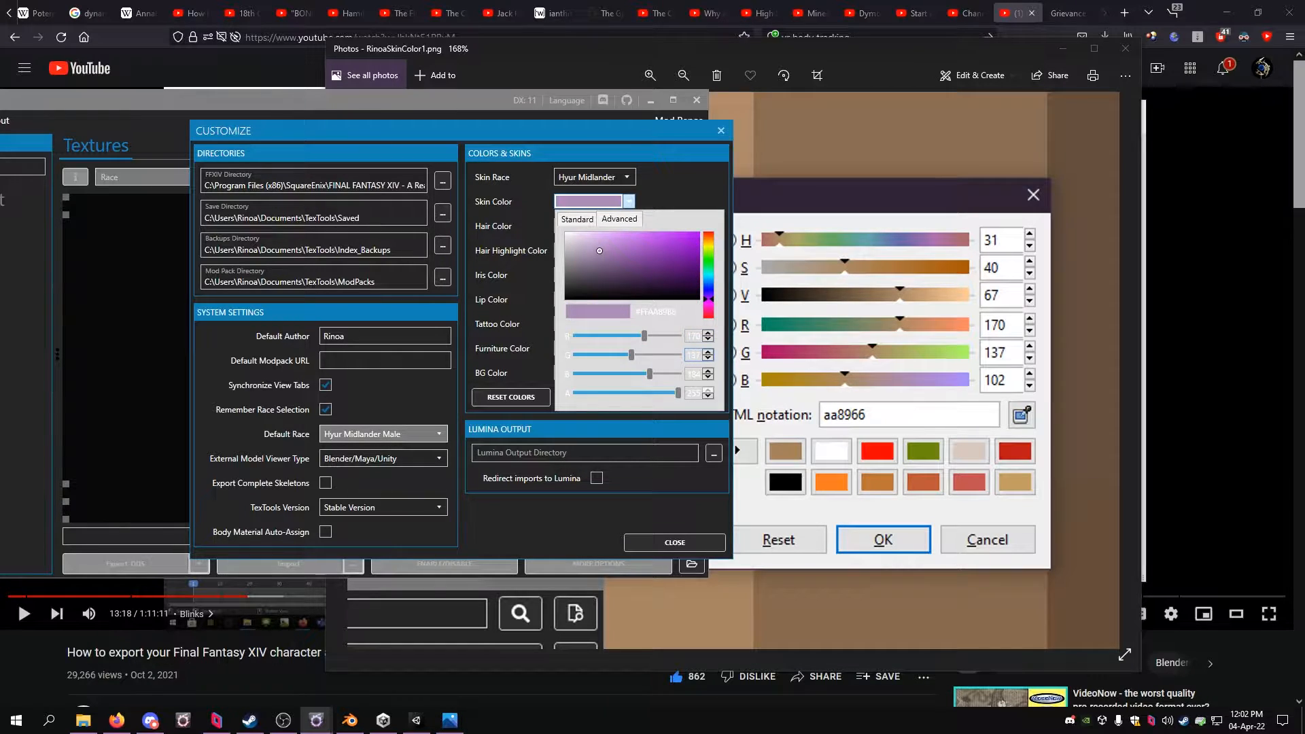
pyautogui.click(697, 375)
pyautogui.write('102')
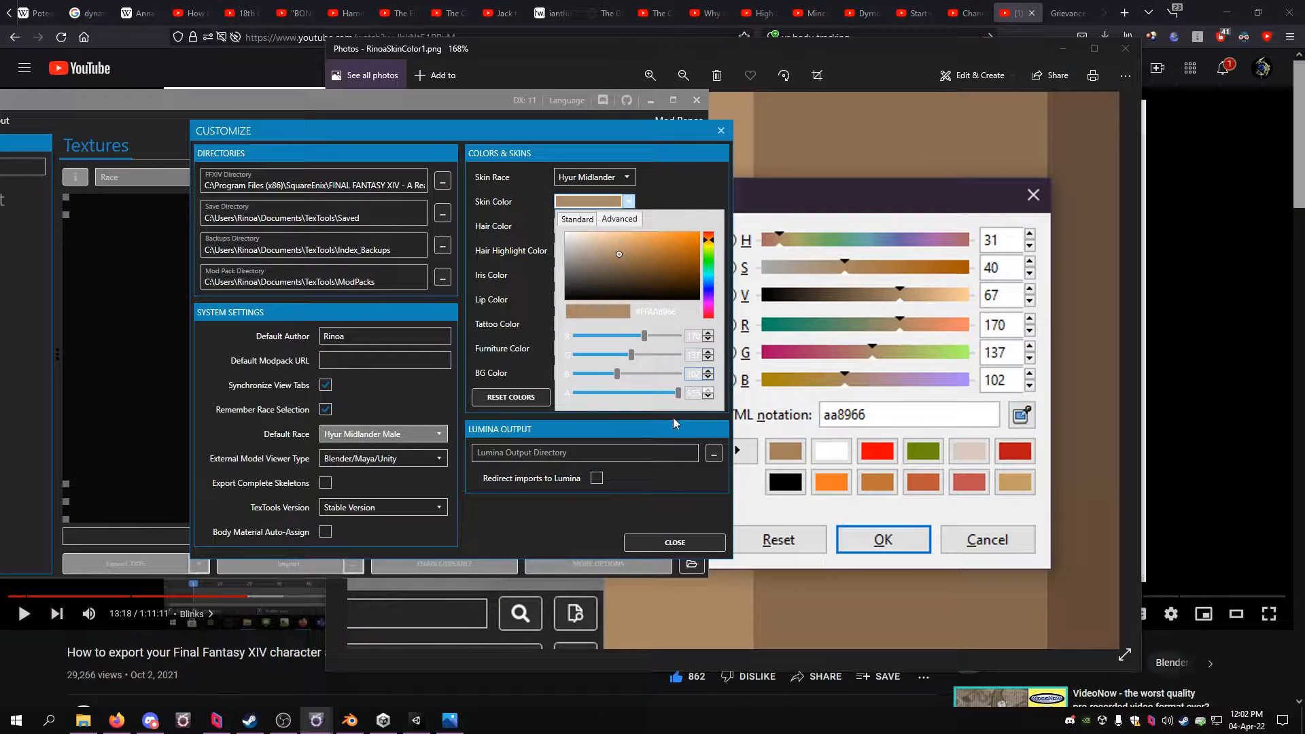
pyautogui.click(663, 505)
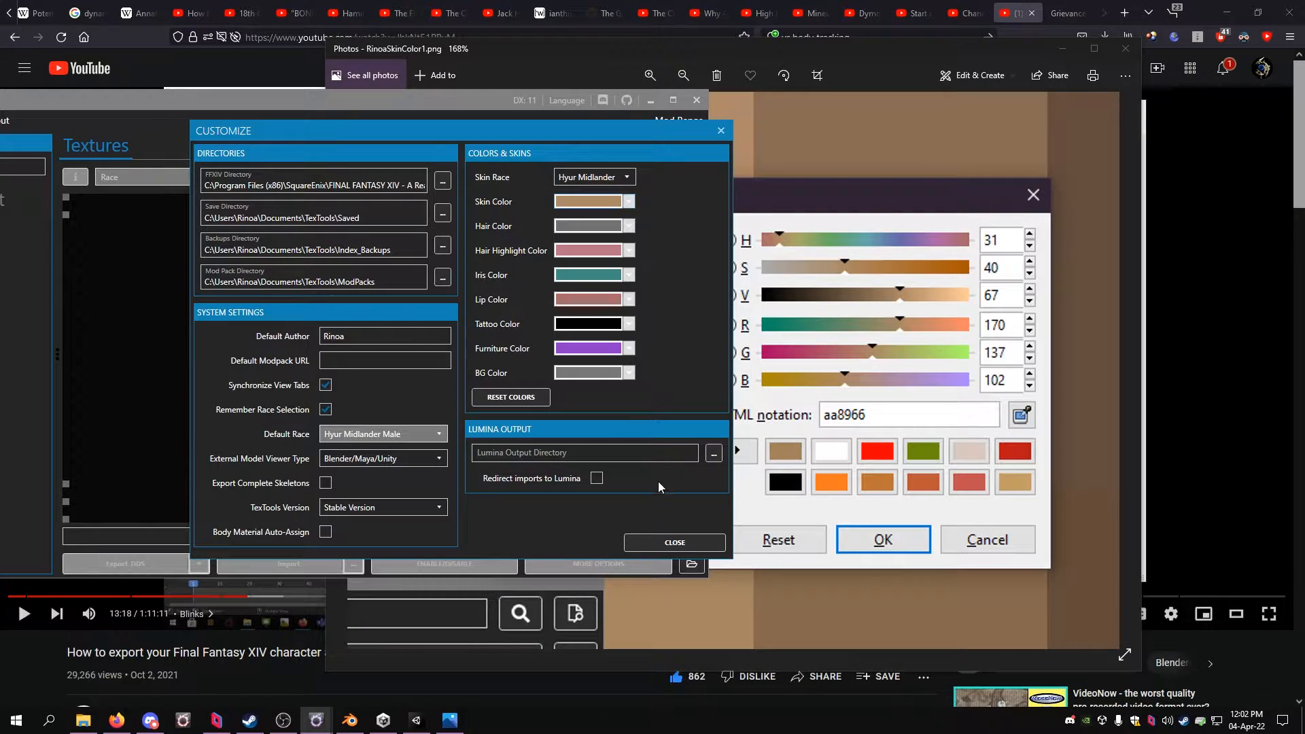
# Step: Set the Hair Color in the Customize settings to a dark, nearly neutral grey
pyautogui.click(594, 227)
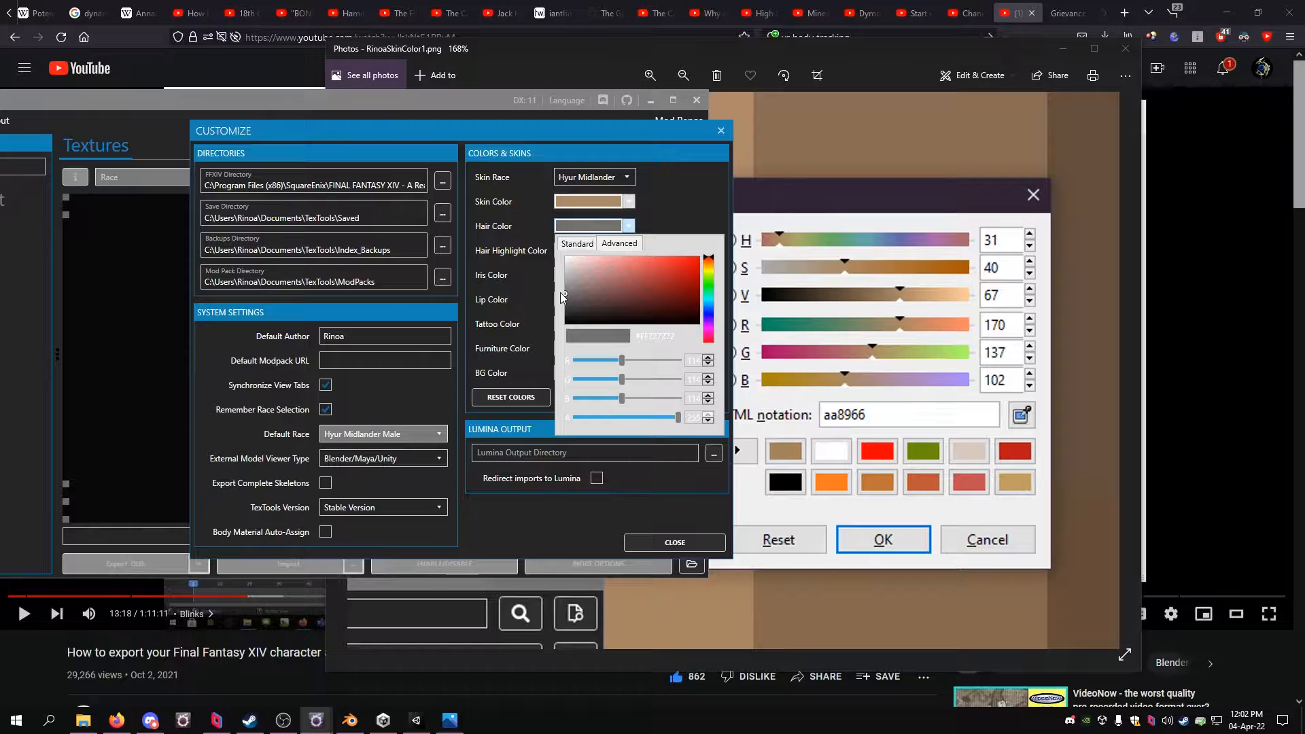
pyautogui.moveTo(561, 299); pyautogui.dragTo(567, 307)
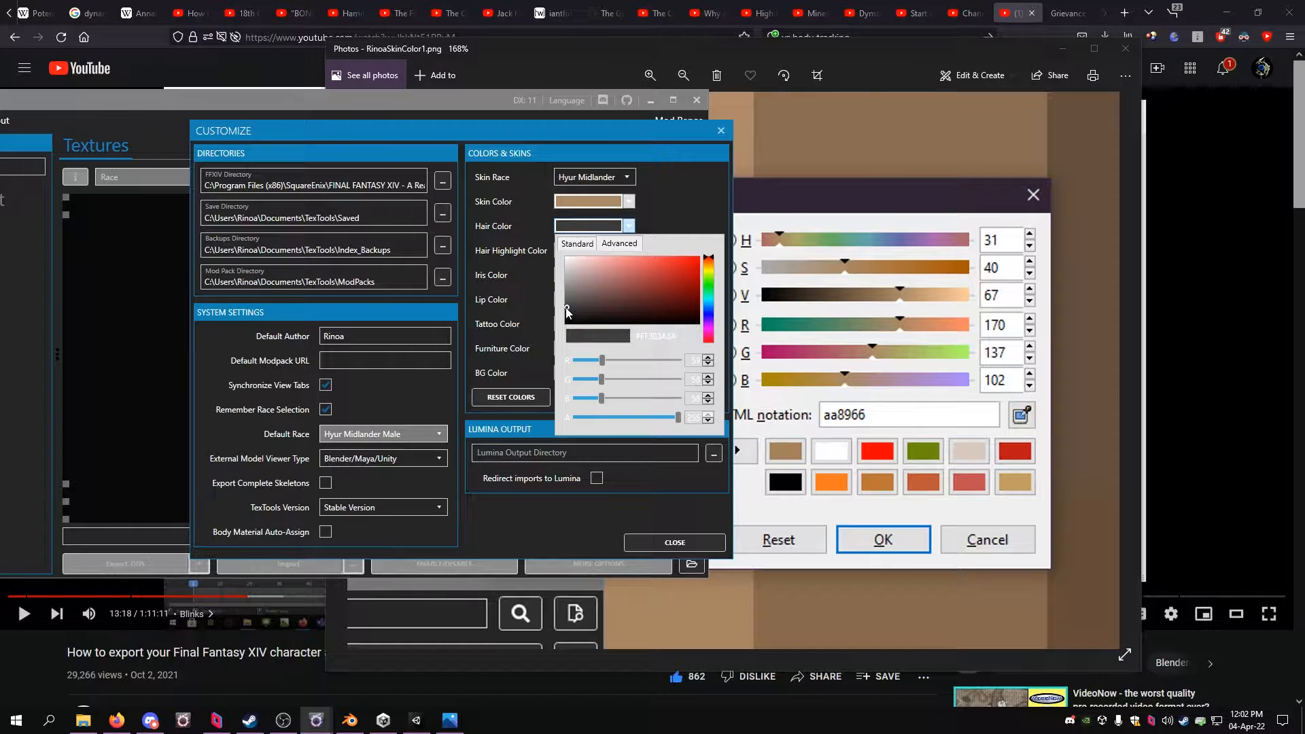
pyautogui.click(624, 522)
# Step: Set the Hair Highlight Color to a dark purple and the Iris Color to a magenta-purple
pyautogui.click(573, 252)
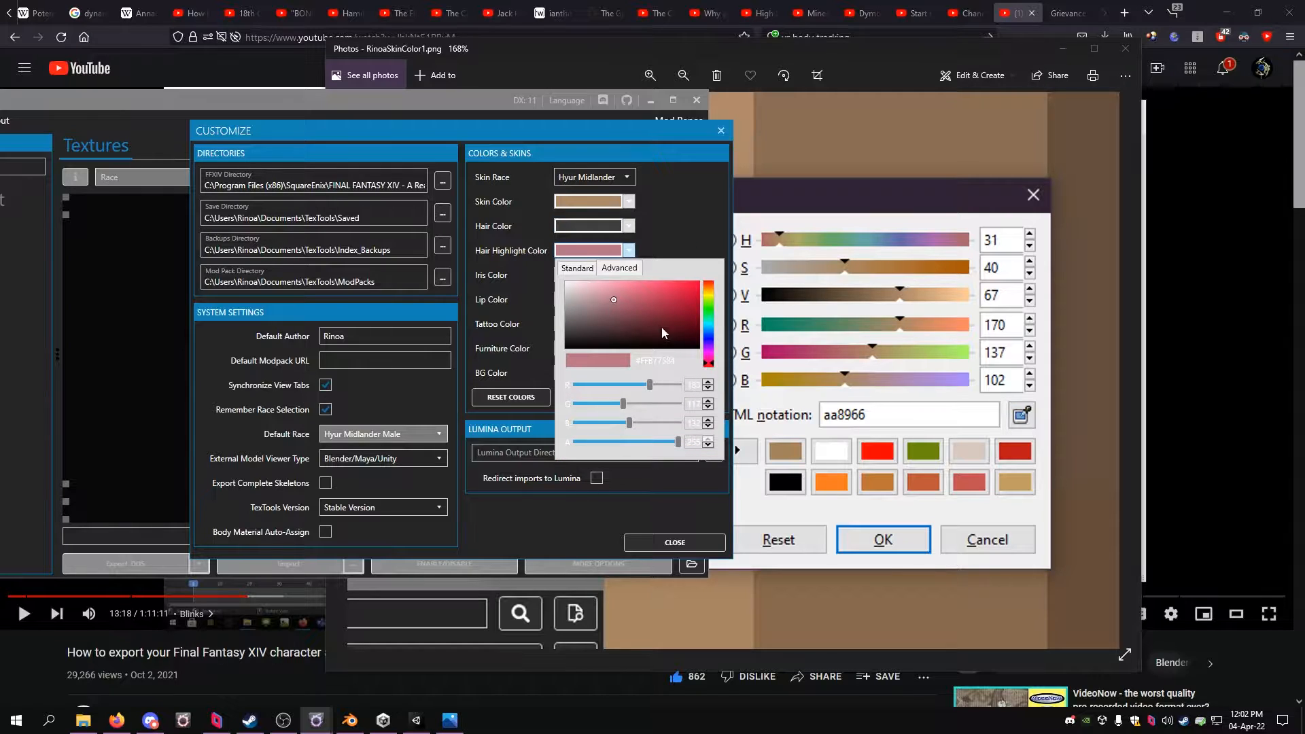
pyautogui.moveTo(707, 355); pyautogui.dragTo(707, 352)
pyautogui.moveTo(630, 304)
pyautogui.mouseDown()
pyautogui.moveTo(692, 304)
pyautogui.moveTo(707, 327)
pyautogui.mouseUp()
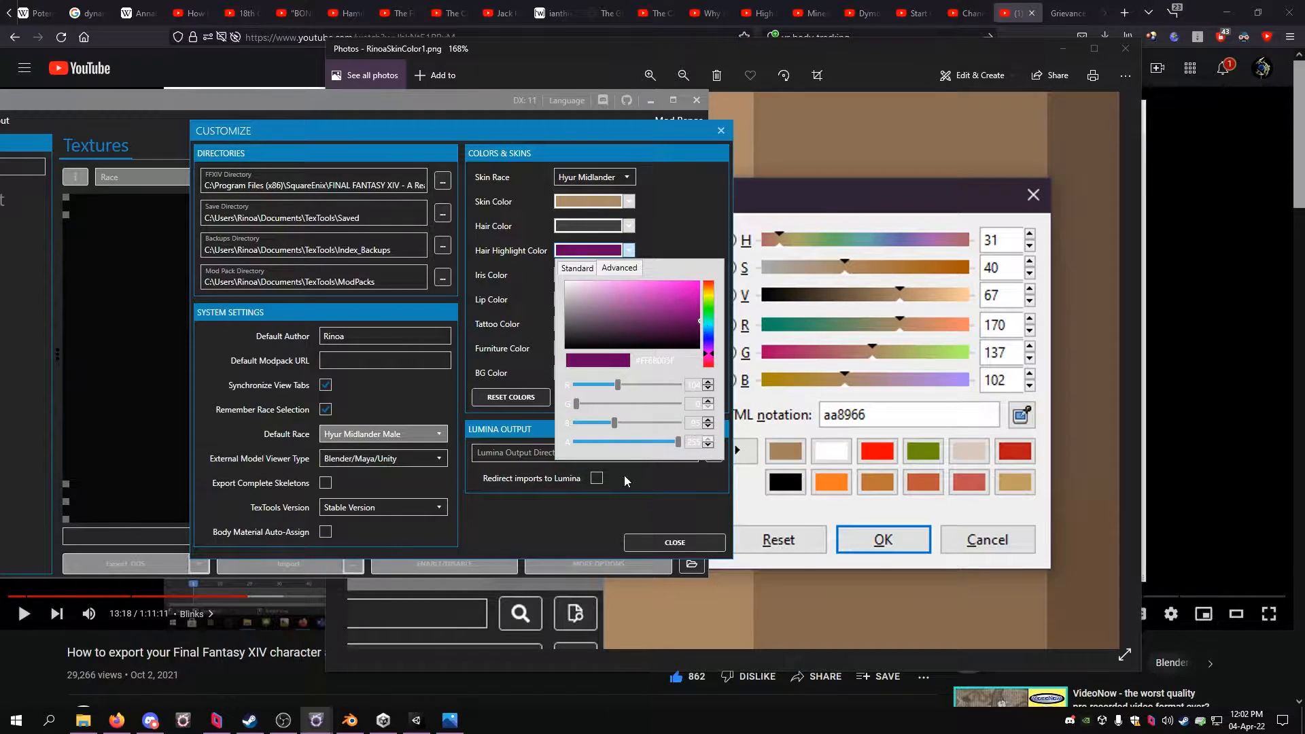
pyautogui.click(609, 512)
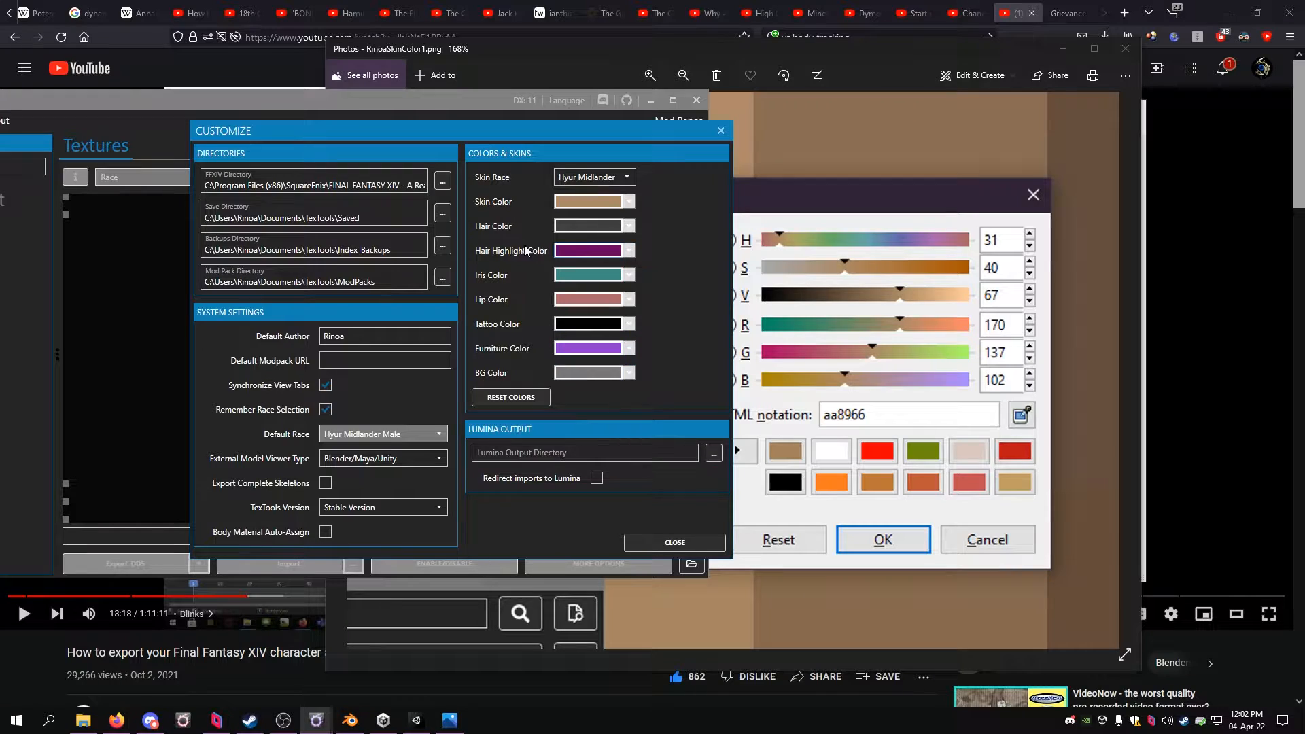
pyautogui.click(590, 275)
pyautogui.moveTo(710, 373); pyautogui.dragTo(708, 342)
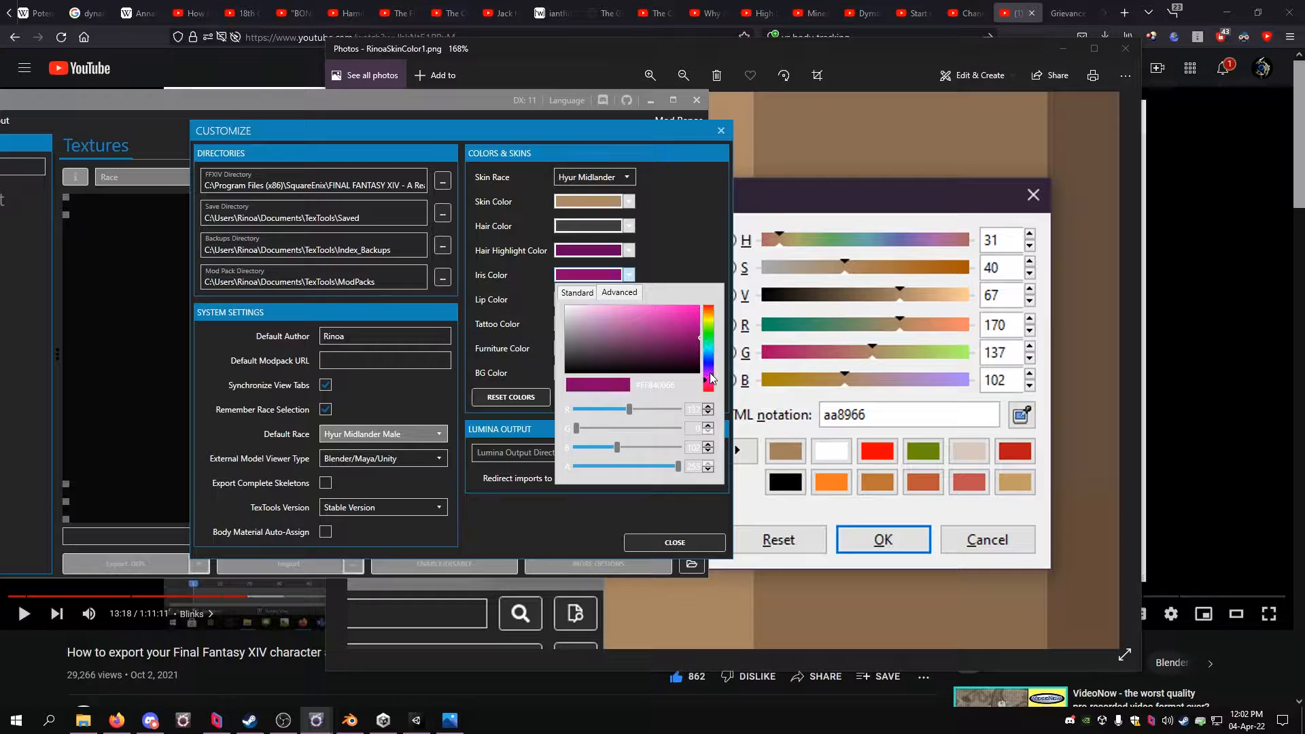
# Step: Set the Lip Color to a deep, fully saturated dark purple
pyautogui.click(573, 300)
pyautogui.click(574, 300)
pyautogui.click(709, 389)
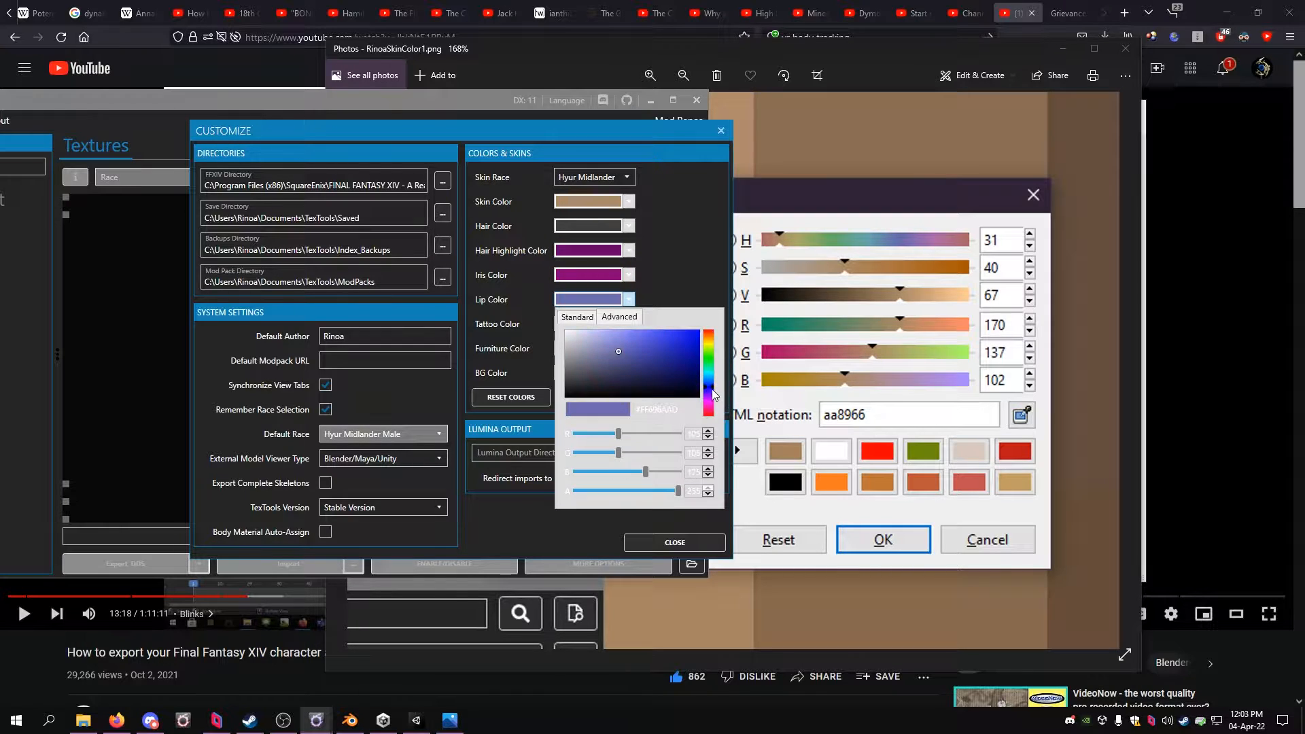
pyautogui.click(709, 406)
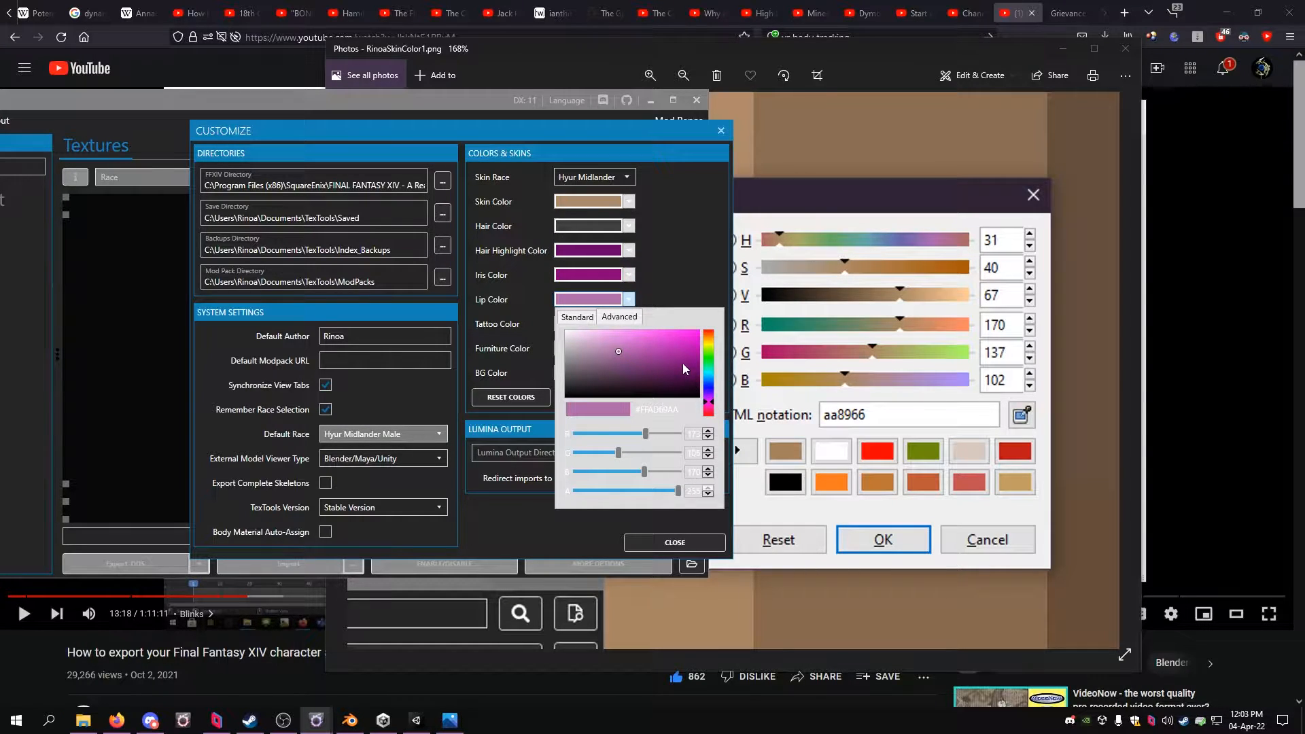
pyautogui.moveTo(684, 368); pyautogui.dragTo(703, 375)
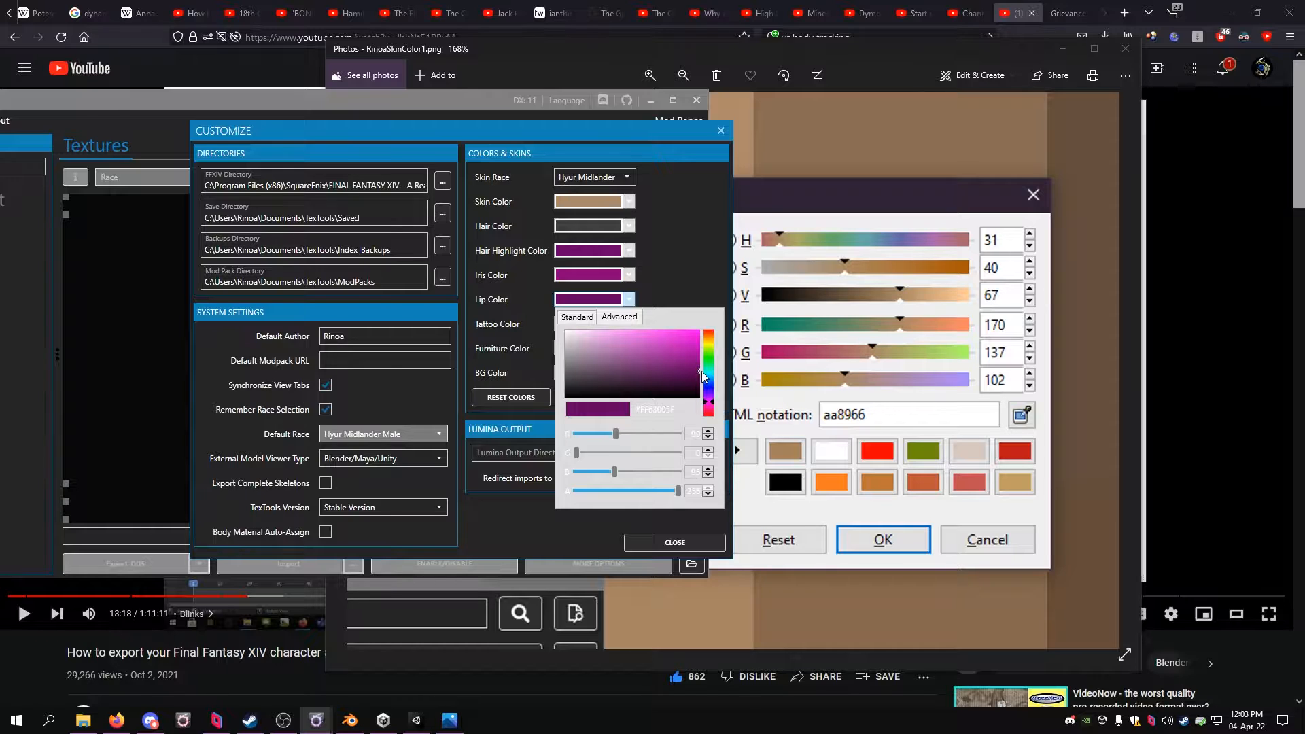
pyautogui.click(603, 523)
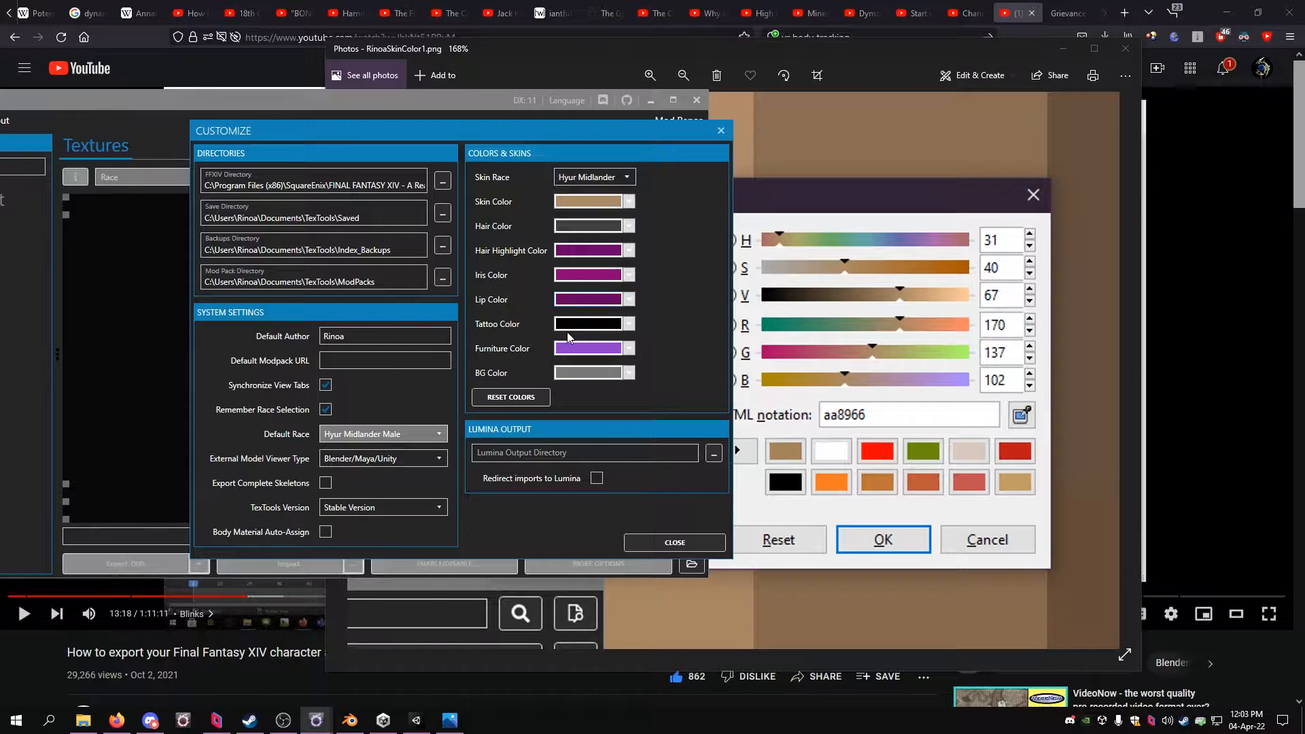
# Step: Close the Customize settings and the RinoaSkinColor1.png reference image, bringing the whole TexTools window back into view
pyautogui.click(663, 542)
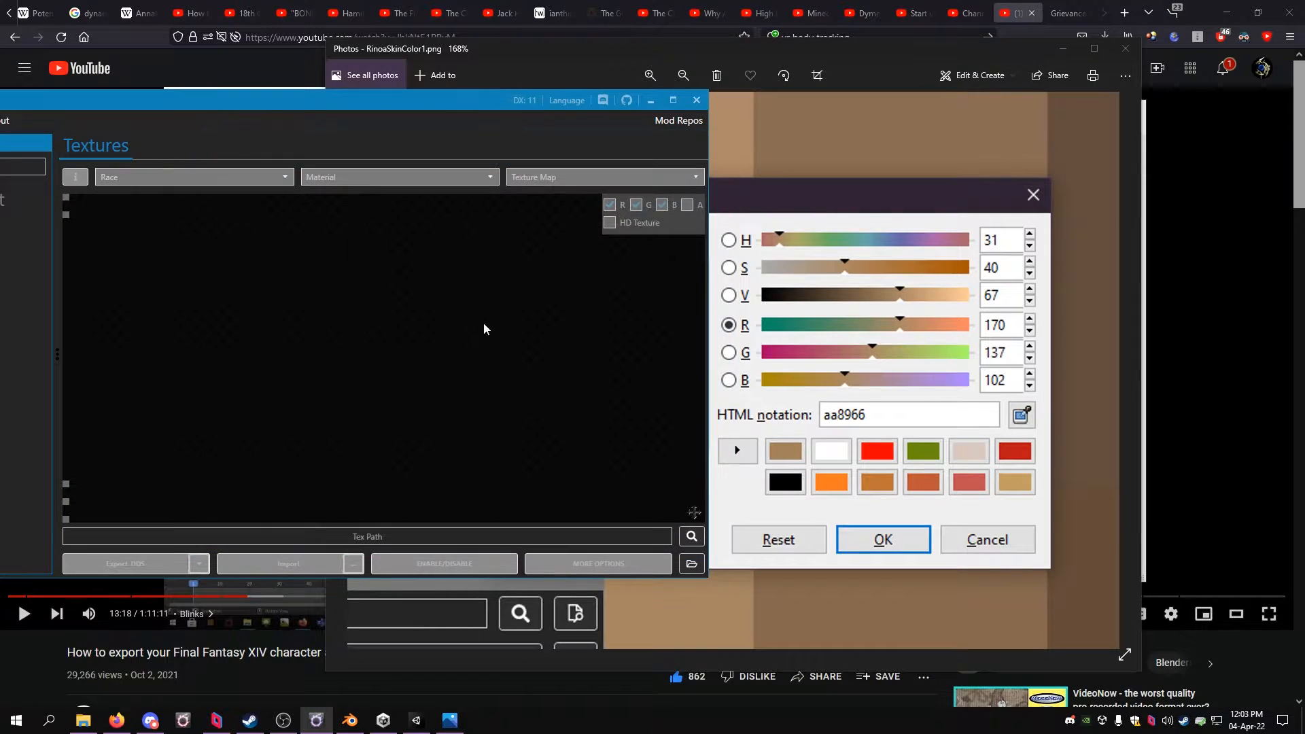
pyautogui.moveTo(181, 106); pyautogui.dragTo(482, 105)
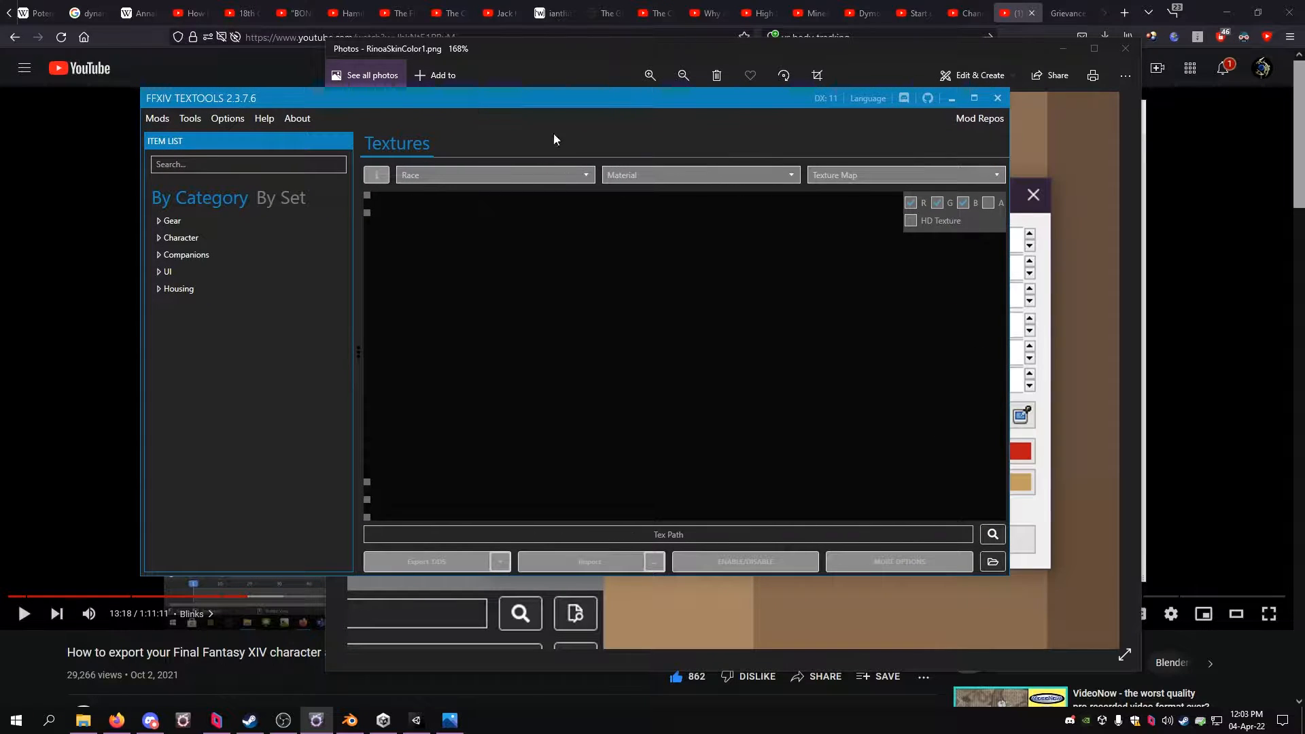
pyautogui.click(1125, 49)
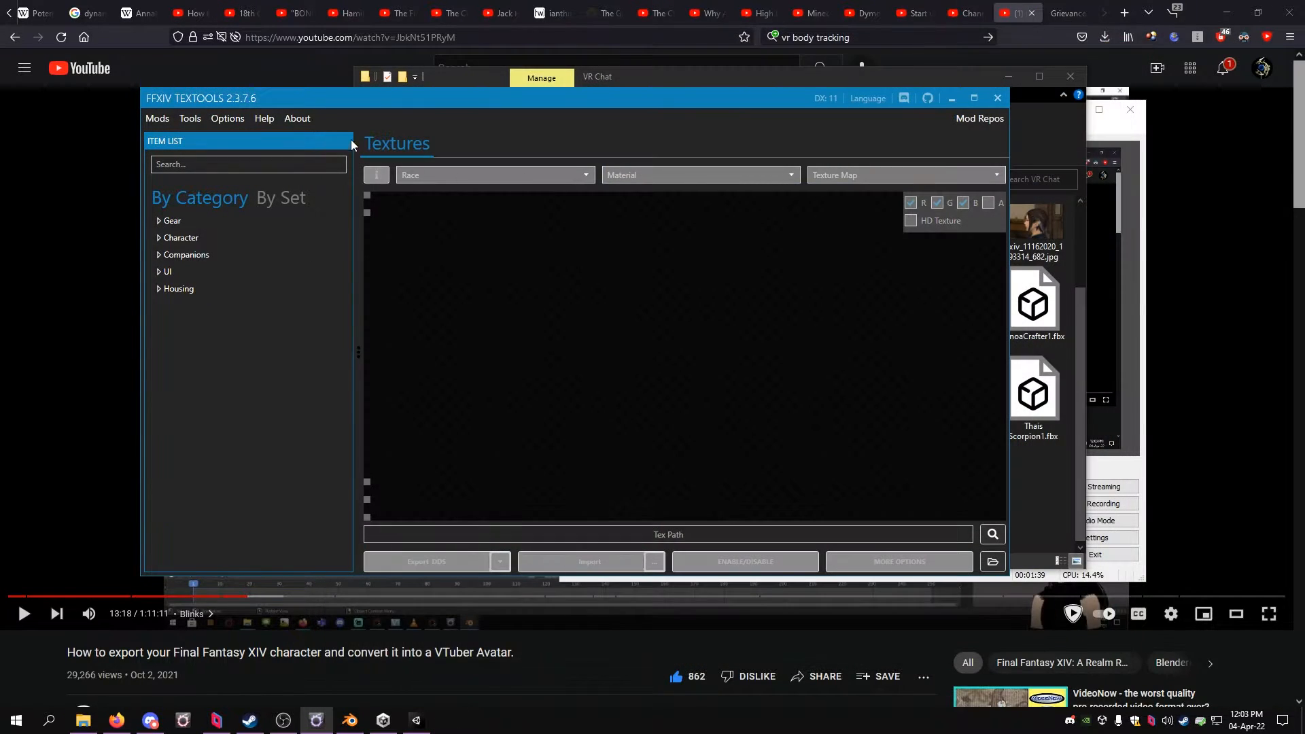
# Step: Load the Elezen Female face from the Character category and display its 3D model
pyautogui.click(158, 239)
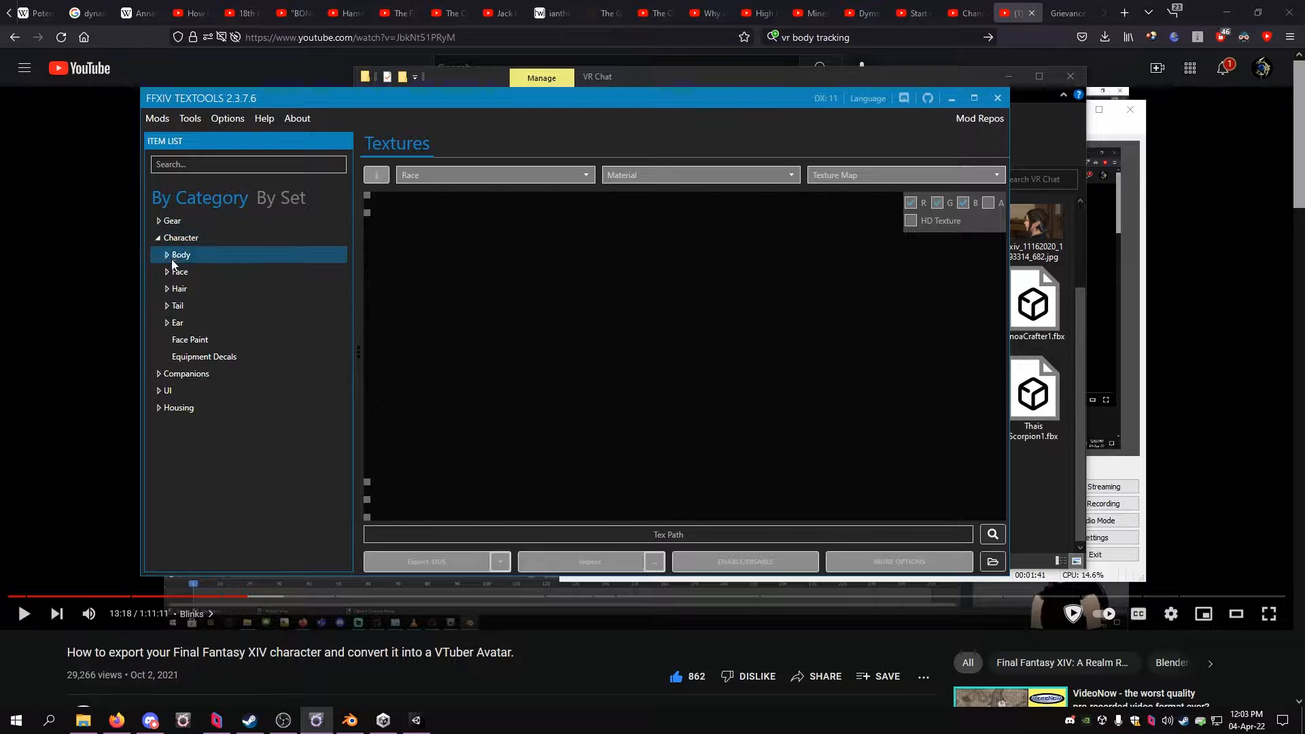
pyautogui.click(162, 272)
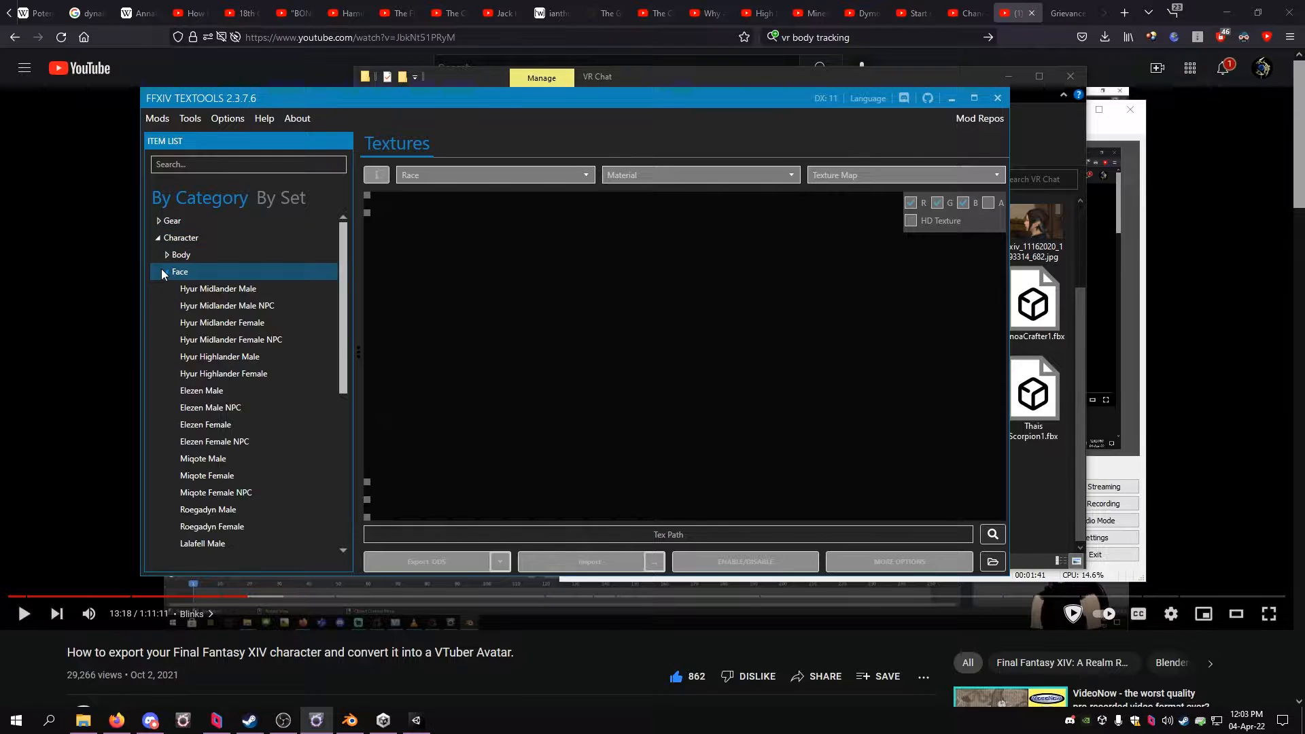
pyautogui.click(210, 425)
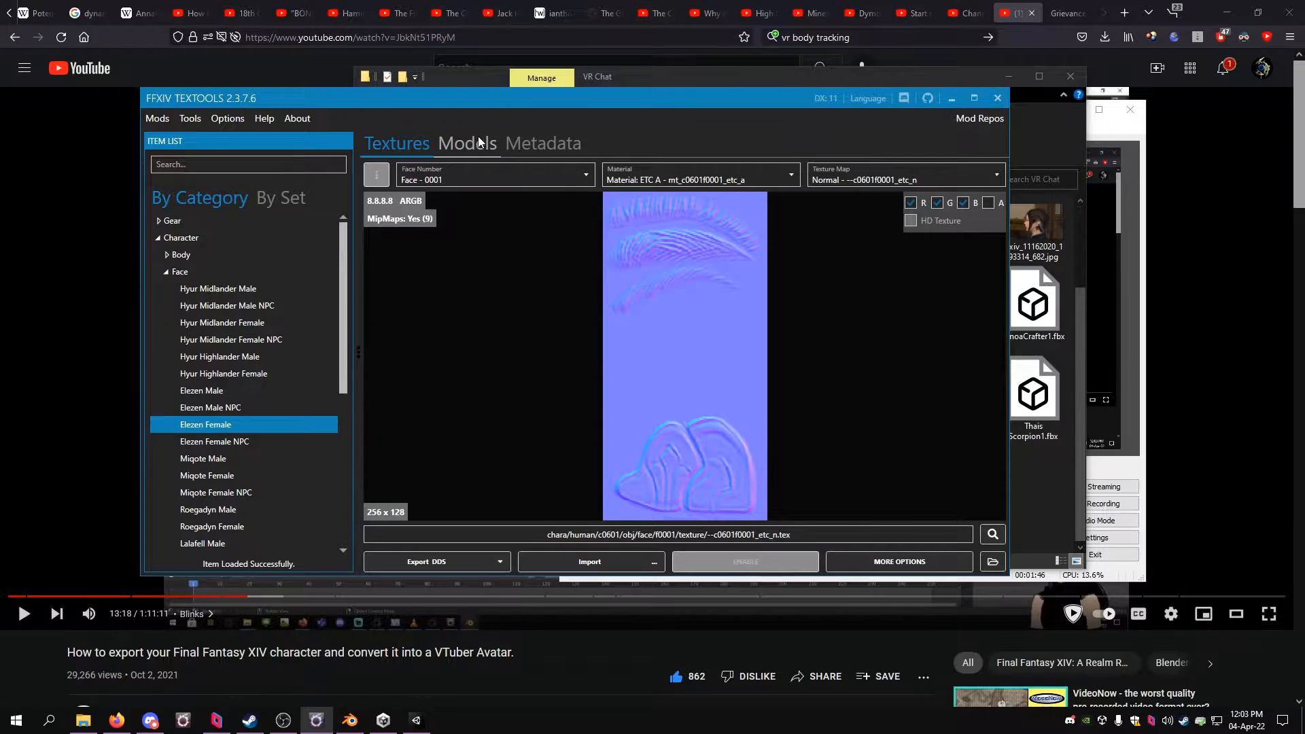
pyautogui.click(476, 141)
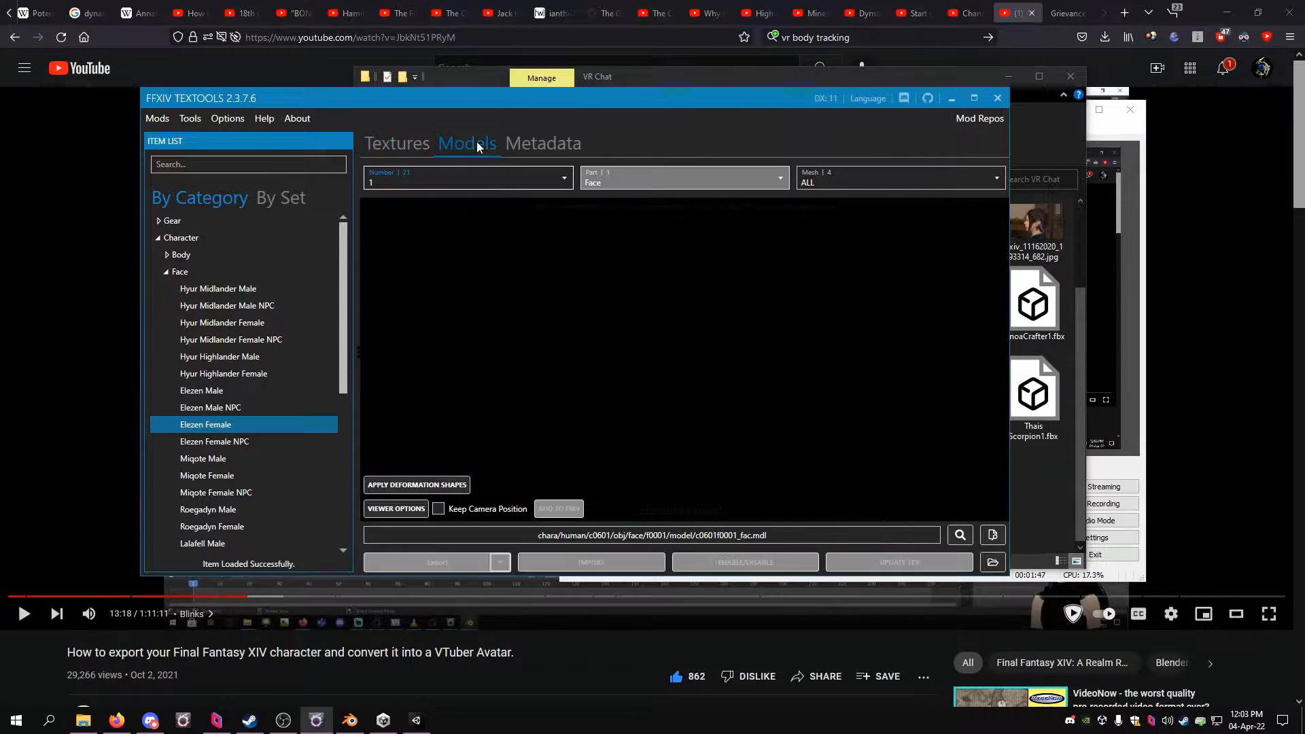
pyautogui.scroll(7, 704, 373)
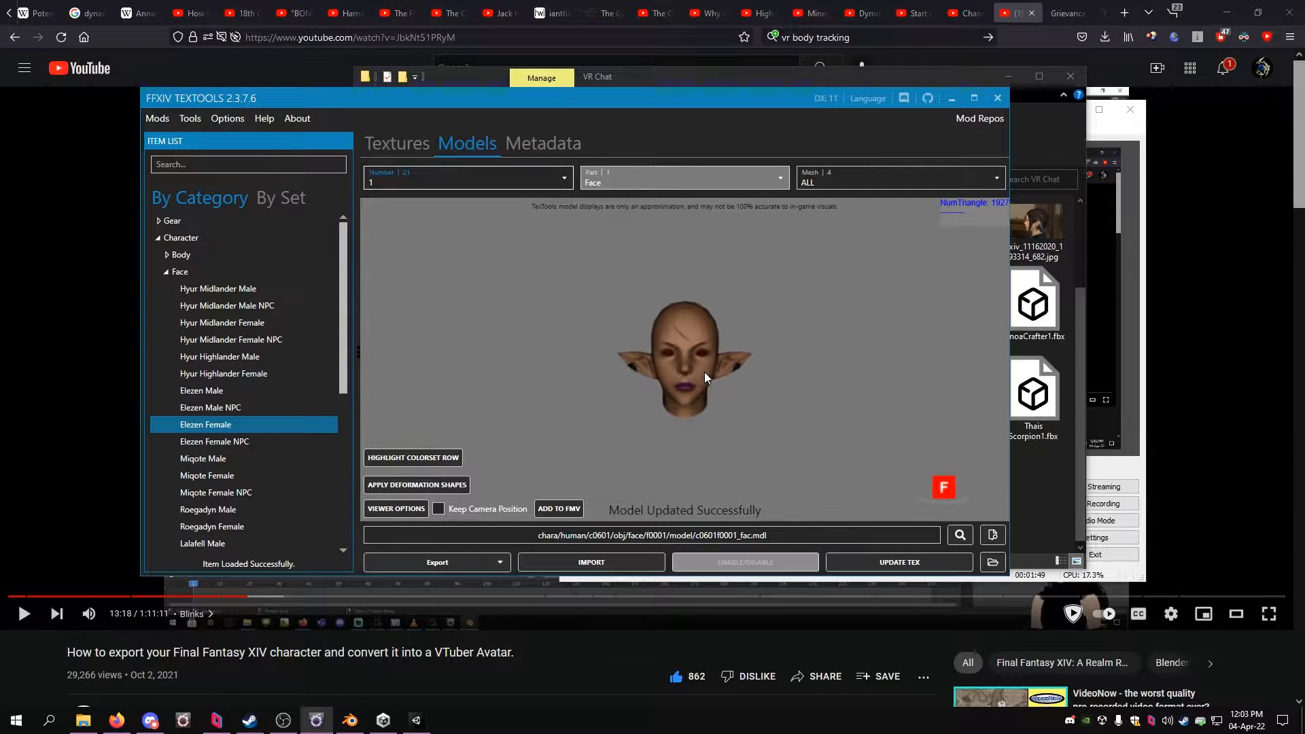
pyautogui.scroll(-2, 704, 373)
pyautogui.scroll(-3, 705, 372)
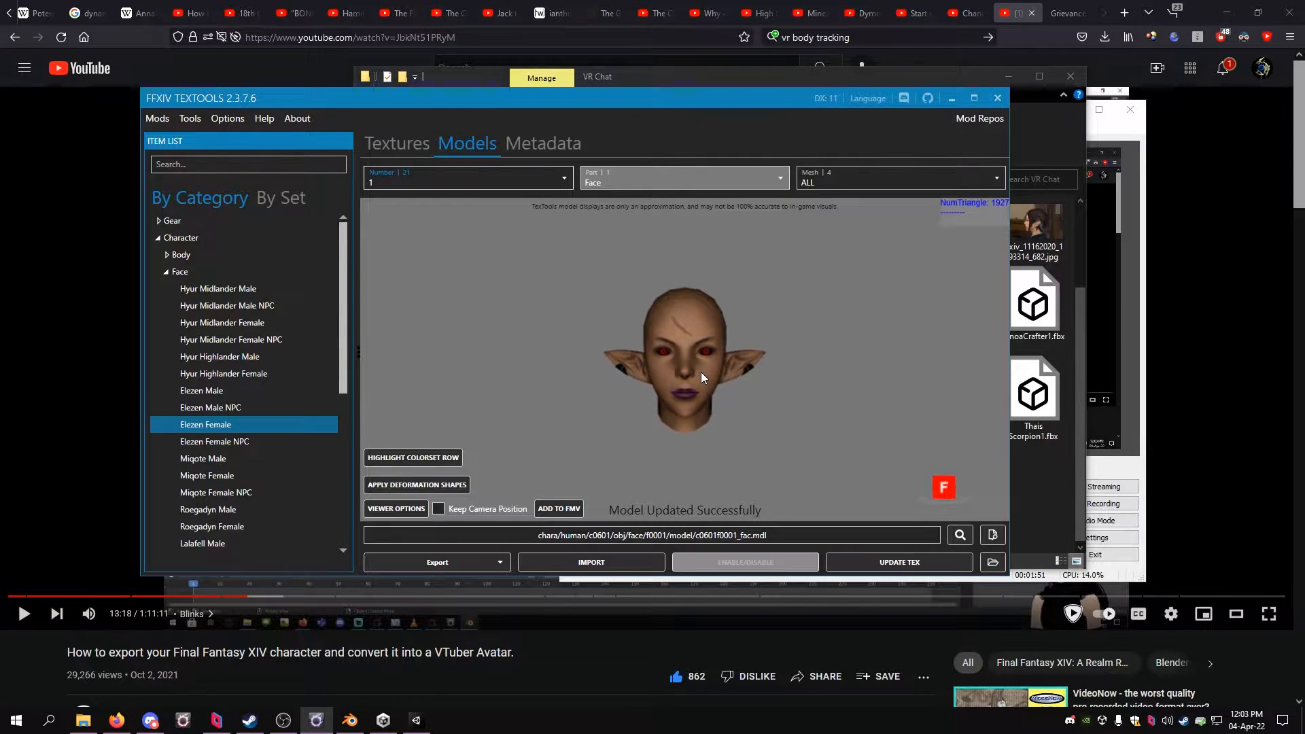
# Step: Open Rinoa Textool1.png from the VR Chat folder, enlarged on its Apply Deformation Shapes list, and move it aside as a reference
pyautogui.click(83, 720)
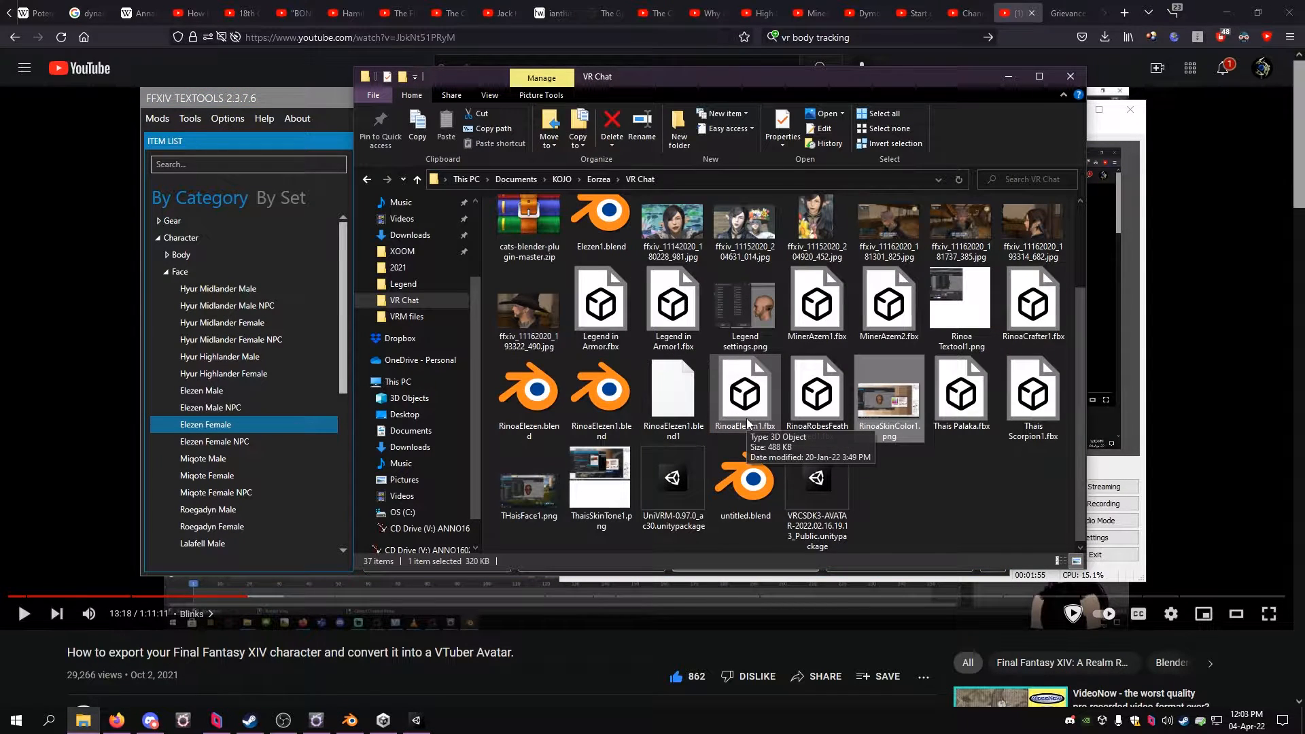
pyautogui.scroll(3, 748, 421)
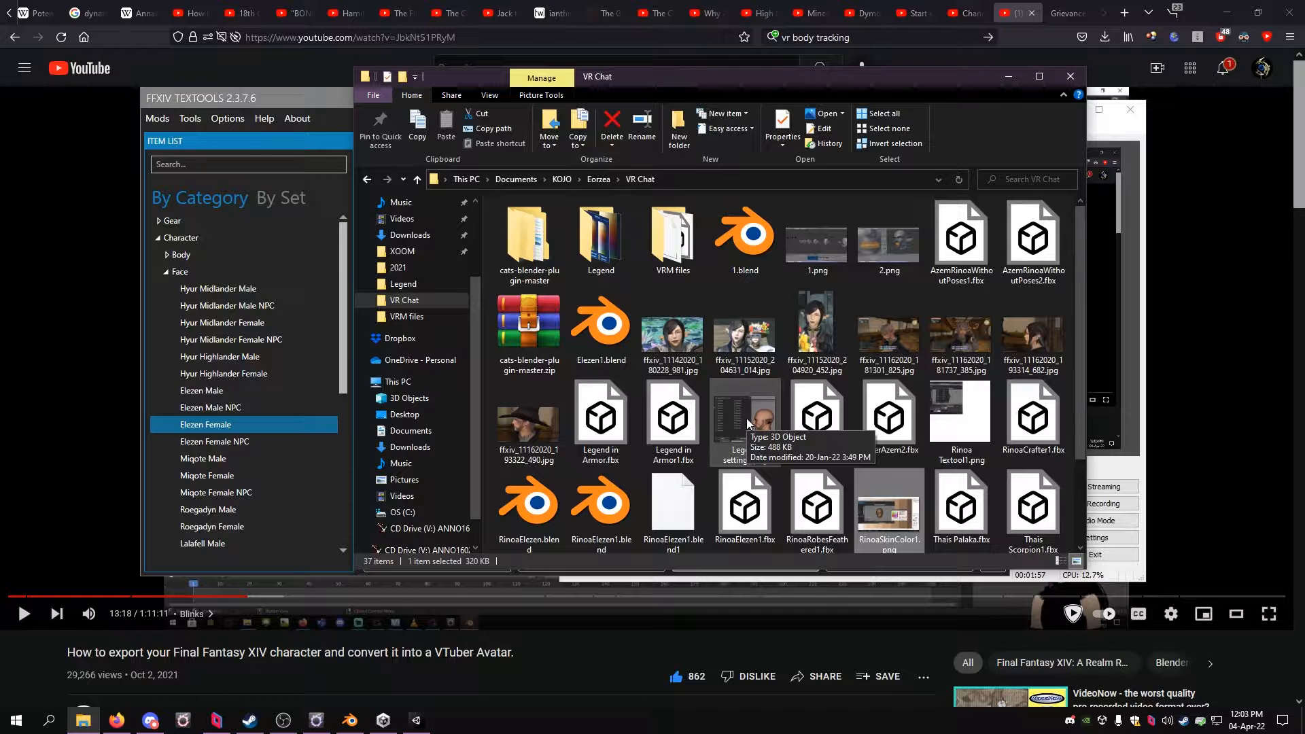
pyautogui.scroll(-3, 747, 418)
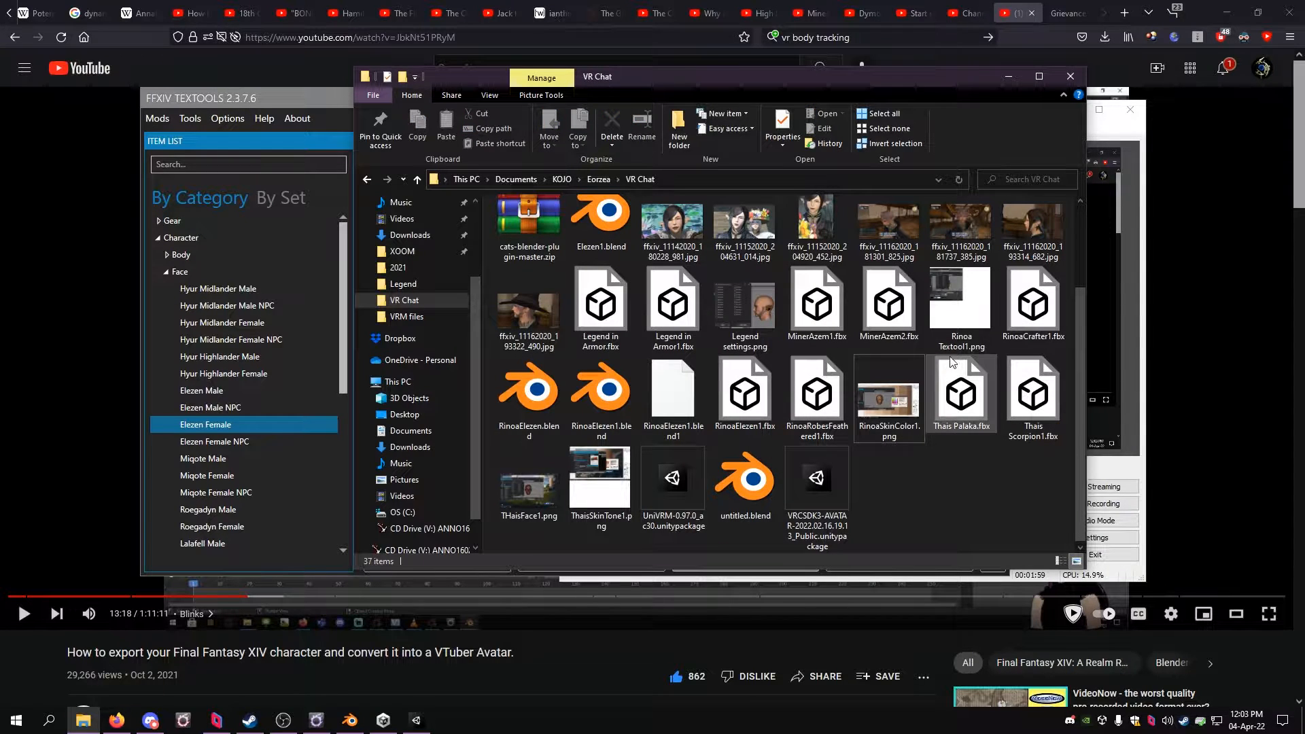
pyautogui.doubleClick(966, 317)
pyautogui.scroll(5, 557, 189)
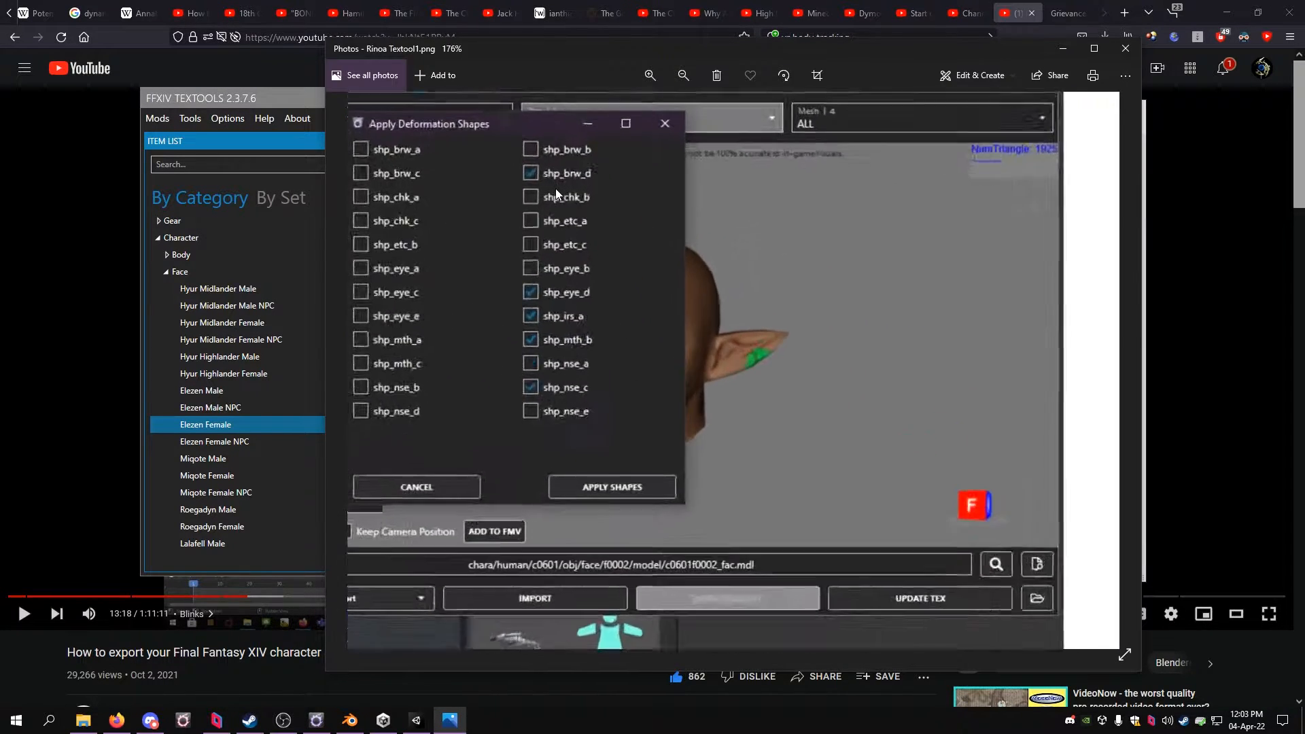
pyautogui.moveTo(767, 43); pyautogui.dragTo(975, 43)
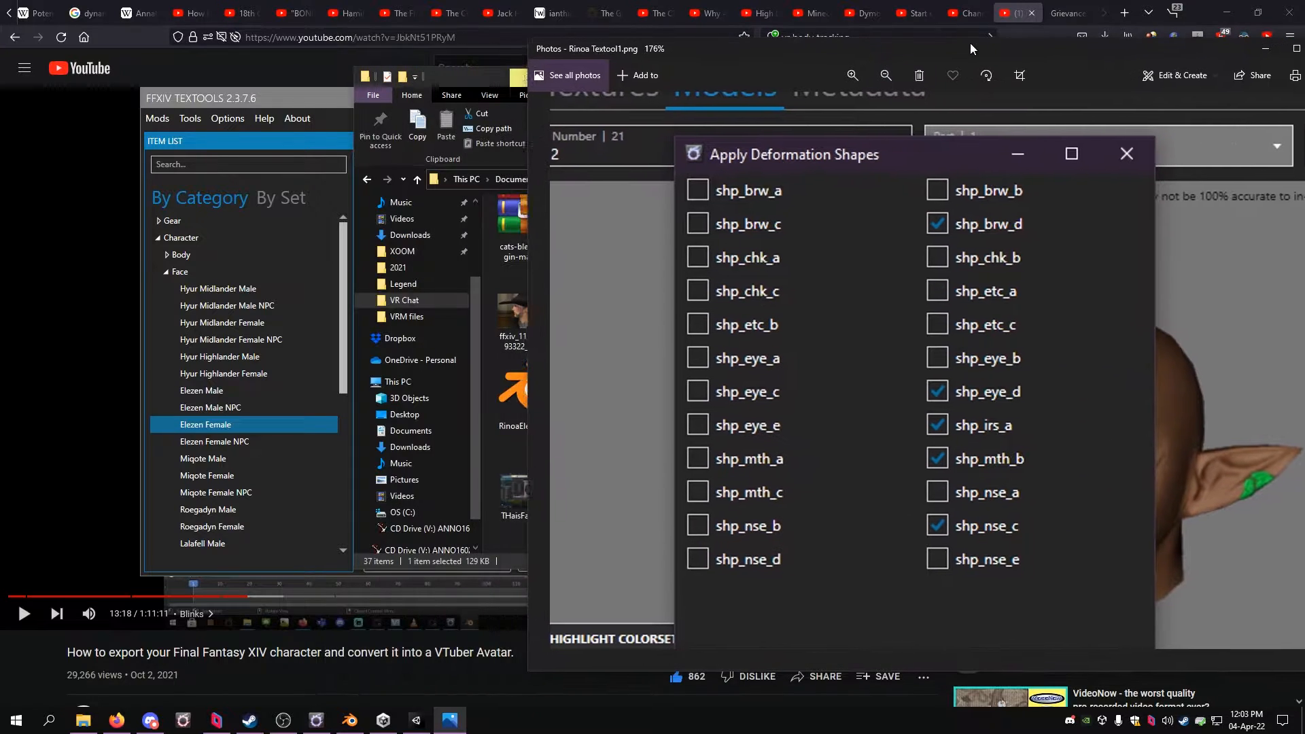
# Step: Arrange the TexTools window beside the reference image and switch the Elezen Female face model to number 2
pyautogui.click(340, 95)
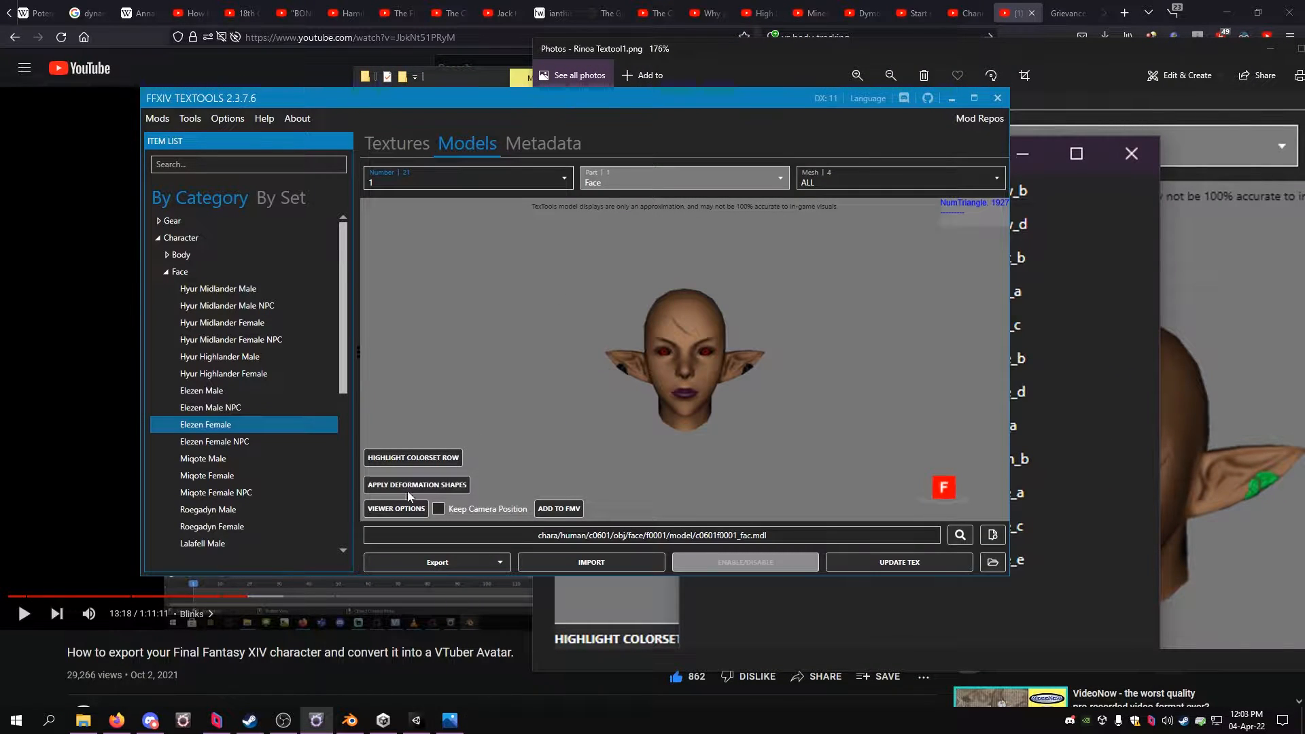
pyautogui.moveTo(616, 103); pyautogui.dragTo(522, 109)
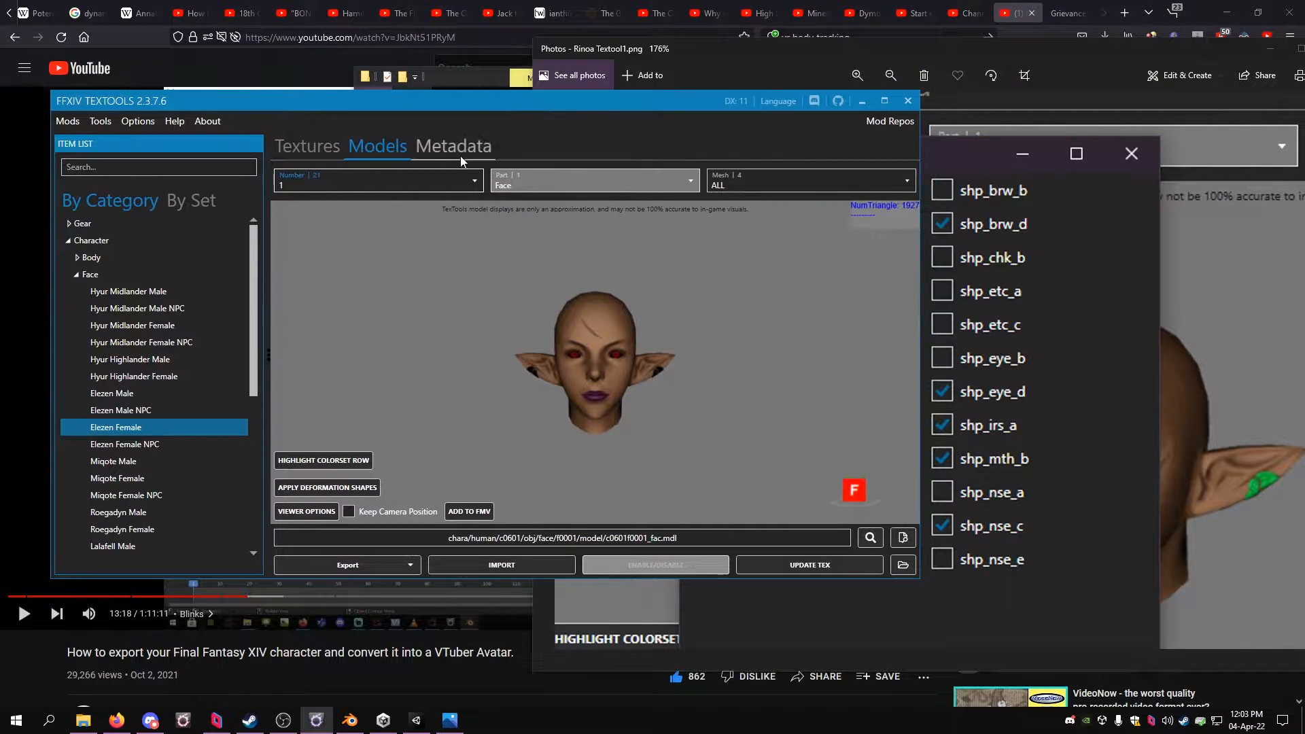
pyautogui.click(470, 181)
pyautogui.click(357, 219)
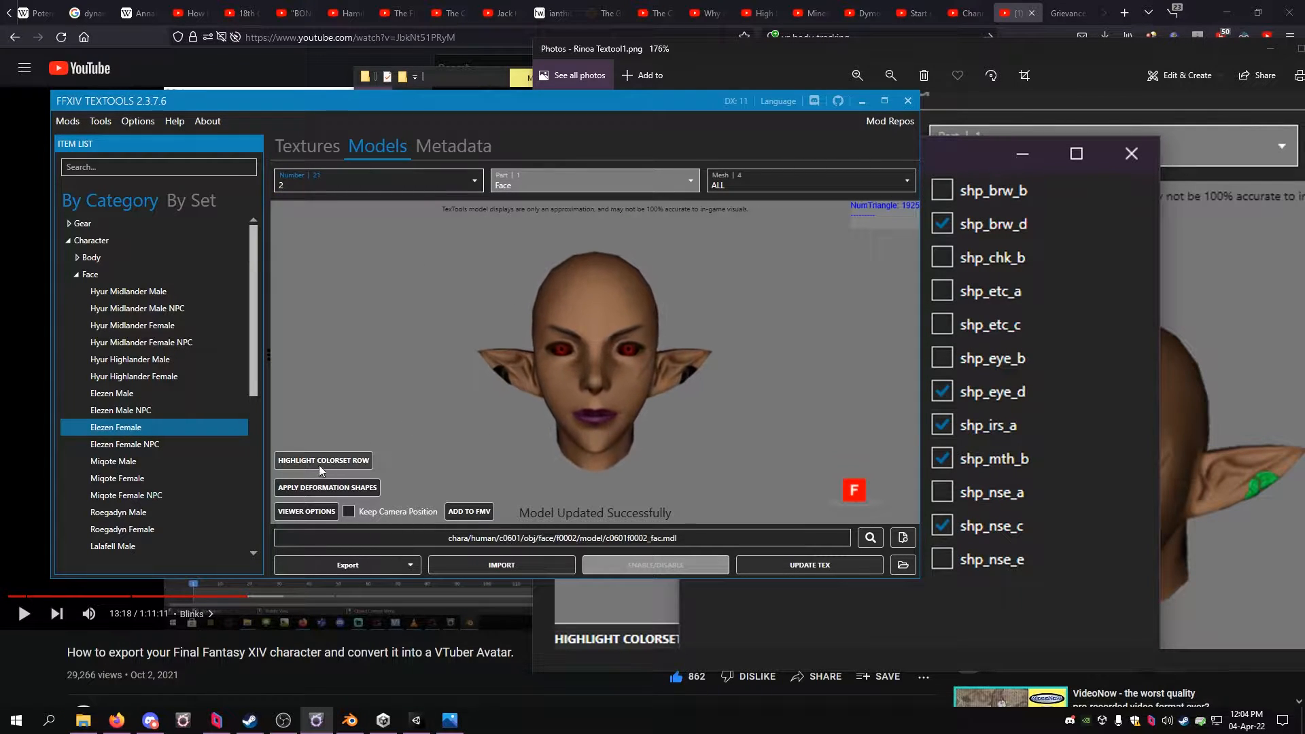
# Step: Apply the deformation shapes shp_brw_d, shp_eye_d, shp_irs_a, shp_mth_b and shp_nse_c to the face, keeping the reference image's list visible alongside
pyautogui.click(314, 486)
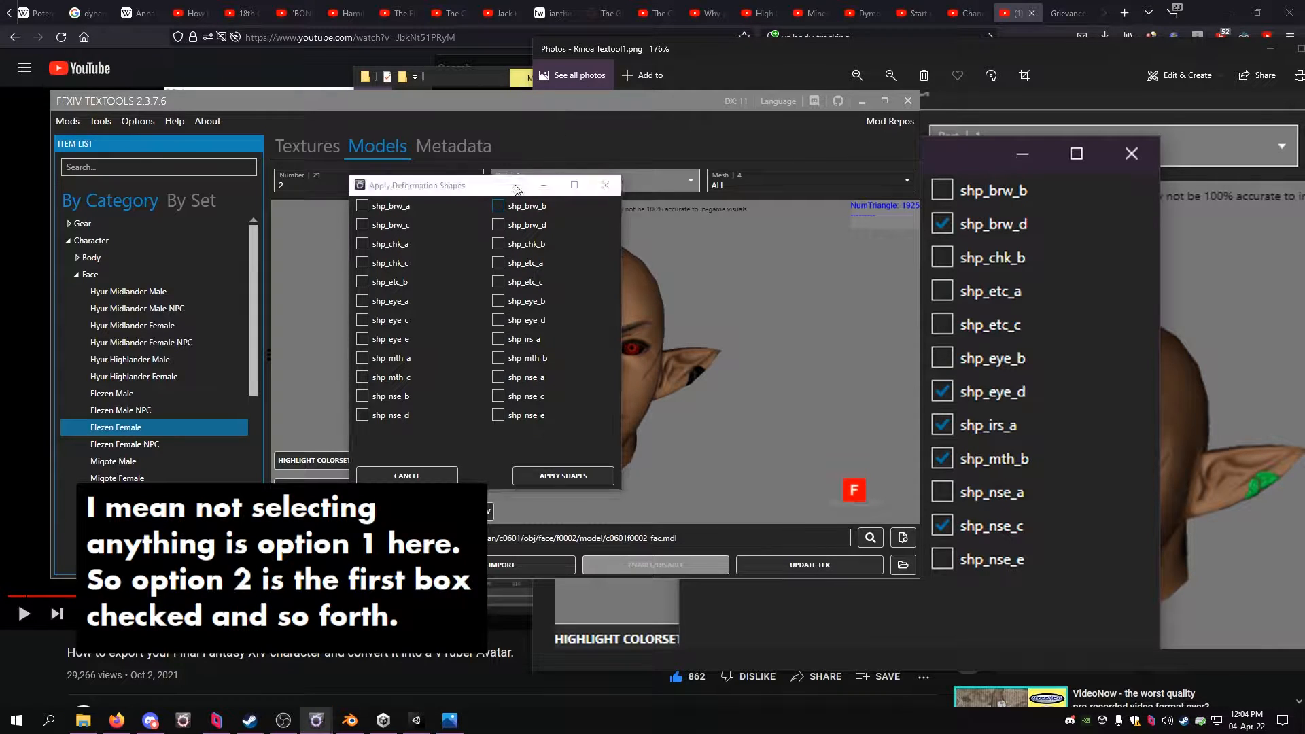
pyautogui.moveTo(781, 48); pyautogui.dragTo(1082, 55)
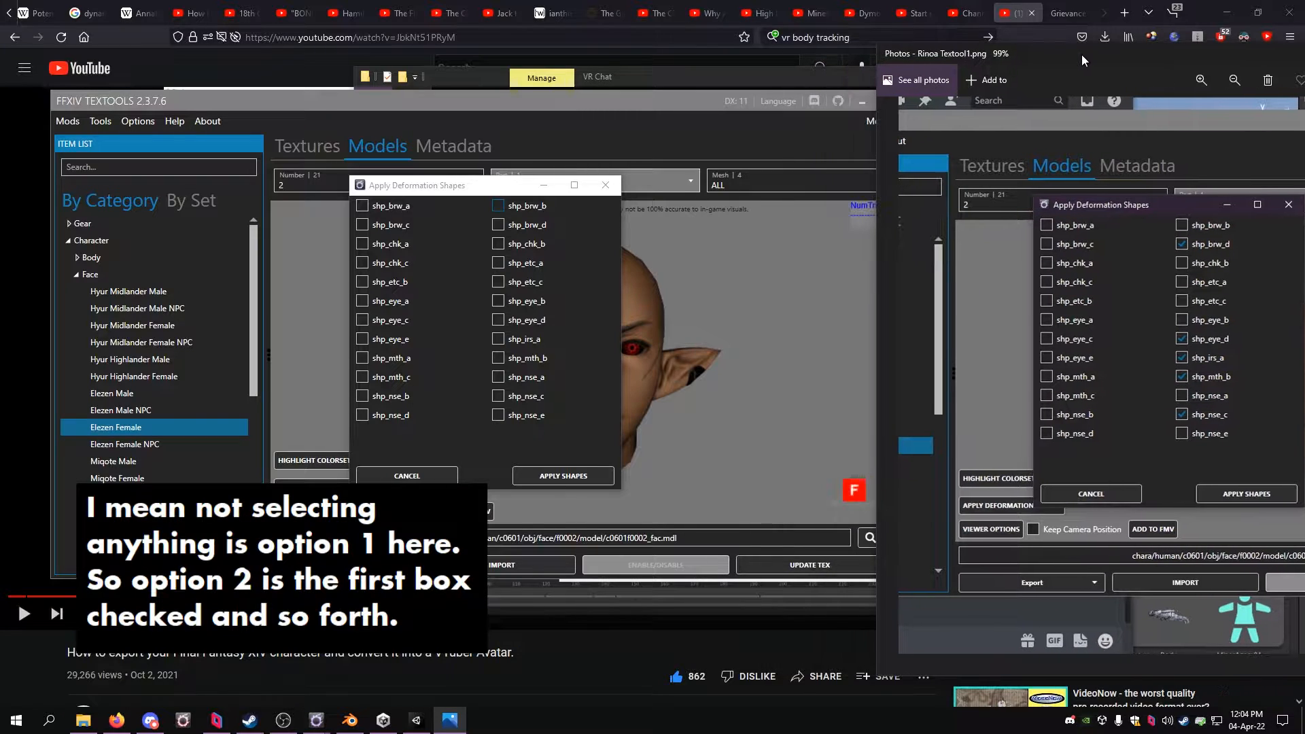
pyautogui.click(503, 223)
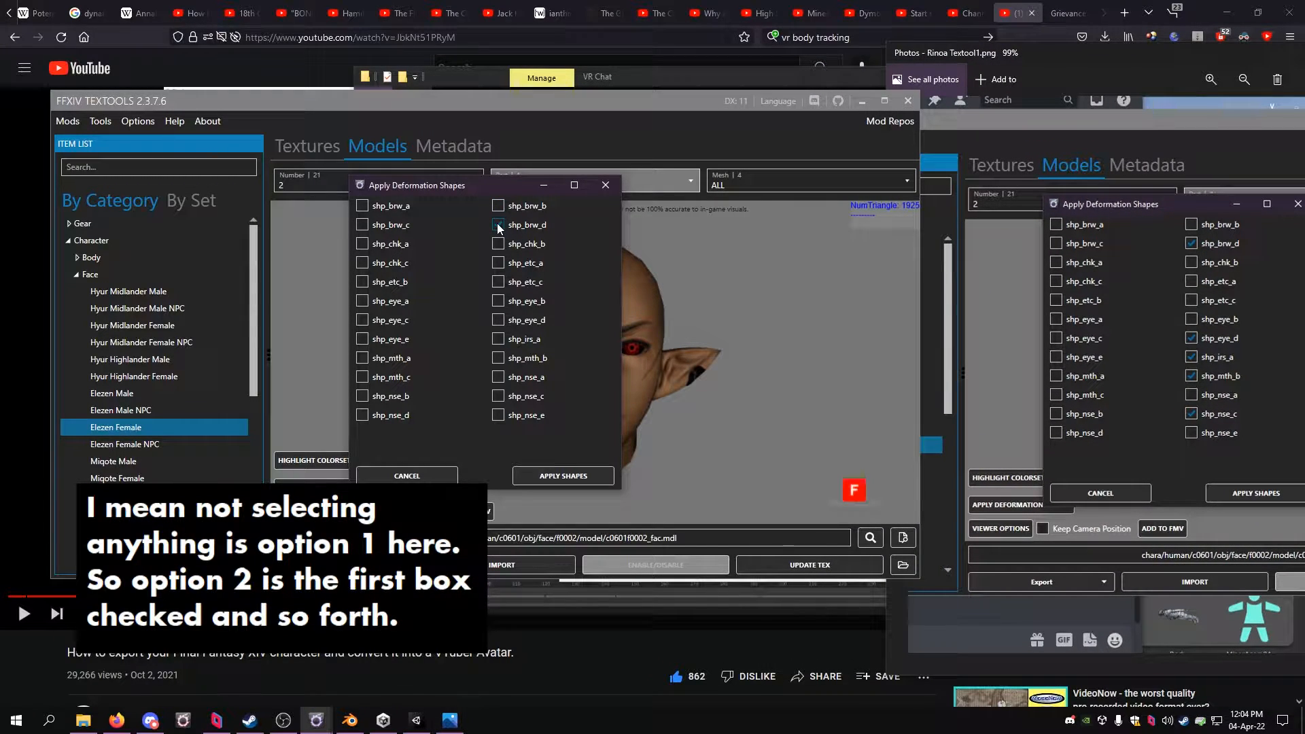
pyautogui.click(497, 225)
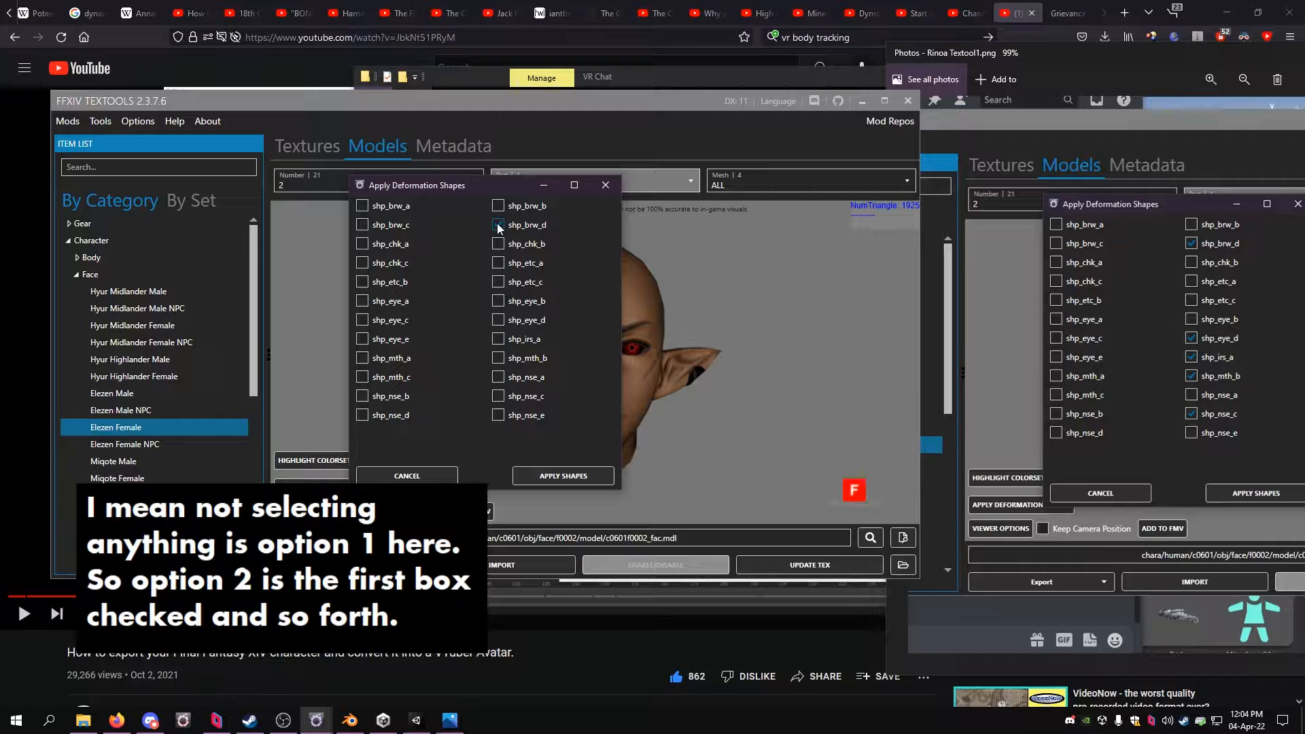
pyautogui.click(497, 321)
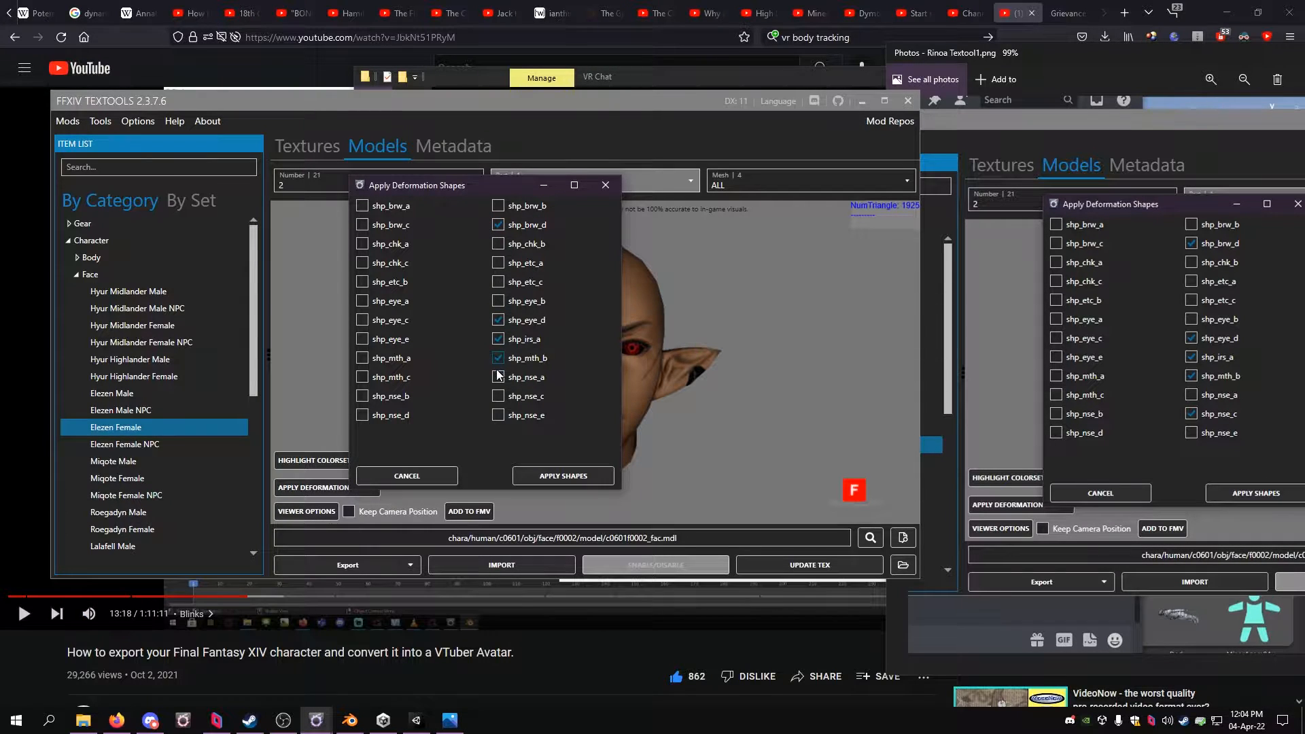
pyautogui.click(499, 396)
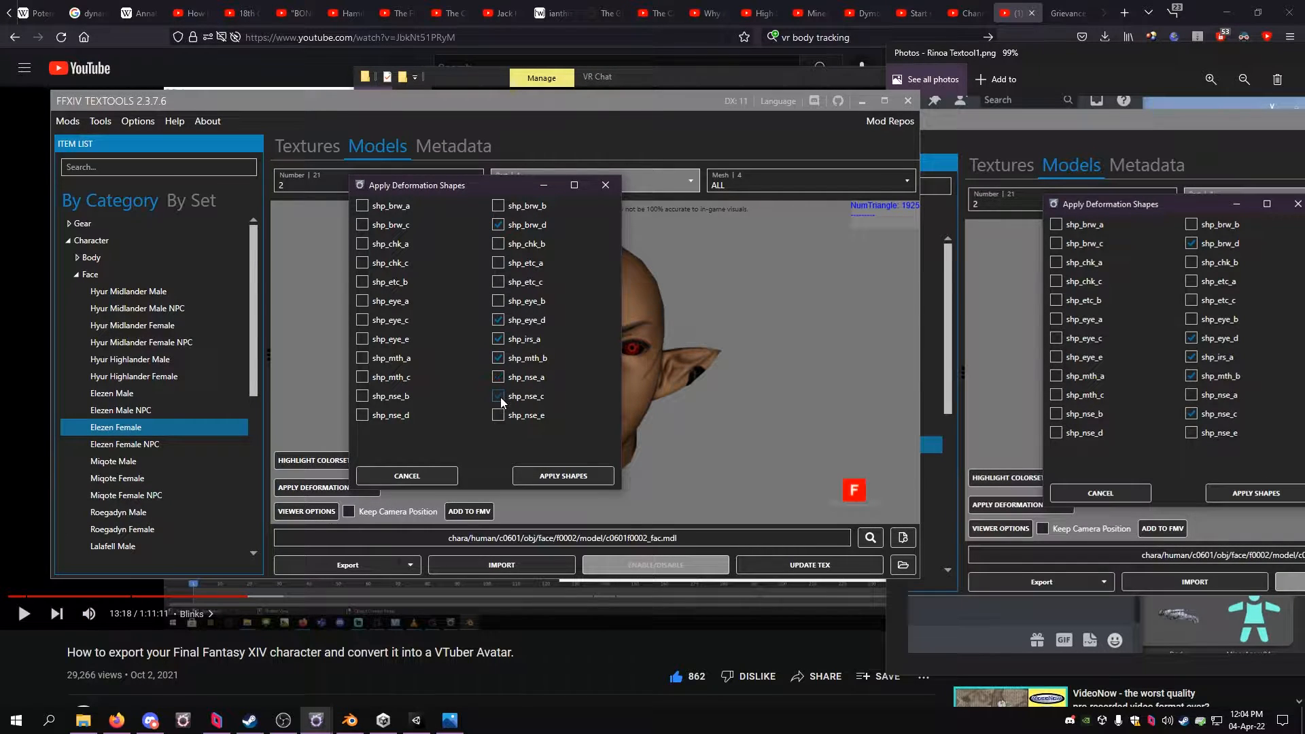
pyautogui.click(548, 478)
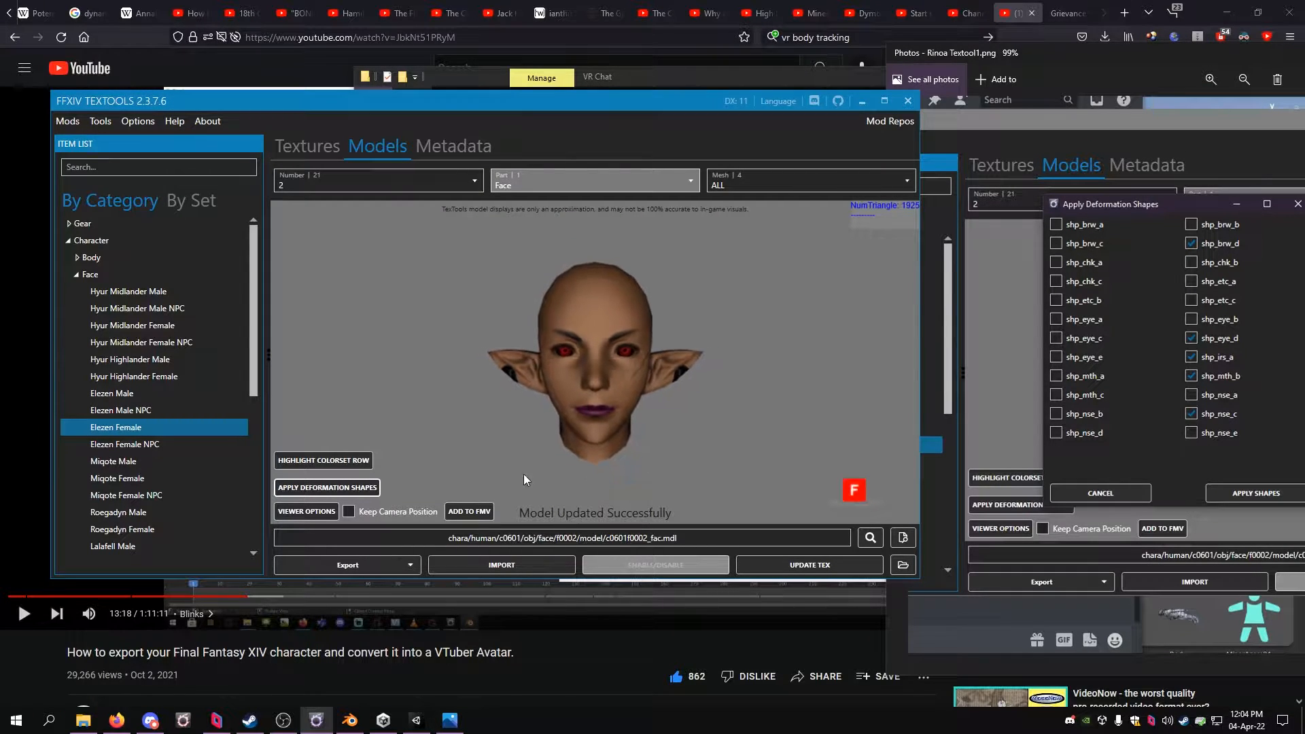
# Step: Add the deformed Elezen Female face to the Full Model Viewer, close the reference image and move the viewer clear of the face preview
pyautogui.click(476, 511)
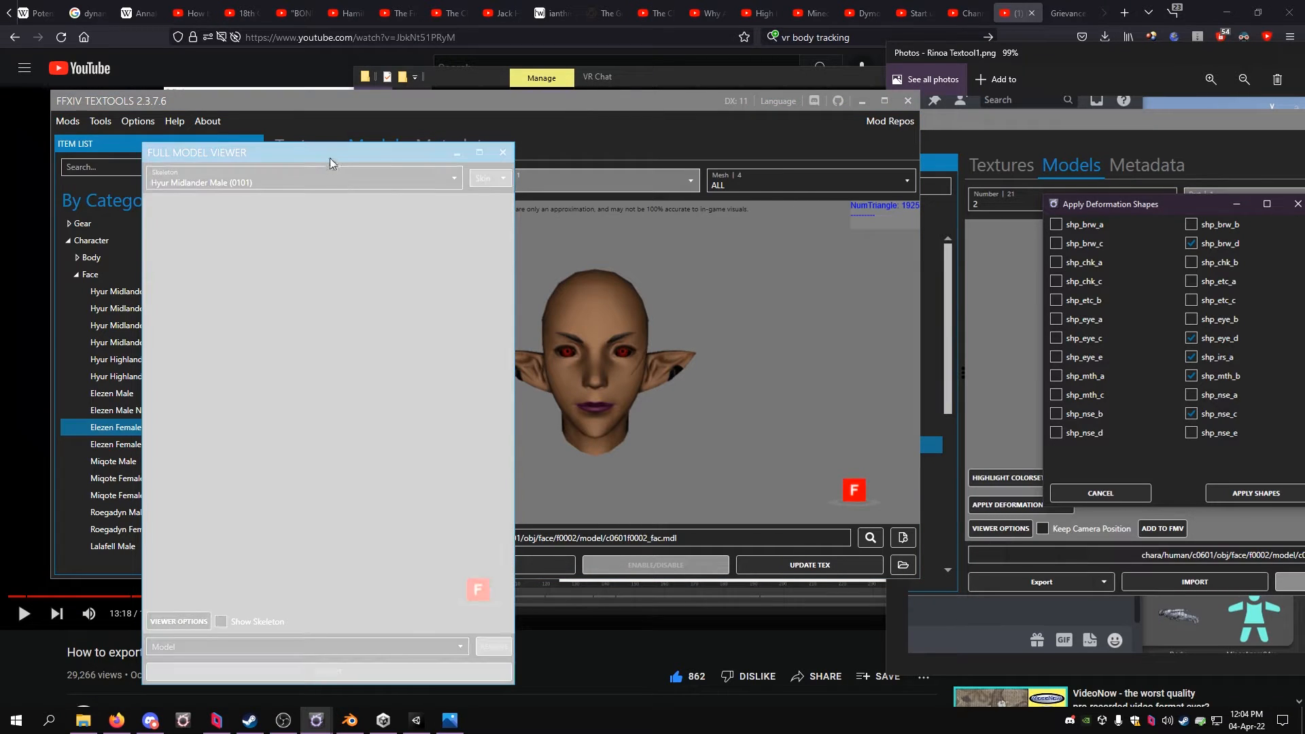
pyautogui.moveTo(319, 156); pyautogui.dragTo(902, 91)
pyautogui.moveTo(1058, 50); pyautogui.dragTo(734, 49)
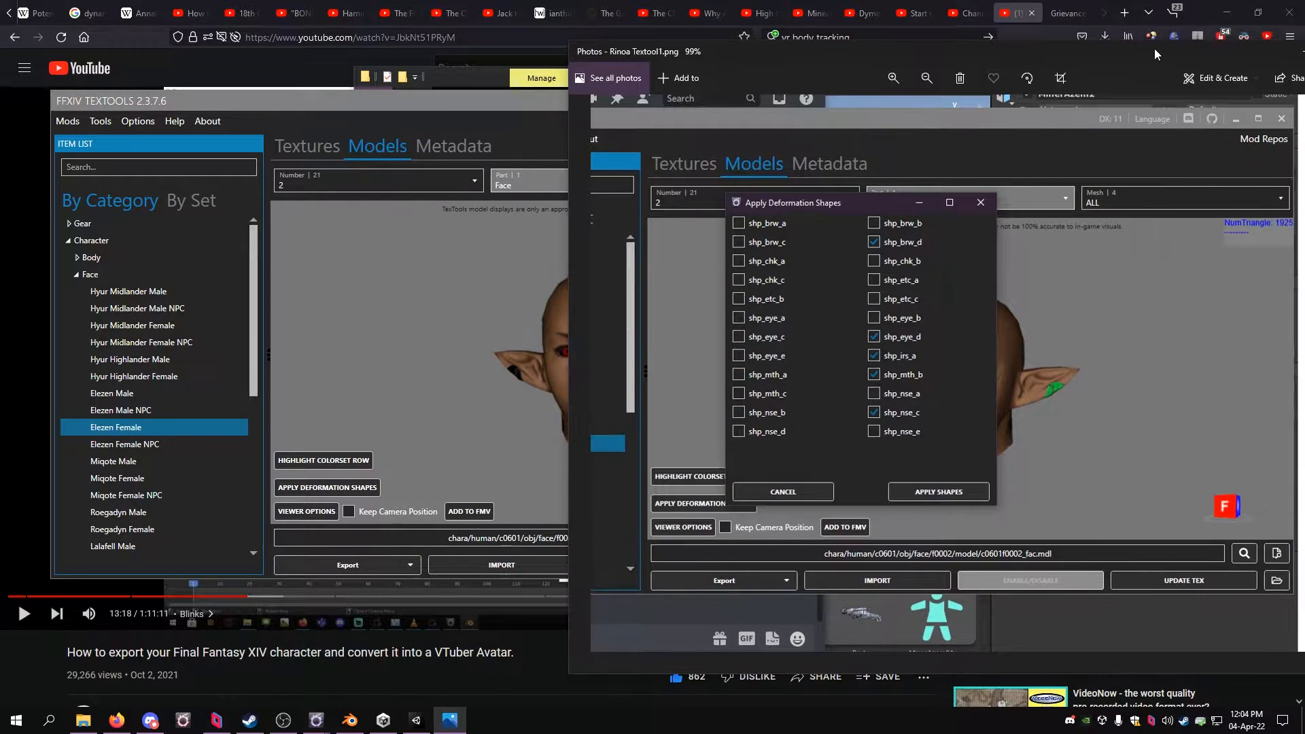
pyautogui.moveTo(1234, 47); pyautogui.dragTo(1057, 49)
pyautogui.click(1179, 54)
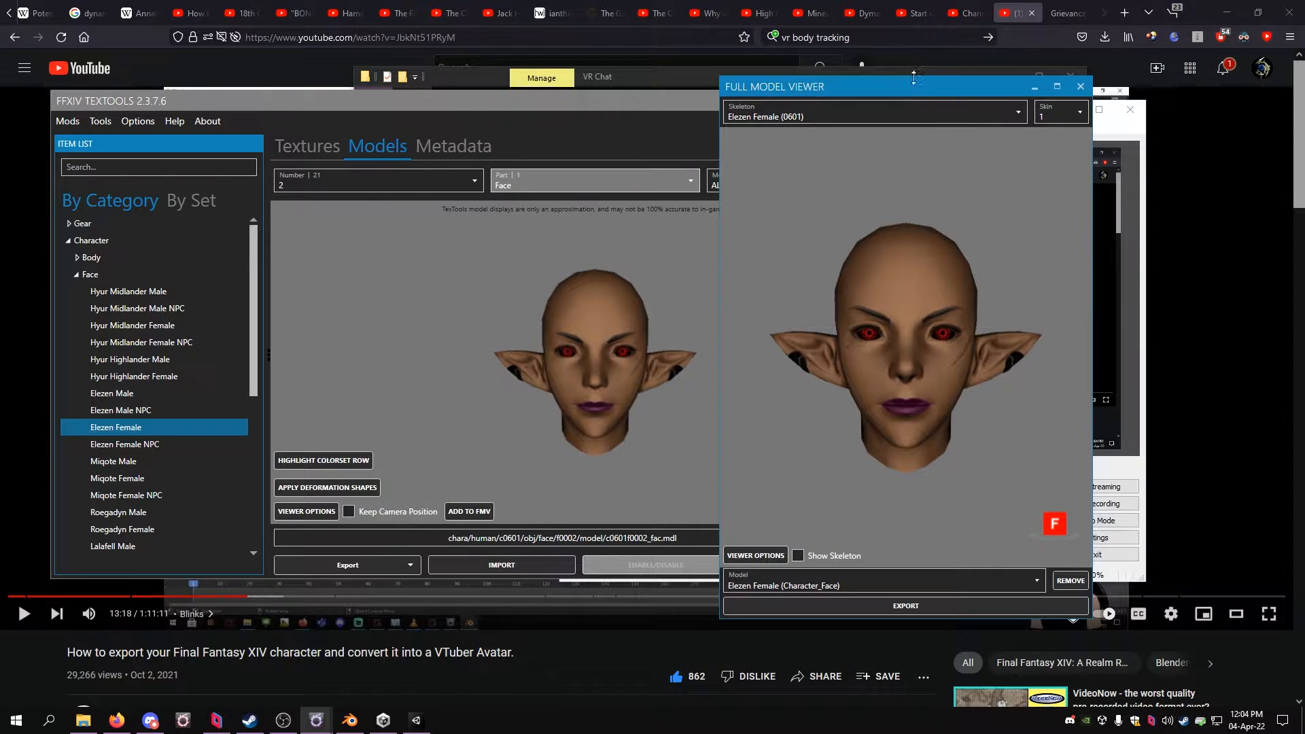
pyautogui.moveTo(914, 78); pyautogui.dragTo(1096, 65)
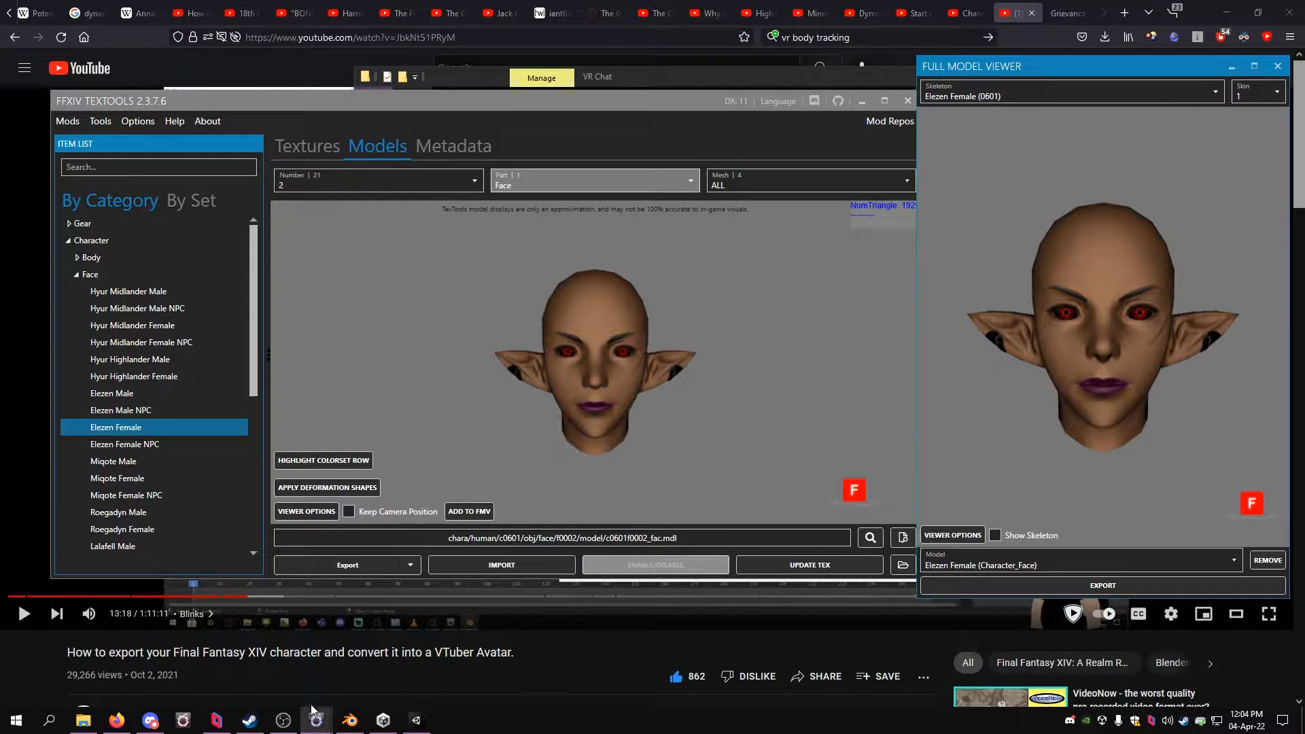
# Step: Arrange the TexTools window and the Full Model Viewer side by side without overlap
pyautogui.click(291, 723)
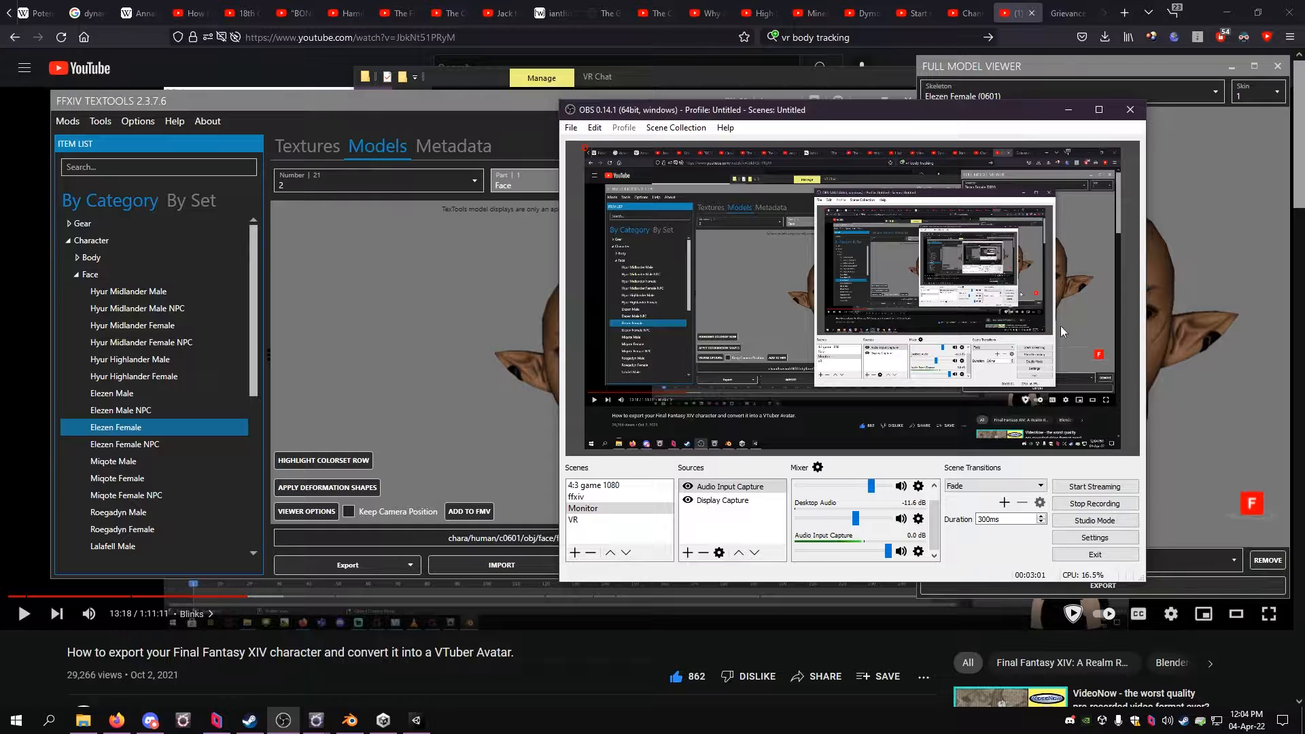
pyautogui.click(1070, 118)
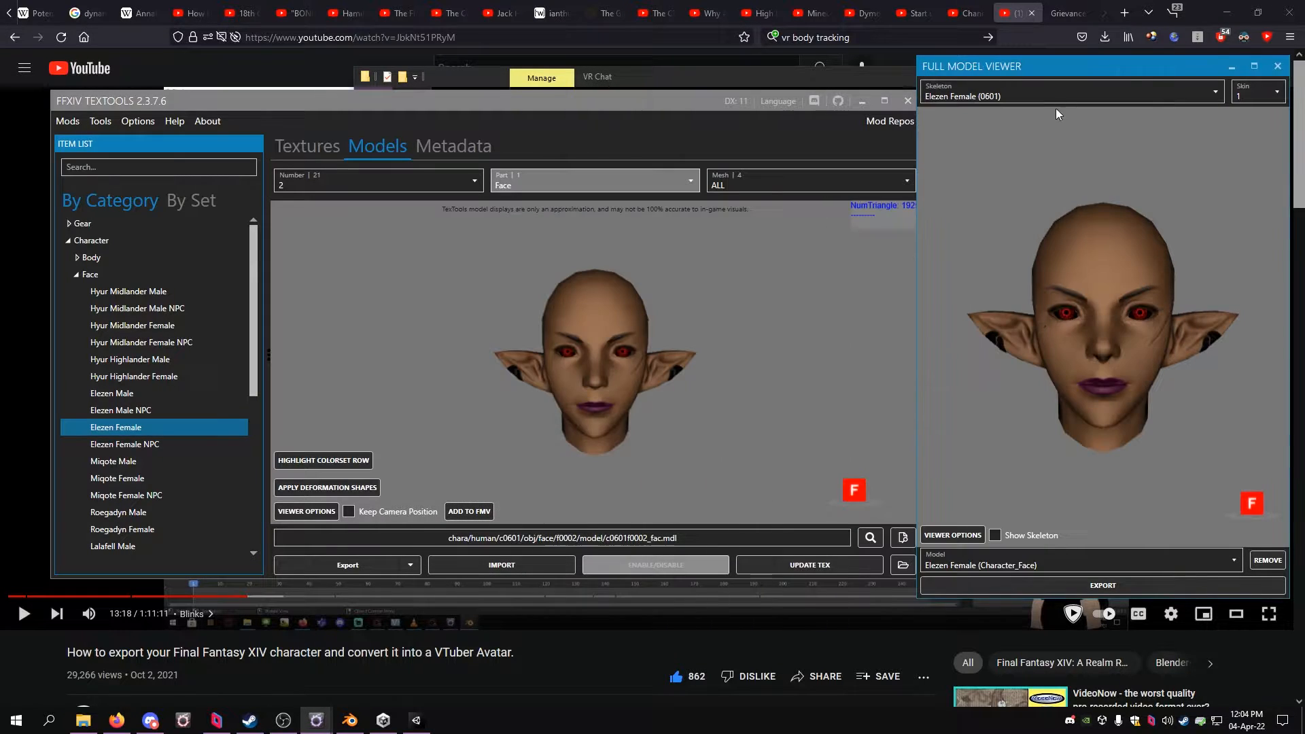
pyautogui.moveTo(1059, 71); pyautogui.dragTo(1054, 73)
pyautogui.click(514, 102)
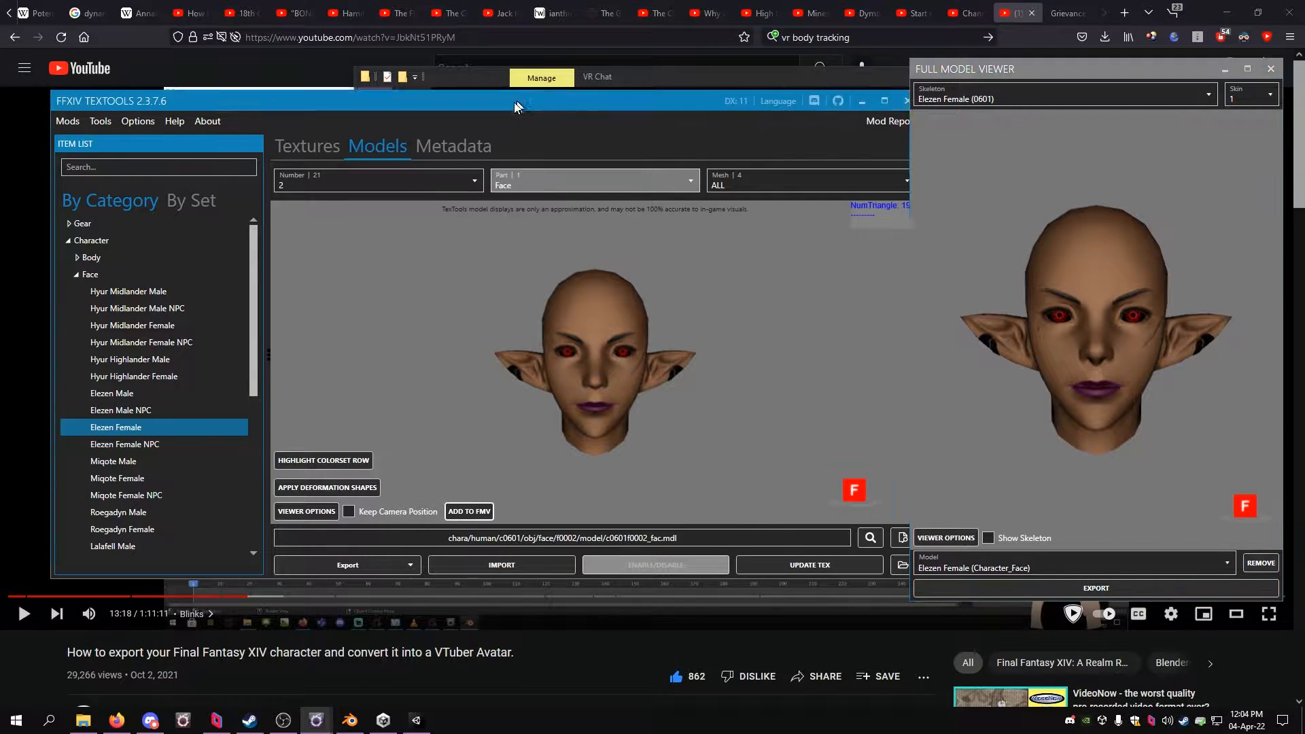
pyautogui.moveTo(514, 102); pyautogui.dragTo(470, 105)
pyautogui.click(1066, 354)
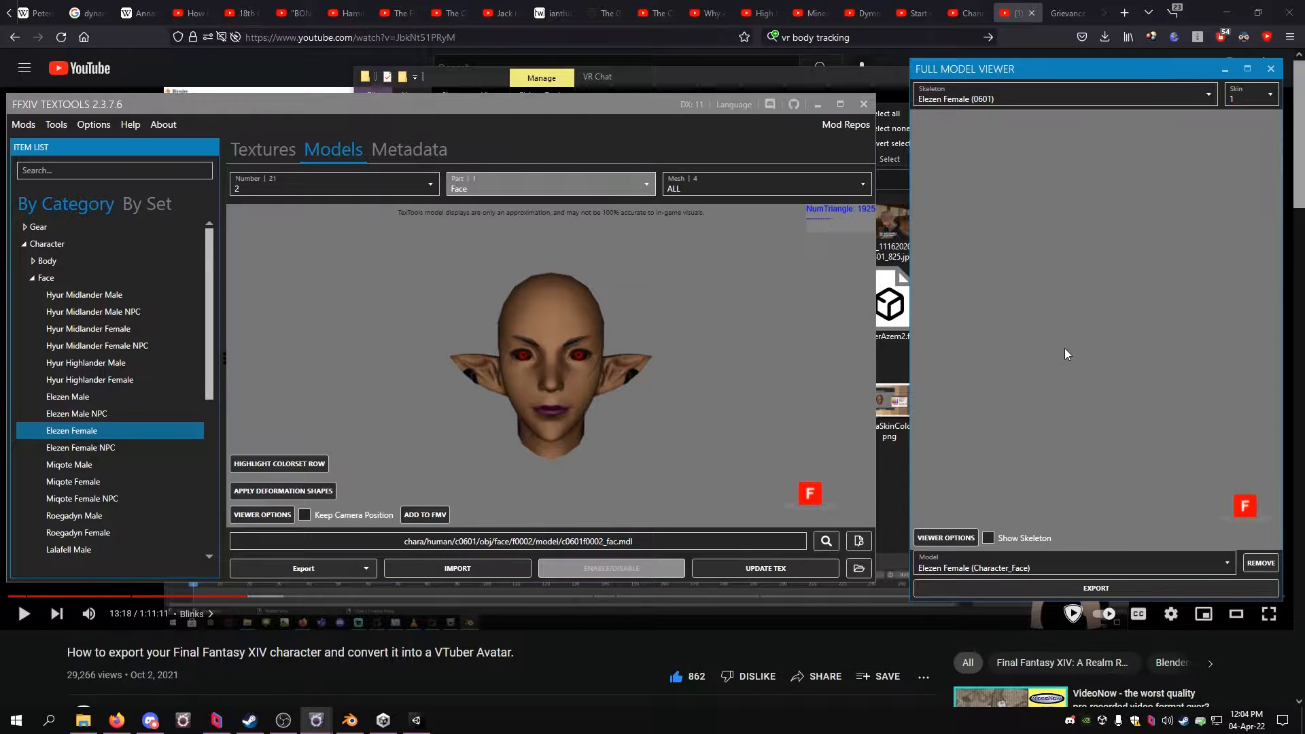
pyautogui.click(1233, 562)
pyautogui.click(1129, 584)
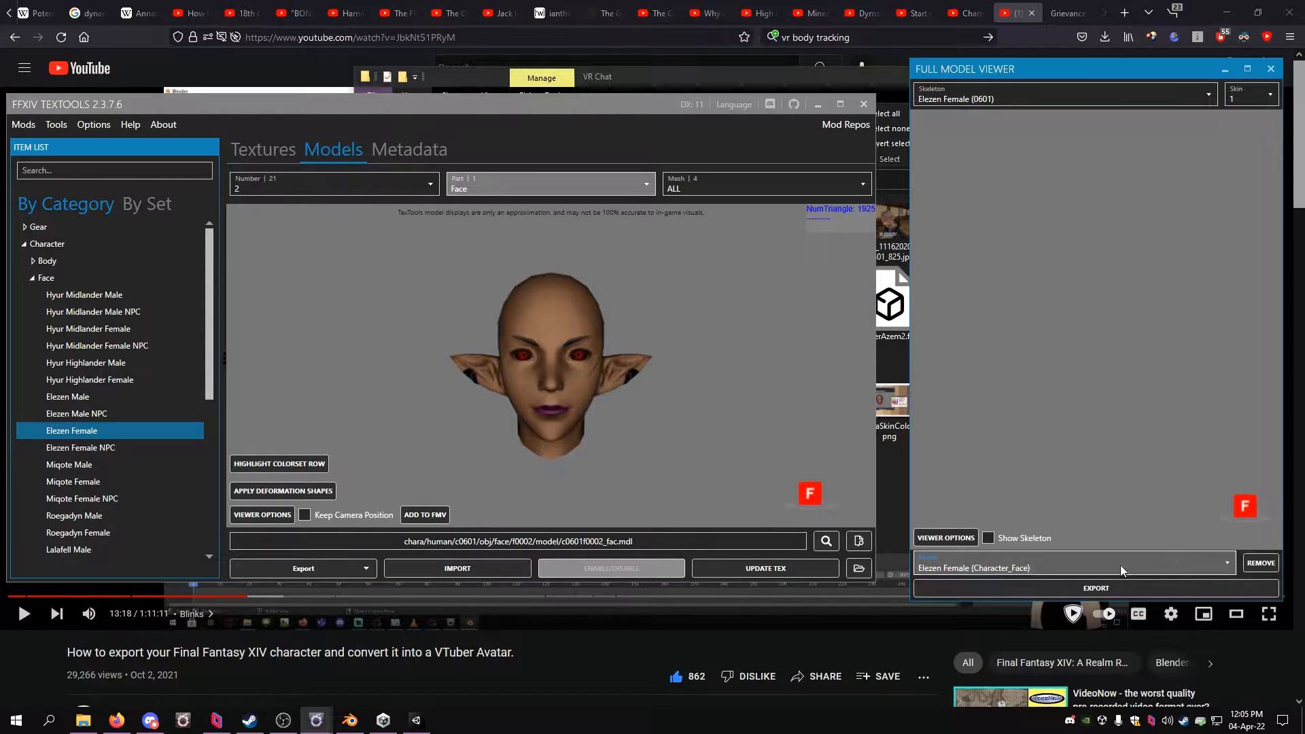
pyautogui.click(941, 538)
pyautogui.click(945, 538)
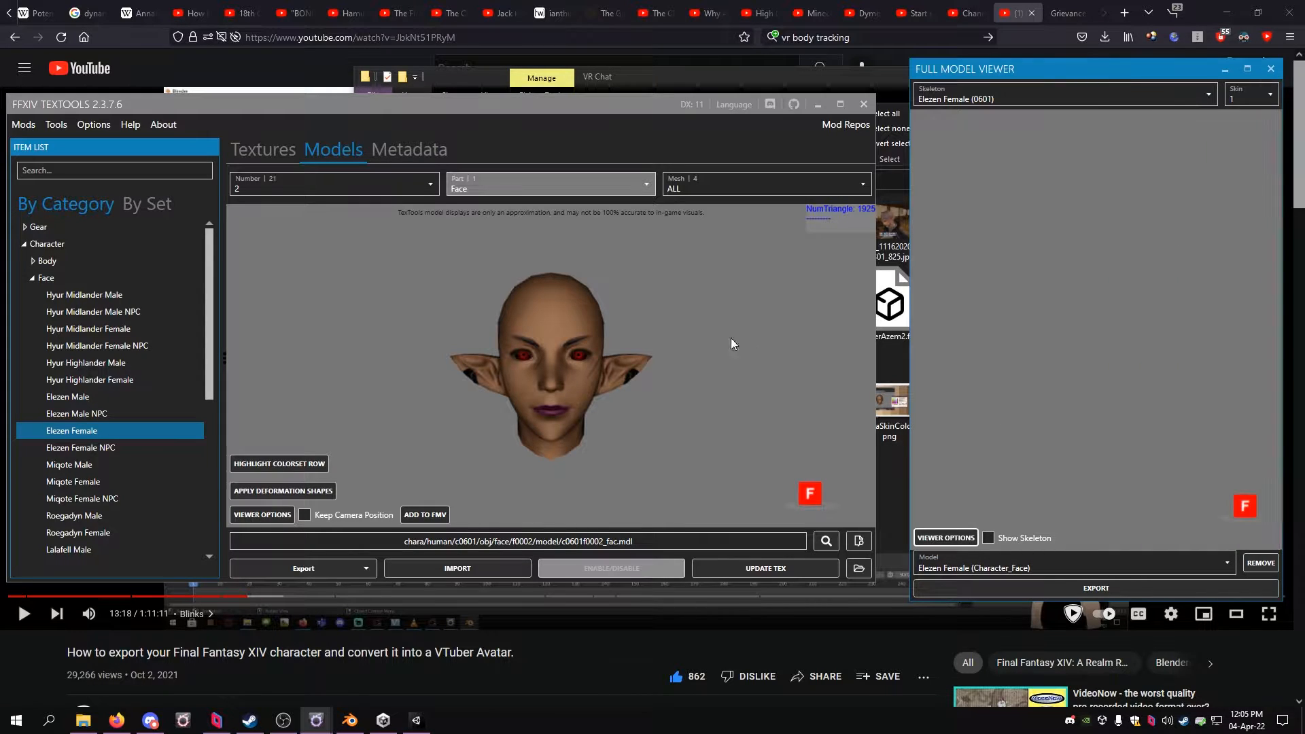
# Step: Load the Elezen Female hair from the Character category and switch it to number 135
pyautogui.click(32, 278)
pyautogui.click(34, 295)
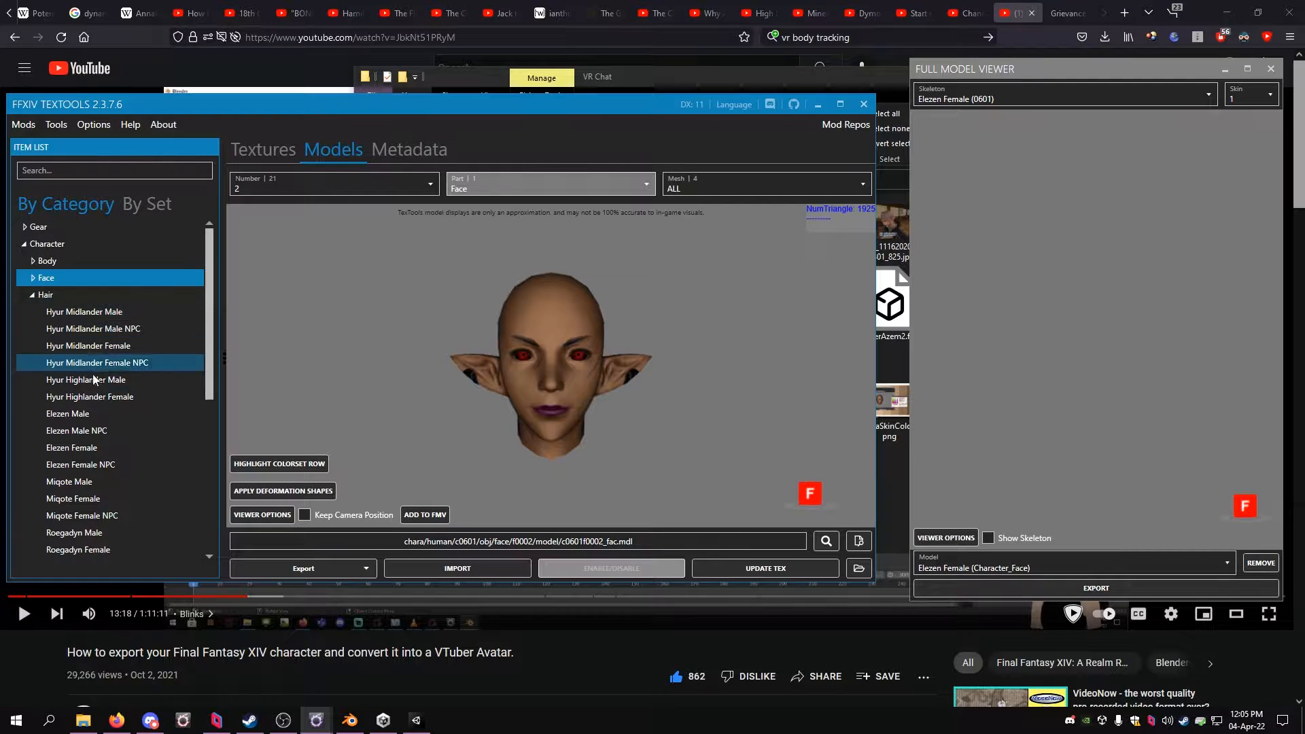
pyautogui.scroll(-2, 81, 397)
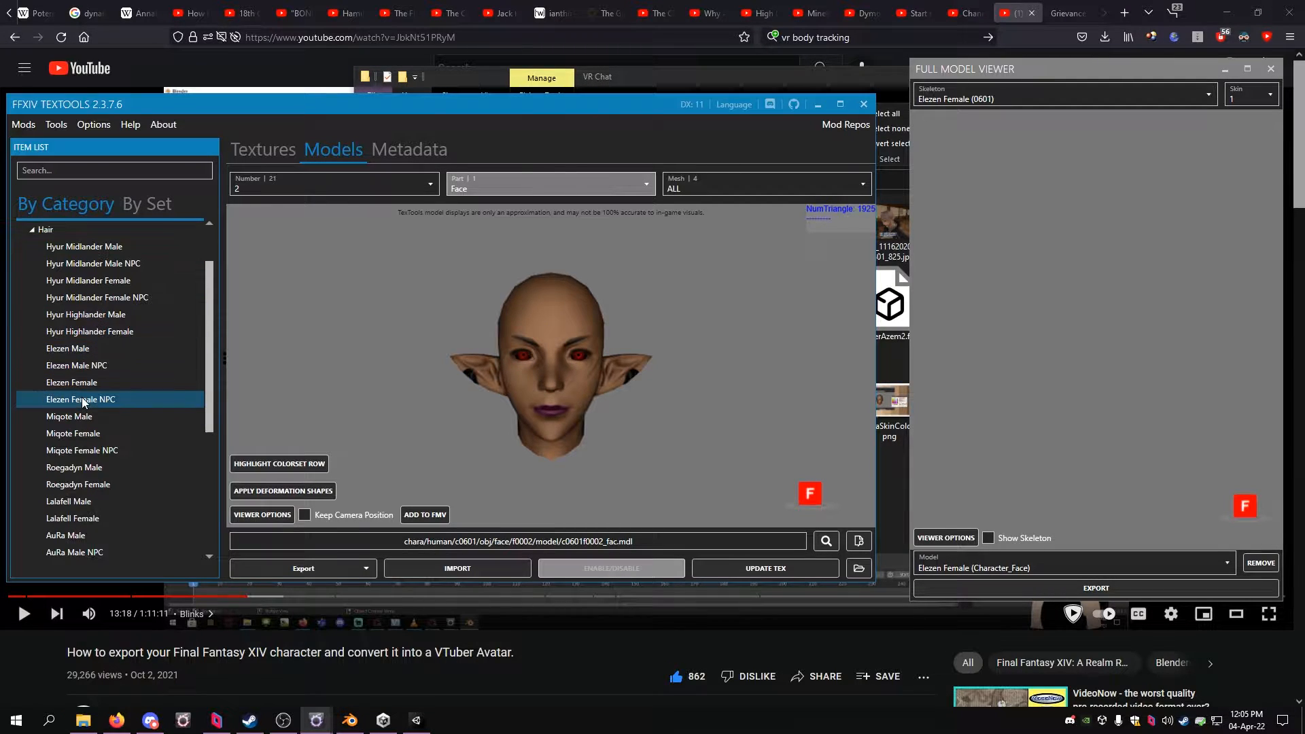
pyautogui.click(80, 387)
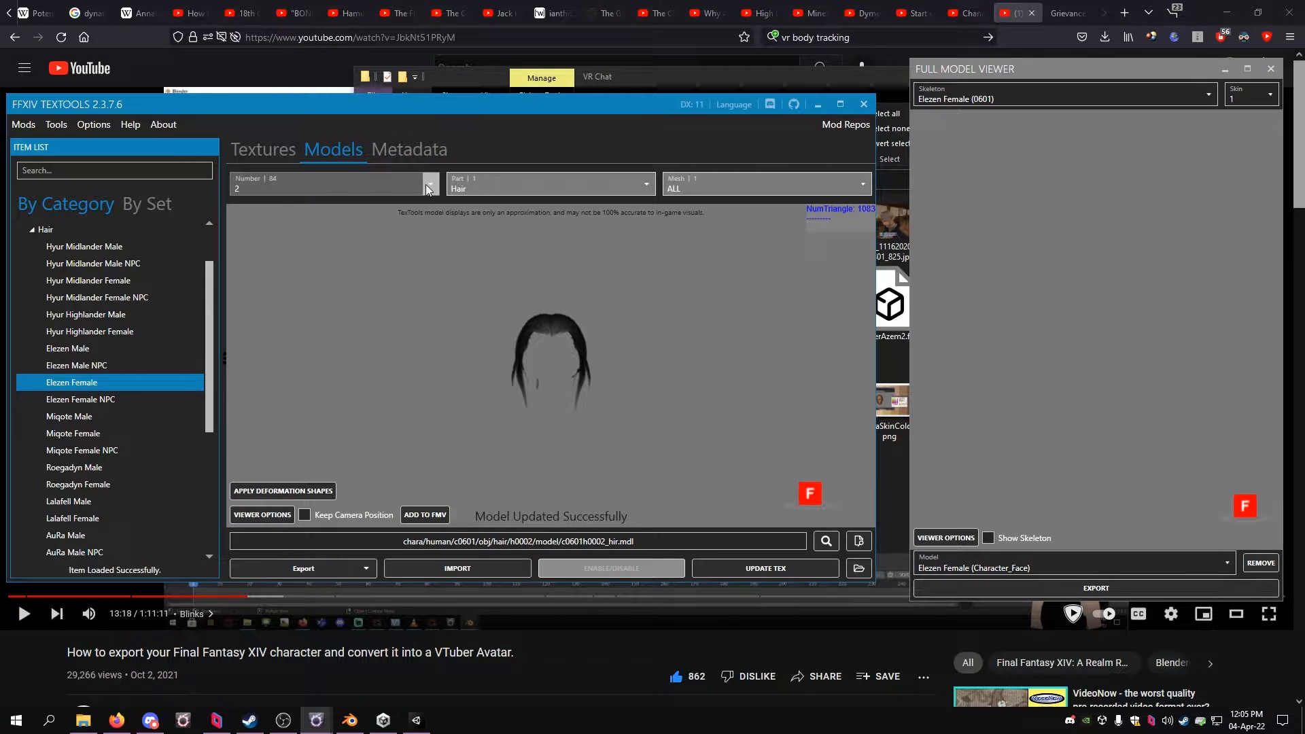
pyautogui.click(428, 185)
pyautogui.scroll(-15, 290, 336)
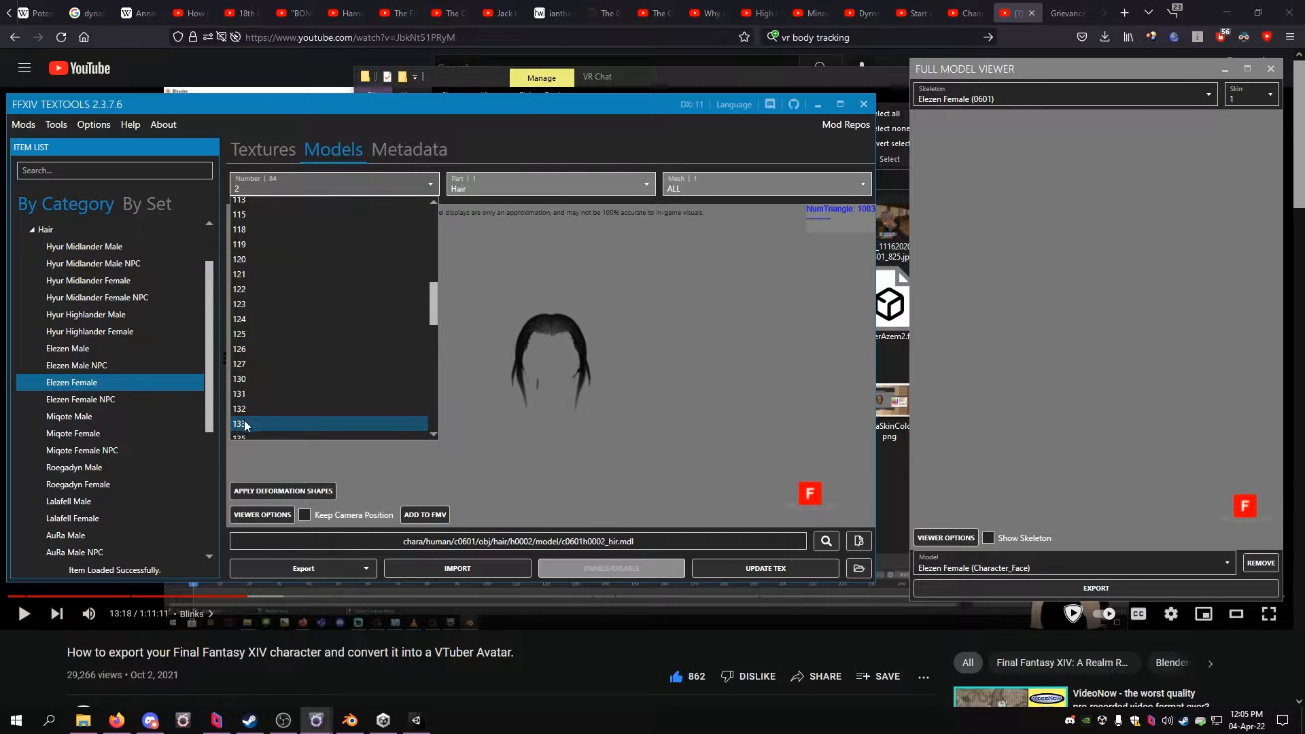
pyautogui.click(246, 431)
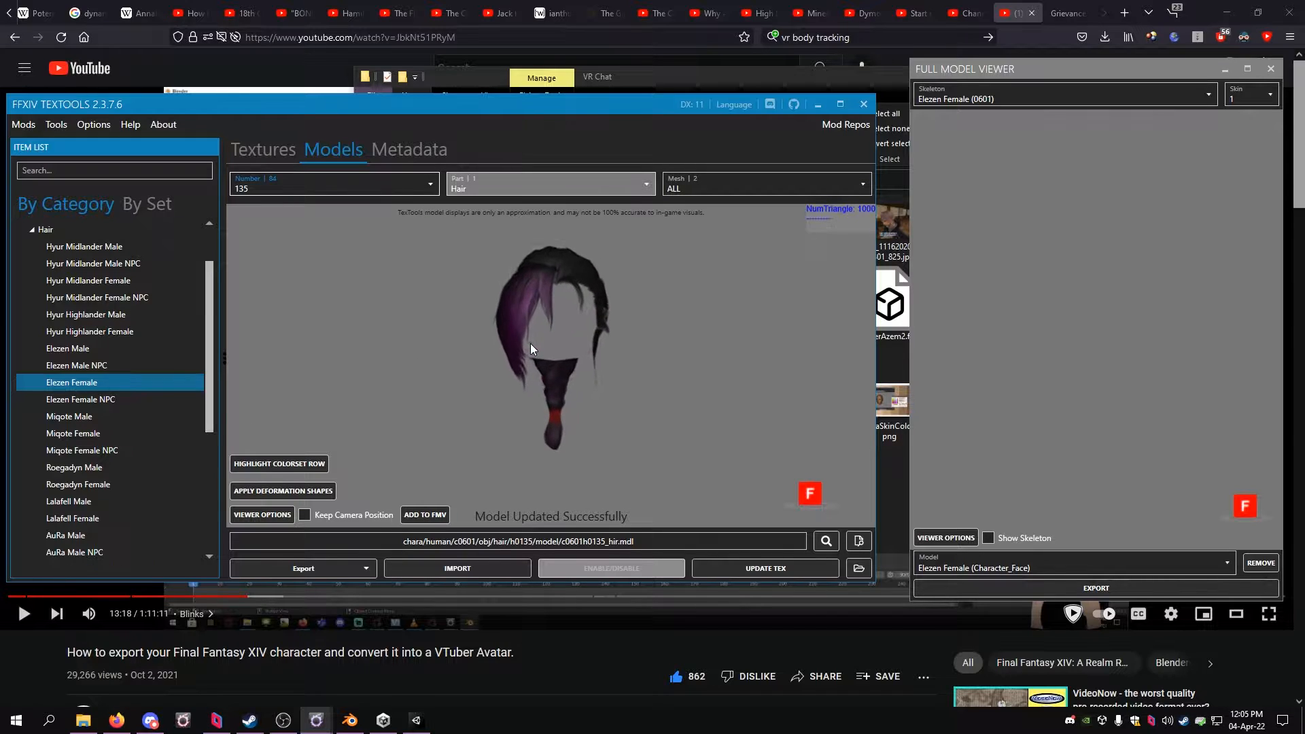
# Step: Add Elezen Female hair 135 to the Full Model Viewer together with the face
pyautogui.click(433, 516)
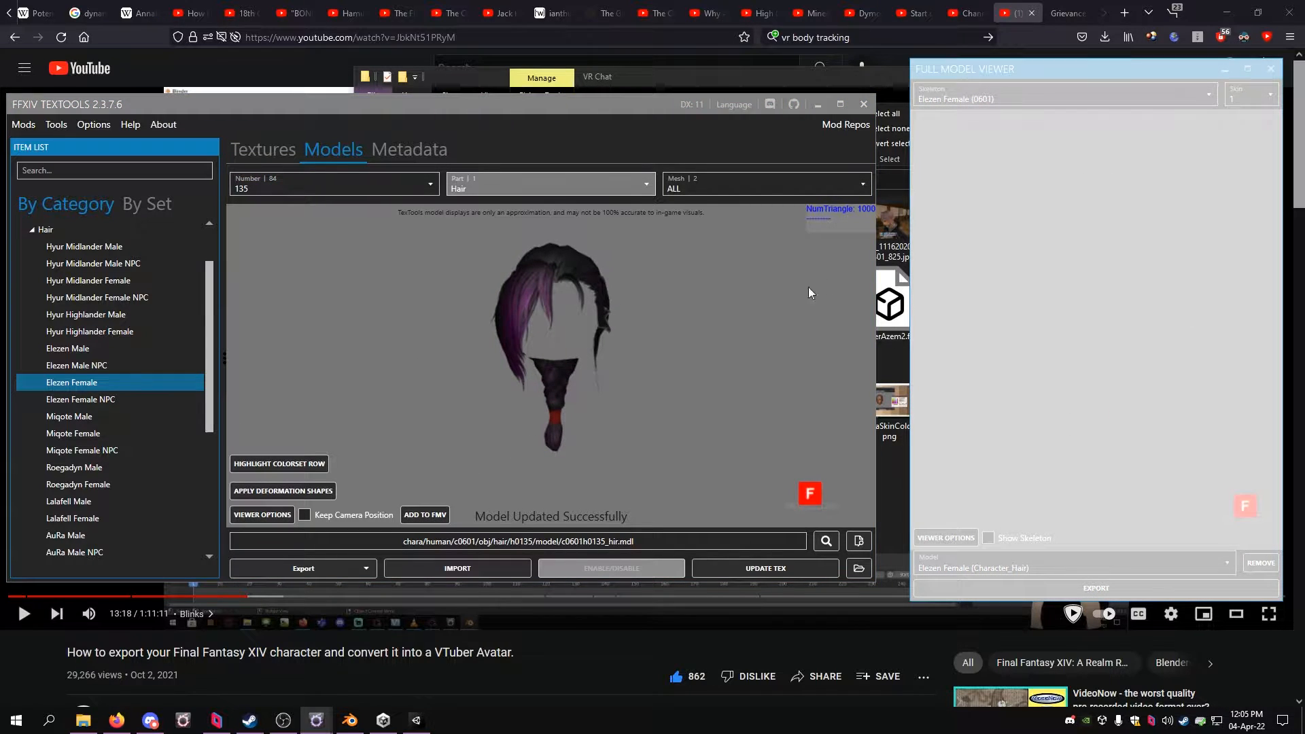
pyautogui.moveTo(1087, 310); pyautogui.dragTo(1079, 316, button='middle')
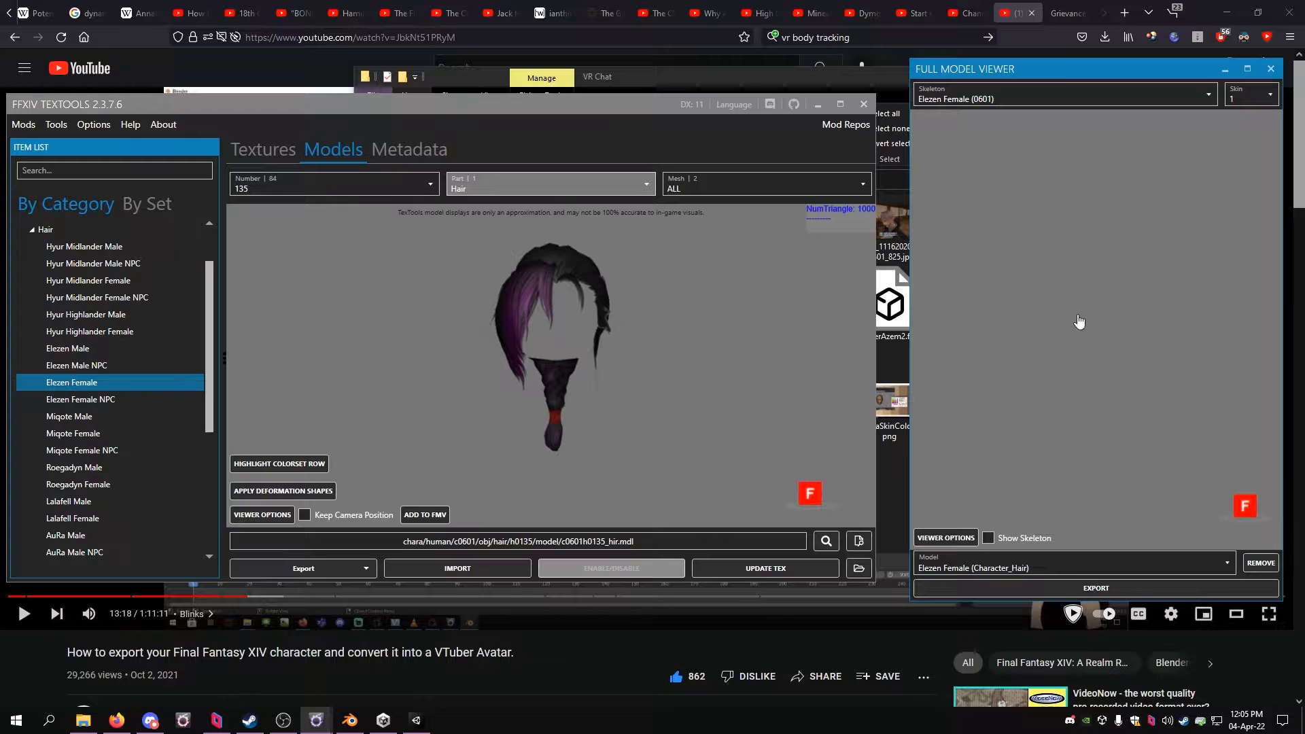
pyautogui.click(421, 515)
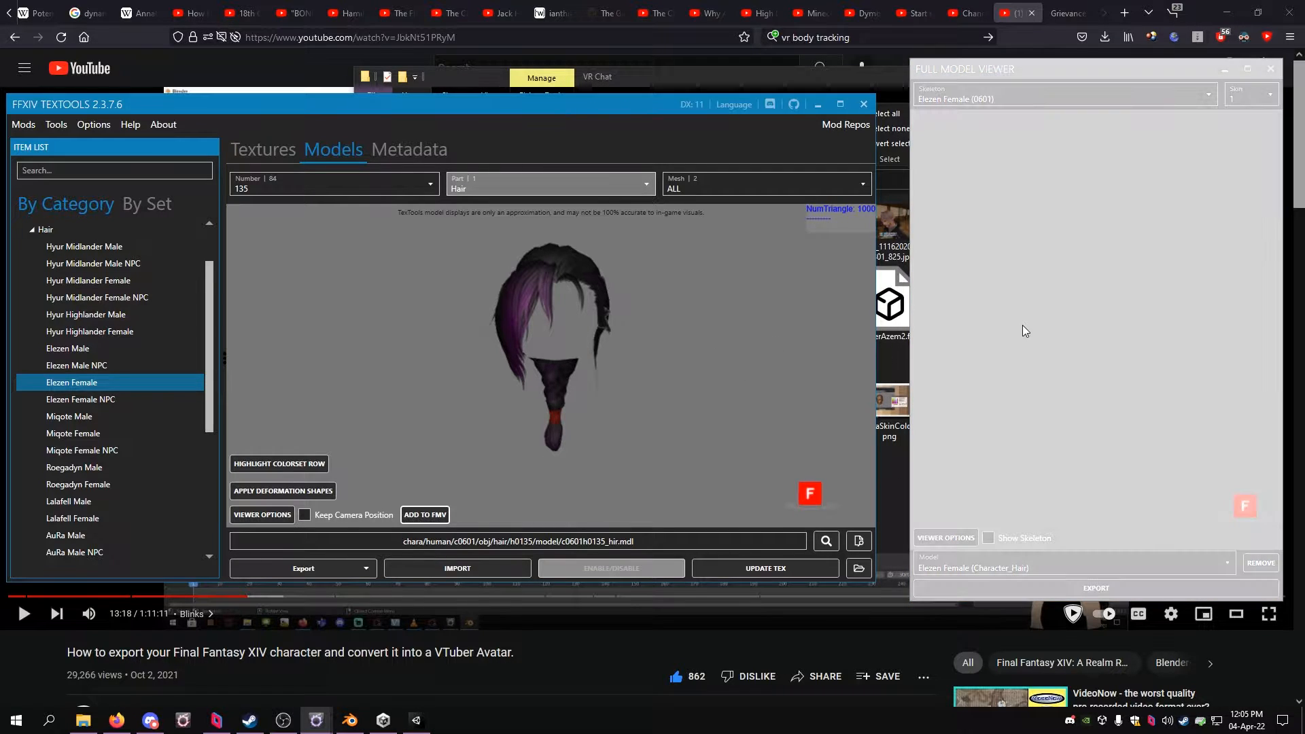
pyautogui.moveTo(1107, 304)
pyautogui.mouseDown(button='right')
pyautogui.moveTo(1174, 320)
pyautogui.moveTo(959, 317)
pyautogui.moveTo(955, 299)
pyautogui.moveTo(1150, 306)
pyautogui.moveTo(1088, 310)
pyautogui.mouseUp(button='right')
# Step: Search the items for "Sophist", load Sophist's Robe and add it to the Full Model Viewer
pyautogui.click(161, 169)
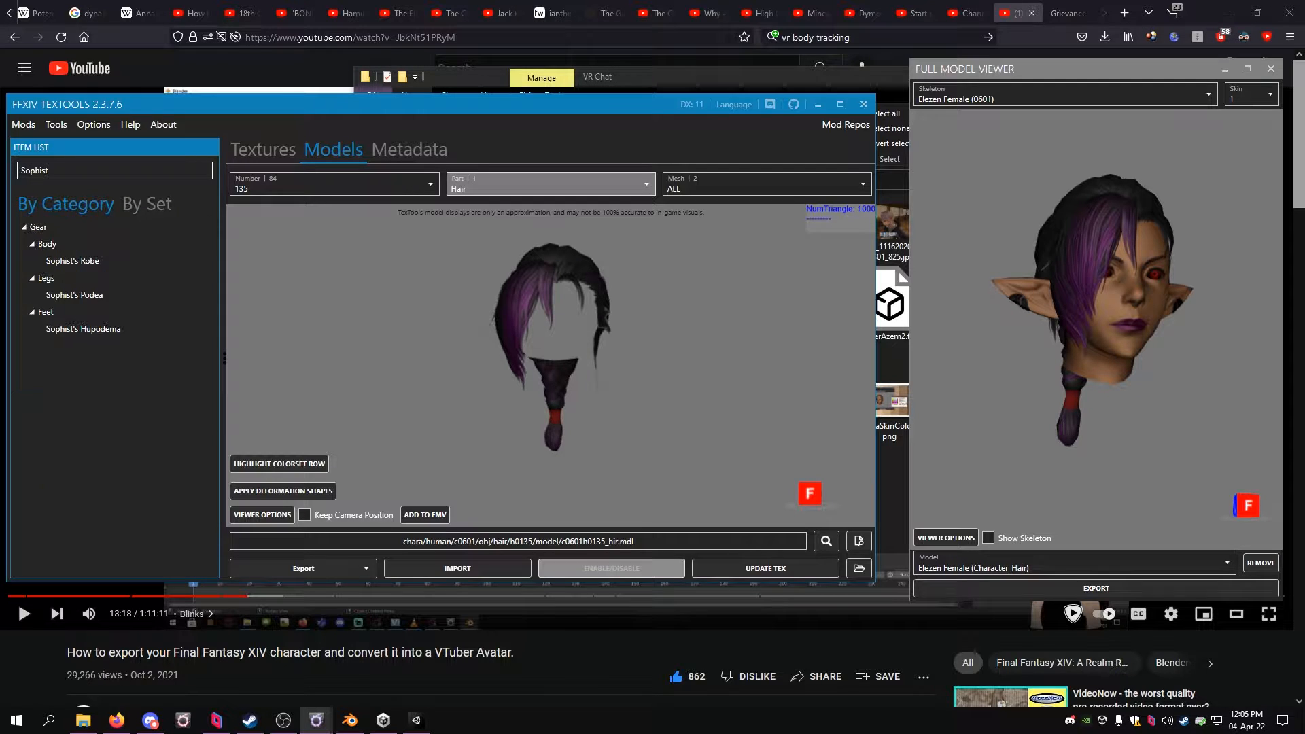
pyautogui.click(107, 260)
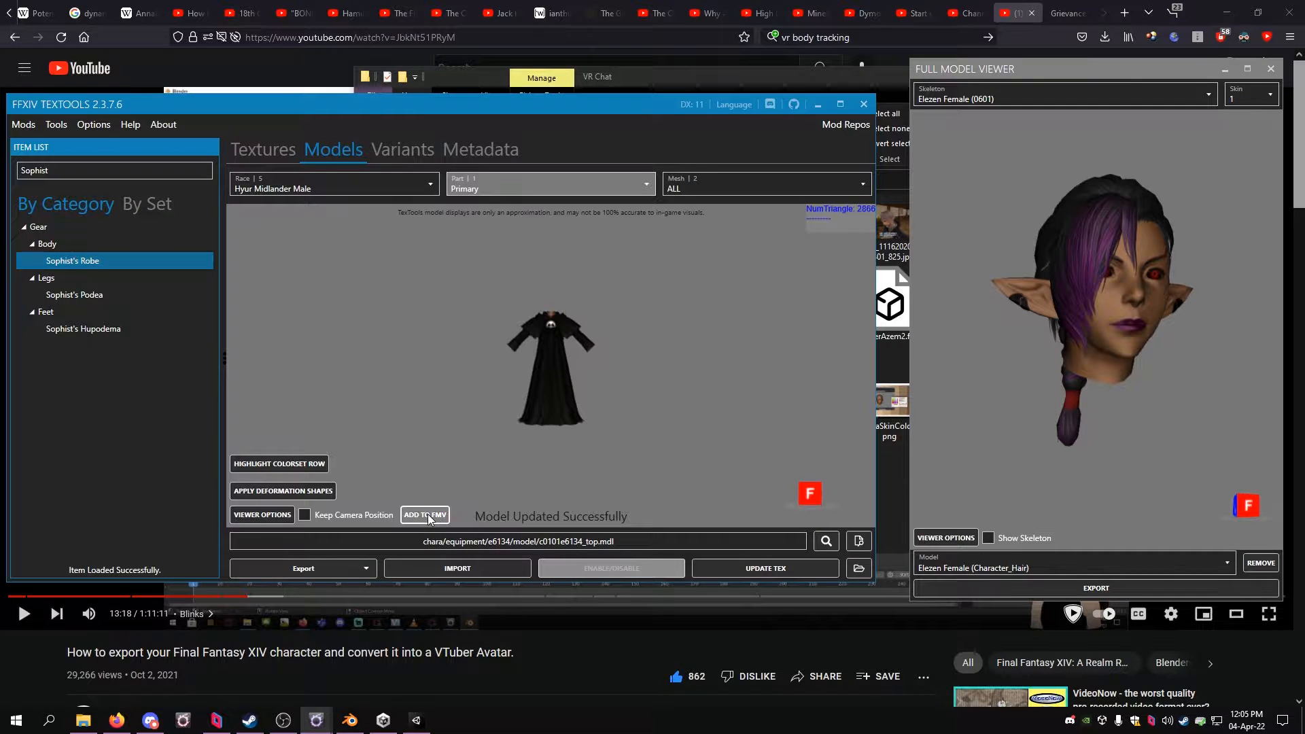
pyautogui.click(427, 514)
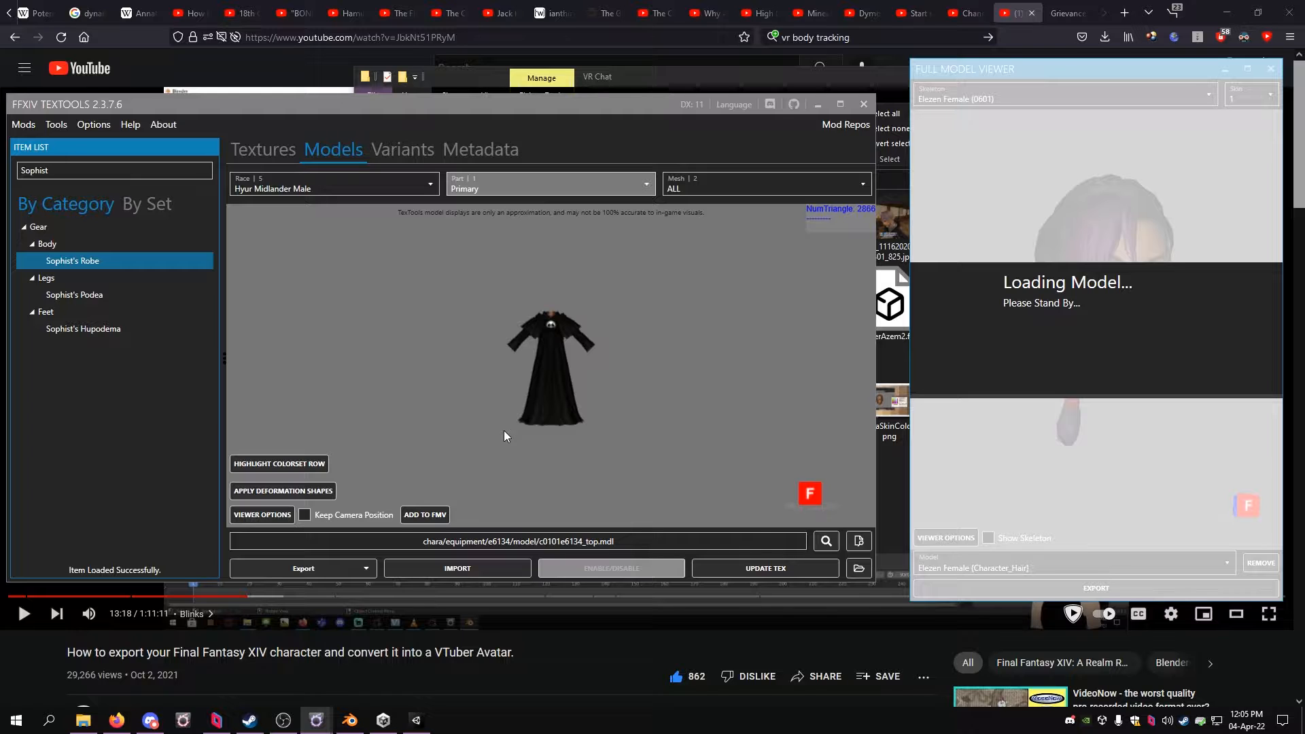
# Step: Add the Sophist's Podea leg piece and the Sophist's Hupodema footwear to the Full Model Viewer
pyautogui.click(100, 296)
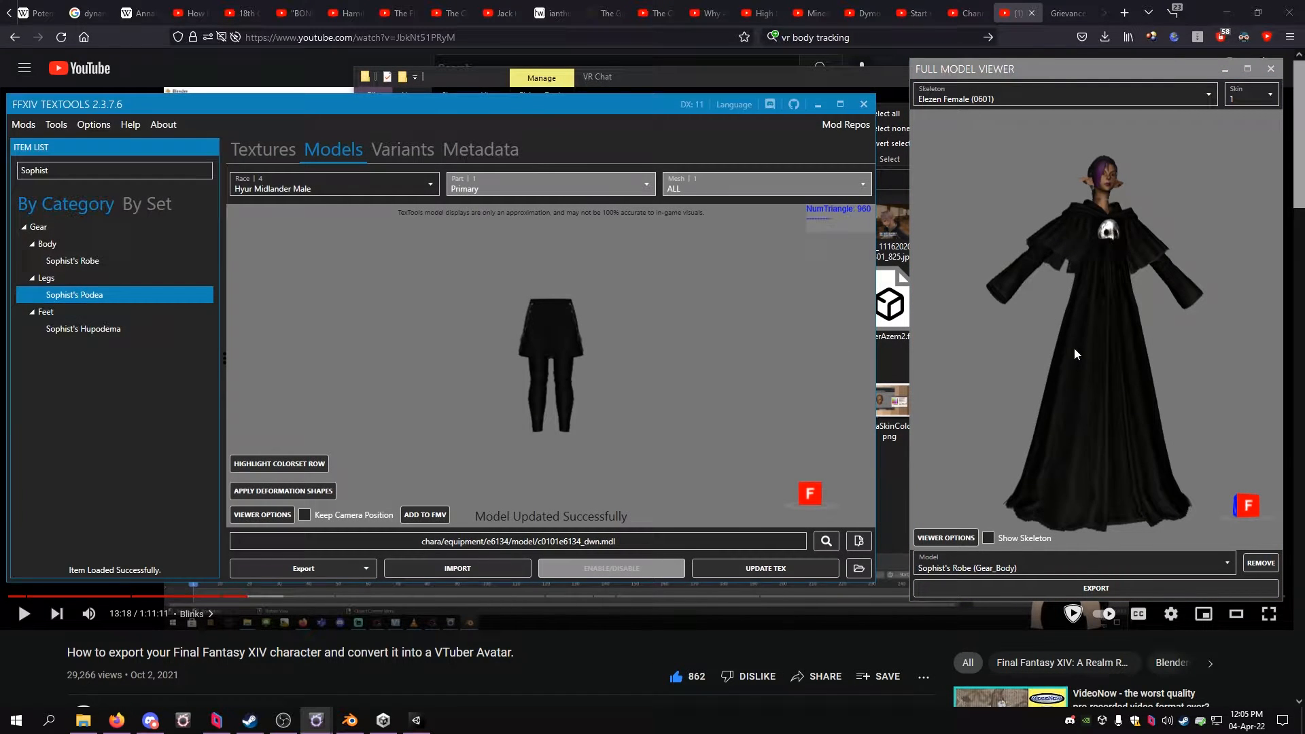
pyautogui.moveTo(1075, 348); pyautogui.dragTo(1083, 258)
pyautogui.click(425, 514)
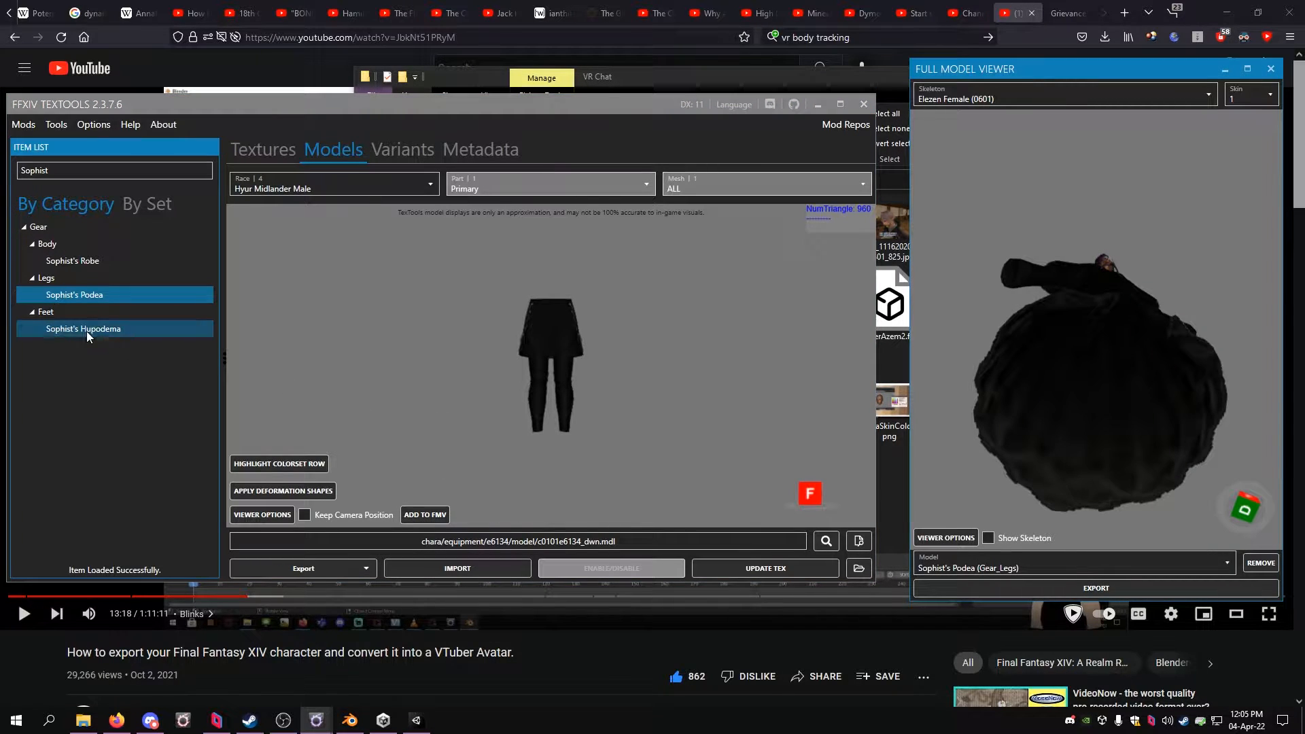
pyautogui.click(87, 332)
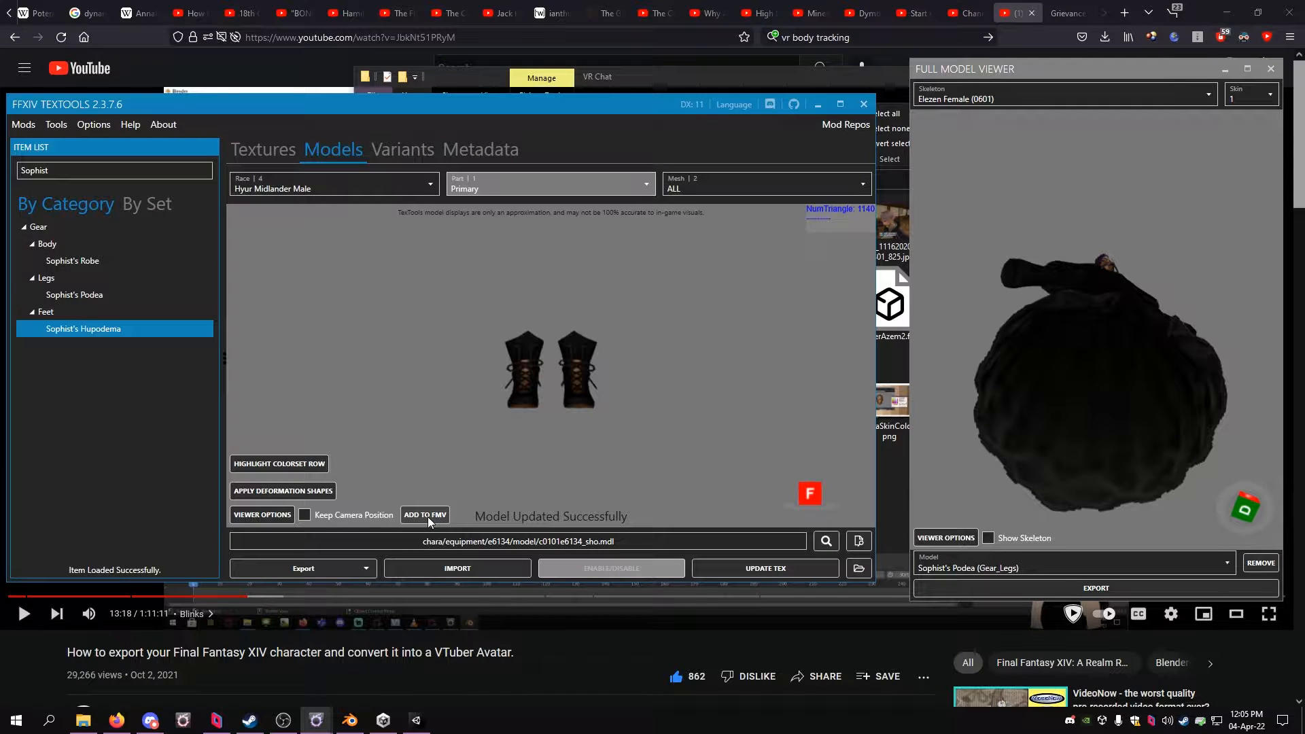
pyautogui.click(427, 517)
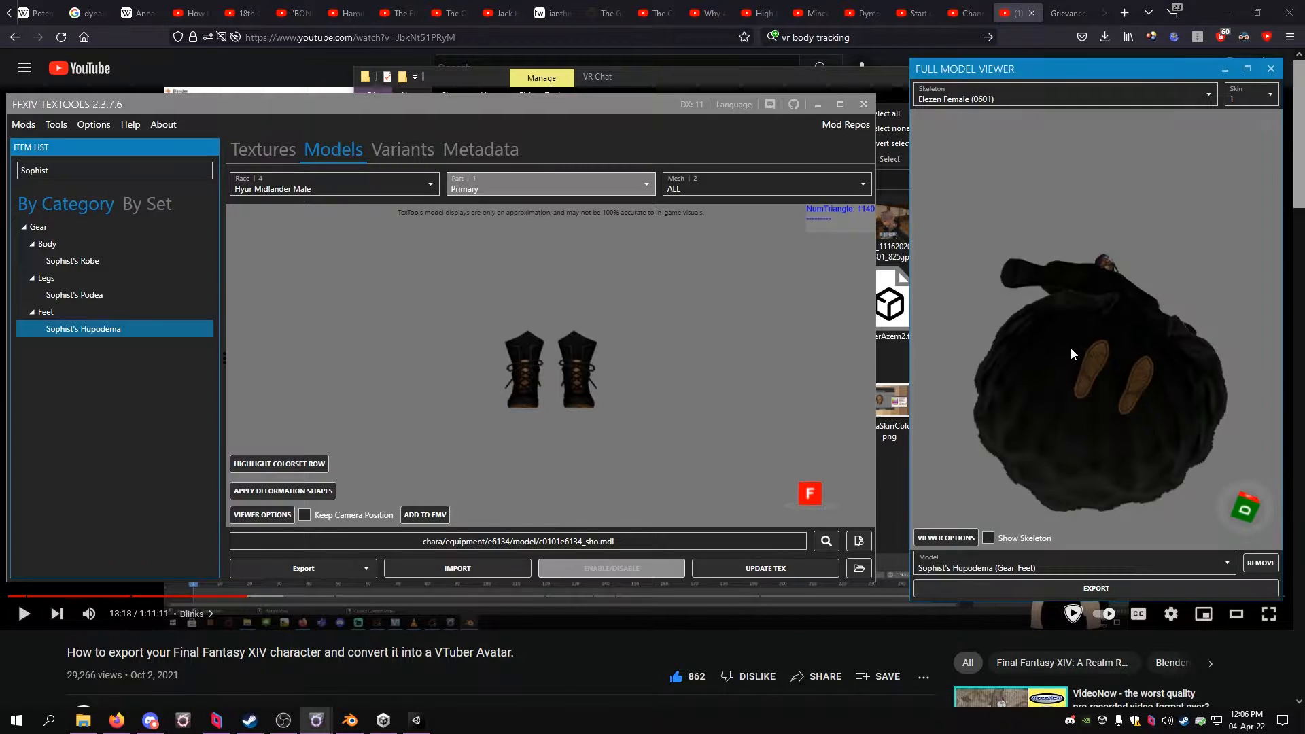
pyautogui.moveTo(1072, 349); pyautogui.dragTo(1080, 462, button='right')
# Step: Search the items for "Empero", load The Emperor's New Gloves and add them to the Full Model Viewer as hands
pyautogui.click(93, 167)
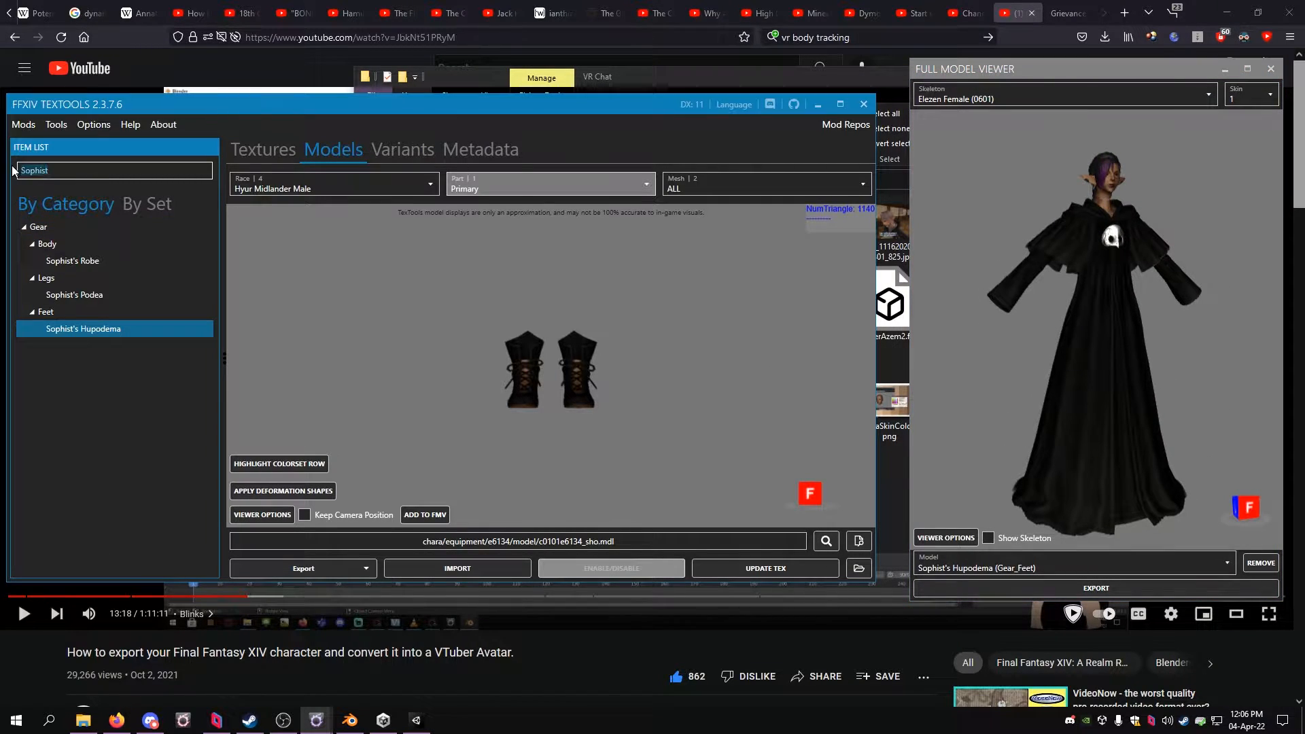
pyautogui.write('Empero')
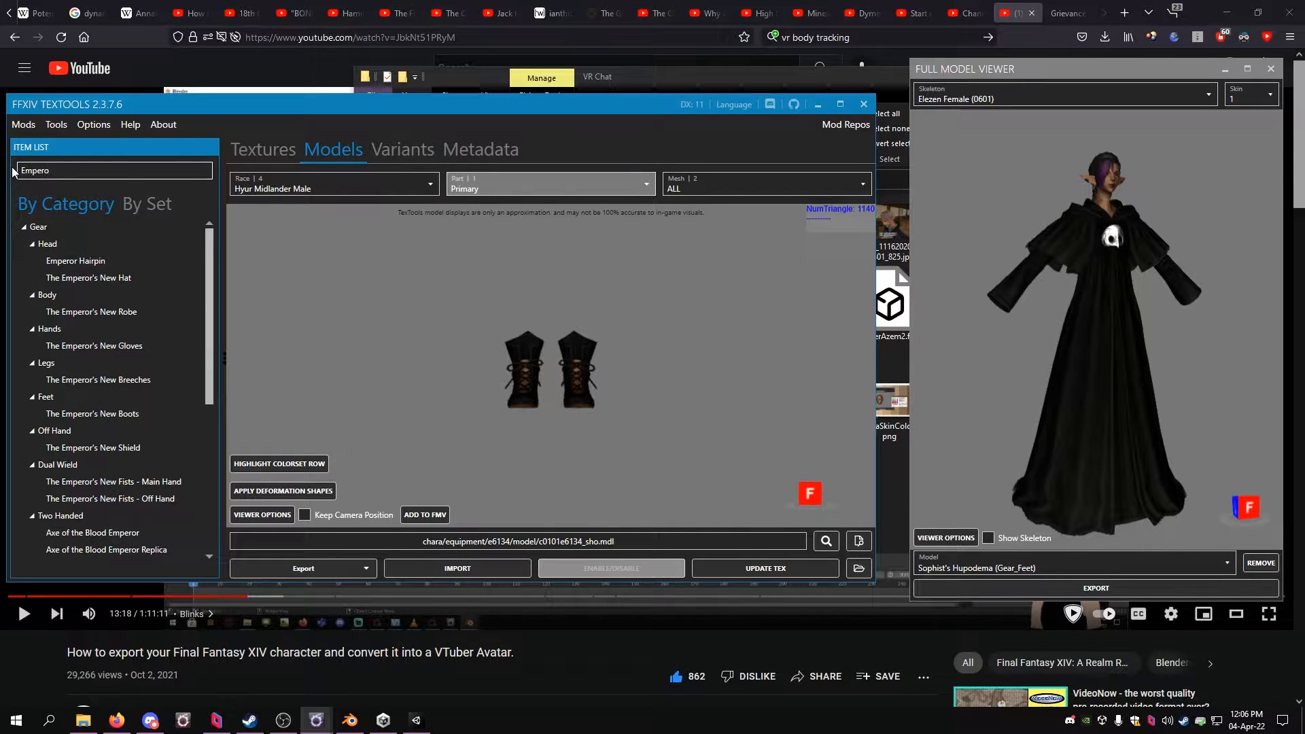
pyautogui.click(115, 346)
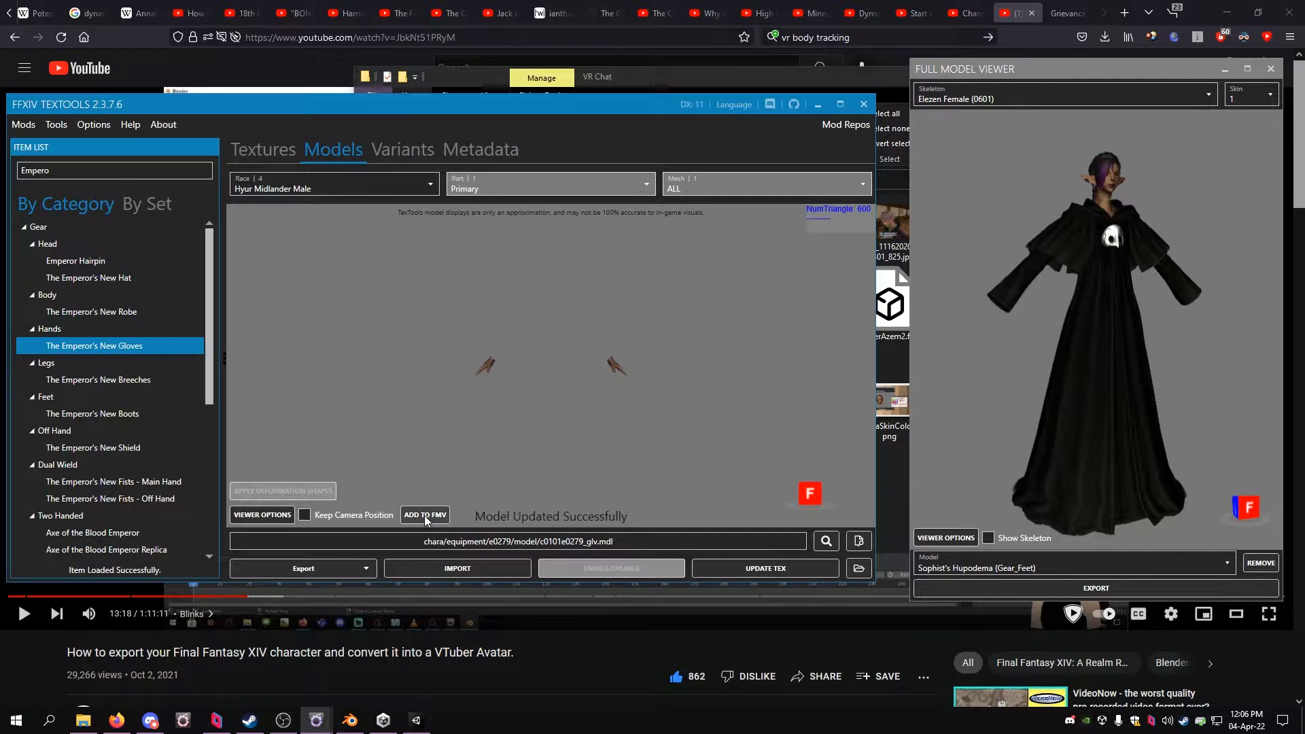
pyautogui.click(425, 516)
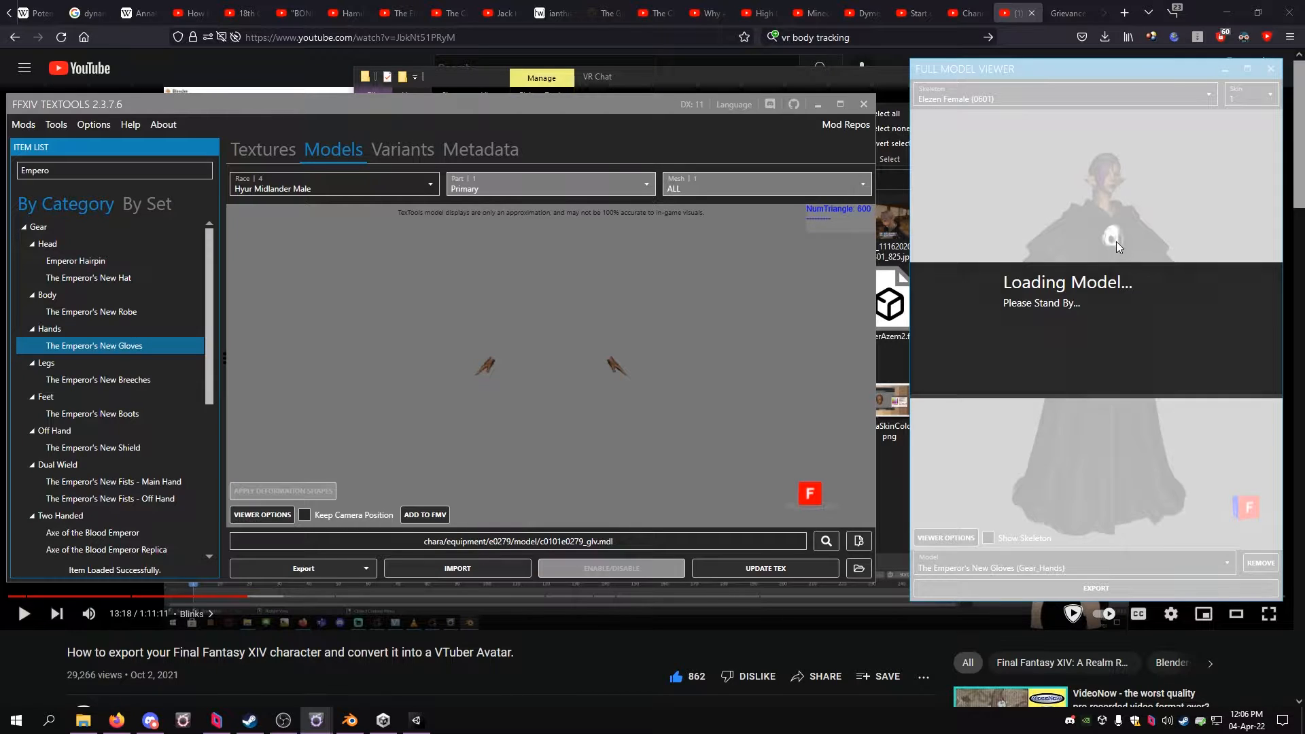
pyautogui.scroll(5, 1116, 241)
pyautogui.moveTo(1118, 232)
pyautogui.mouseDown(button='right')
pyautogui.moveTo(1114, 315)
pyautogui.moveTo(1120, 251)
pyautogui.mouseUp(button='right')
pyautogui.scroll(-5, 1119, 250)
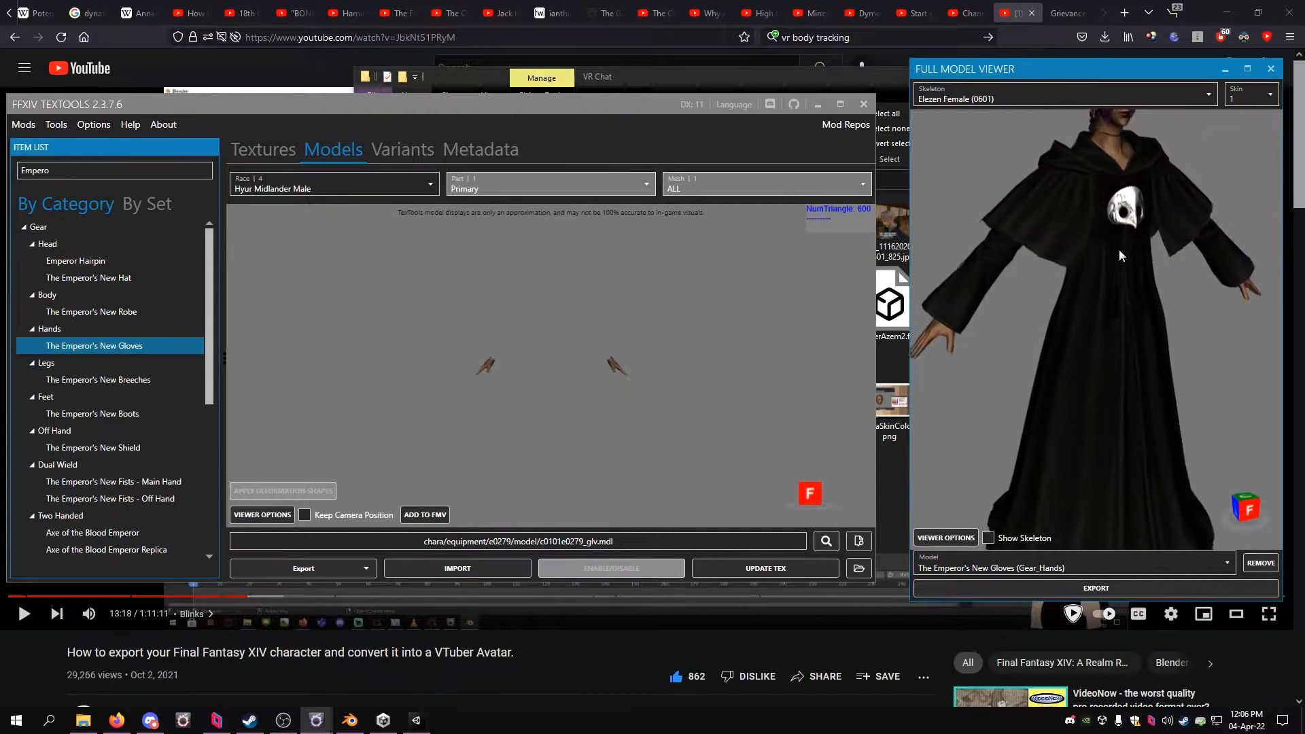
# Step: Clear the item search, add the Elezen Female body from the Character category to the Full Model Viewer and move the viewer over TexTools
pyautogui.click(79, 171)
pyautogui.doubleClick(23, 171)
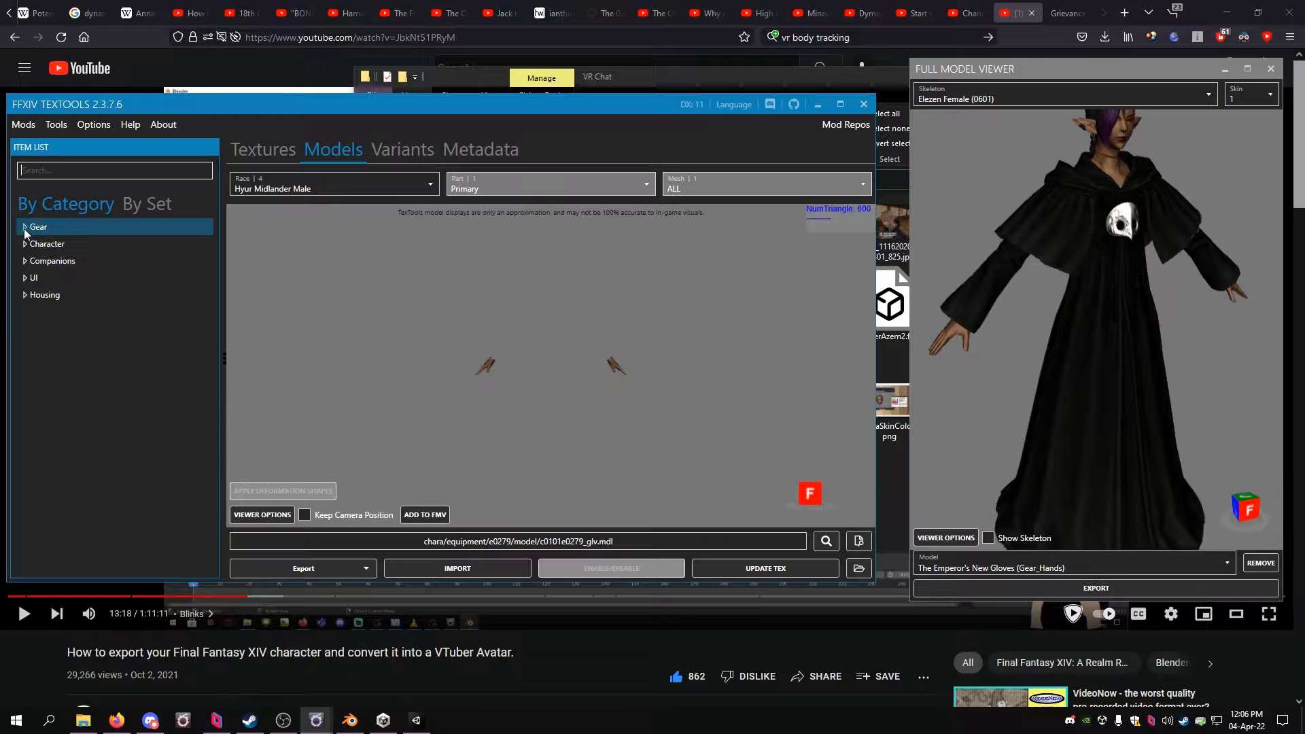
pyautogui.click(25, 249)
pyautogui.click(34, 262)
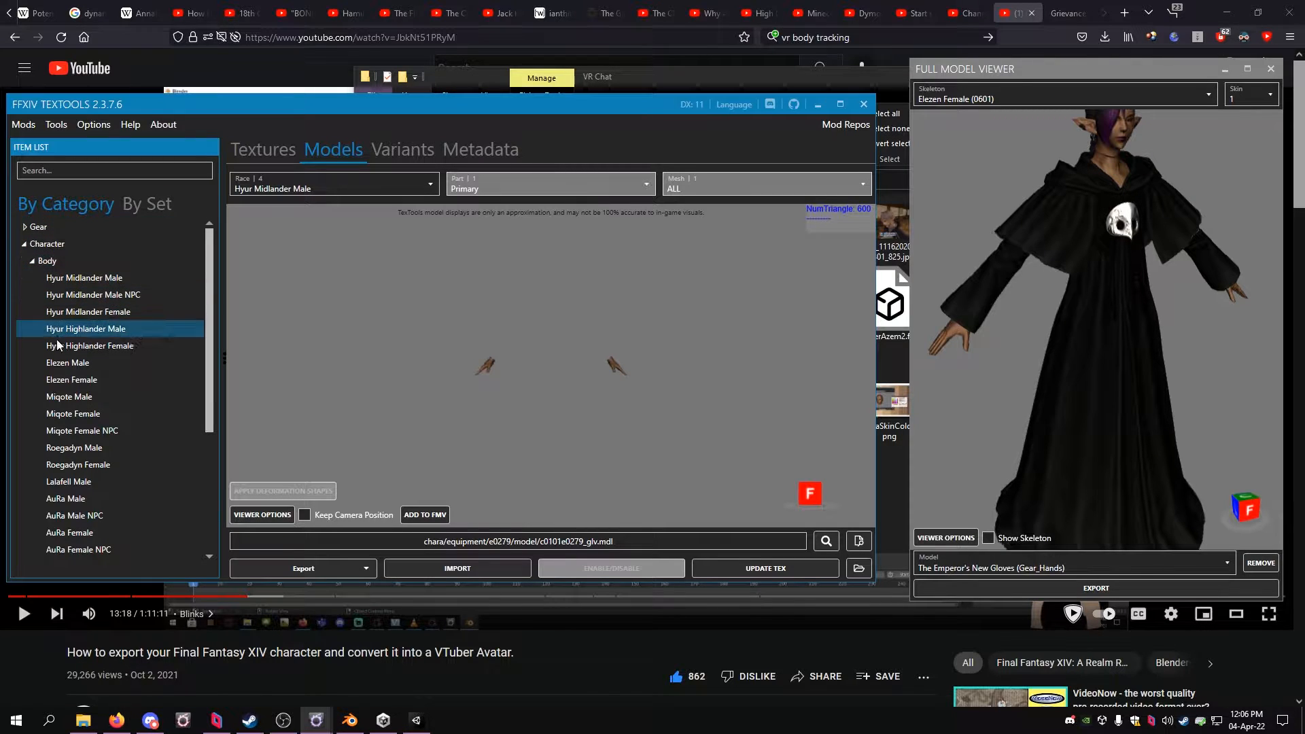
pyautogui.click(79, 381)
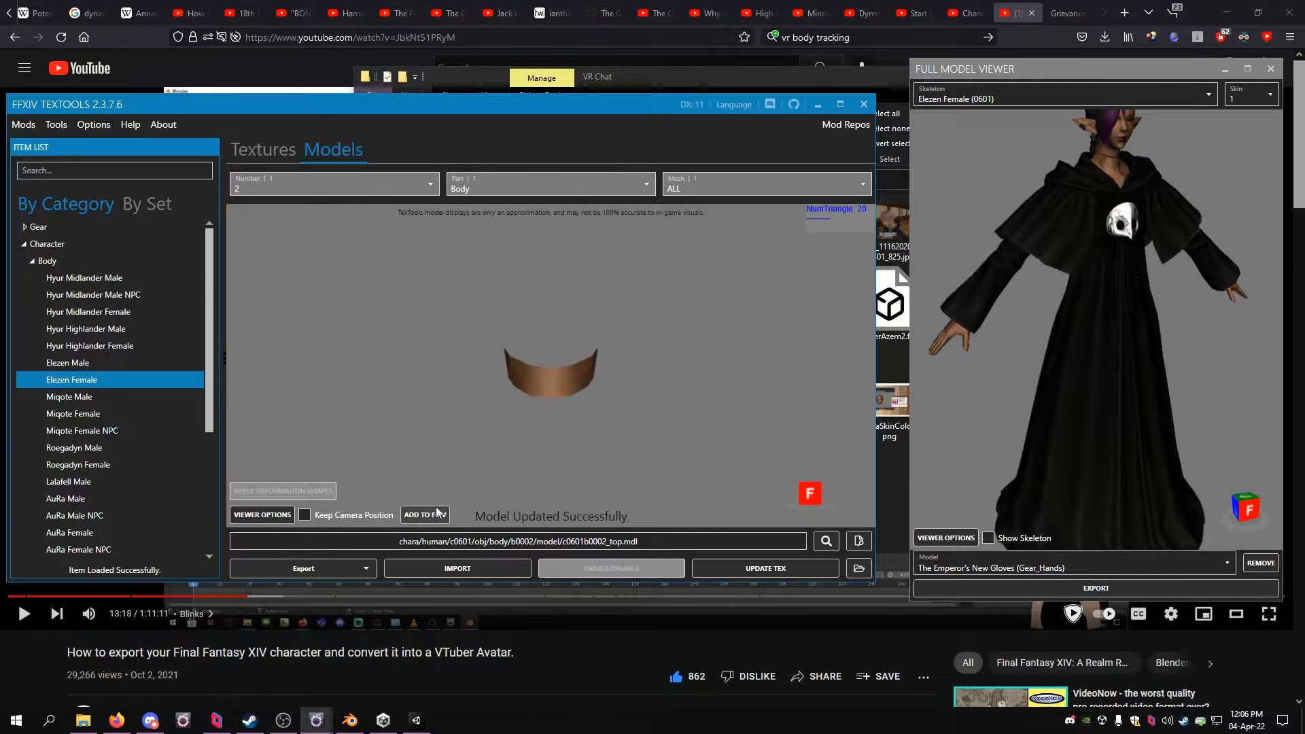
pyautogui.click(437, 514)
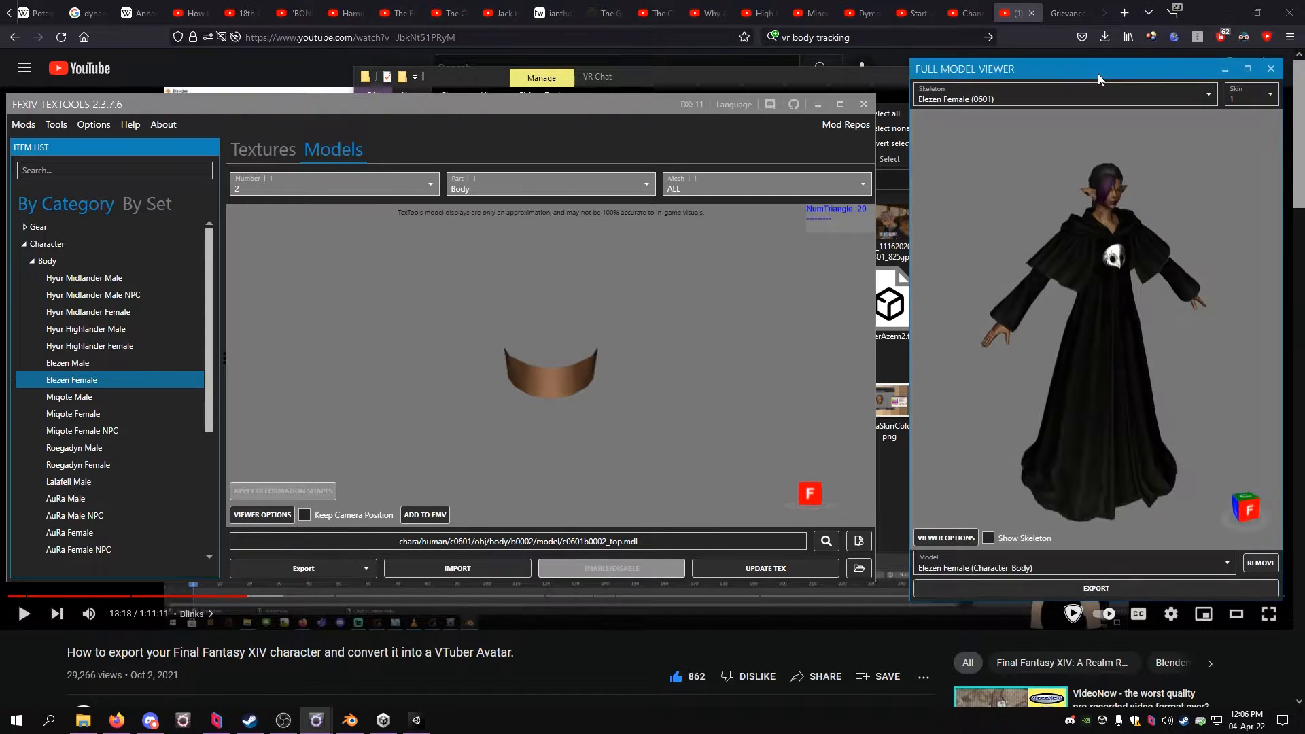
pyautogui.moveTo(1098, 73); pyautogui.dragTo(619, 67)
pyautogui.moveTo(671, 289); pyautogui.dragTo(598, 293, button='right')
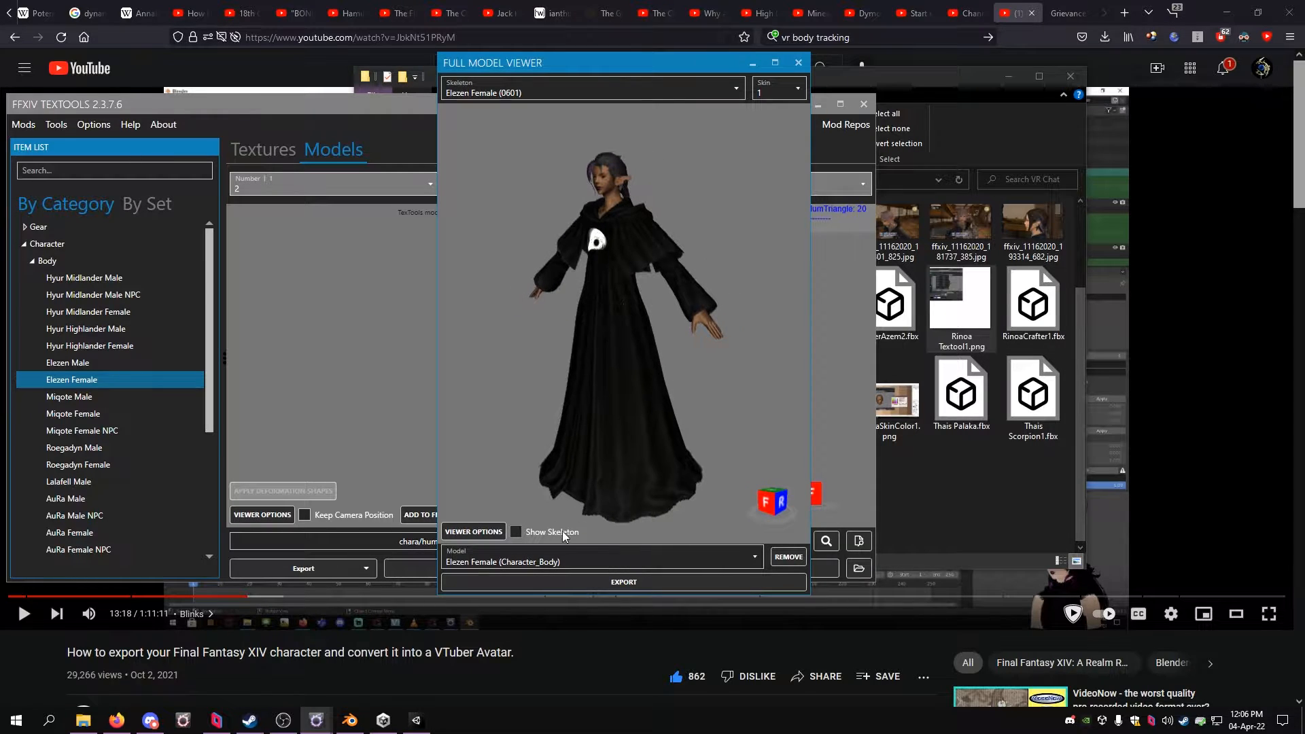
# Step: Export the full model under the name "Rinoa in Sophist's Robes normal", and close the Full Model Viewer and TexTools
pyautogui.click(605, 580)
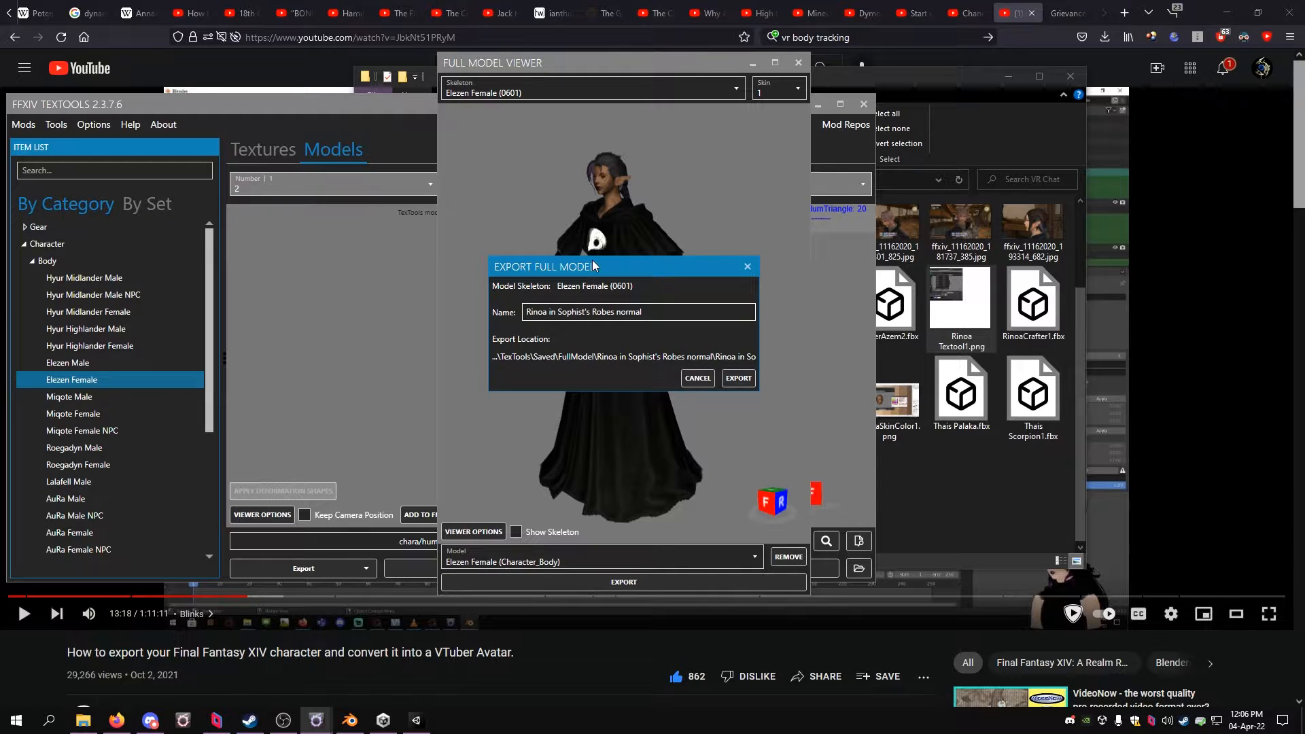
pyautogui.click(737, 379)
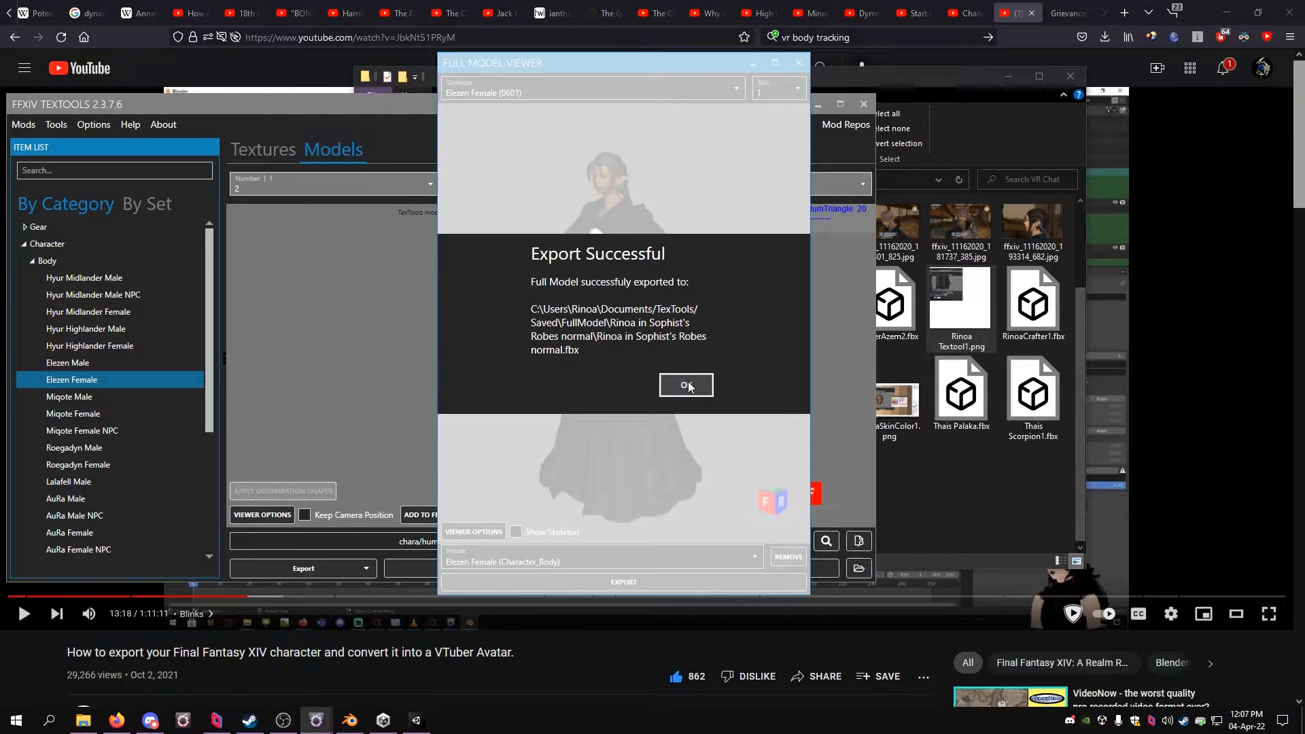
pyautogui.click(688, 387)
pyautogui.click(799, 62)
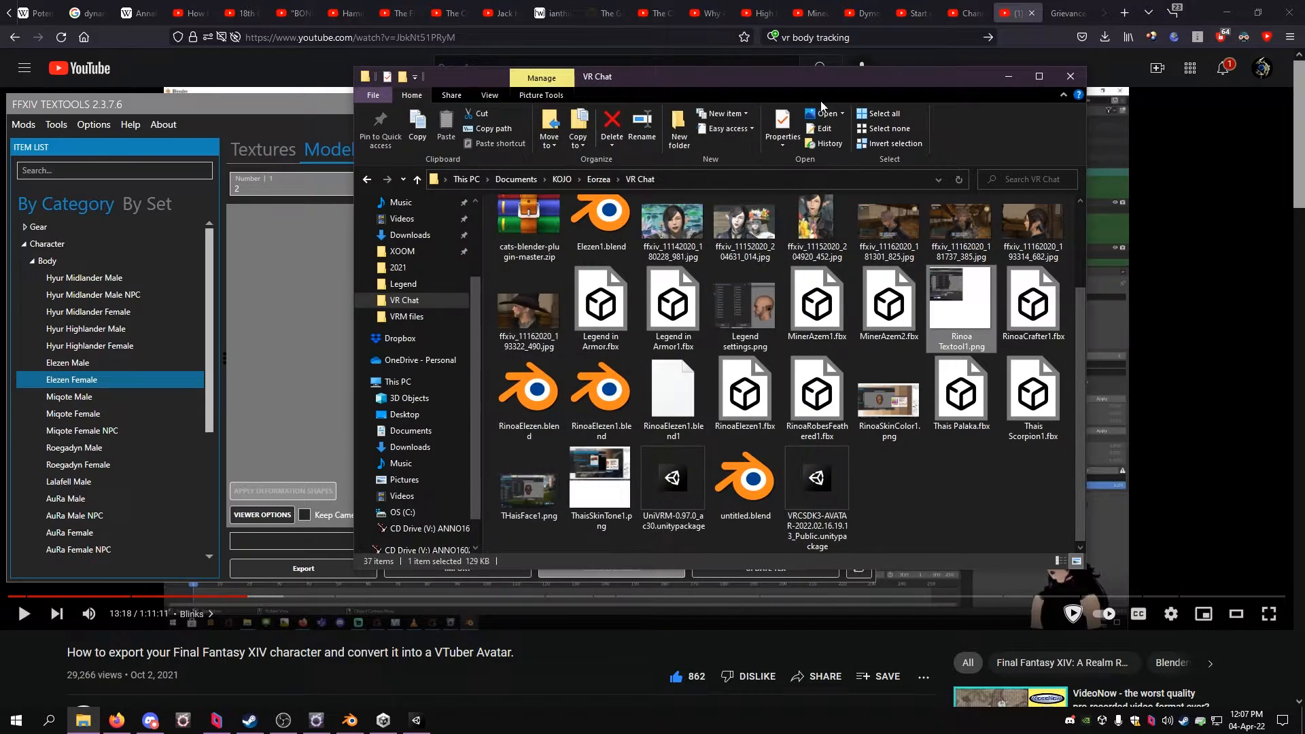
pyautogui.click(334, 105)
pyautogui.click(864, 105)
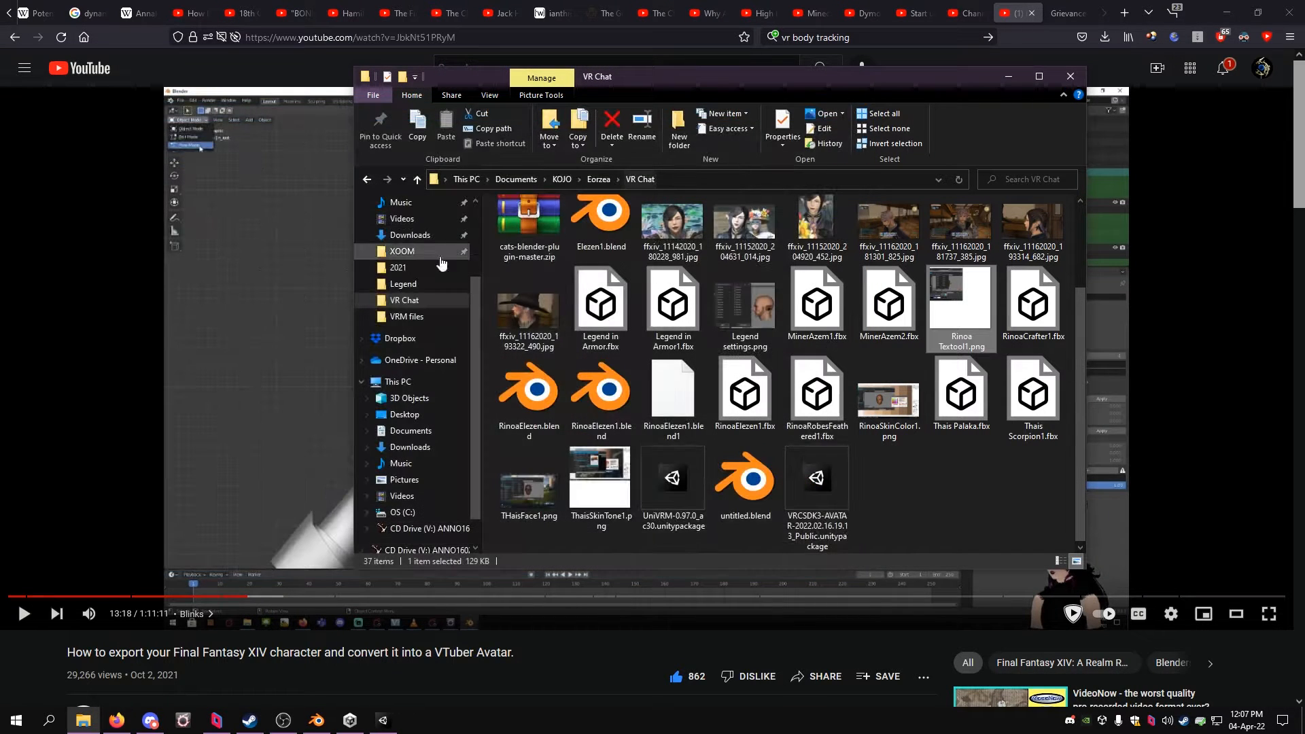
# Step: Open the exported model's folder, "Rinoa in Sophist's Robes normal", under Documents\TexTools\Saved\FullModel
pyautogui.click(405, 235)
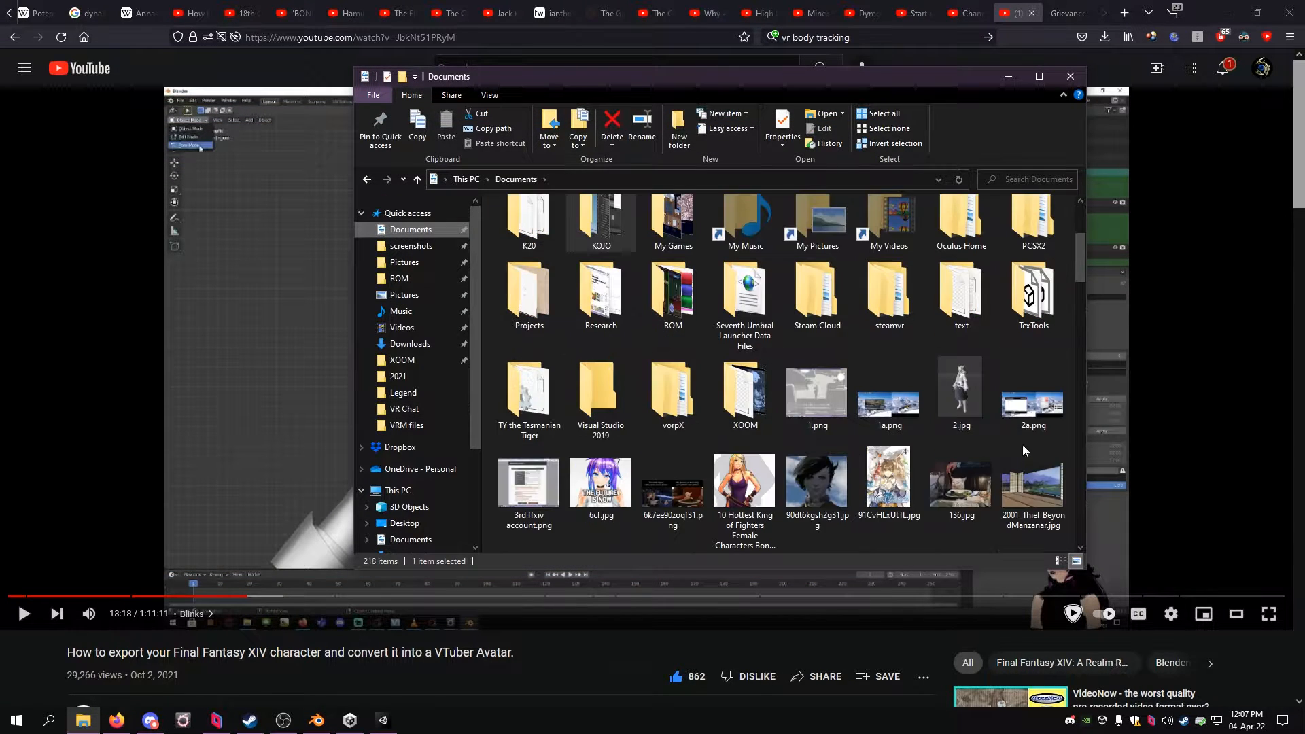
pyautogui.doubleClick(1034, 292)
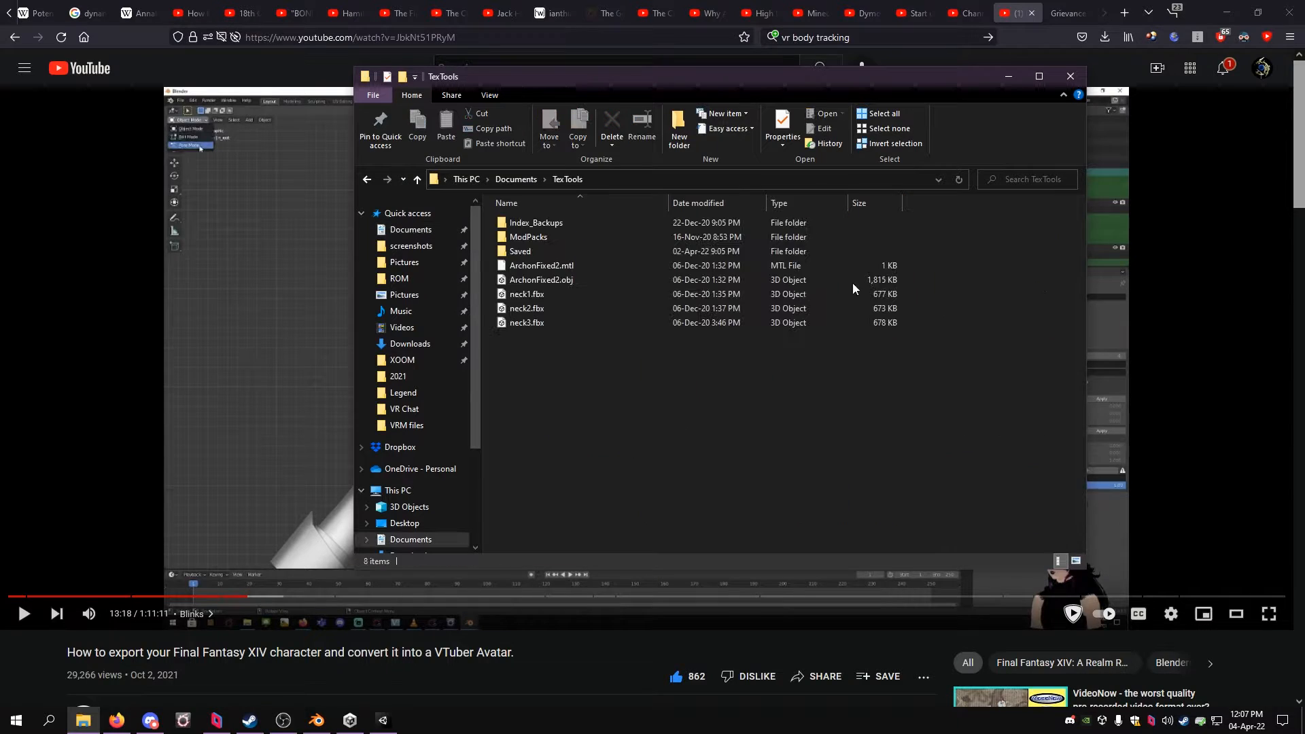
pyautogui.doubleClick(517, 250)
pyautogui.doubleClick(522, 264)
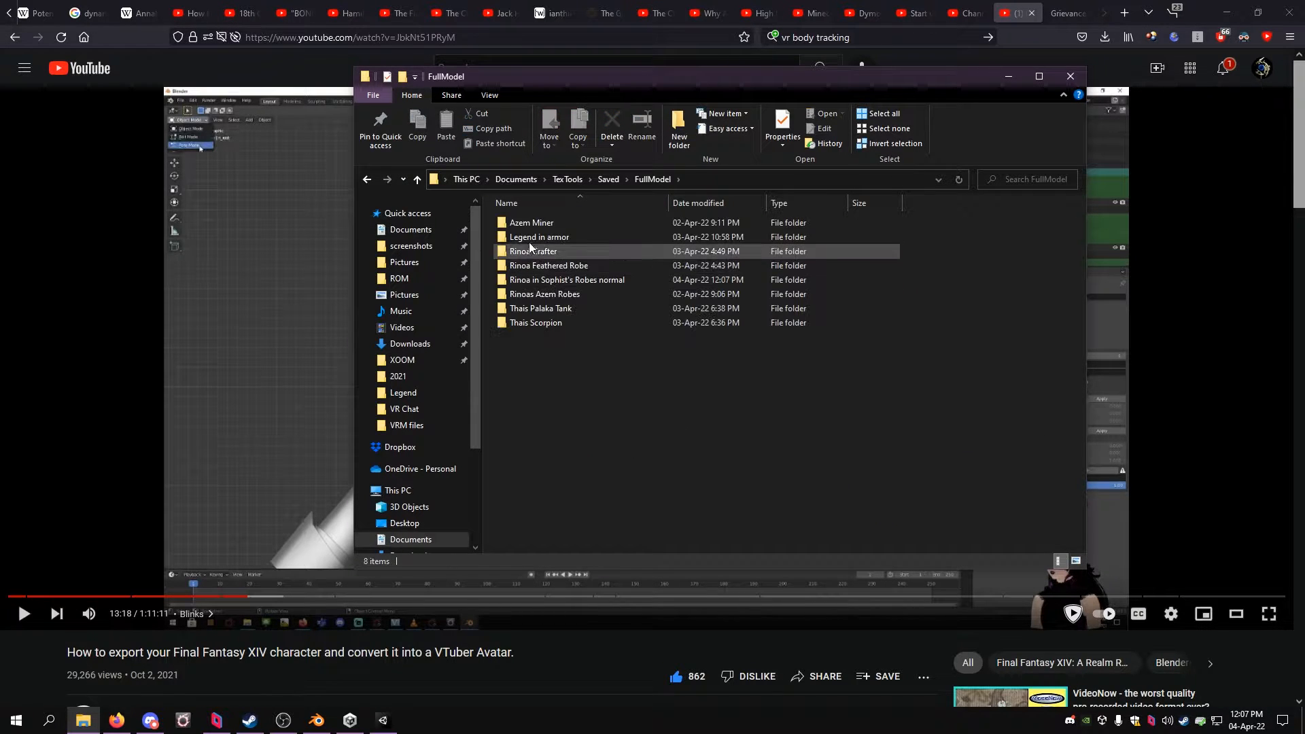
pyautogui.doubleClick(552, 283)
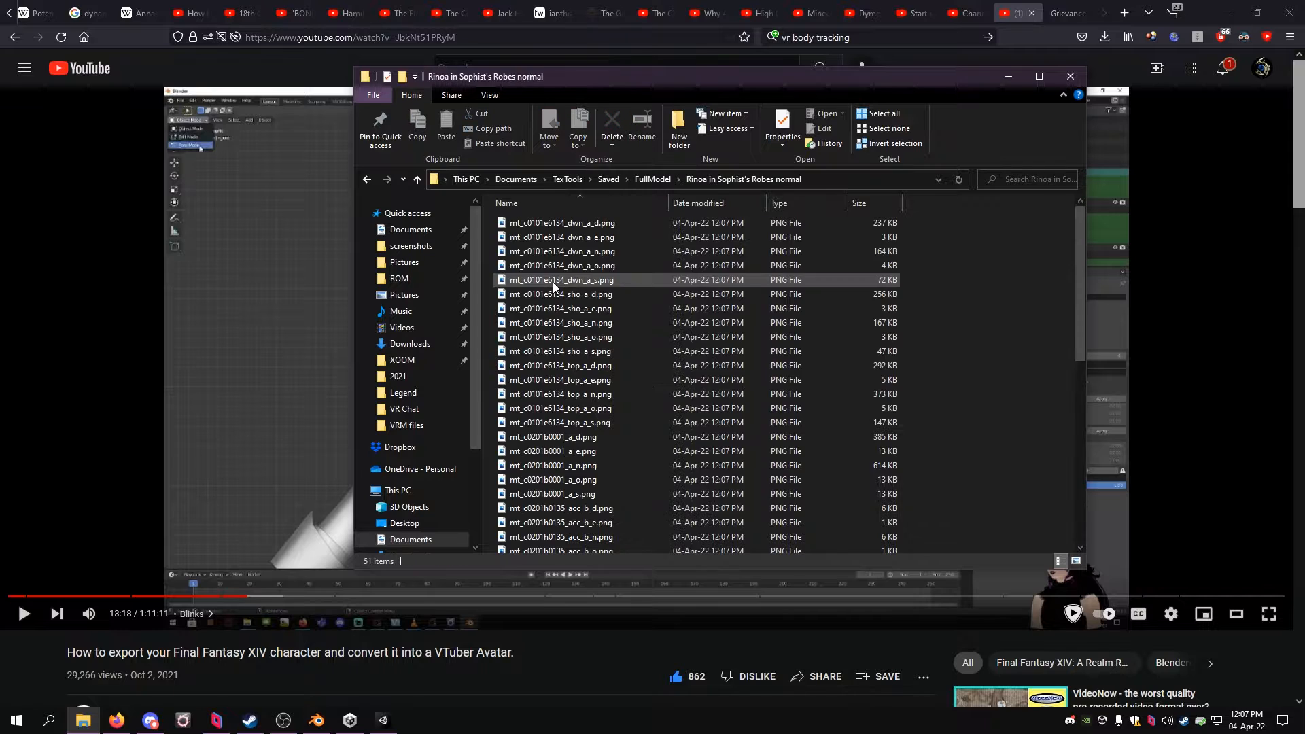
# Step: Show the export folder's contents as large icons and select the file "Rinoa in Sophist's Robes normal.fbx"
pyautogui.scroll(-9, 548, 252)
pyautogui.rightClick(964, 292)
pyautogui.moveTo(989, 301)
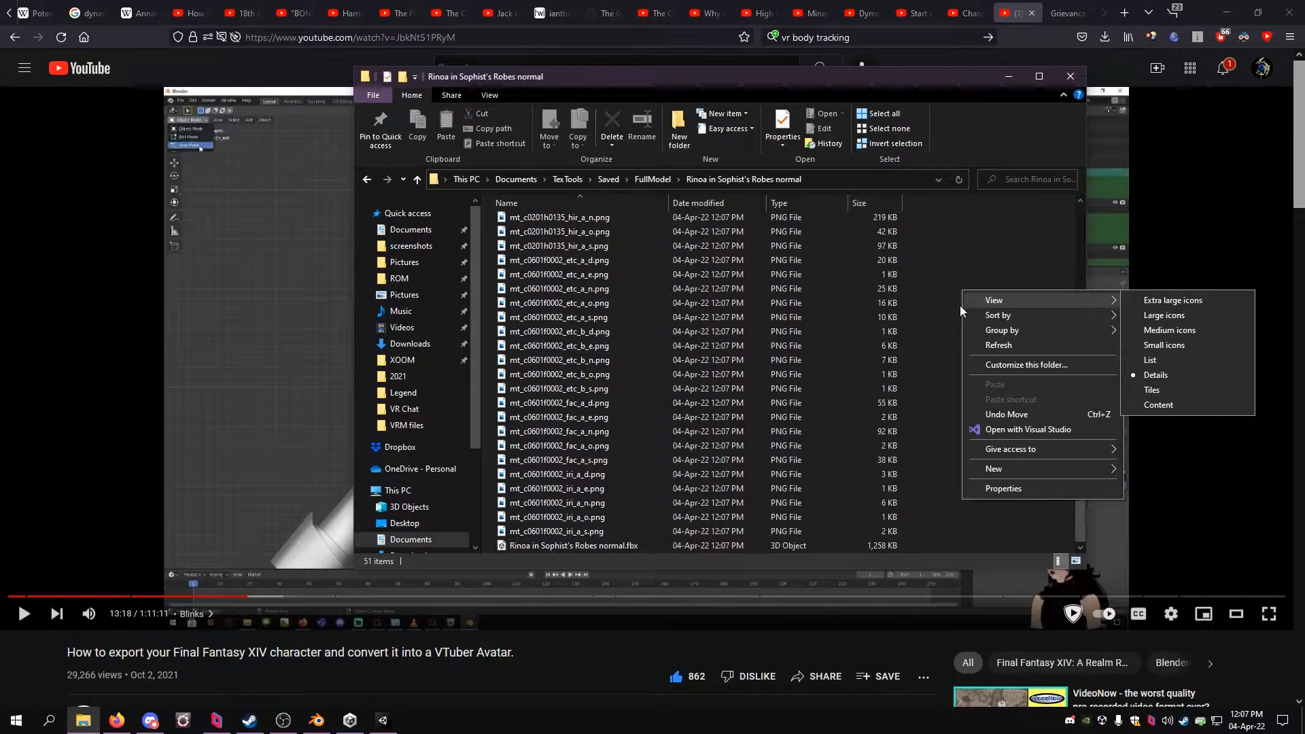
pyautogui.click(1163, 315)
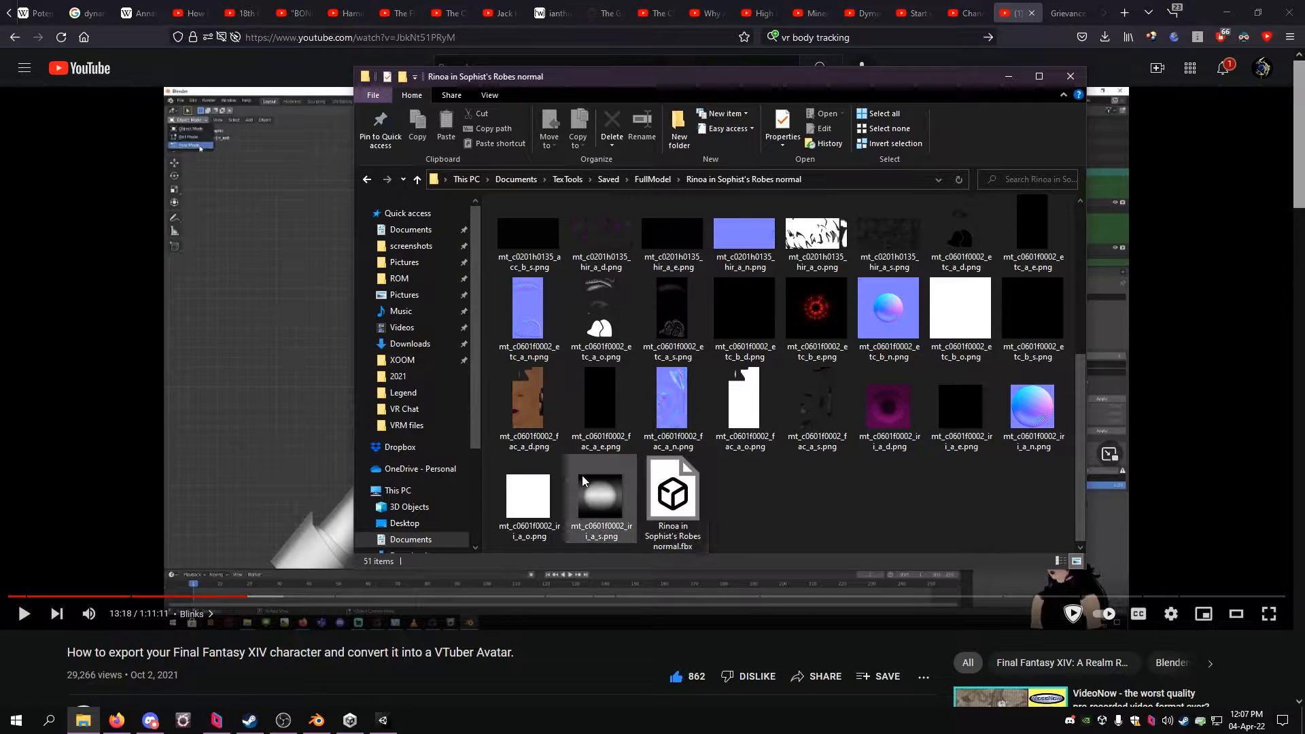
pyautogui.click(600, 500)
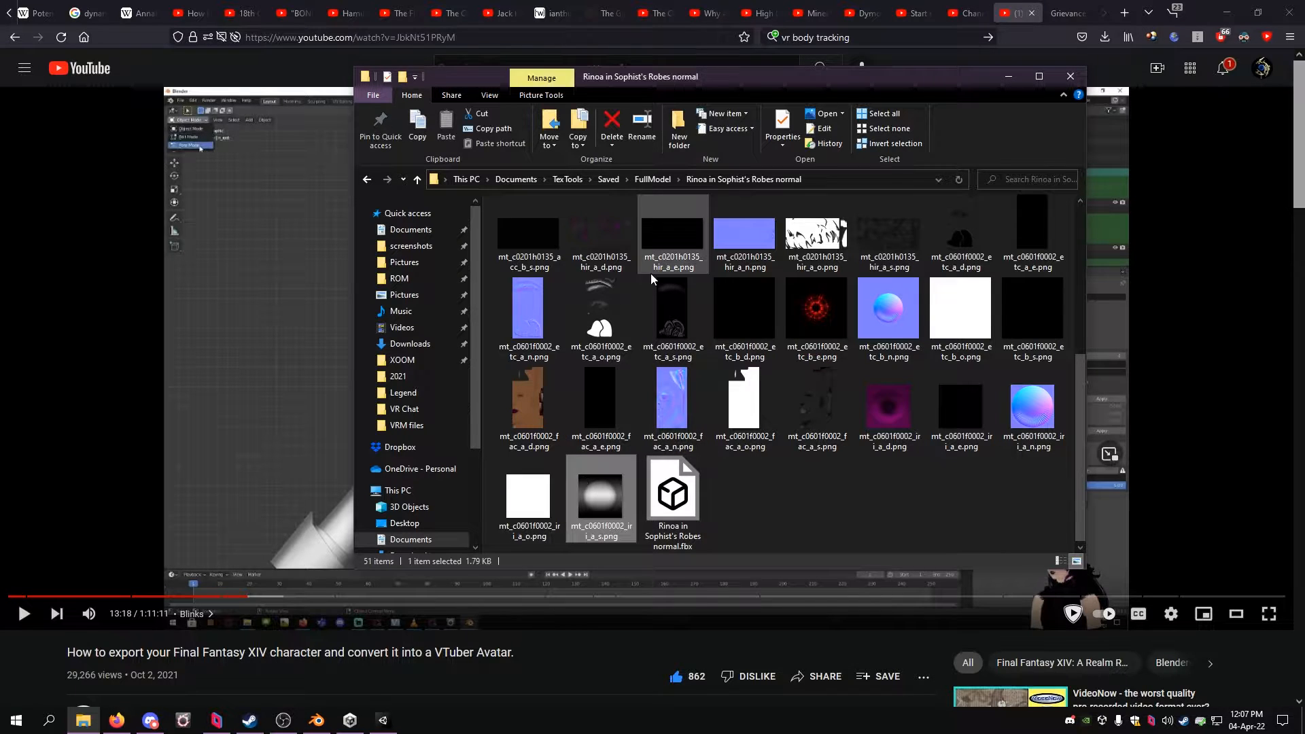
pyautogui.click(677, 385)
pyautogui.click(755, 509)
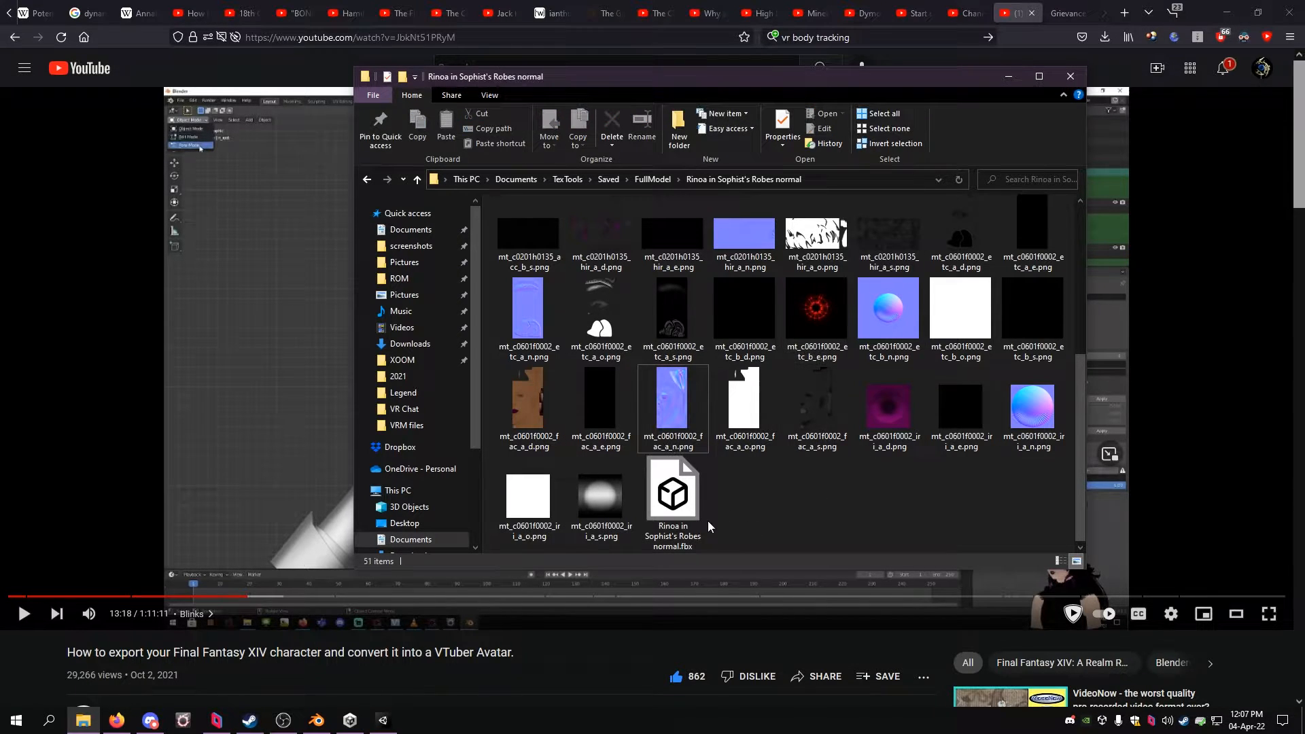
pyautogui.click(682, 489)
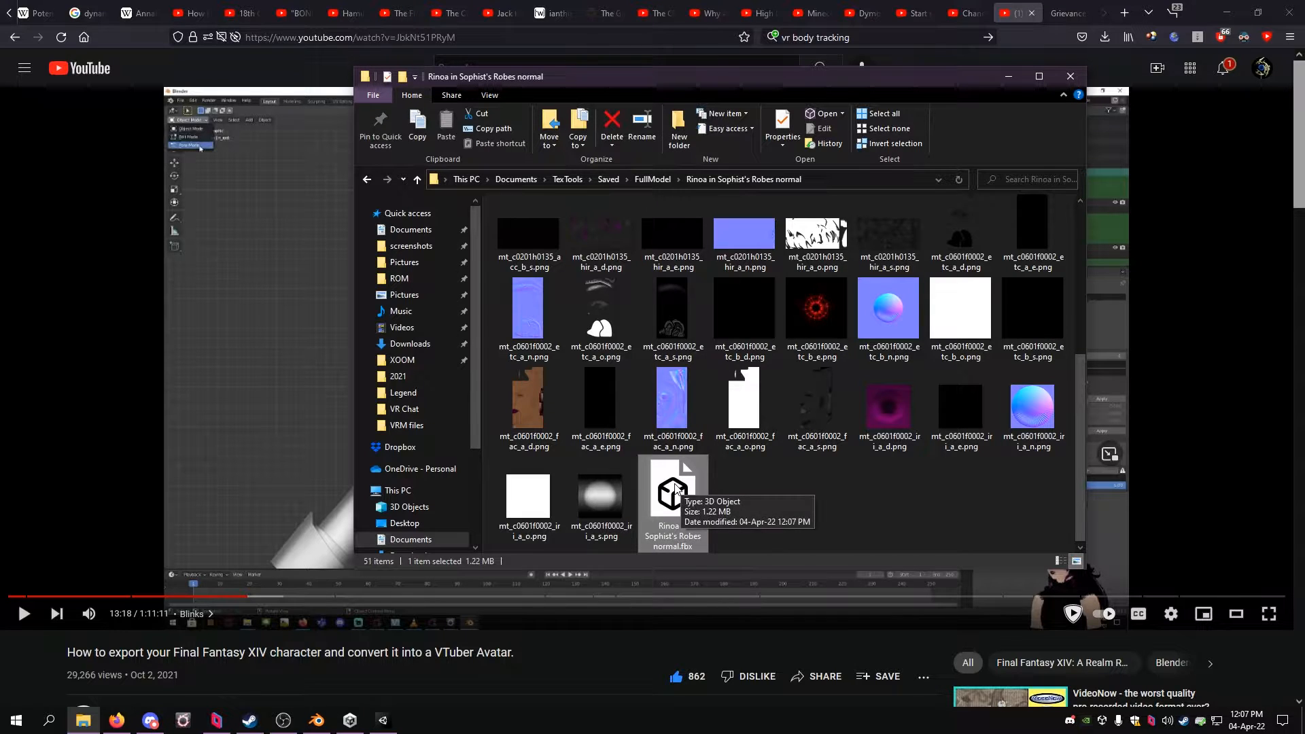
# Step: Switch to Blender and delete the old red-sleeved character together with its whole armature, keeping the lamps
pyautogui.click(323, 726)
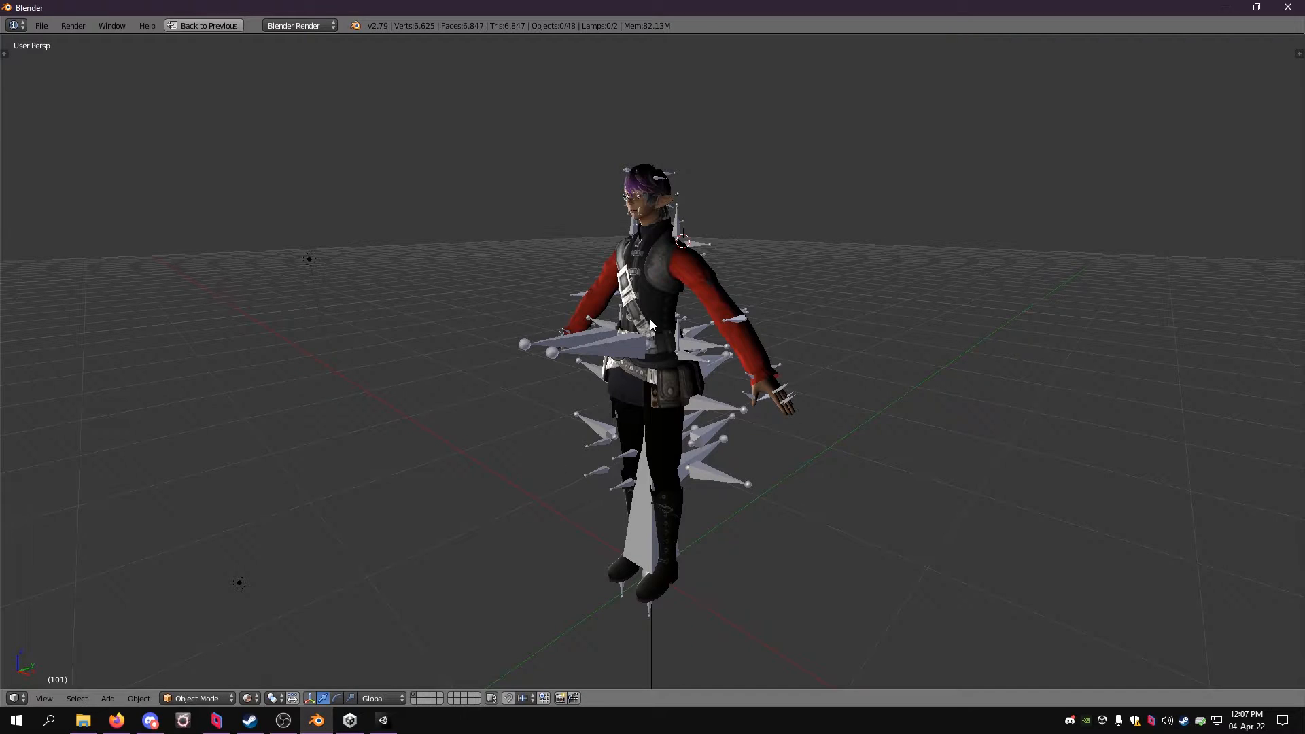
pyautogui.press('b')
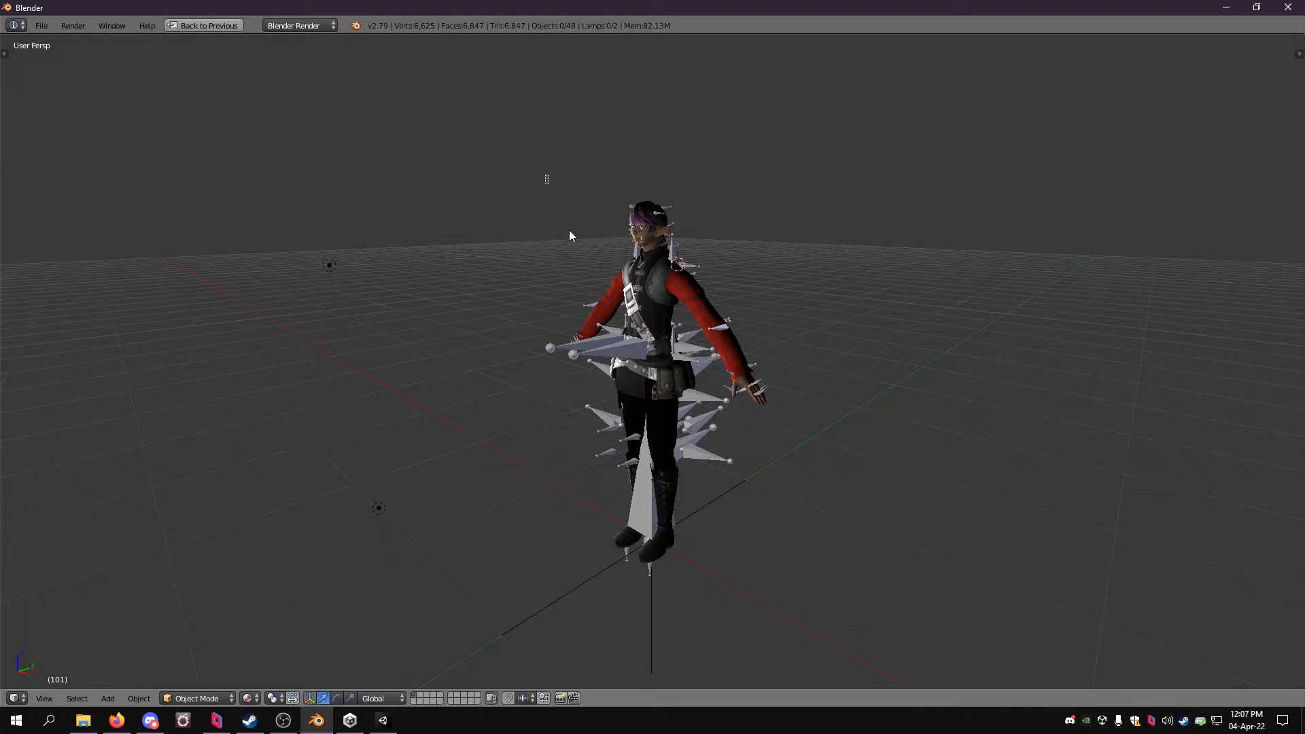
pyautogui.moveTo(545, 175); pyautogui.dragTo(772, 635)
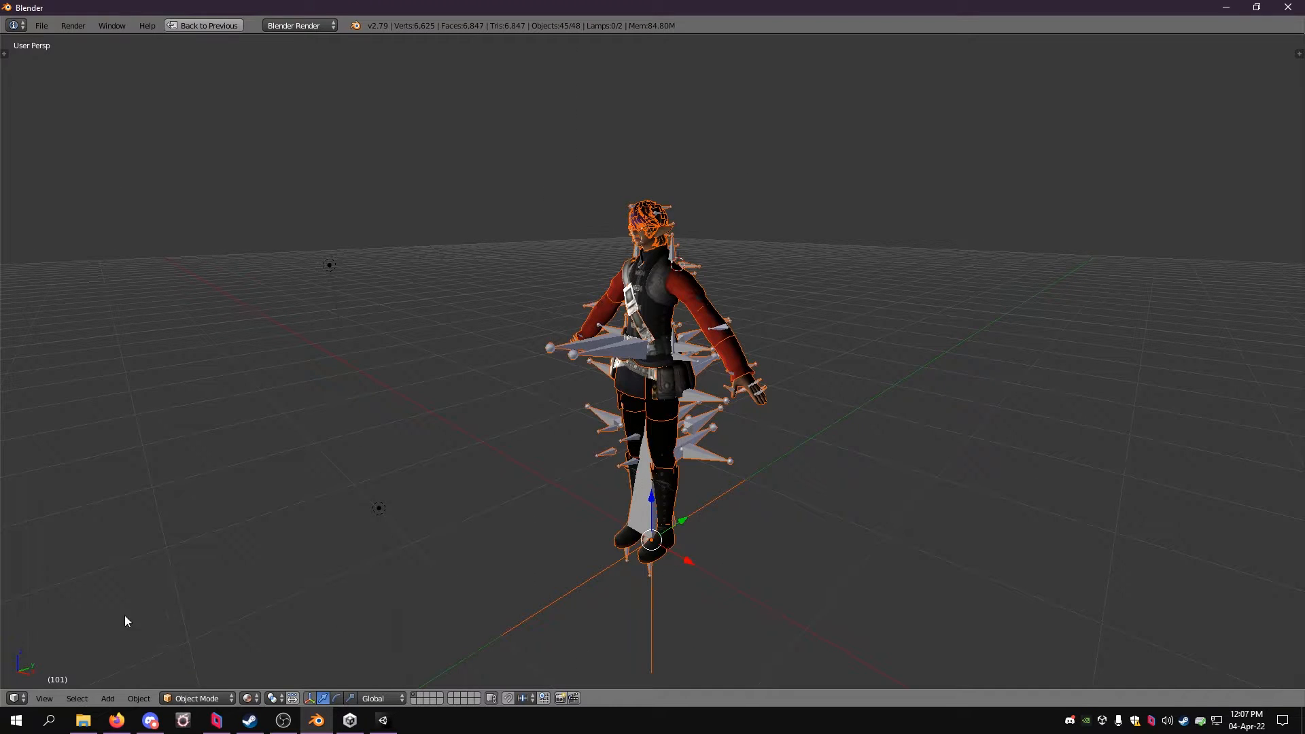
pyautogui.press('x')
pyautogui.click(351, 439)
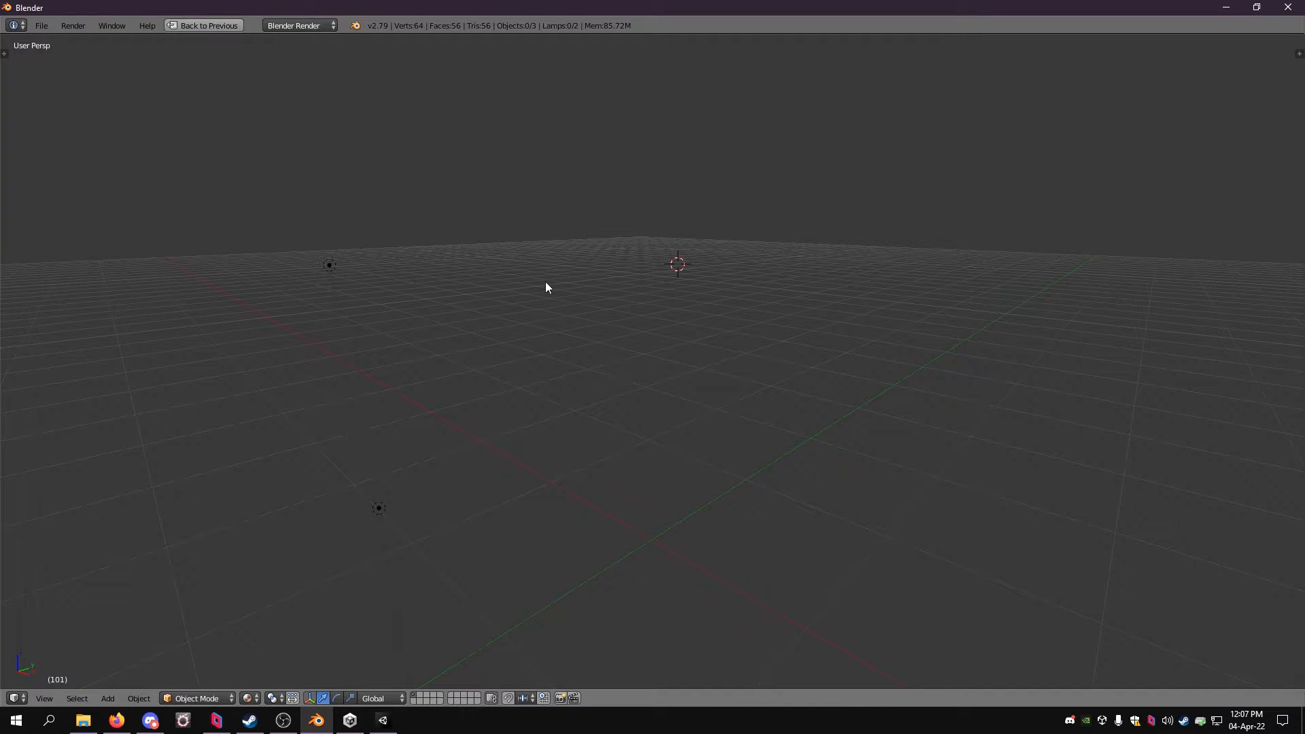
# Step: Check the add-ons list in the user preferences for the Cats Blender Plugin and the enabled import-export add-ons
pyautogui.click(41, 25)
pyautogui.moveTo(78, 280)
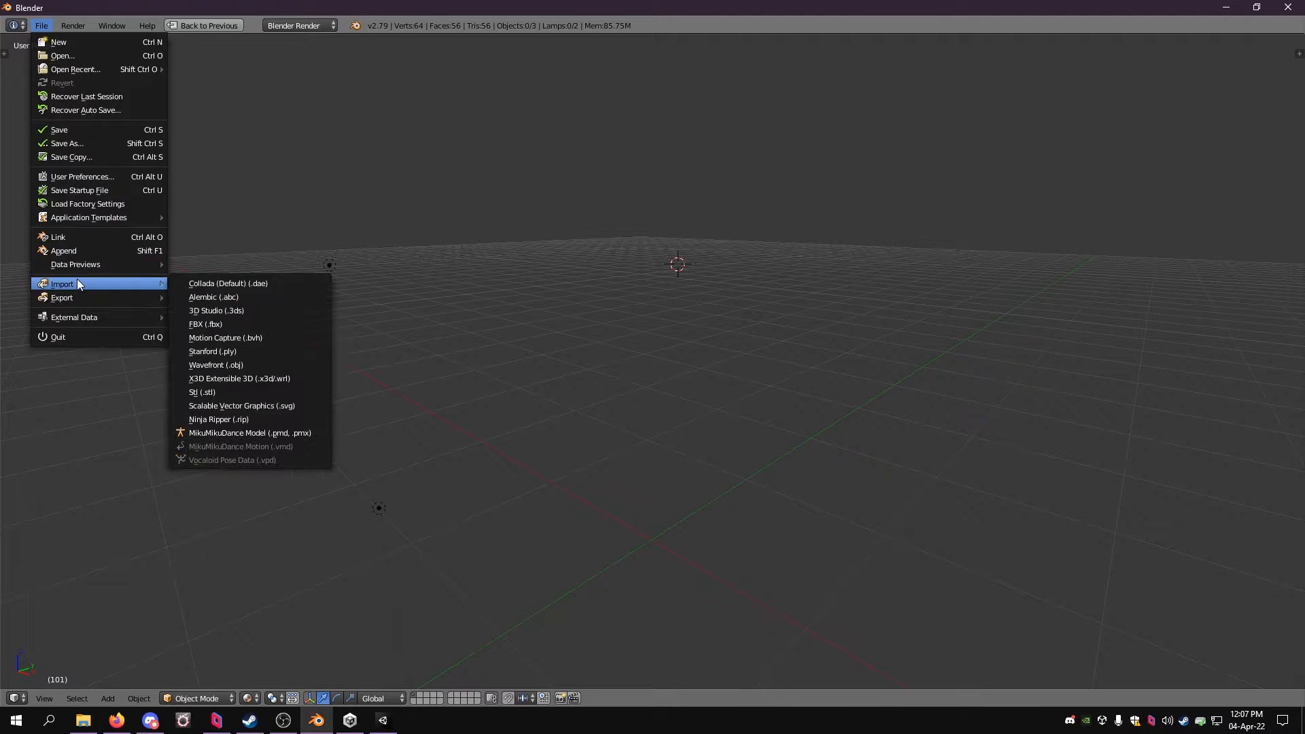
pyautogui.click(79, 176)
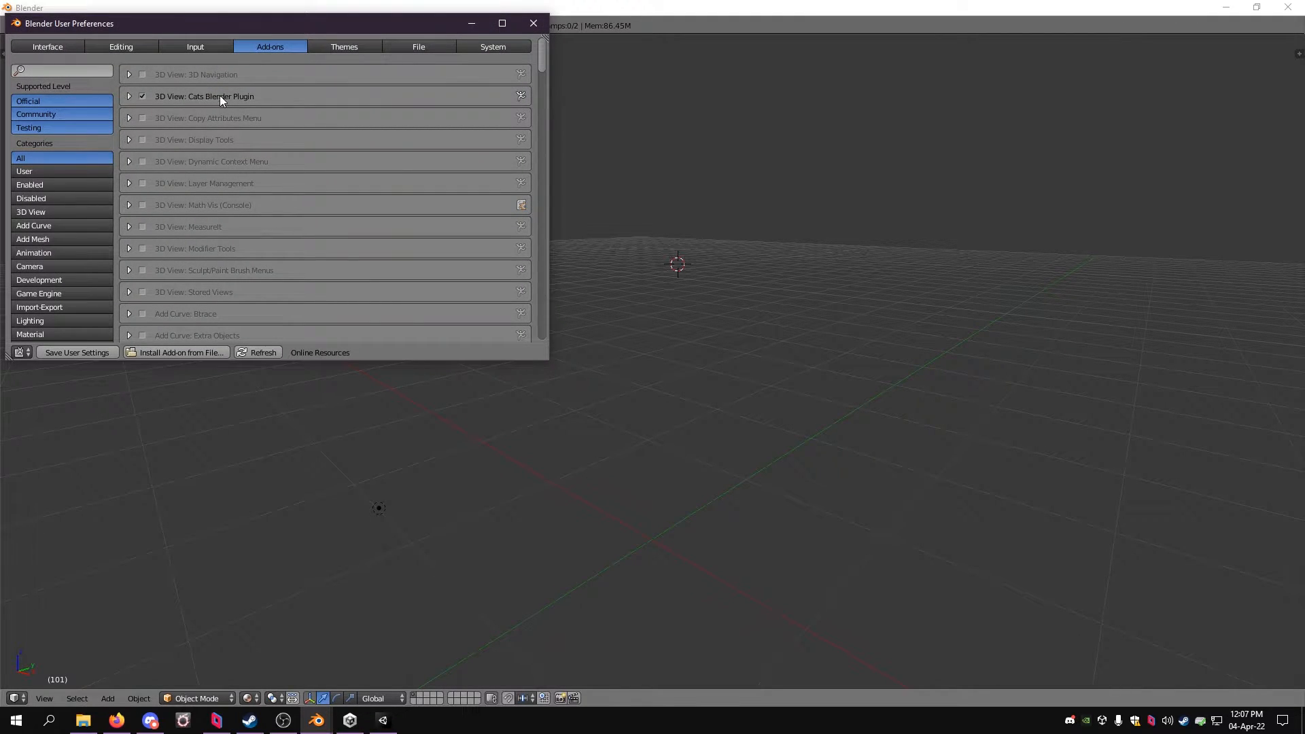
pyautogui.scroll(-10, 265, 134)
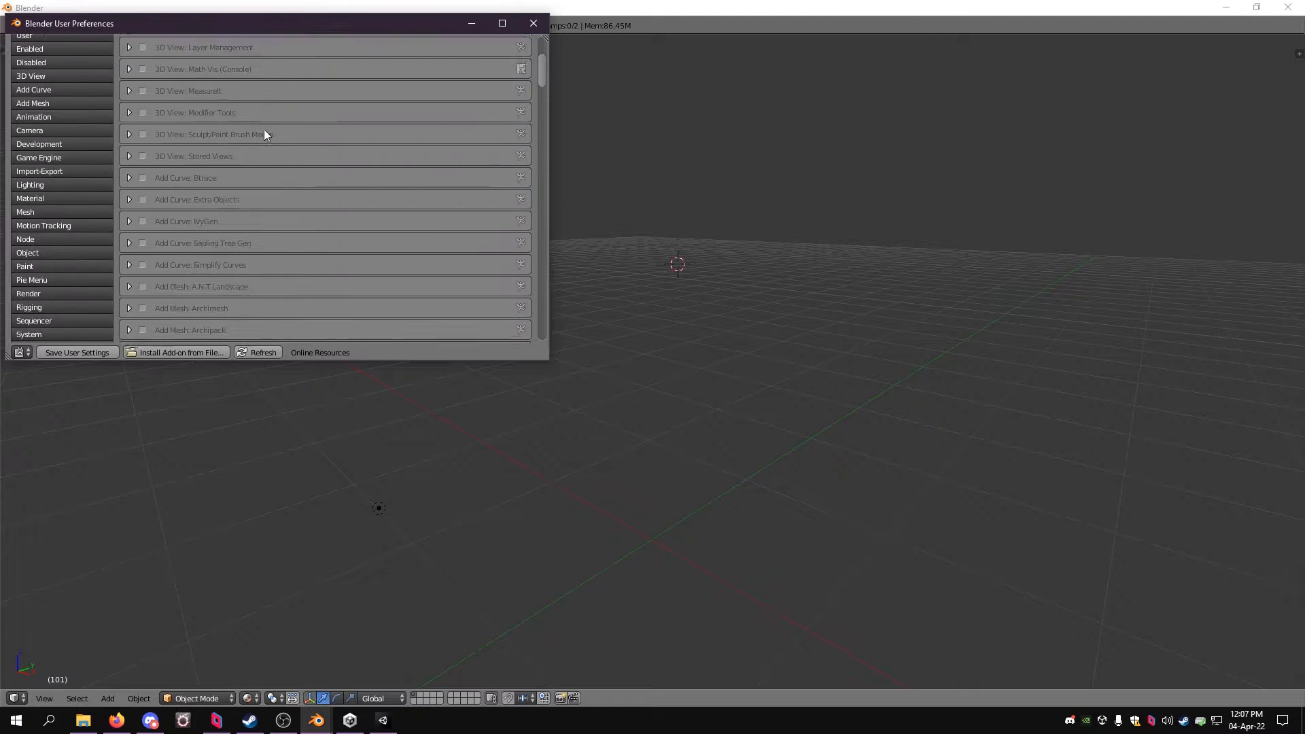
pyautogui.scroll(-10, 234, 134)
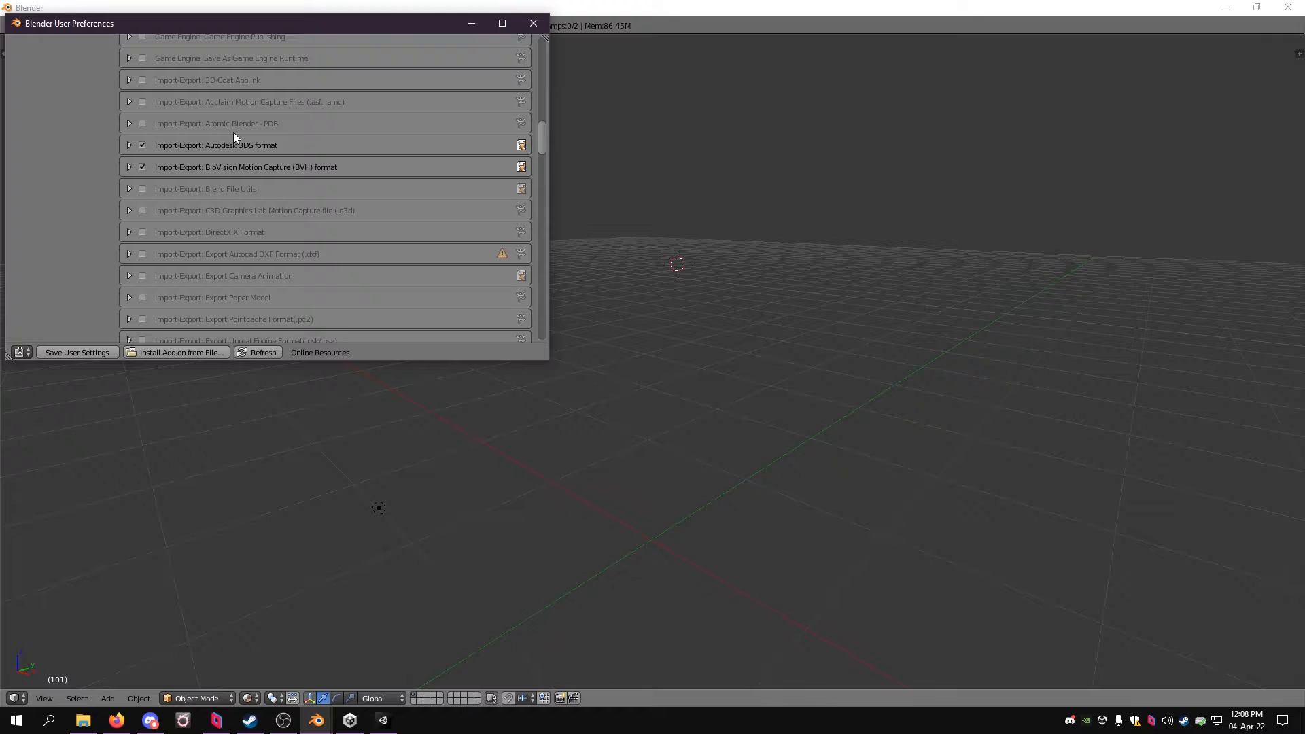
pyautogui.scroll(20, 234, 132)
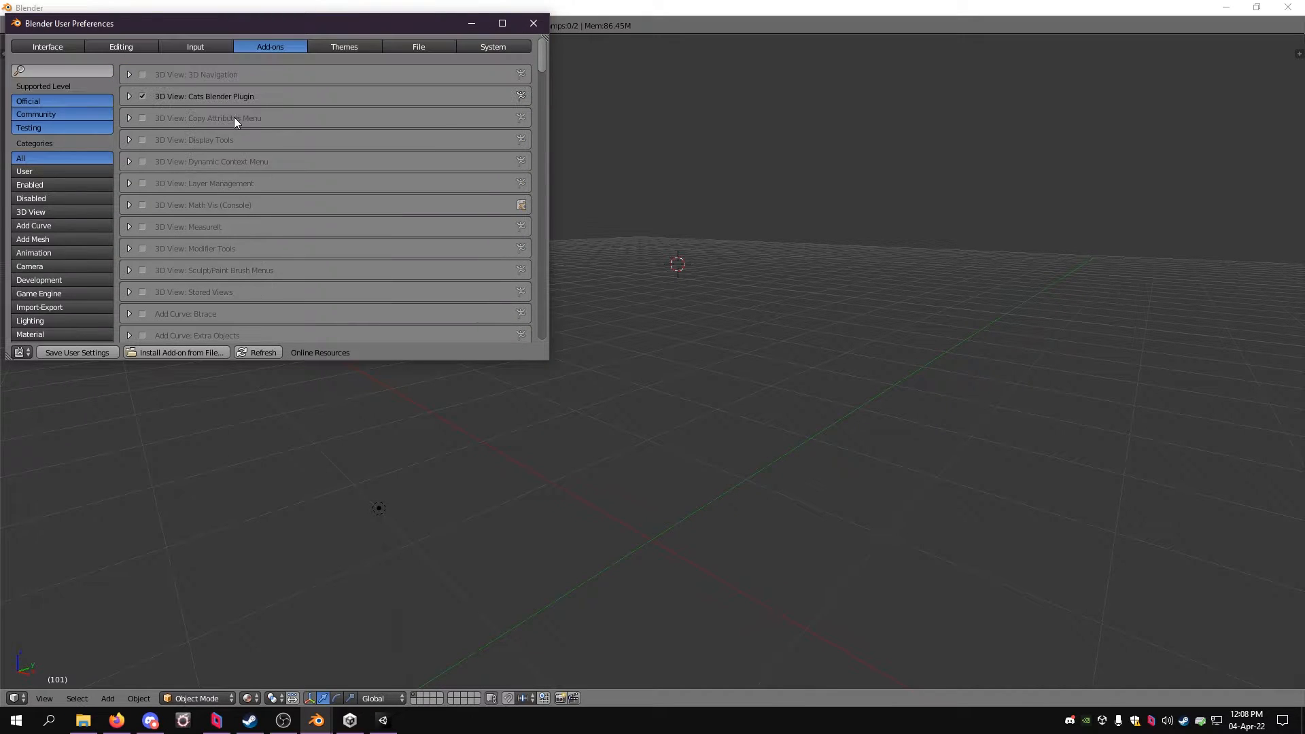
pyautogui.click(534, 23)
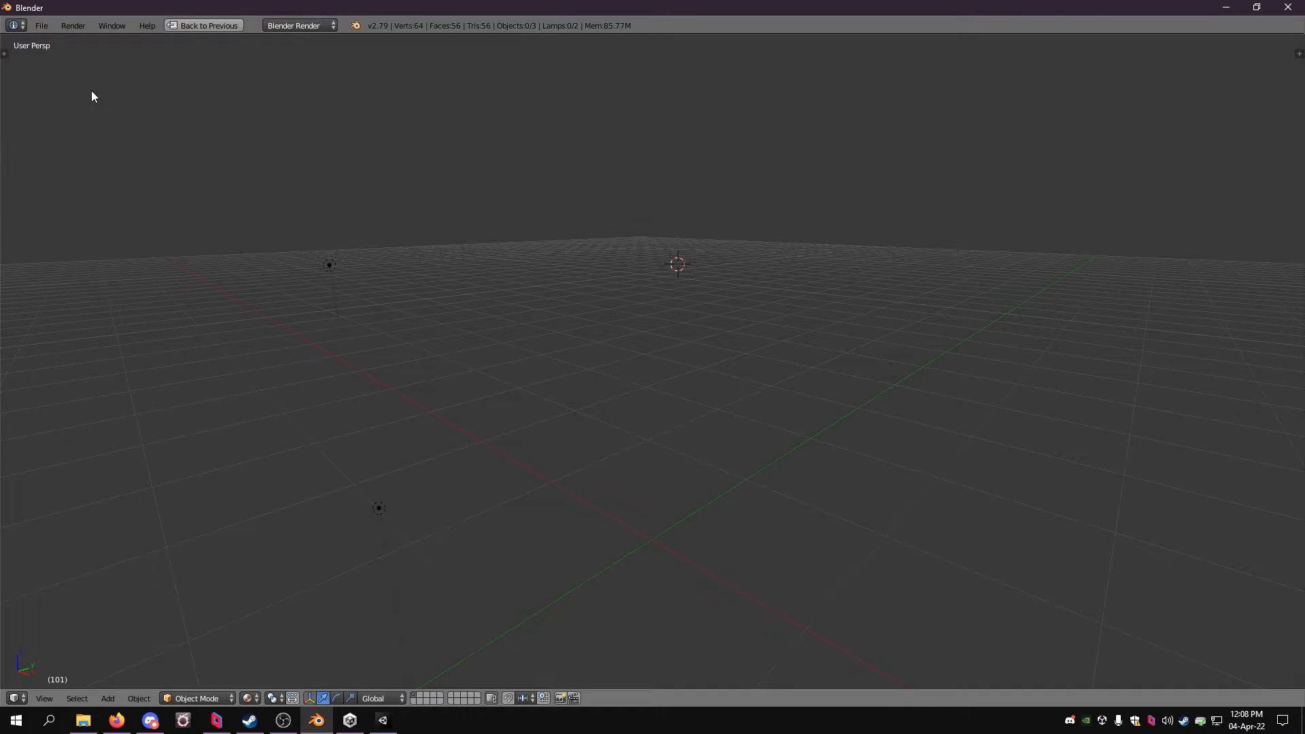
# Step: Import the FBX file "Rinoa in Sophist's Robes normal.fbx" from its own folder under TexTools\Saved\FullModel
pyautogui.click(40, 27)
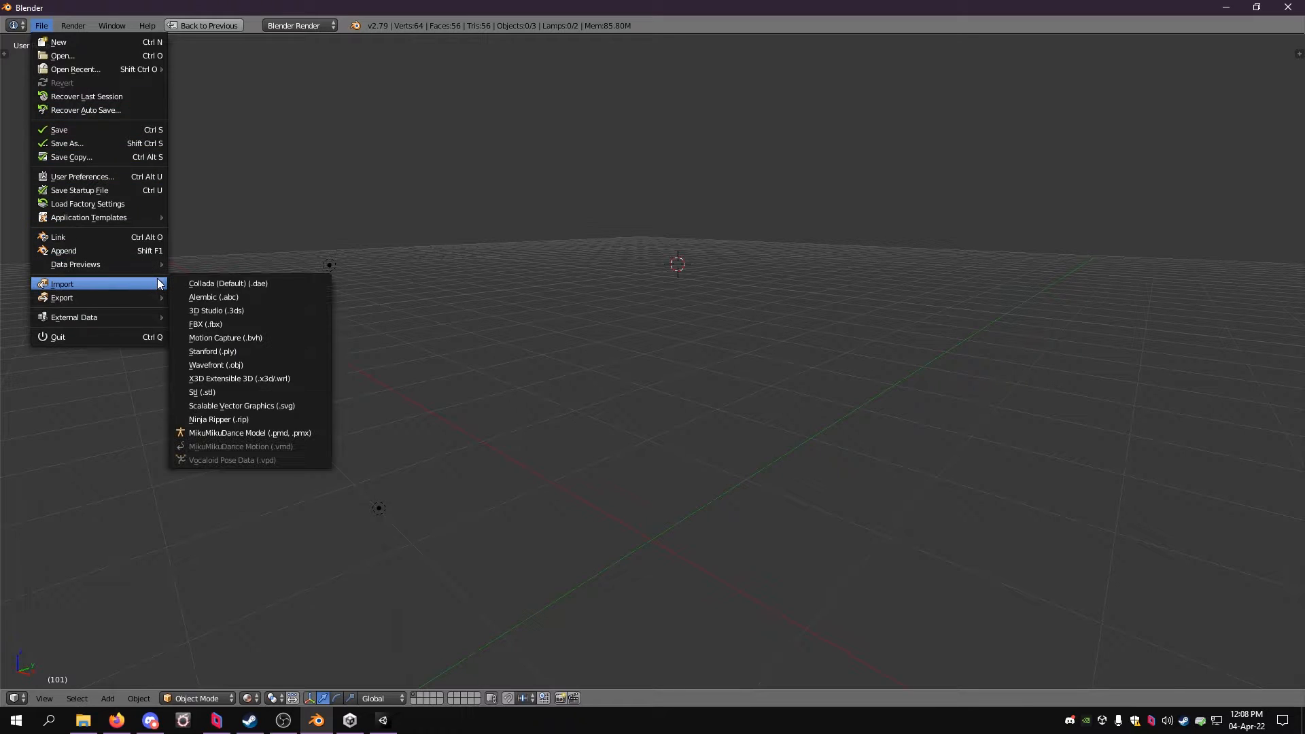
pyautogui.moveTo(144, 286)
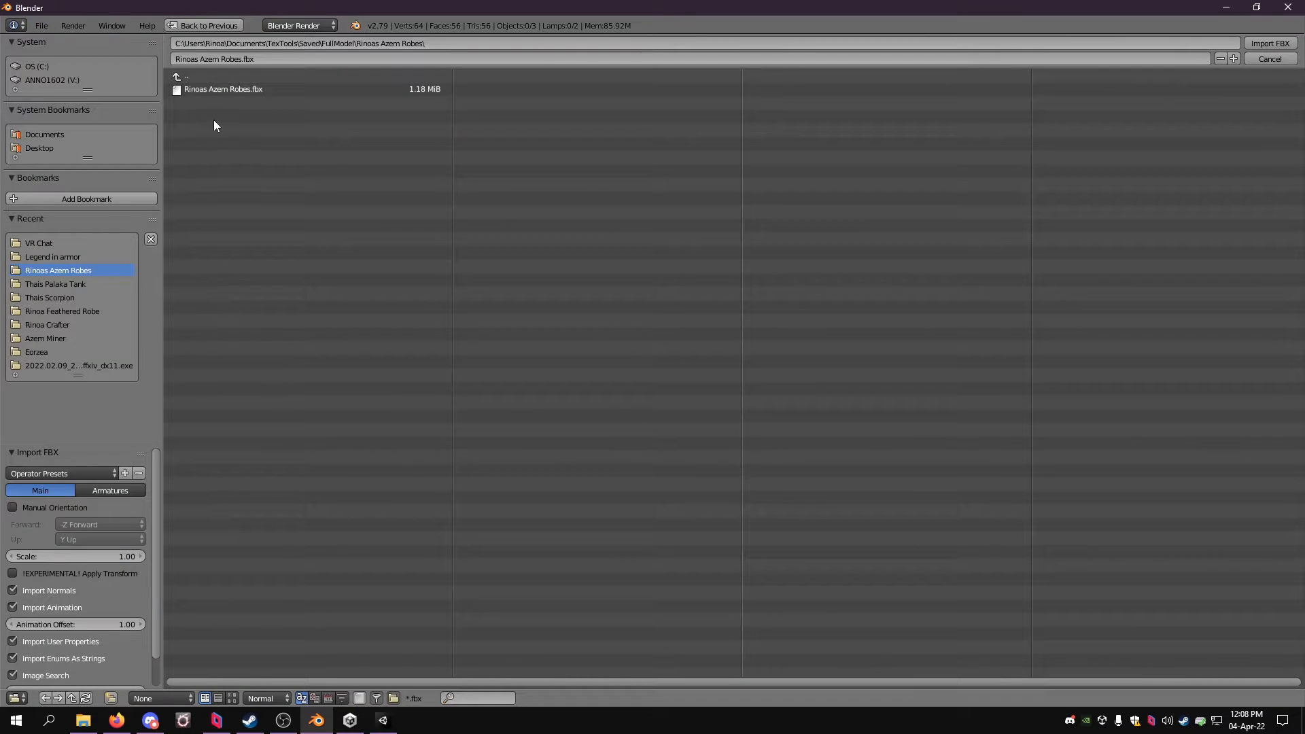
pyautogui.click(183, 77)
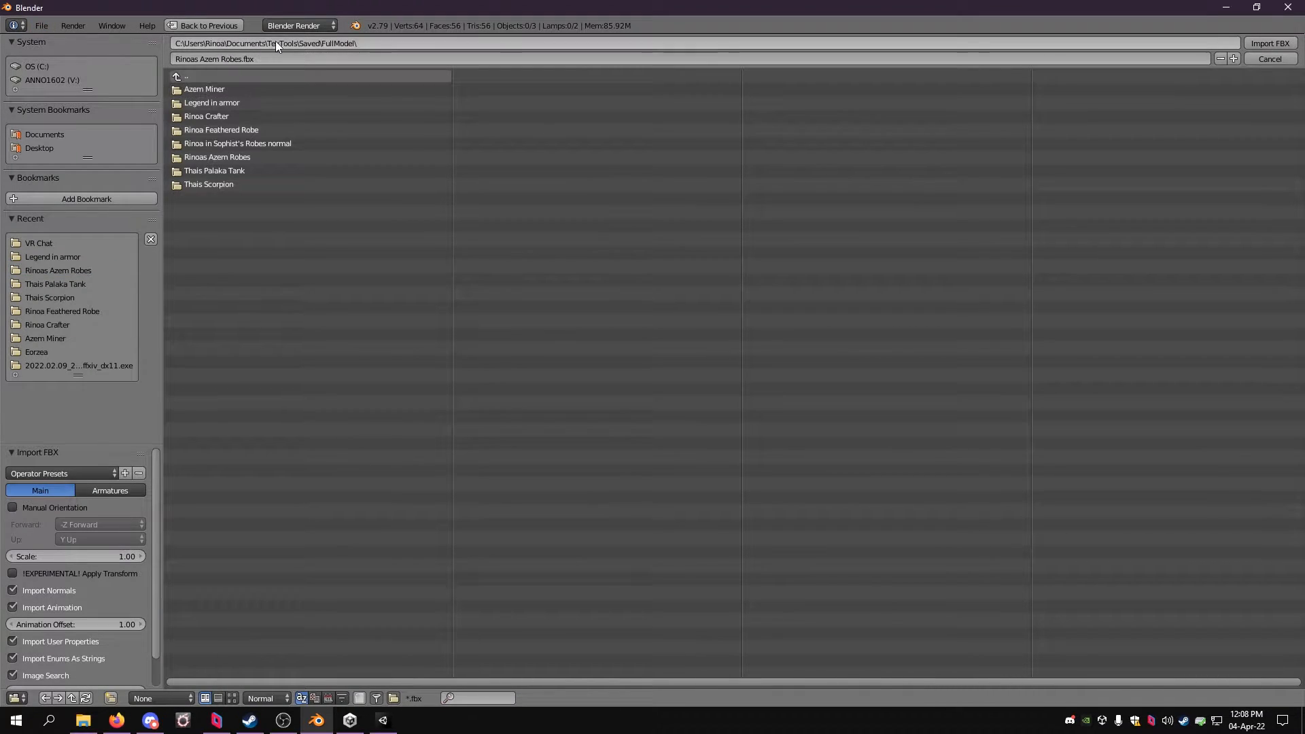
pyautogui.click(225, 144)
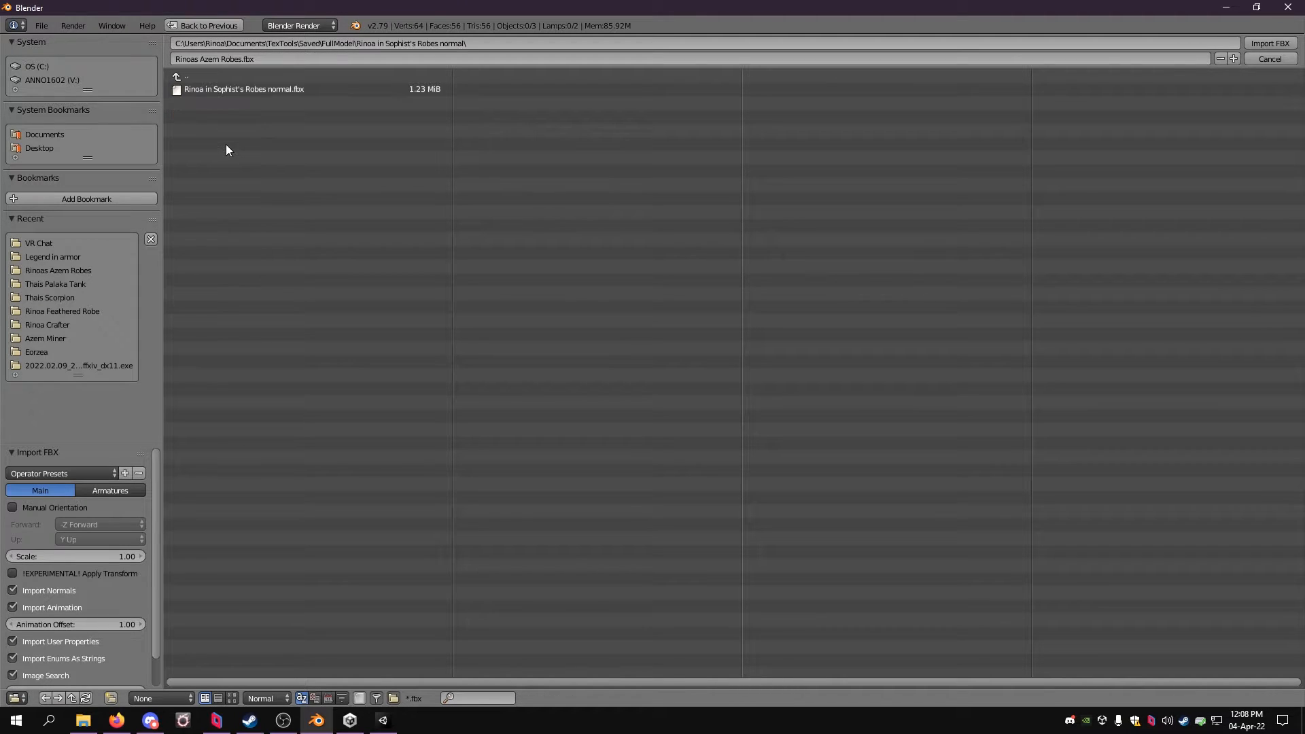
pyautogui.click(219, 89)
pyautogui.doubleClick(219, 88)
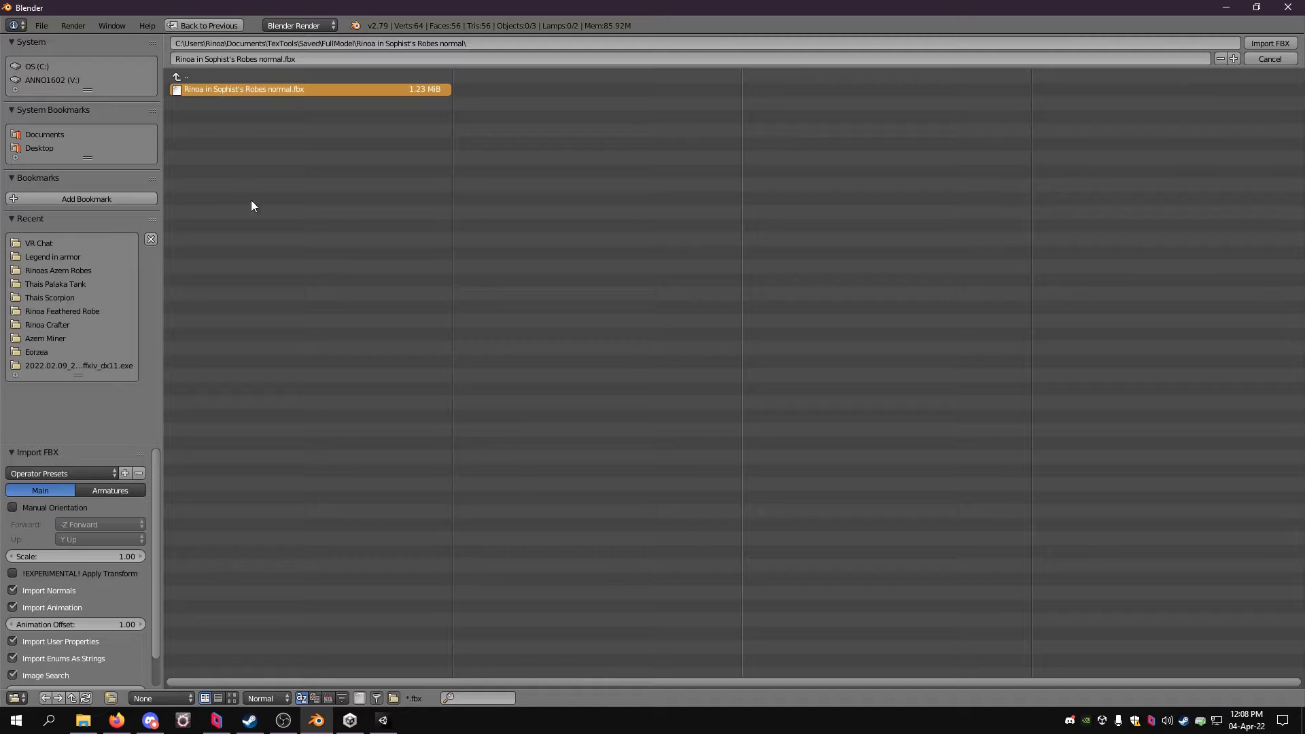
# Step: Delete the extra cheek mesh below the character's eye, c0601f0002_fac Part 1.3
pyautogui.scroll(5, 824, 166)
pyautogui.scroll(-4, 718, 308)
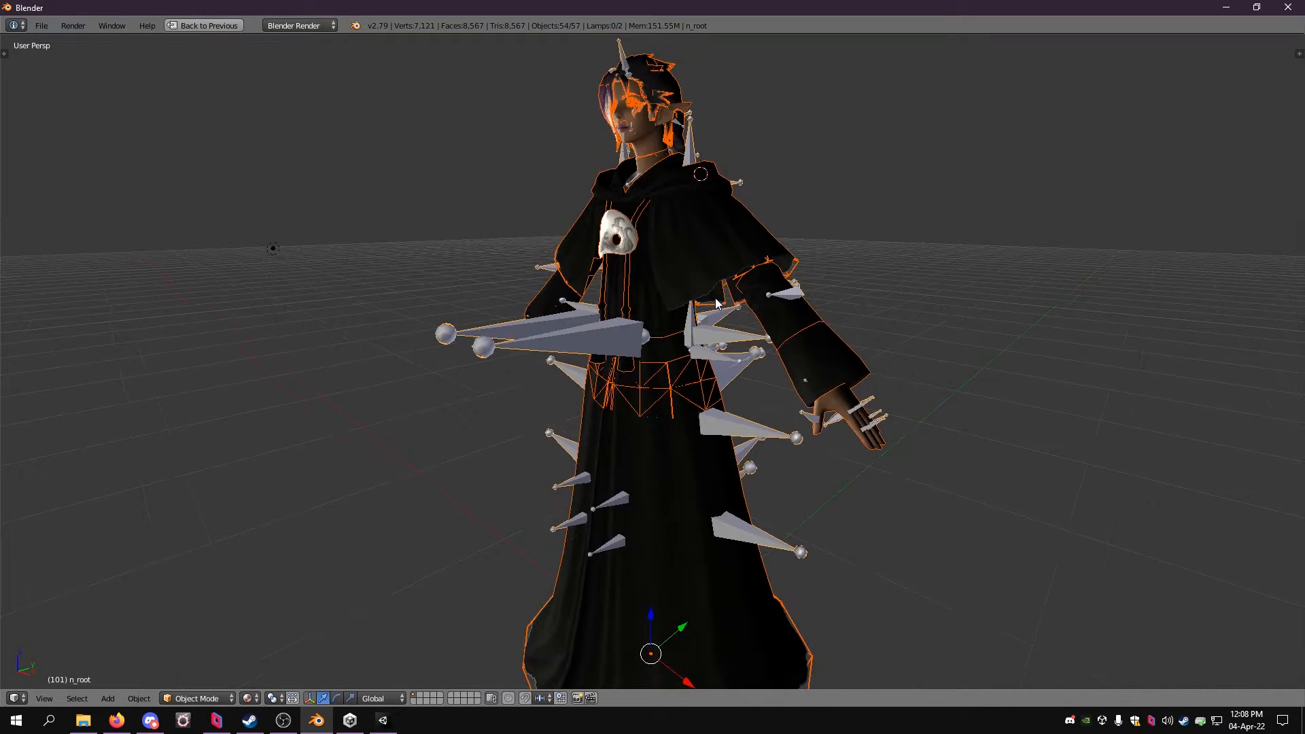
pyautogui.moveTo(719, 307); pyautogui.dragTo(745, 415, button='middle')
pyautogui.scroll(4, 748, 344)
pyautogui.scroll(2, 744, 415)
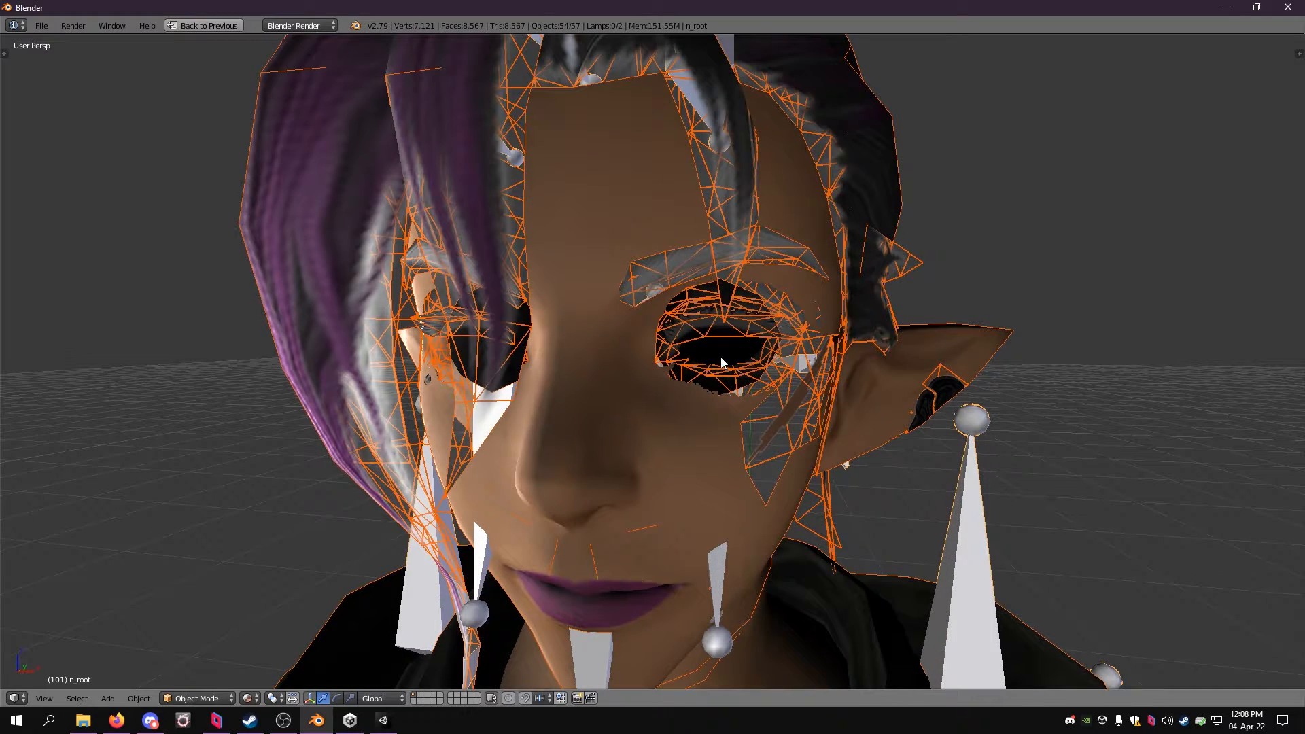
pyautogui.moveTo(783, 464); pyautogui.dragTo(743, 465, button='middle')
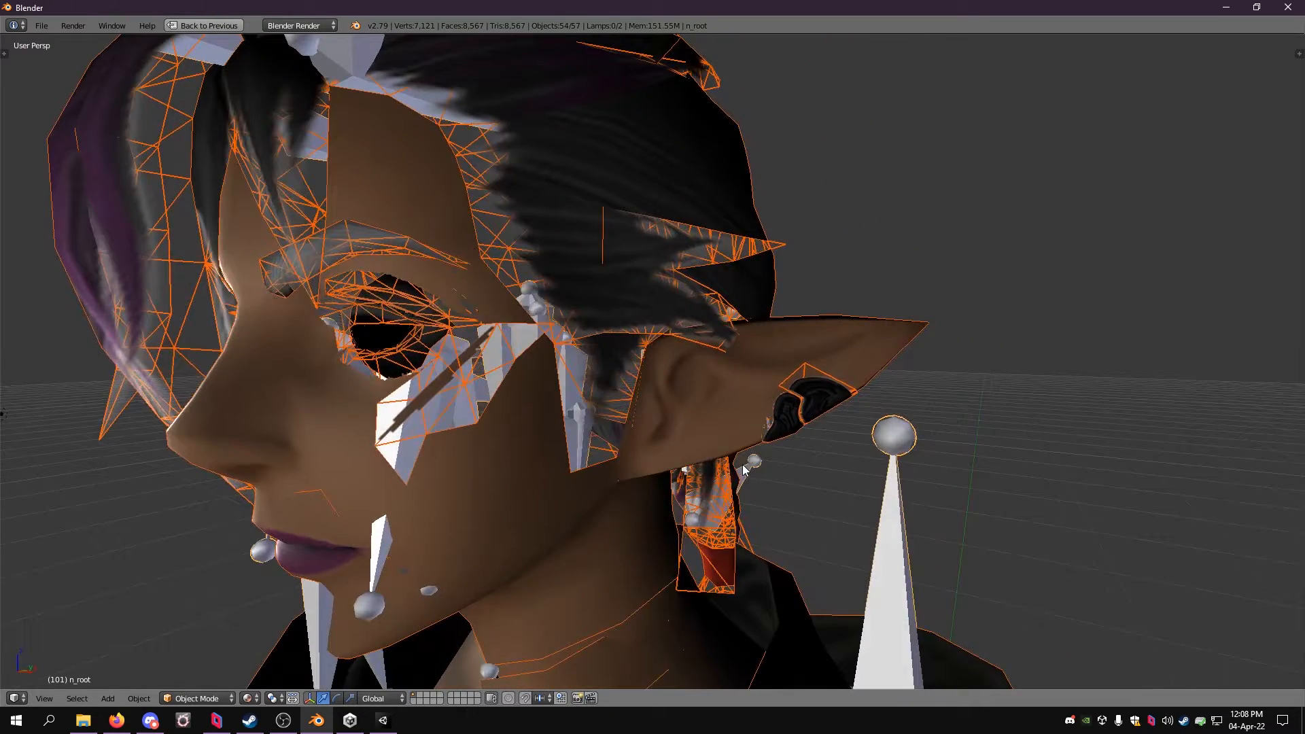
pyautogui.rightClick(455, 393)
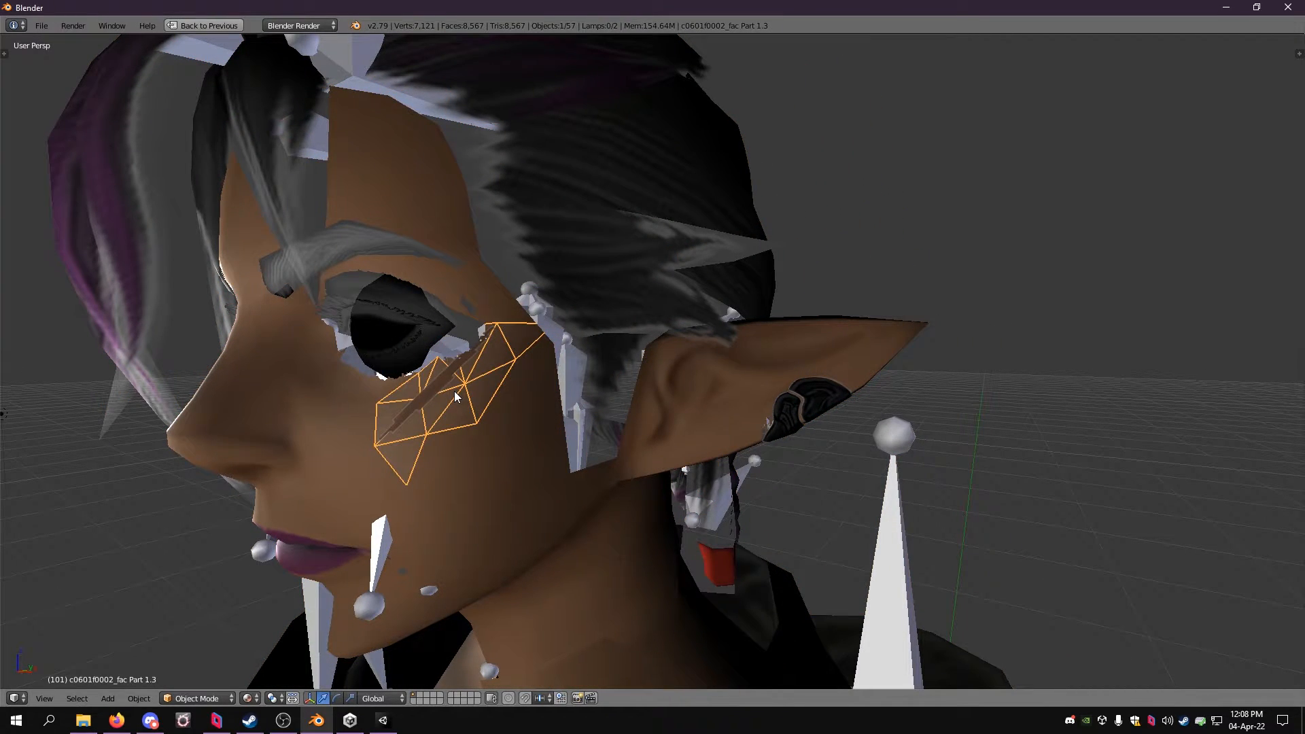
pyautogui.press('x')
pyautogui.click(455, 393)
# Step: Delete the small stray triangle mesh beside the mouth, c0601f0002_fac Part 2.0
pyautogui.rightClick(402, 576)
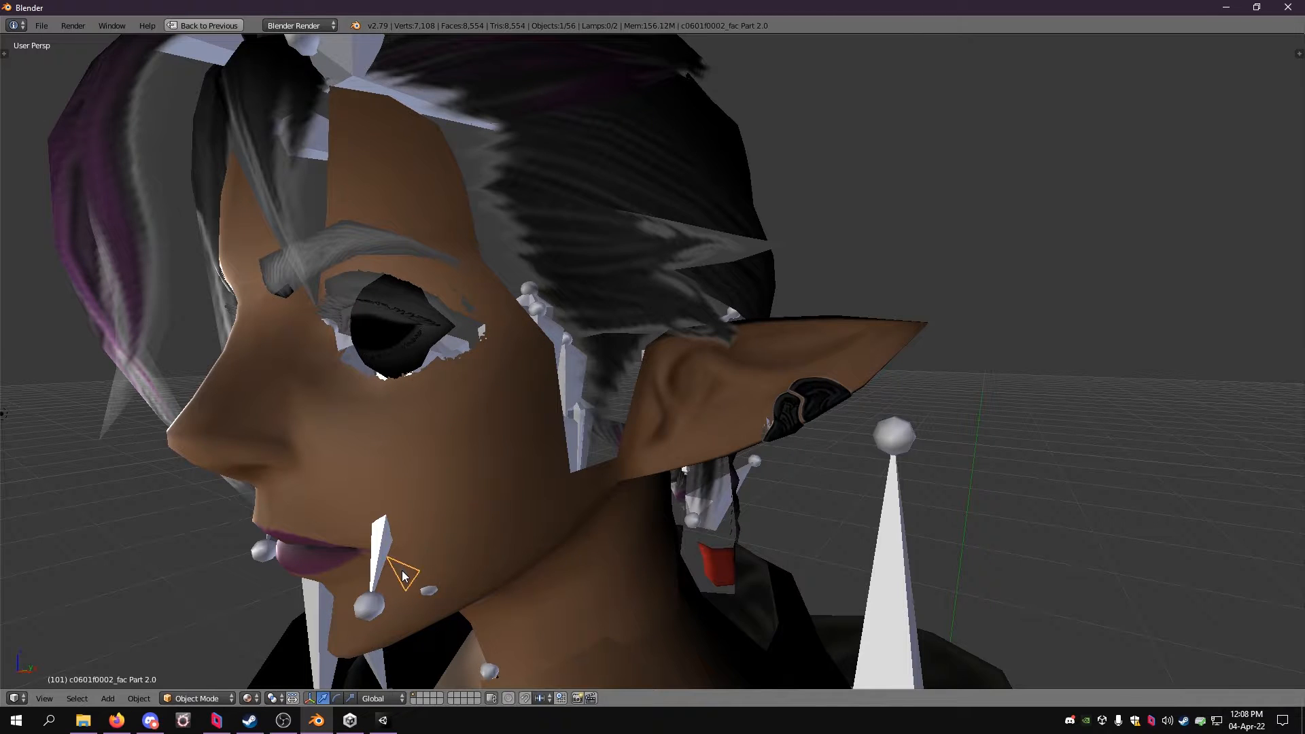
pyautogui.press('x')
pyautogui.click(451, 500)
# Step: Delete the extra mesh surrounding both eyes, c0601f0002_fac Part 2.1
pyautogui.moveTo(450, 501); pyautogui.dragTo(489, 438, button='middle')
pyautogui.rightClick(644, 334)
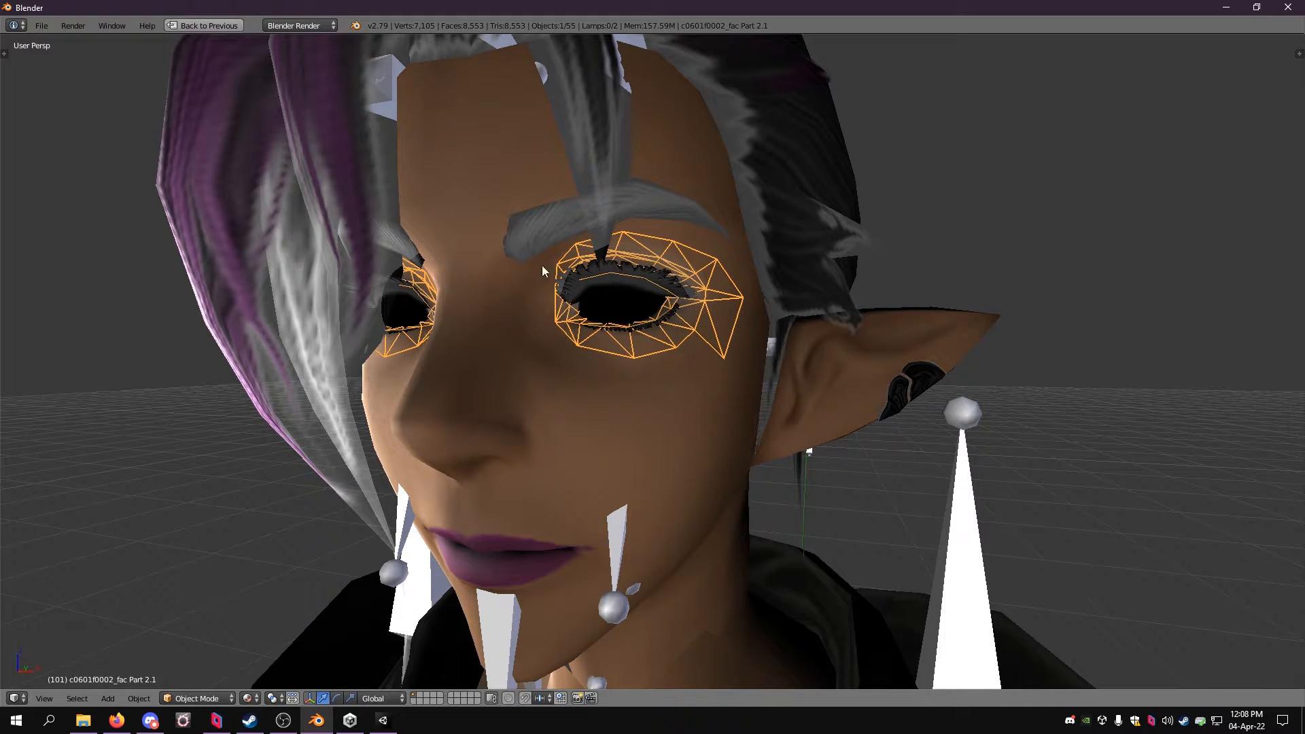
pyautogui.press('x')
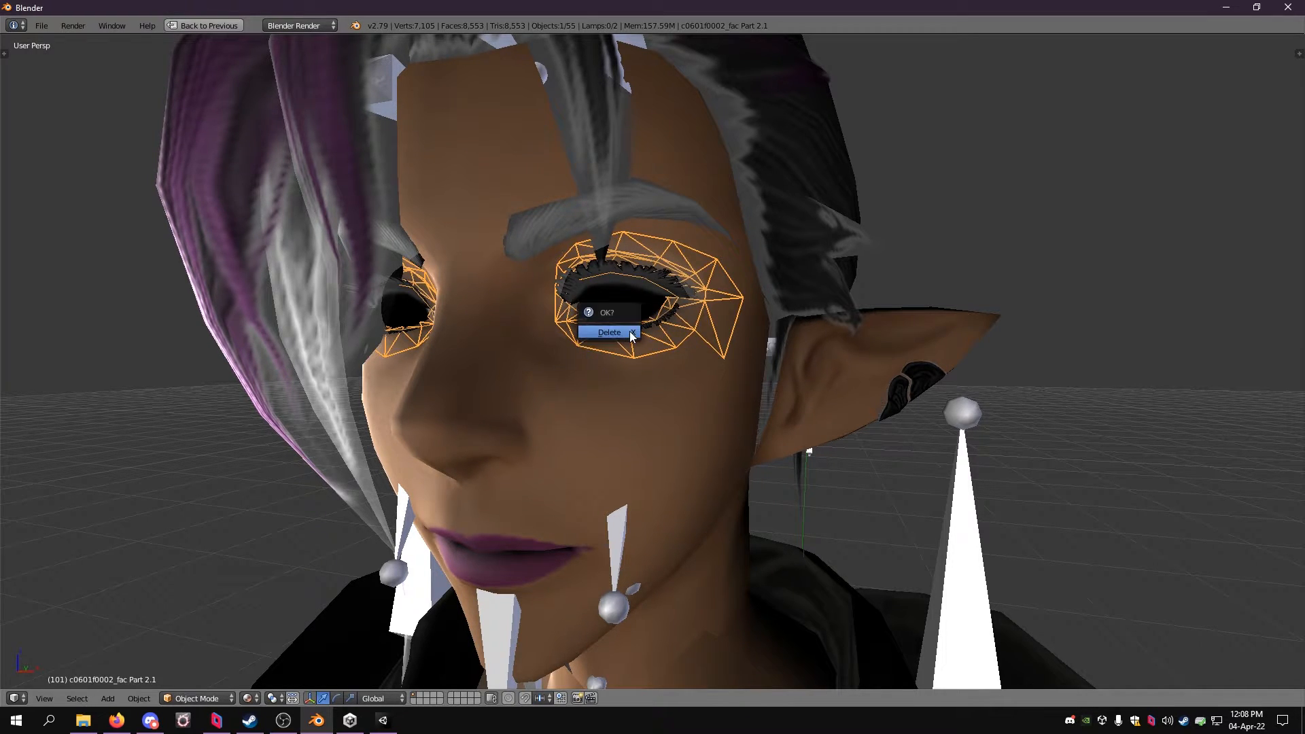
pyautogui.click(609, 333)
# Step: Delete two more extra face meshes, including the dark one covering the eyes
pyautogui.moveTo(630, 332); pyautogui.dragTo(571, 399, button='middle')
pyautogui.rightClick(591, 299)
pyautogui.press('x')
pyautogui.click(590, 296)
pyautogui.rightClick(627, 369)
pyautogui.press('x')
pyautogui.click(622, 374)
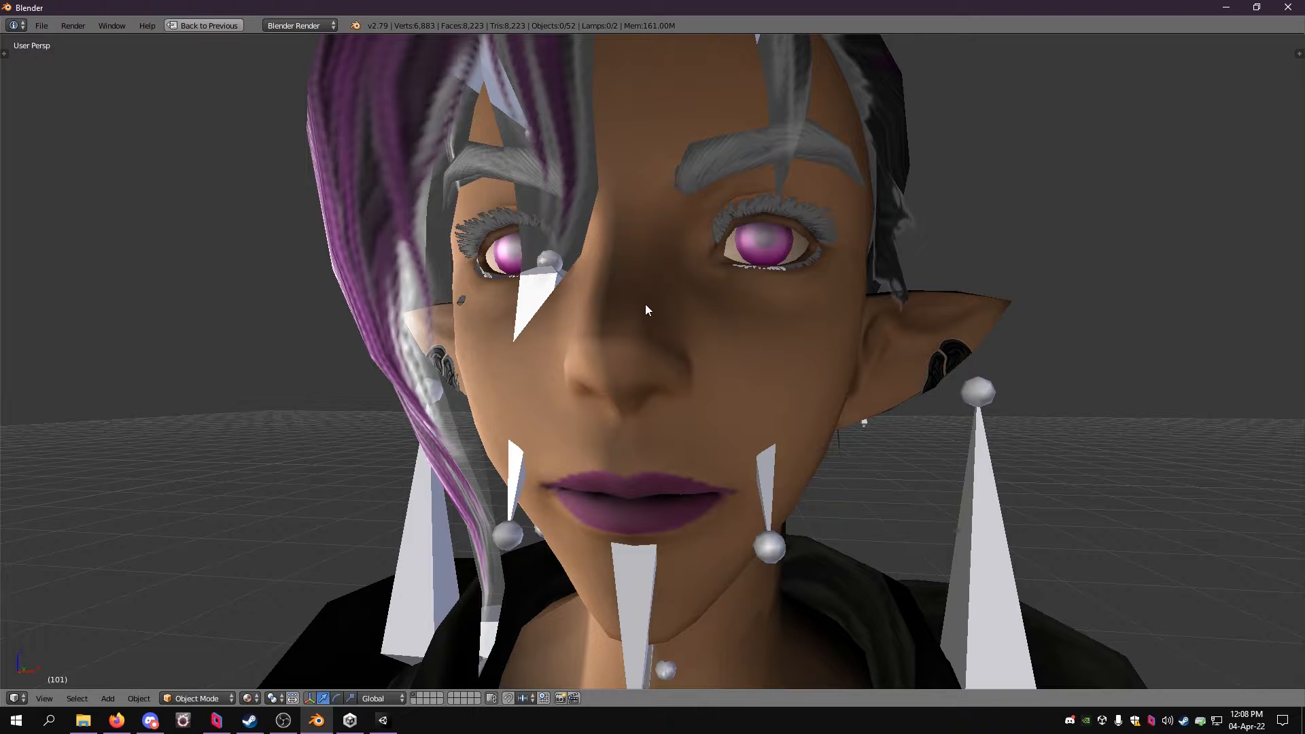
# Step: Delete the small dark mesh on the outer cheek and the two ornament meshes at the ears
pyautogui.moveTo(597, 335)
pyautogui.mouseDown(button='middle')
pyautogui.moveTo(628, 332)
pyautogui.moveTo(585, 334)
pyautogui.mouseUp(button='middle')
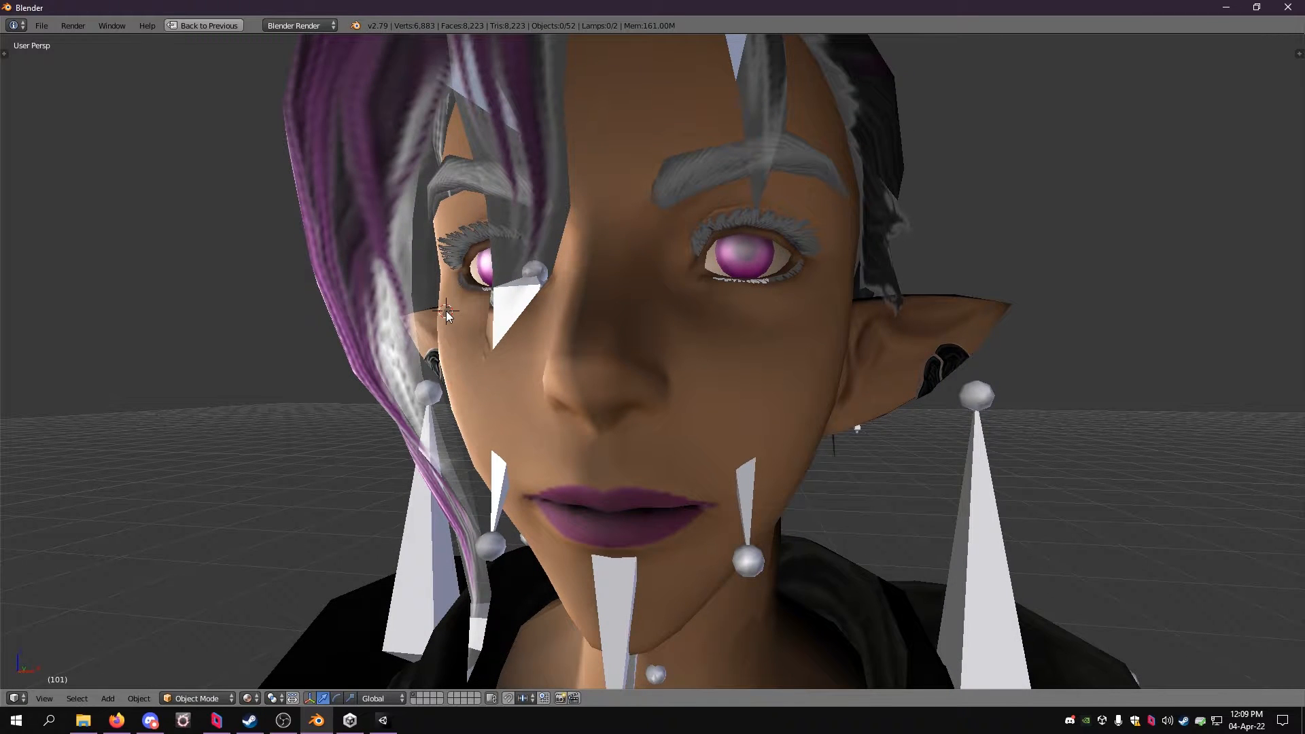
pyautogui.rightClick(447, 315)
pyautogui.press('x')
pyautogui.click(449, 317)
pyautogui.moveTo(498, 352); pyautogui.dragTo(638, 322, button='middle')
pyautogui.rightClick(581, 369)
pyautogui.press('x')
pyautogui.click(580, 371)
pyautogui.rightClick(580, 369)
pyautogui.press('x')
pyautogui.click(581, 372)
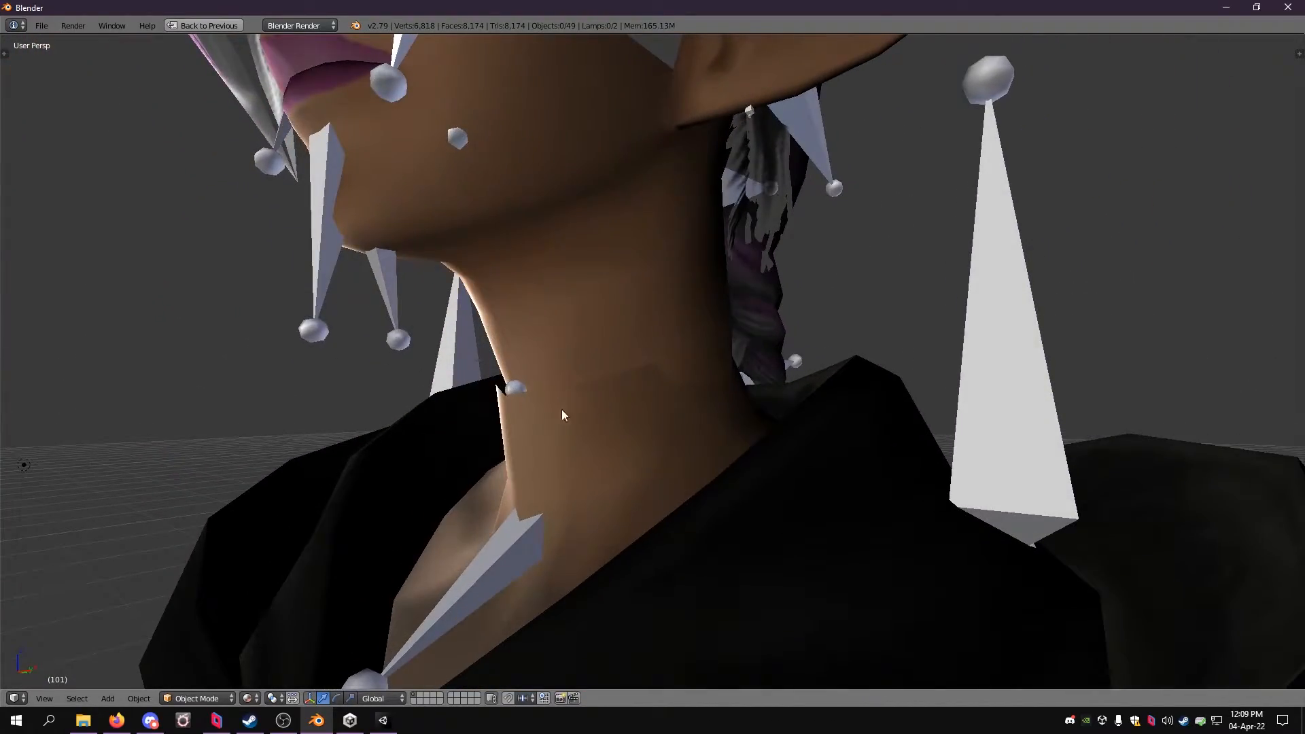
# Step: Scale the chest mask and its cords, c0101e6134_top Part 7.5, to about 1.23 along the global X axis and deselect everything
pyautogui.moveTo(562, 410); pyautogui.dragTo(667, 337, button='middle')
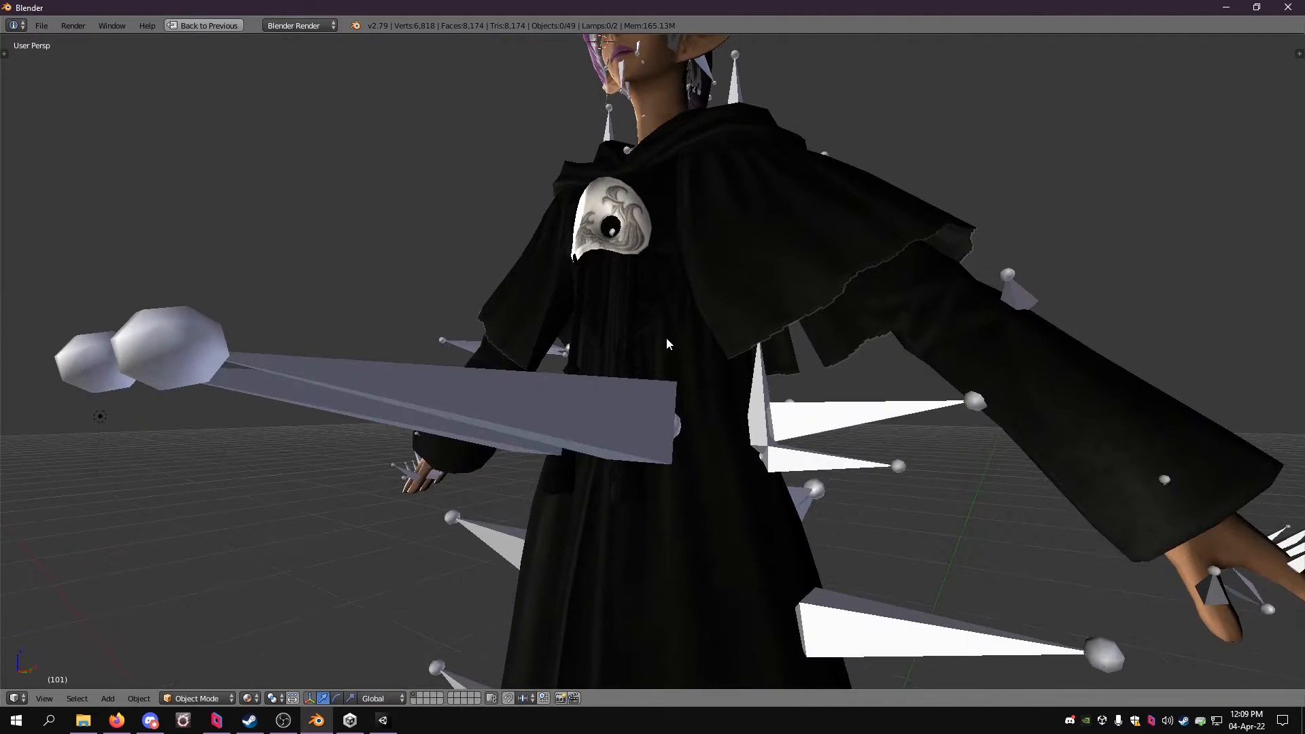
pyautogui.scroll(-5, 667, 338)
pyautogui.scroll(5, 666, 337)
pyautogui.moveTo(696, 243); pyautogui.dragTo(704, 372, button='middle')
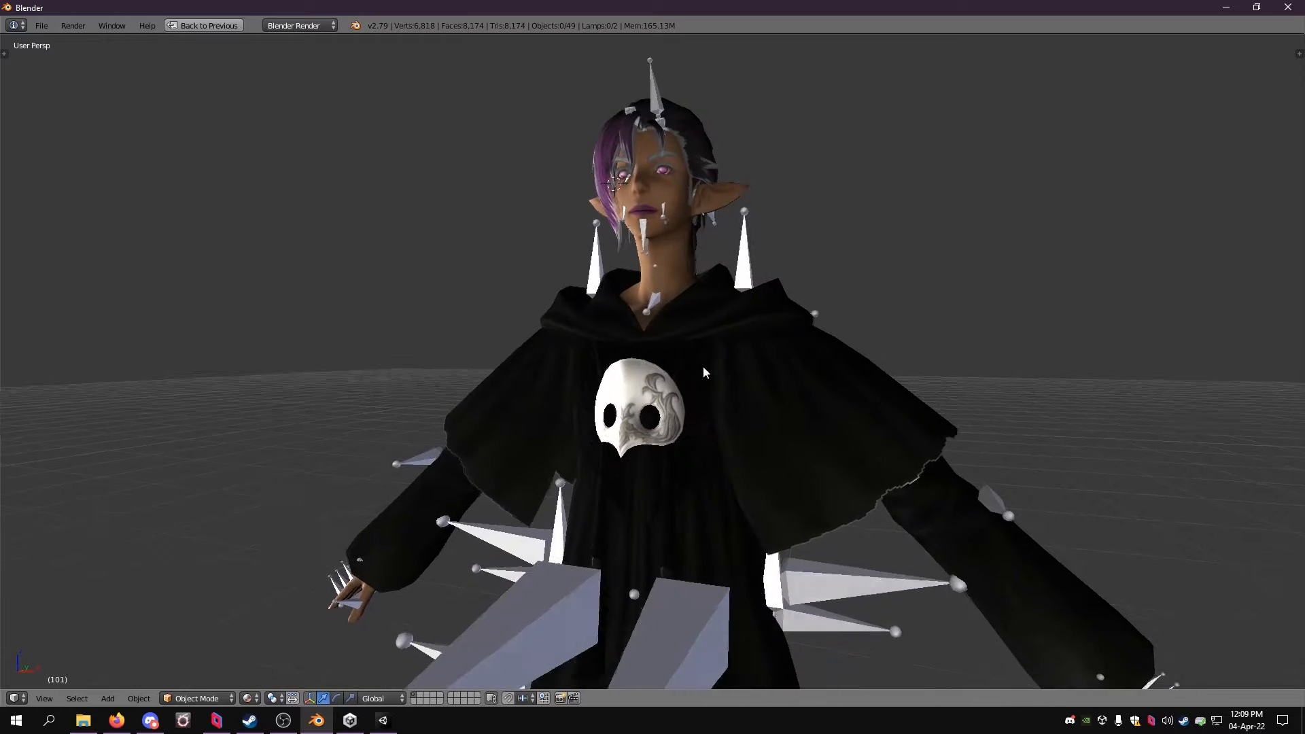
pyautogui.rightClick(627, 386)
pyautogui.scroll(4, 721, 409)
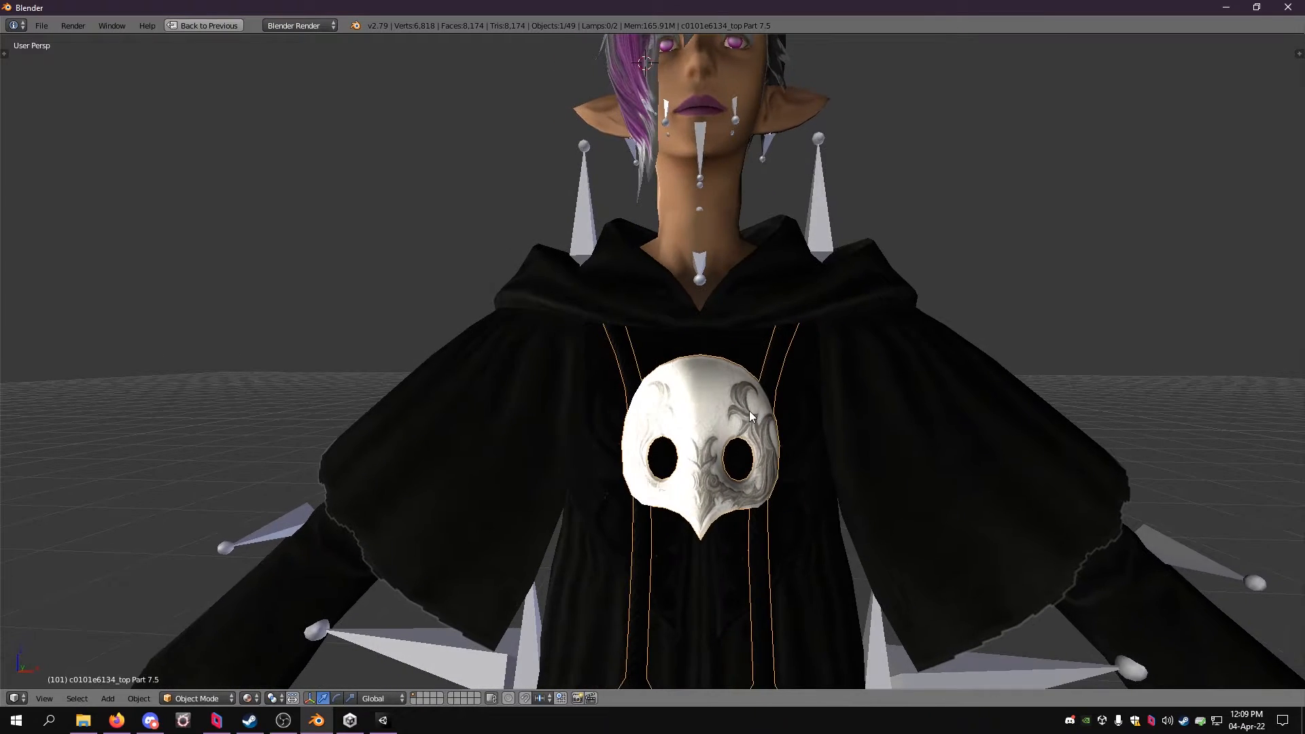
pyautogui.scroll(-3, 751, 416)
pyautogui.scroll(2, 724, 403)
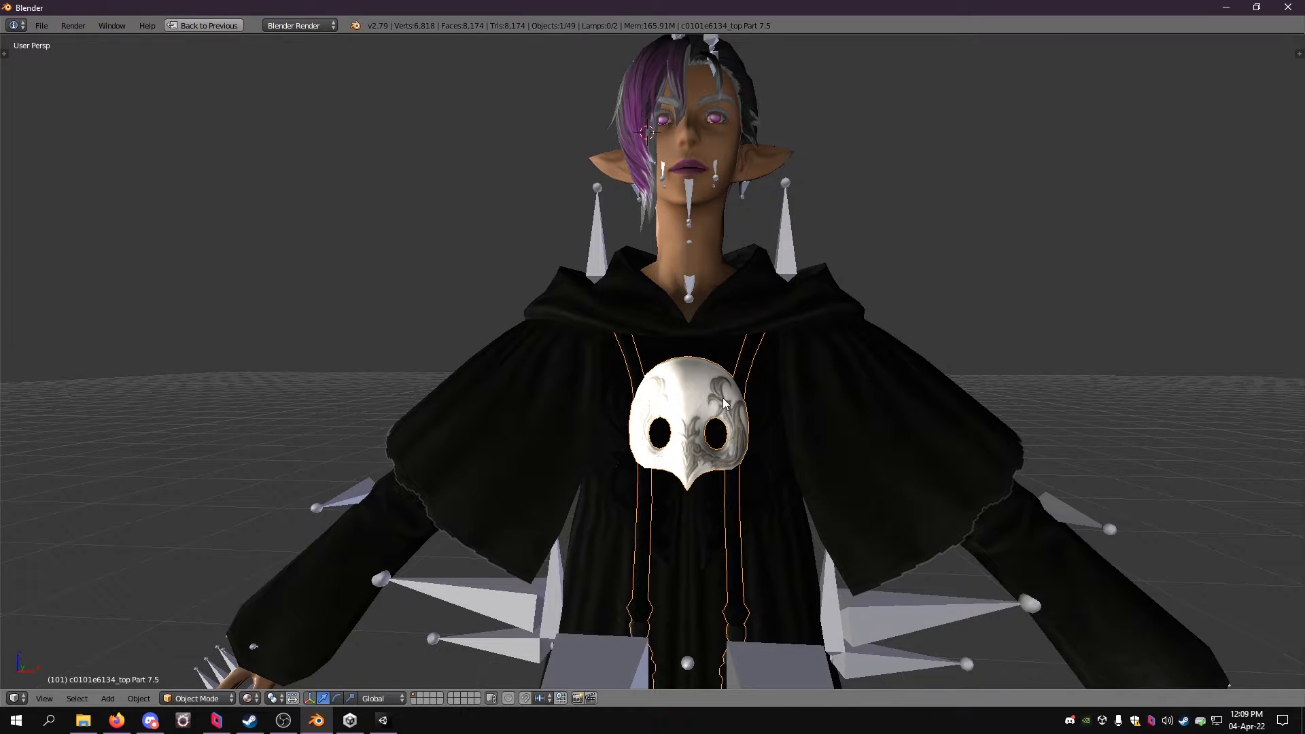
pyautogui.press('s')
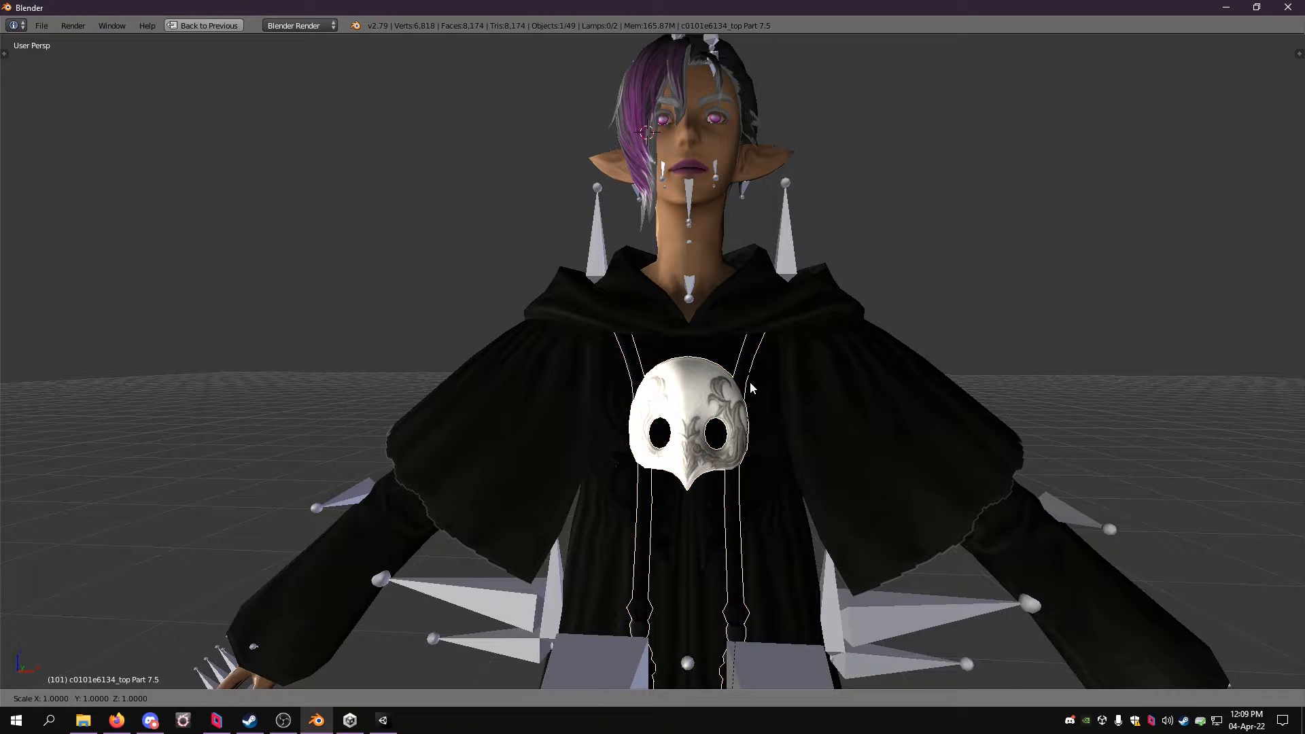
pyautogui.press('x')
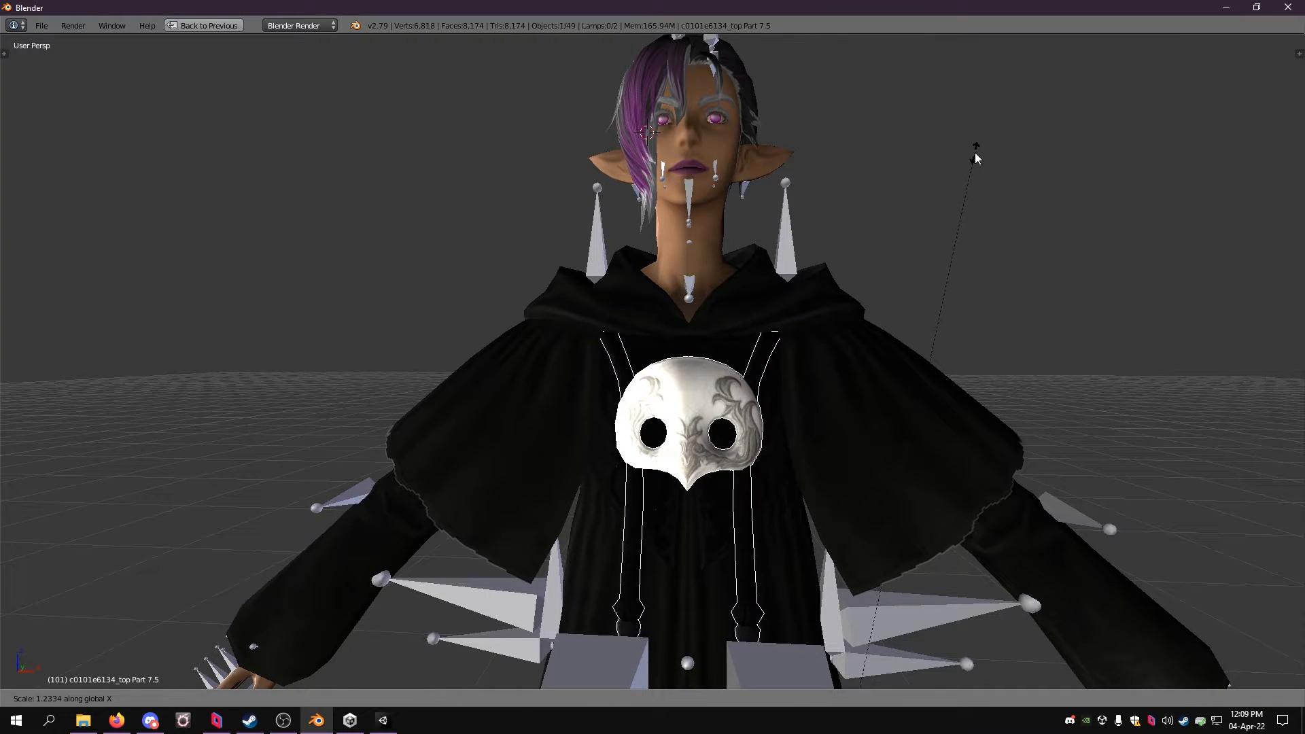
pyautogui.click(971, 183)
pyautogui.scroll(-5, 850, 324)
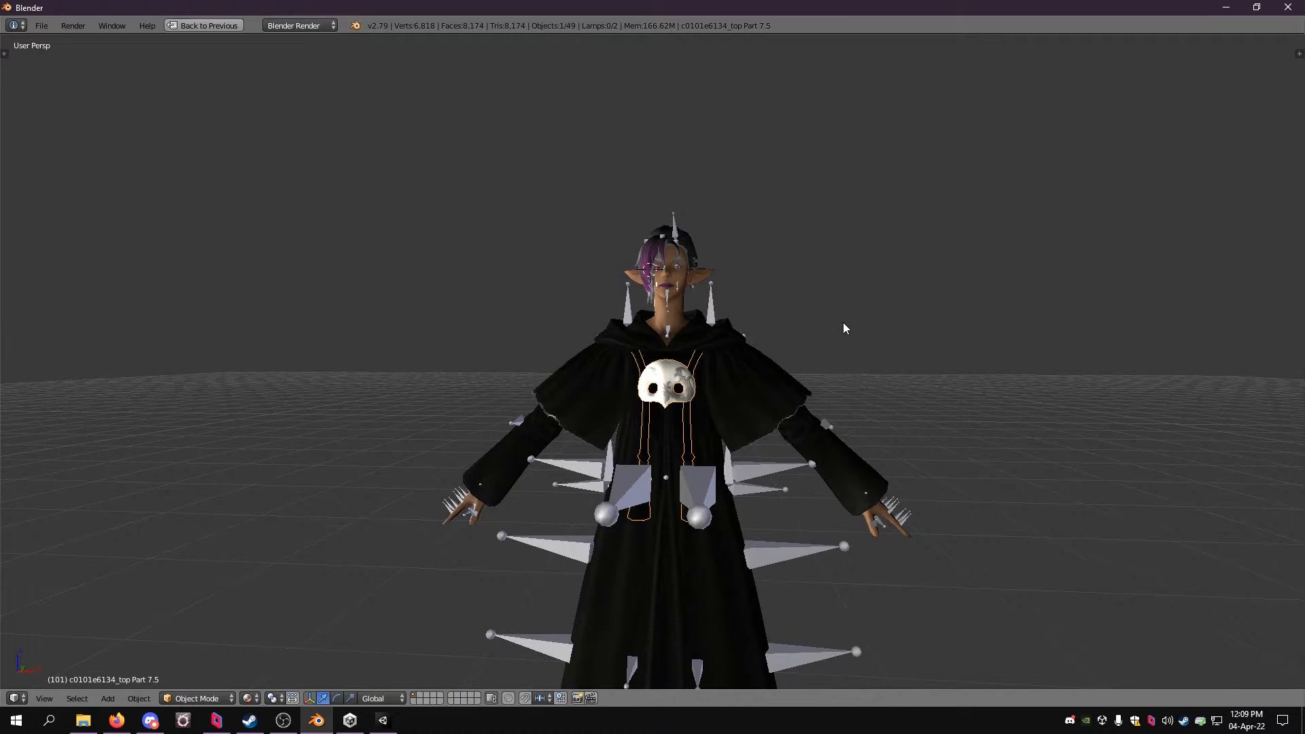
pyautogui.scroll(2, 800, 343)
pyautogui.press('a')
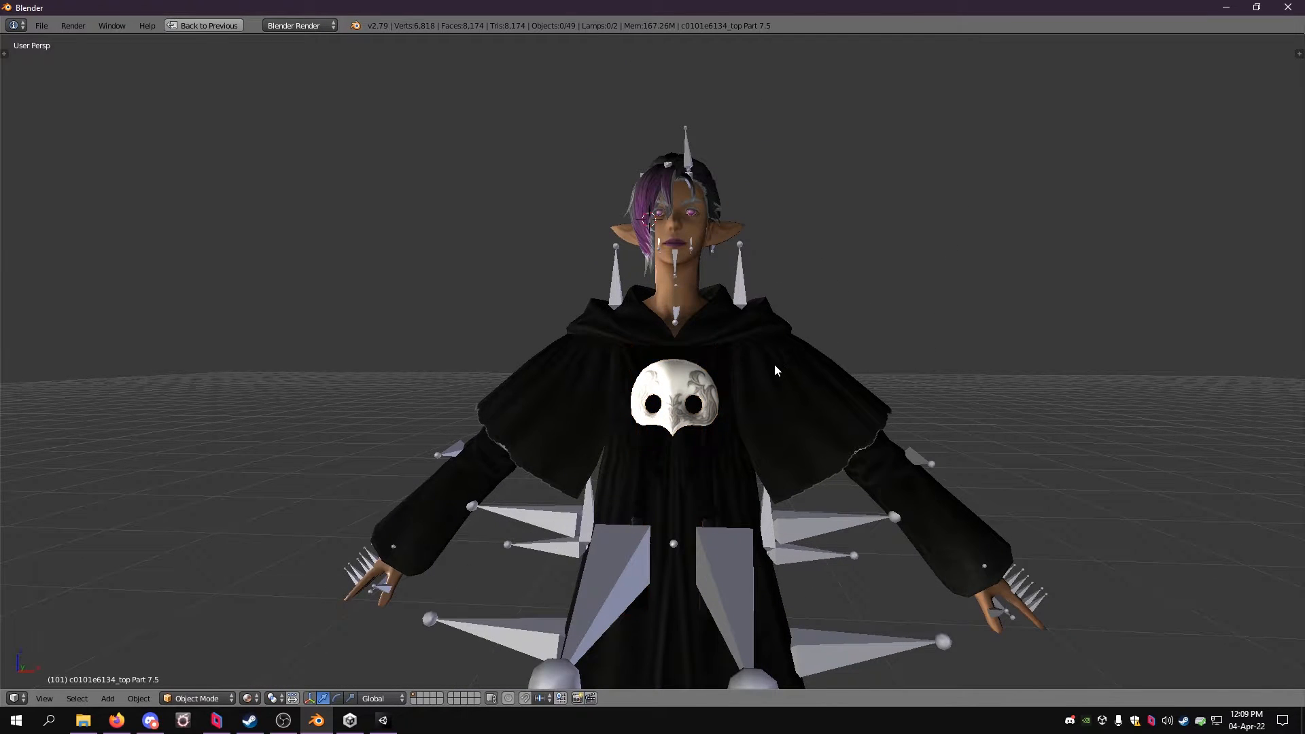
# Step: Preview the character in Rendered viewport shading, then return the viewport to non-rendered shading
pyautogui.scroll(-4, 773, 364)
pyautogui.moveTo(774, 365); pyautogui.dragTo(722, 382, button='middle')
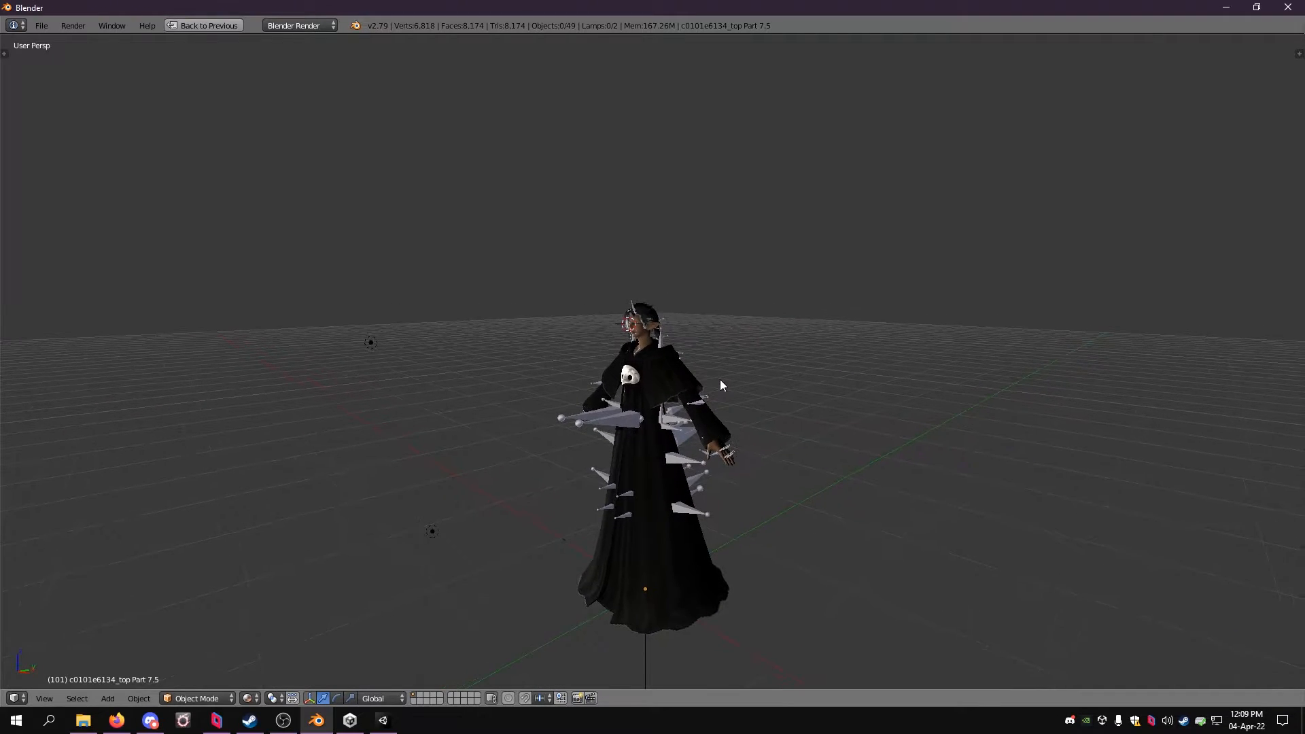
pyautogui.click(249, 698)
pyautogui.click(265, 614)
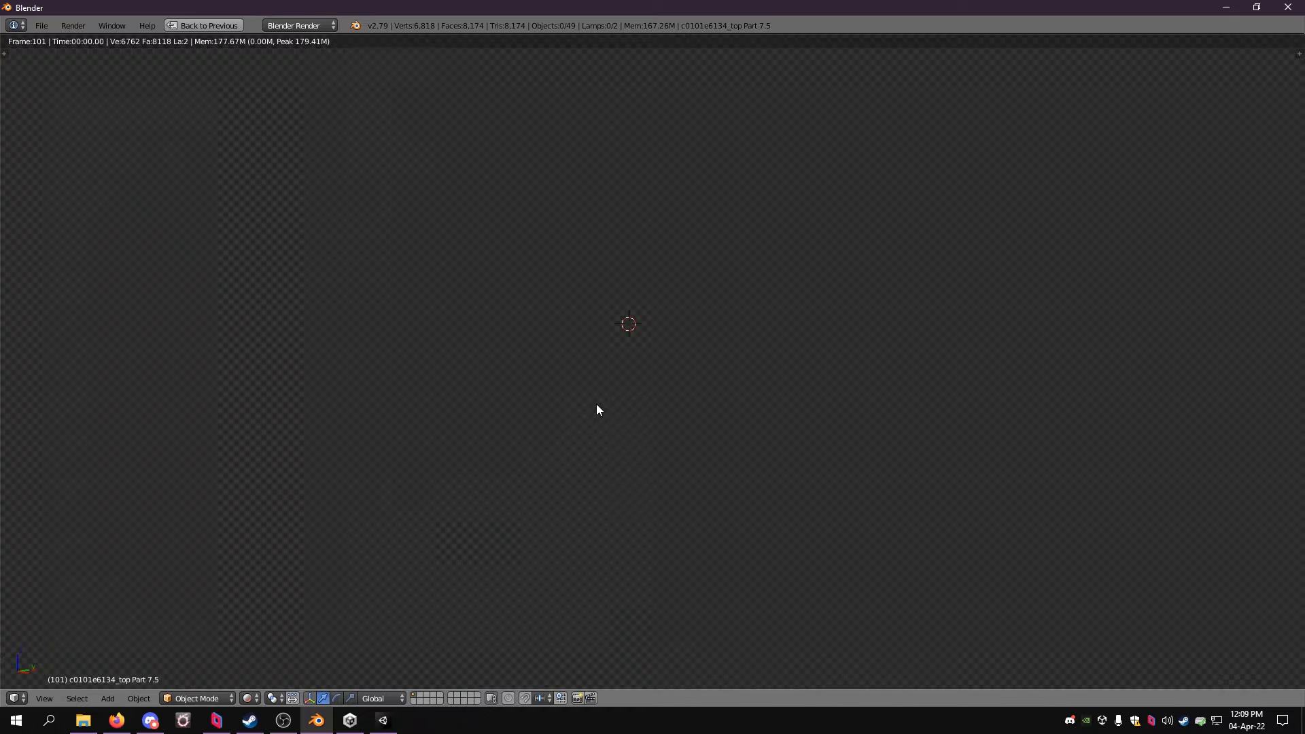
pyautogui.scroll(5, 626, 353)
pyautogui.moveTo(625, 353); pyautogui.dragTo(684, 395, button='middle')
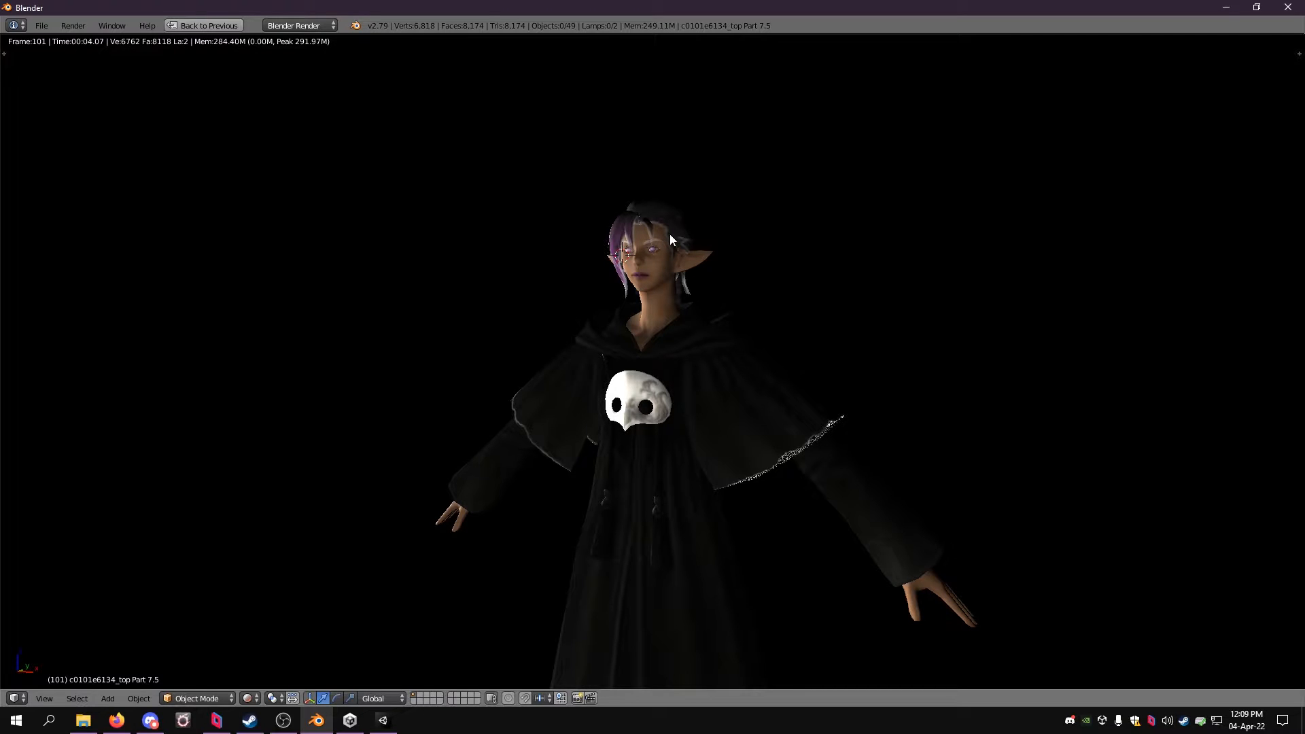
pyautogui.click(251, 699)
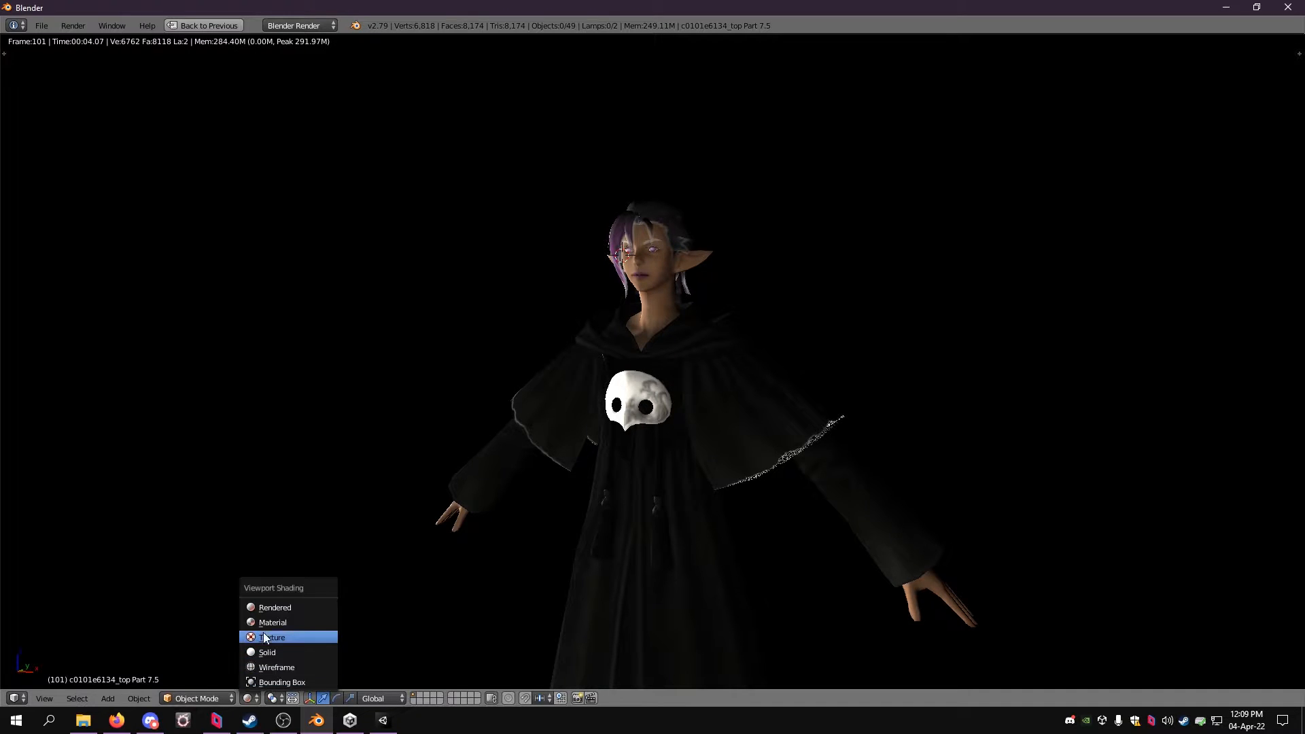
pyautogui.click(265, 630)
pyautogui.scroll(-2, 728, 294)
pyautogui.moveTo(728, 317); pyautogui.dragTo(759, 223, button='middle')
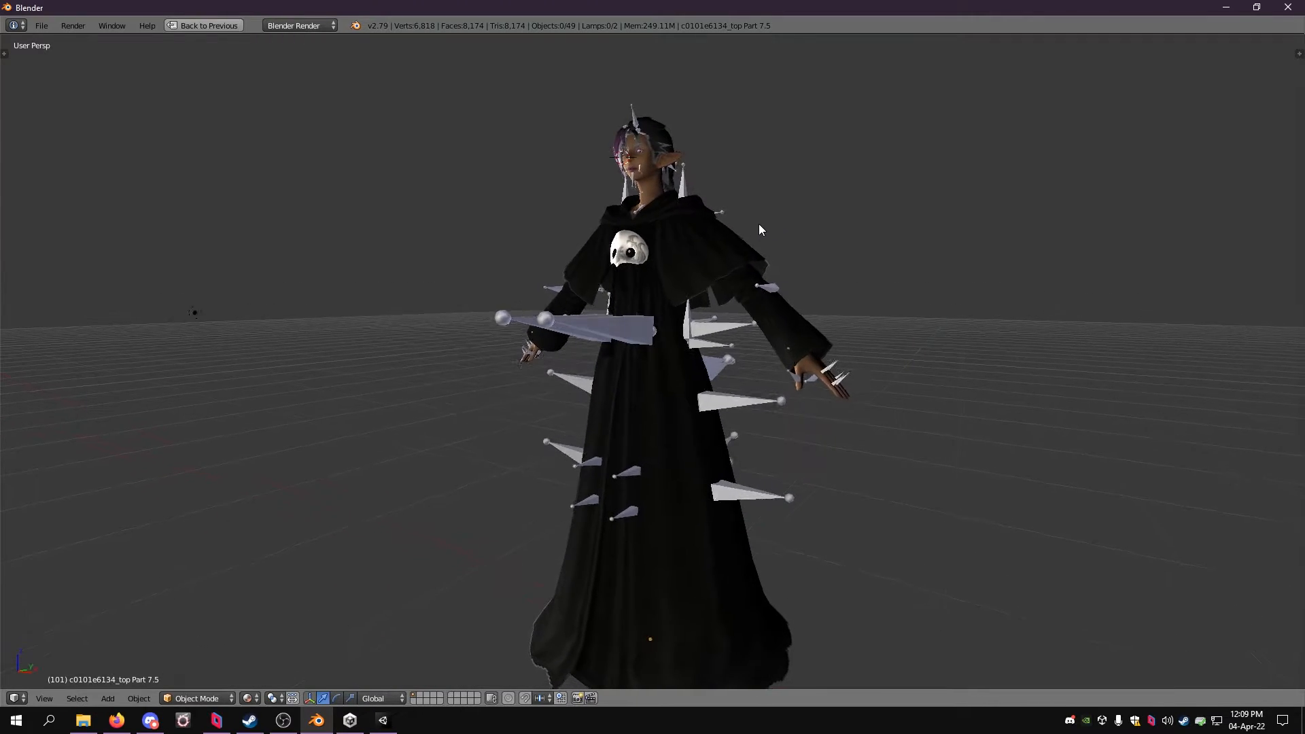
# Step: Select the n_root armature and bring up the Cats plugin tools beside the viewport
pyautogui.scroll(-3, 752, 224)
pyautogui.scroll(2, 752, 230)
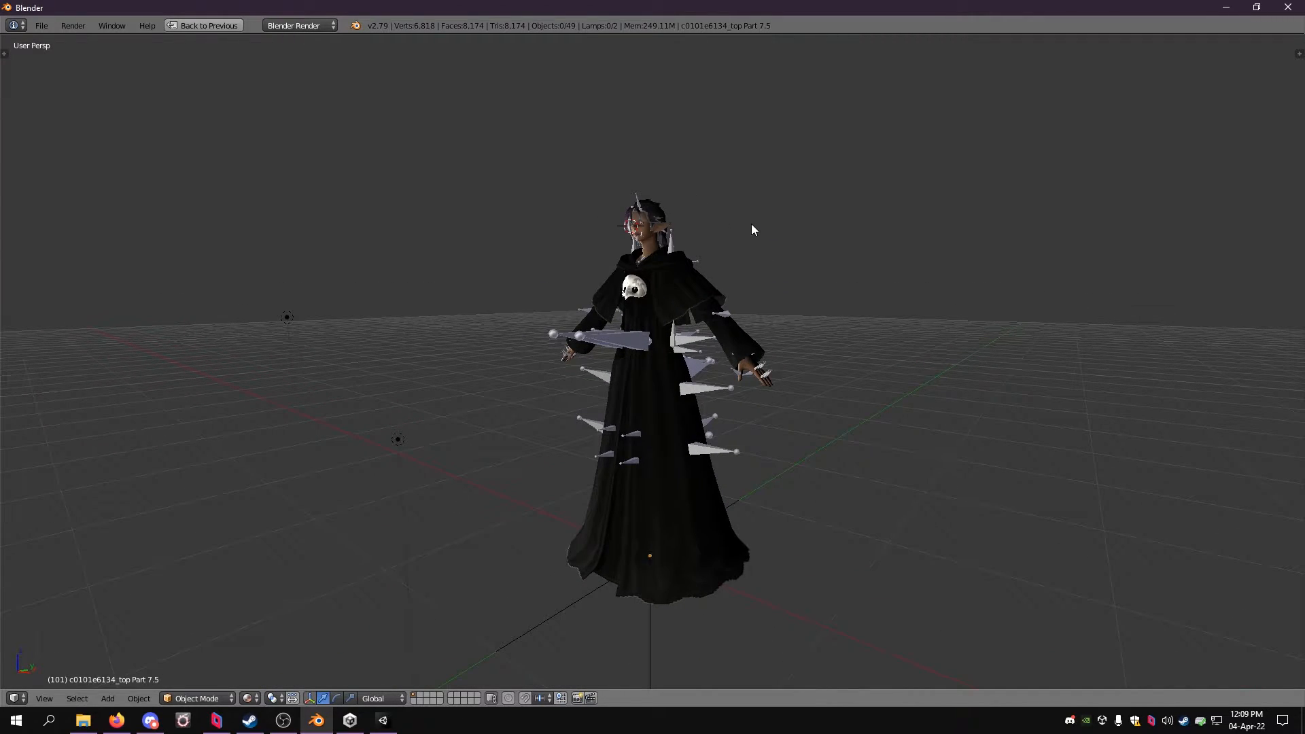
pyautogui.rightClick(634, 345)
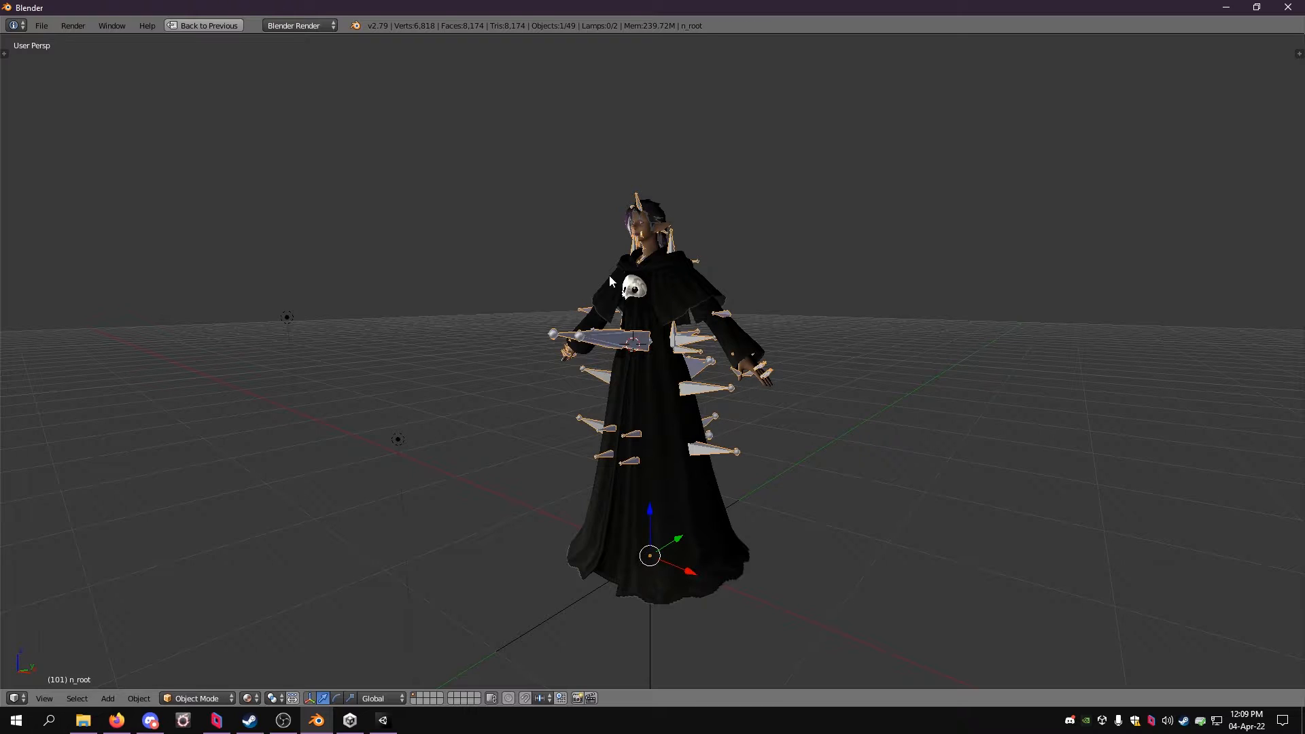
pyautogui.scroll(8, 680, 296)
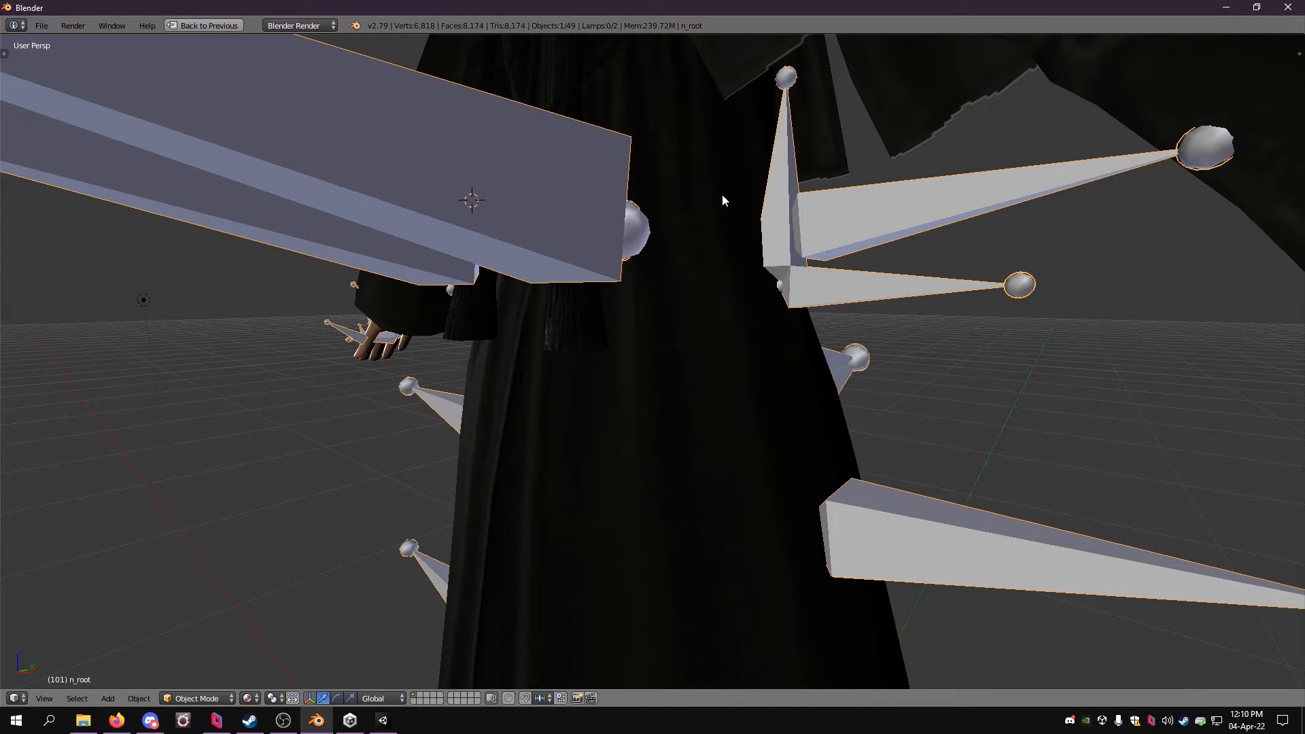
pyautogui.moveTo(722, 197); pyautogui.dragTo(690, 330, button='middle')
pyautogui.scroll(-8, 689, 313)
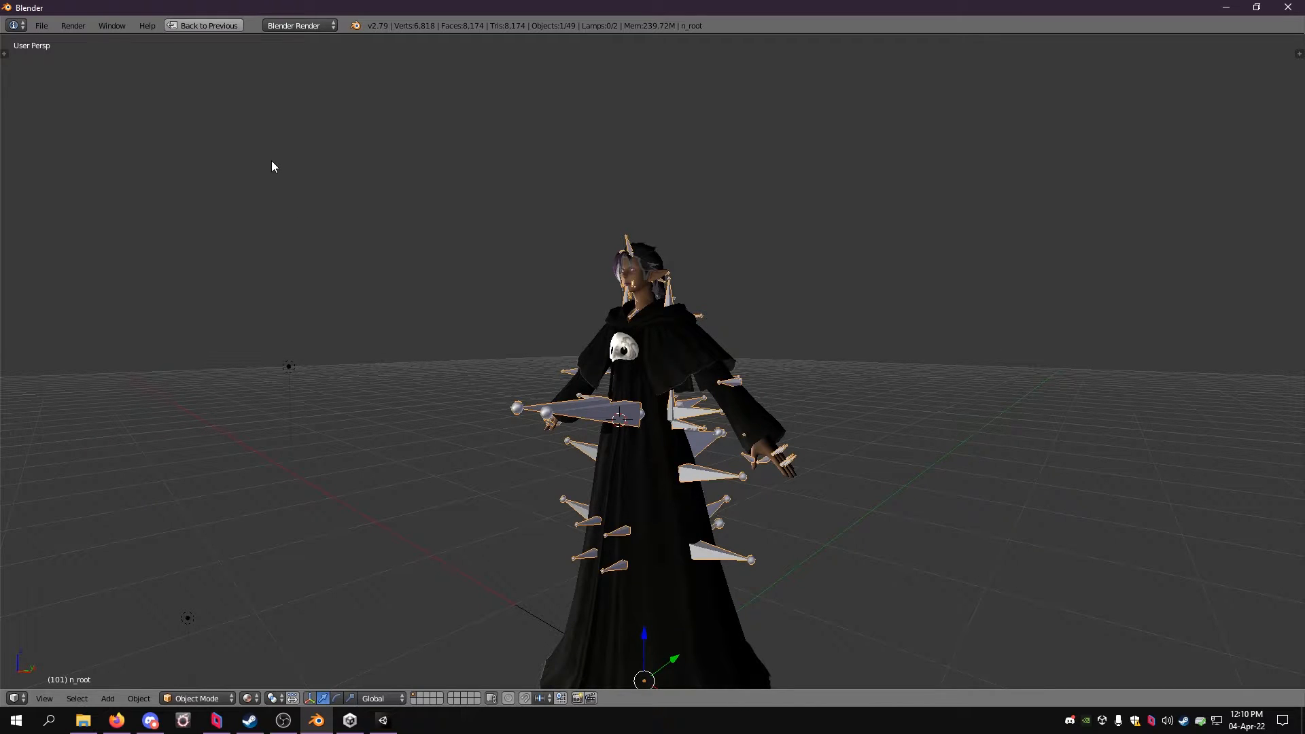
pyautogui.press('t')
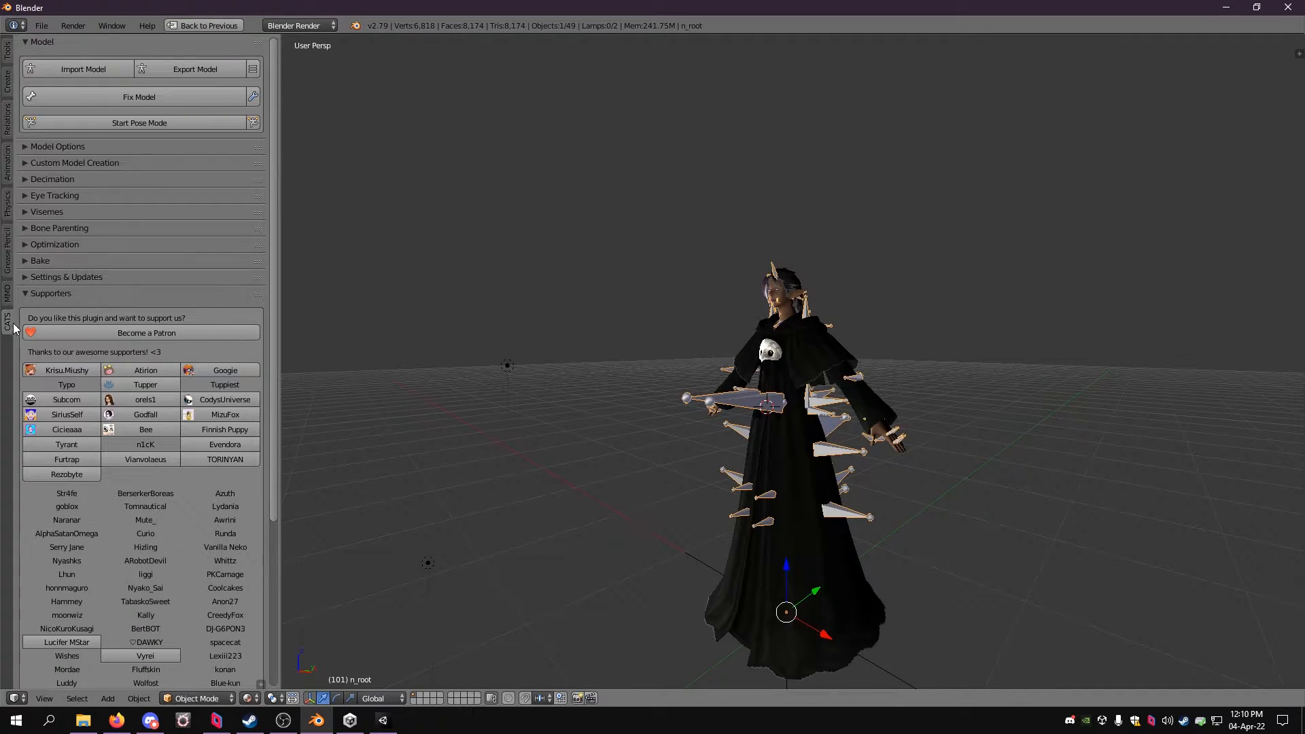
pyautogui.scroll(-8, 132, 326)
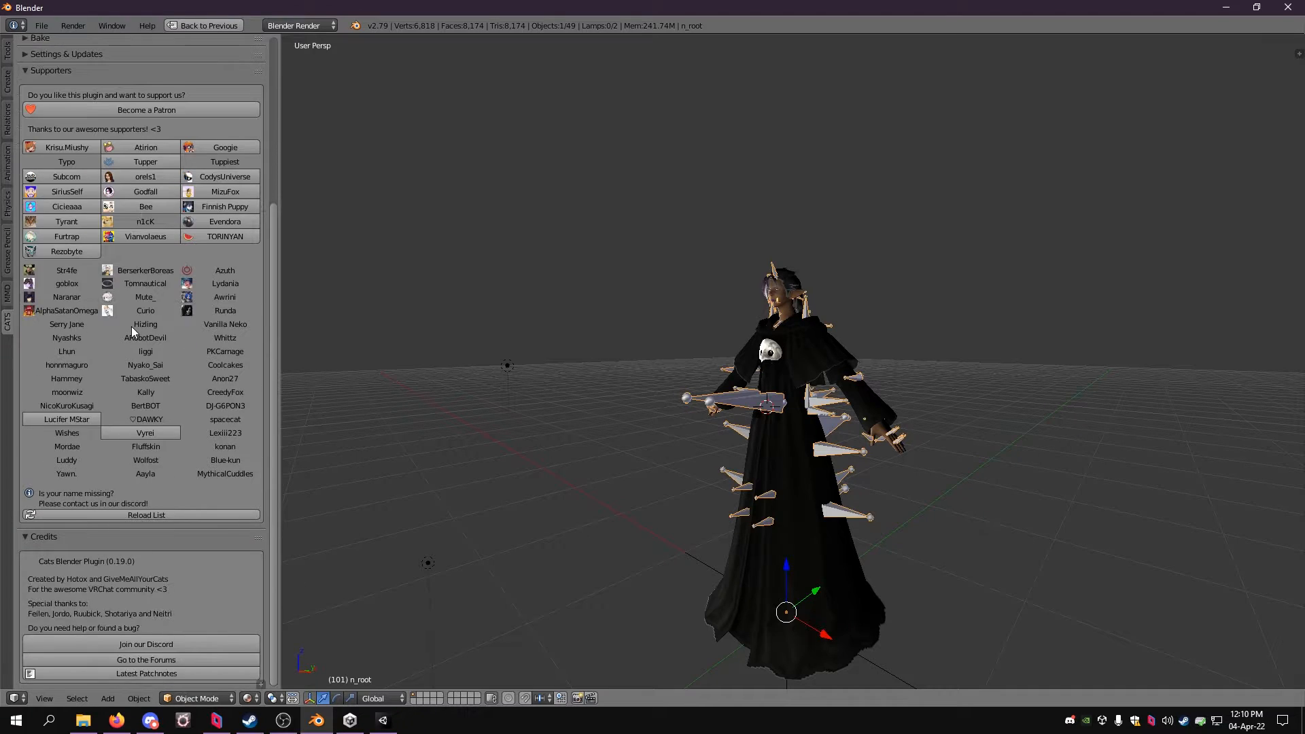
pyautogui.scroll(8, 132, 326)
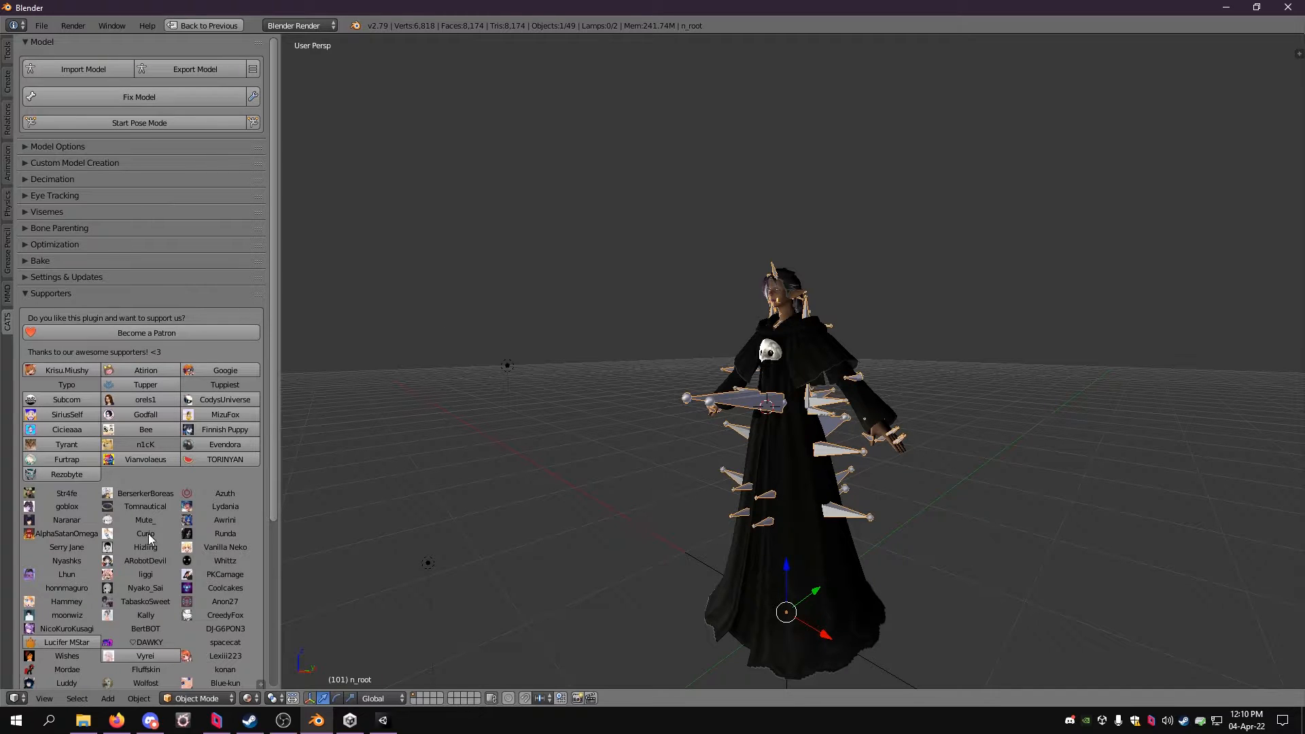
# Step: Switch to Firefox to look over the YouTube VTuber avatar tutorial's description, and check the open Unity project
pyautogui.click(121, 717)
pyautogui.scroll(-4, 529, 418)
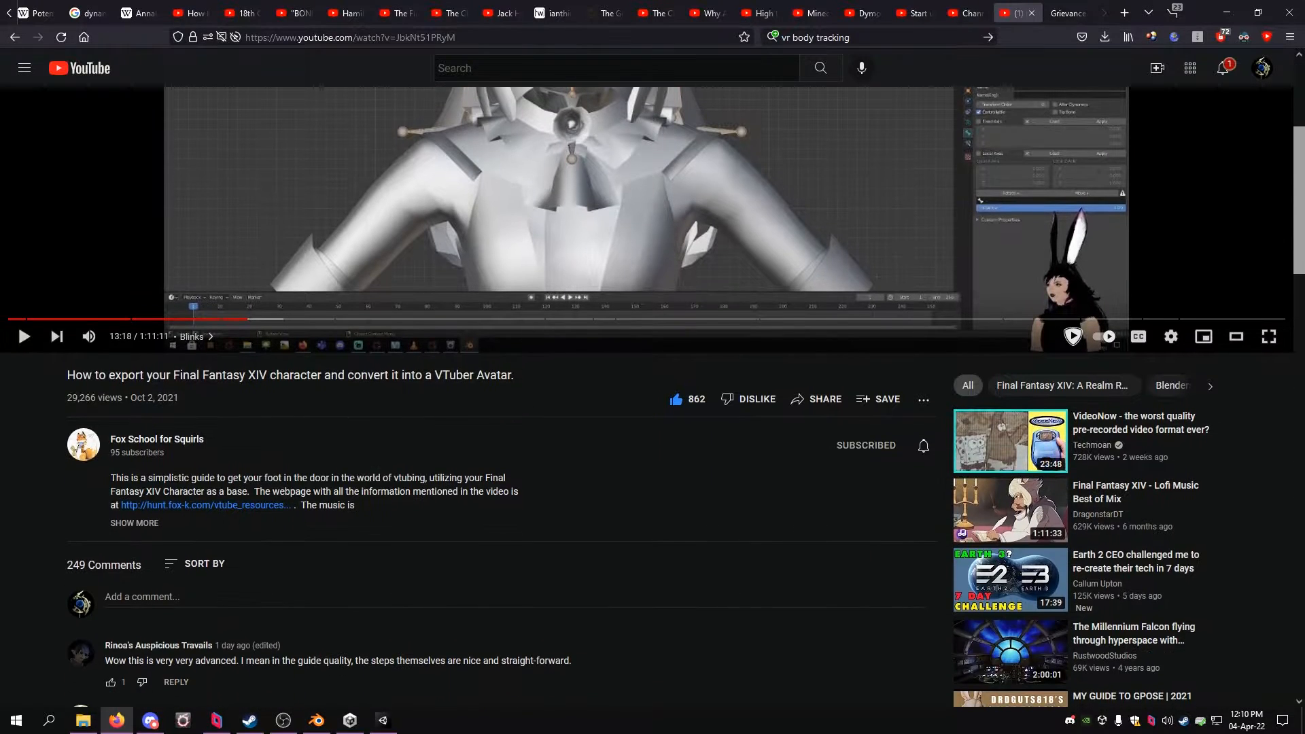
pyautogui.scroll(4, 375, 519)
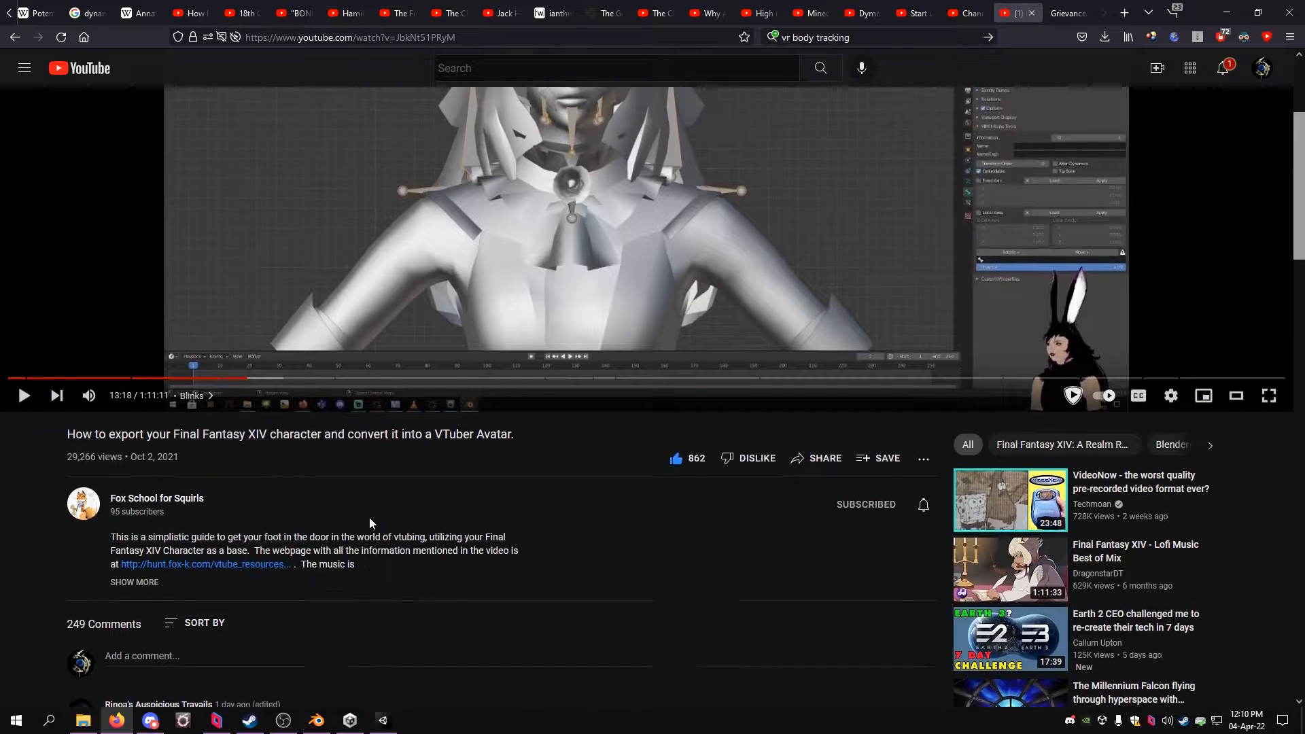
pyautogui.click(383, 722)
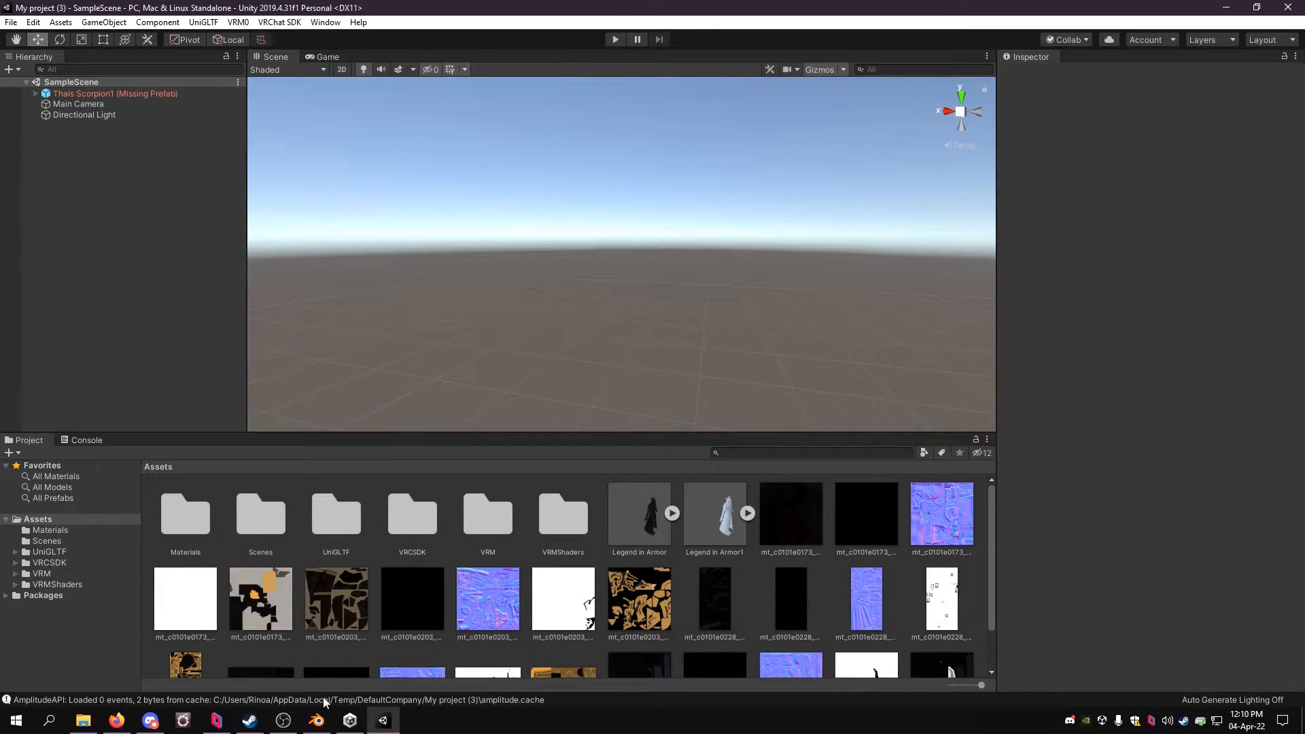
# Step: Switch back to Blender and run the Cats plugin's Fix Model on the character
pyautogui.click(316, 720)
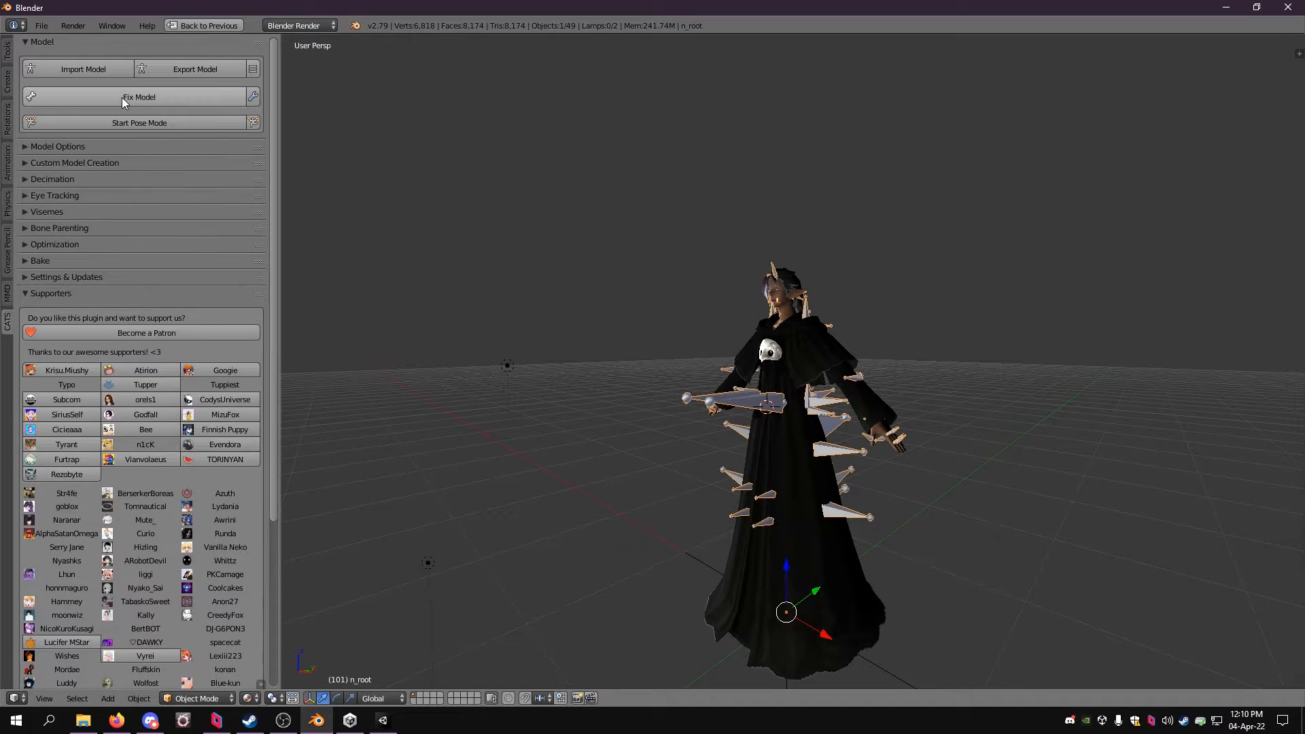
pyautogui.click(143, 99)
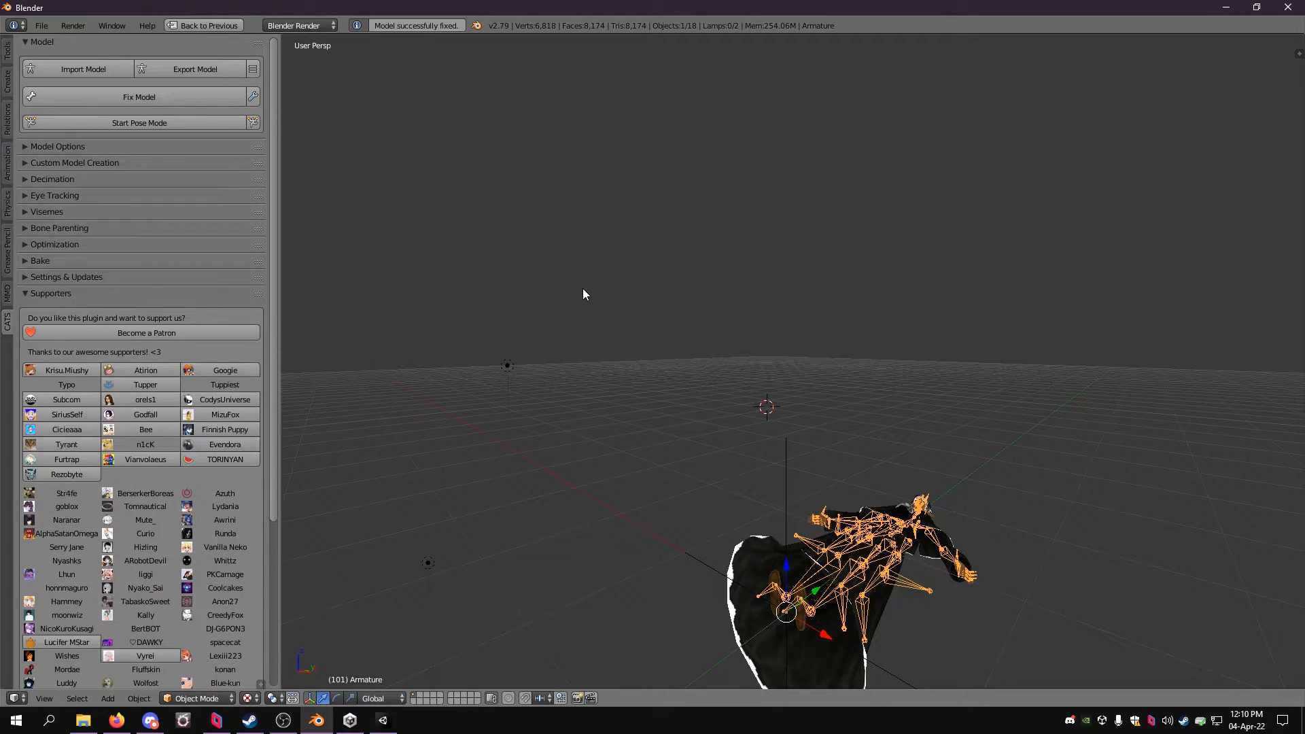
# Step: Set the Armature's X rotation to 90° to stand the character upright, and inspect the head and shoulders up close
pyautogui.hotkey('ctrl', 'Up')
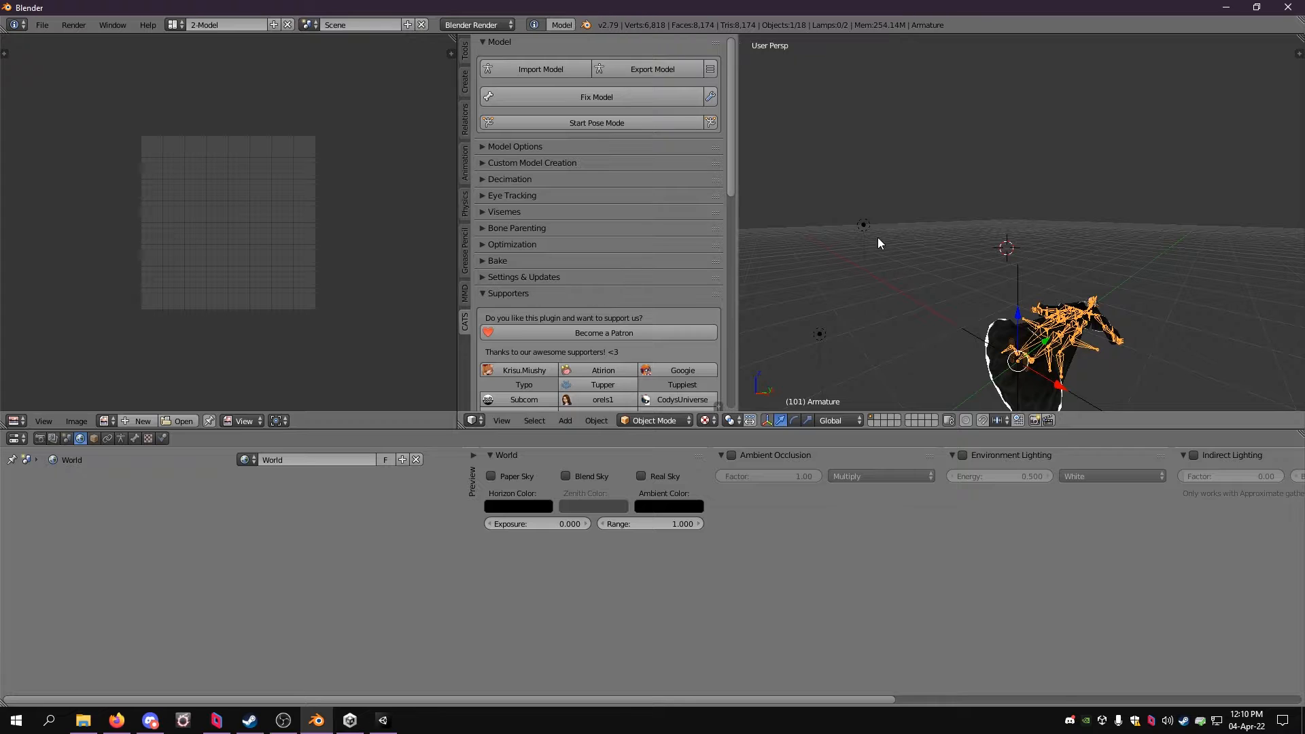
pyautogui.click(93, 439)
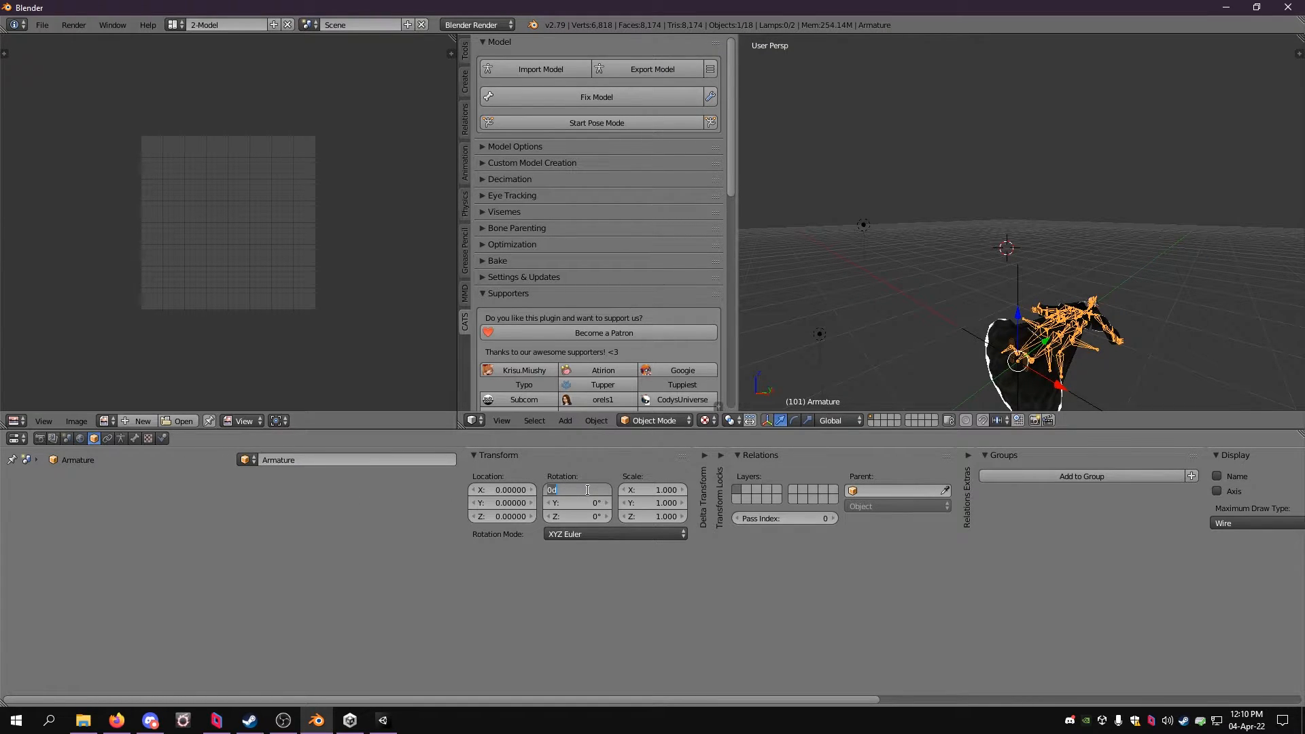
pyautogui.press('Return')
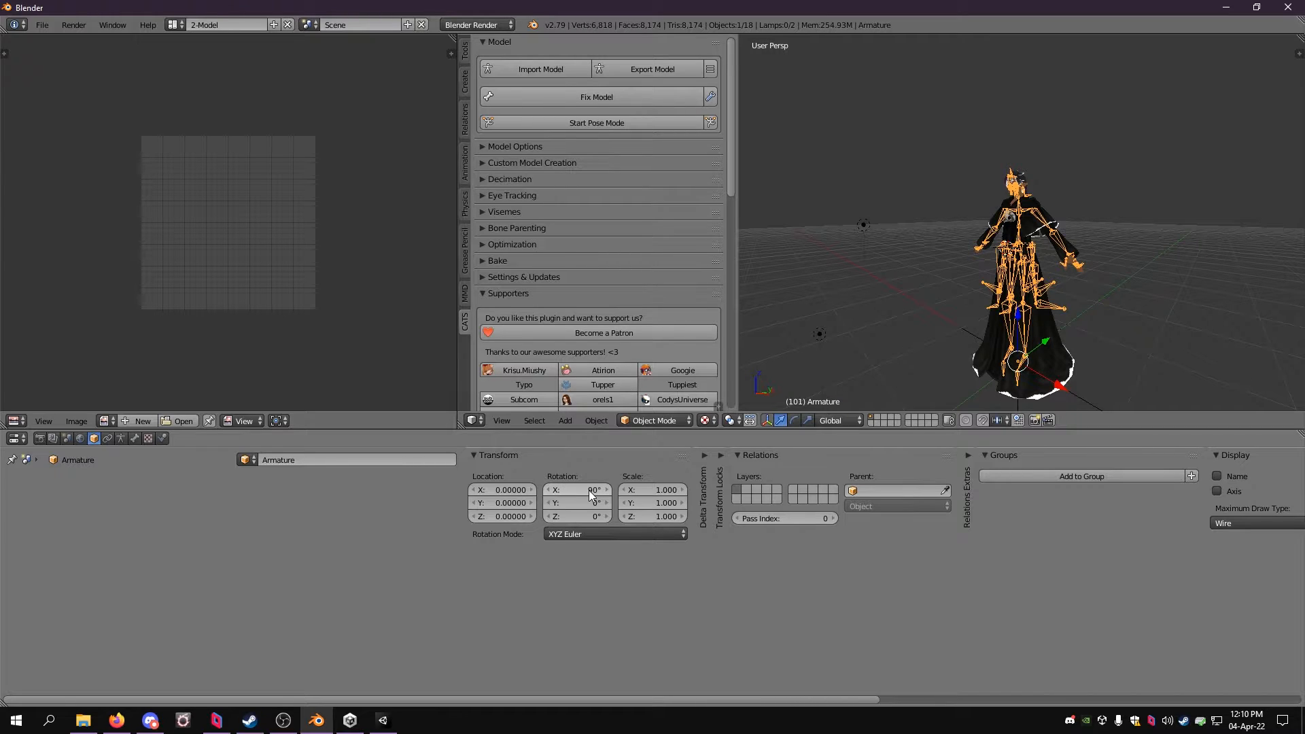
pyautogui.hotkey('ctrl', 'Up')
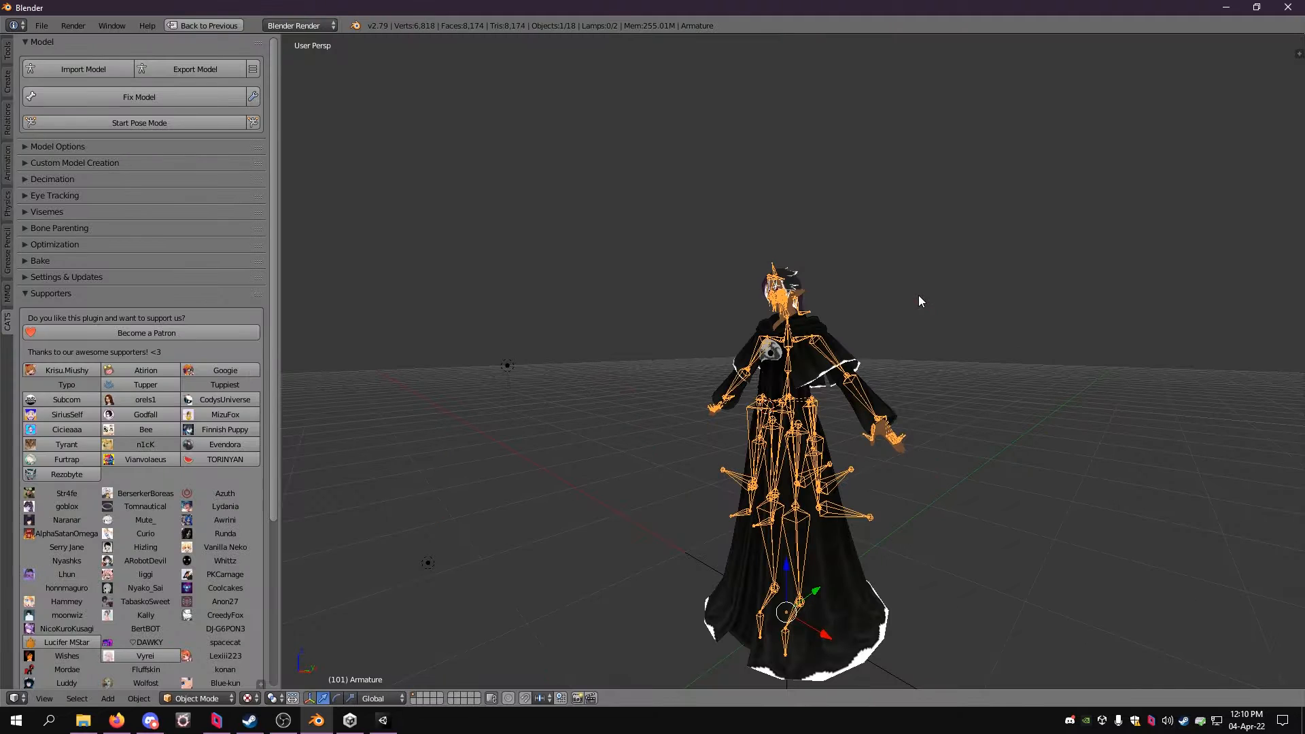
pyautogui.scroll(3, 798, 345)
pyautogui.moveTo(798, 345); pyautogui.dragTo(884, 366, button='middle')
pyautogui.scroll(3, 883, 365)
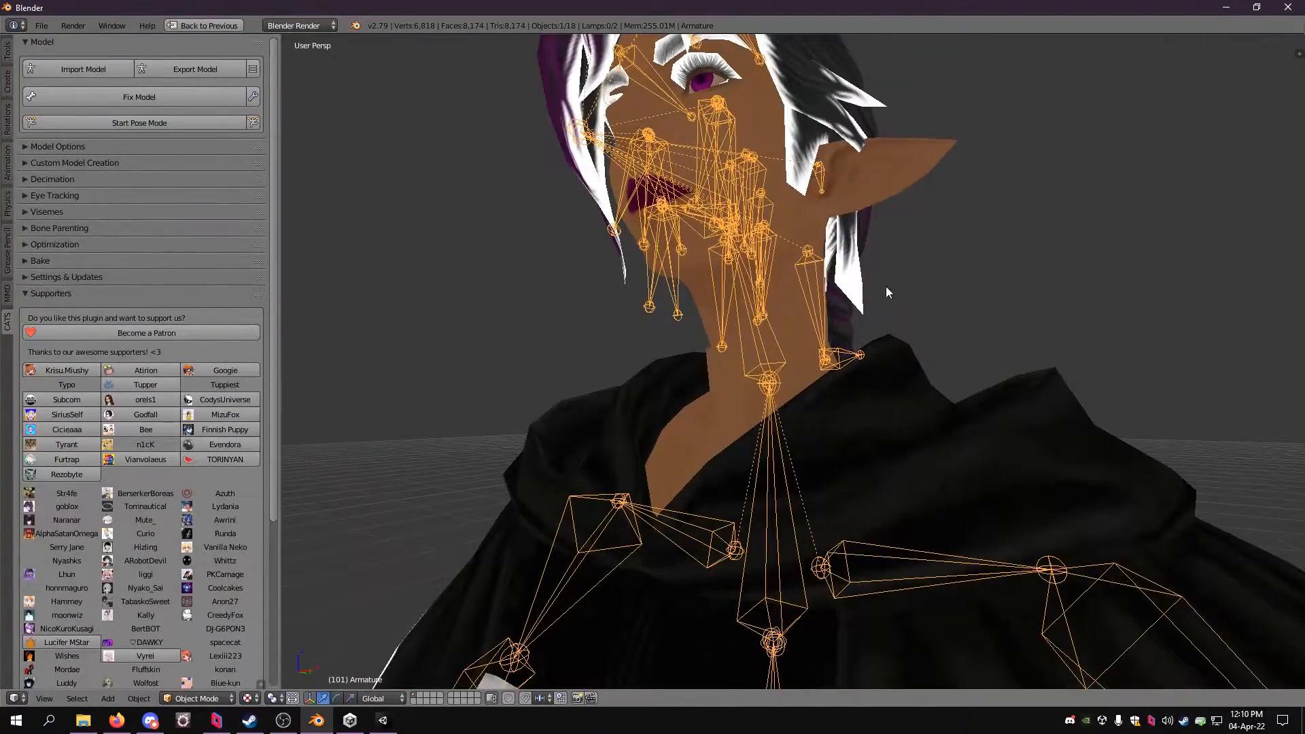
# Step: Inspect the upright character's mesh and bones from the head down to the robe's hem
pyautogui.moveTo(887, 287); pyautogui.dragTo(941, 341, button='middle')
pyautogui.scroll(-3, 946, 343)
pyautogui.rightClick(854, 298)
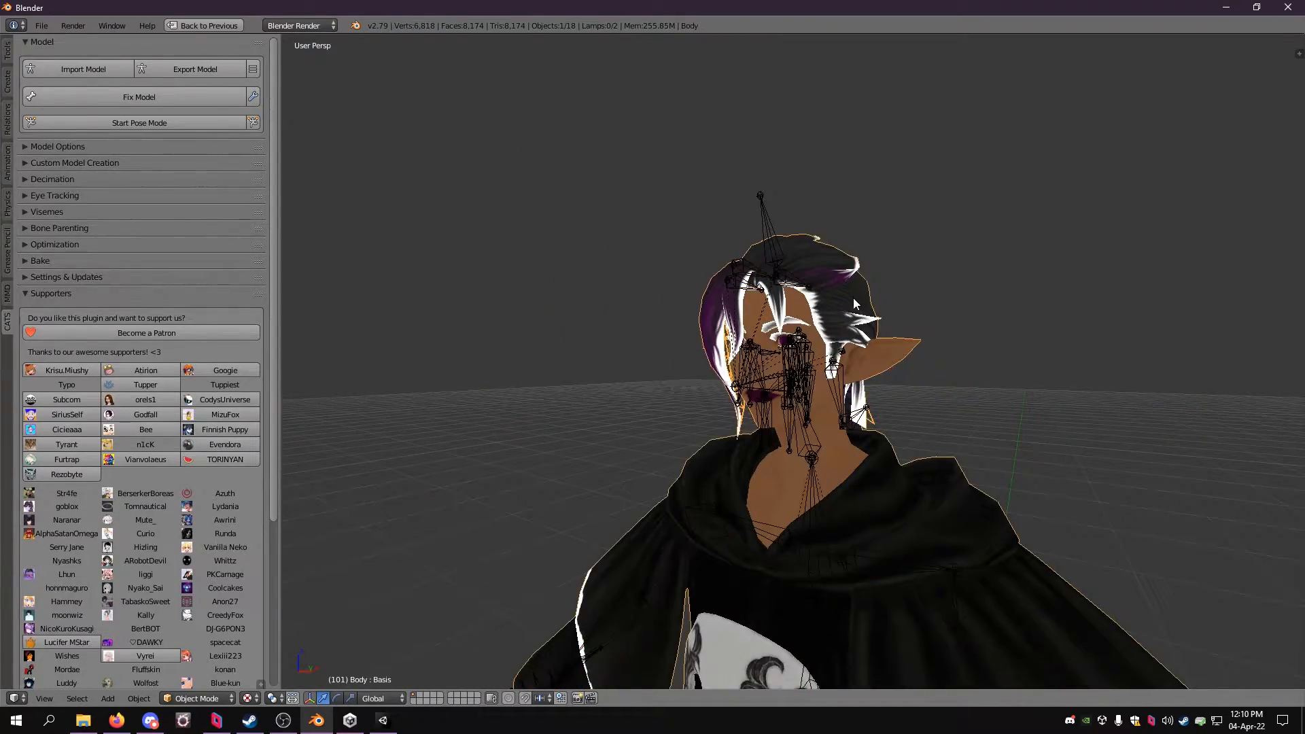
pyautogui.keyDown('shift'); pyautogui.moveTo(924, 407); pyautogui.dragTo(912, 202, button='middle'); pyautogui.keyUp('shift')
pyautogui.scroll(-6, 904, 211)
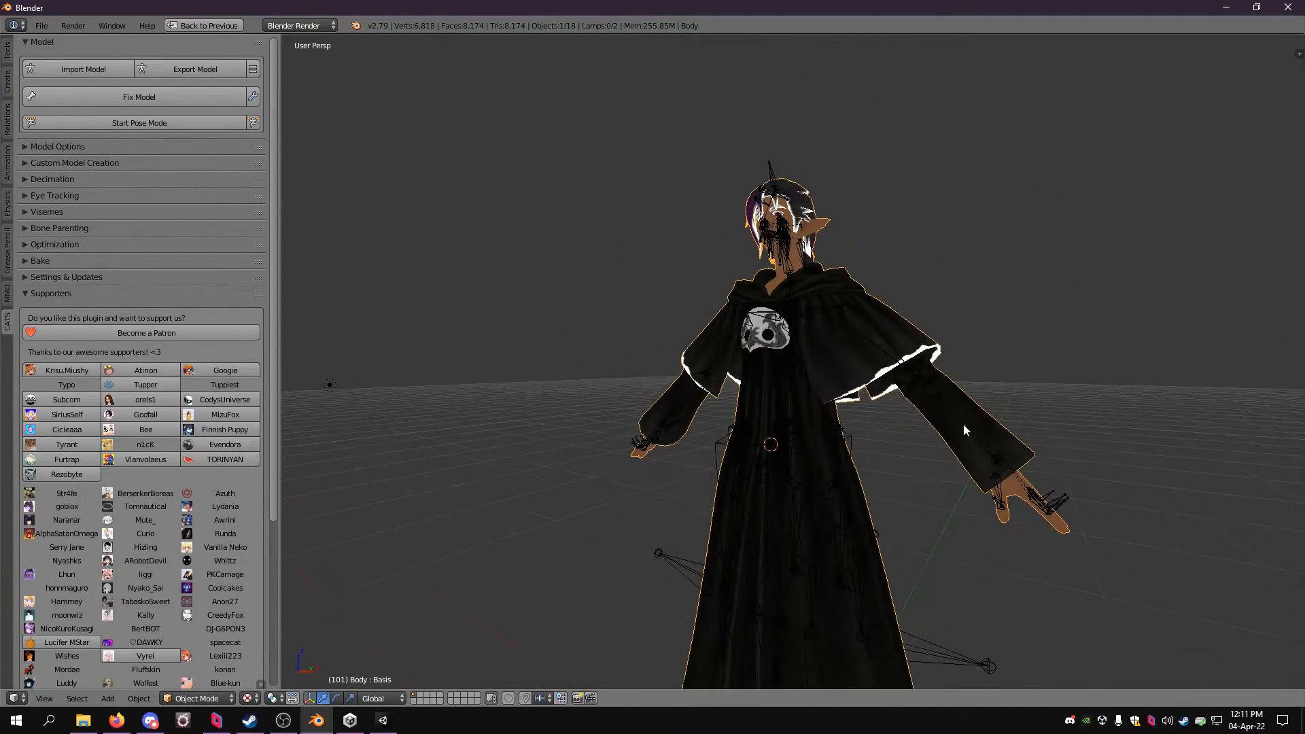
pyautogui.moveTo(919, 488); pyautogui.dragTo(870, 316, button='middle')
pyautogui.keyDown('shift'); pyautogui.moveTo(872, 156); pyautogui.dragTo(872, 433, button='middle'); pyautogui.keyUp('shift')
pyautogui.keyDown('shift'); pyautogui.moveTo(873, 279); pyautogui.dragTo(876, 363, button='middle'); pyautogui.keyUp('shift')
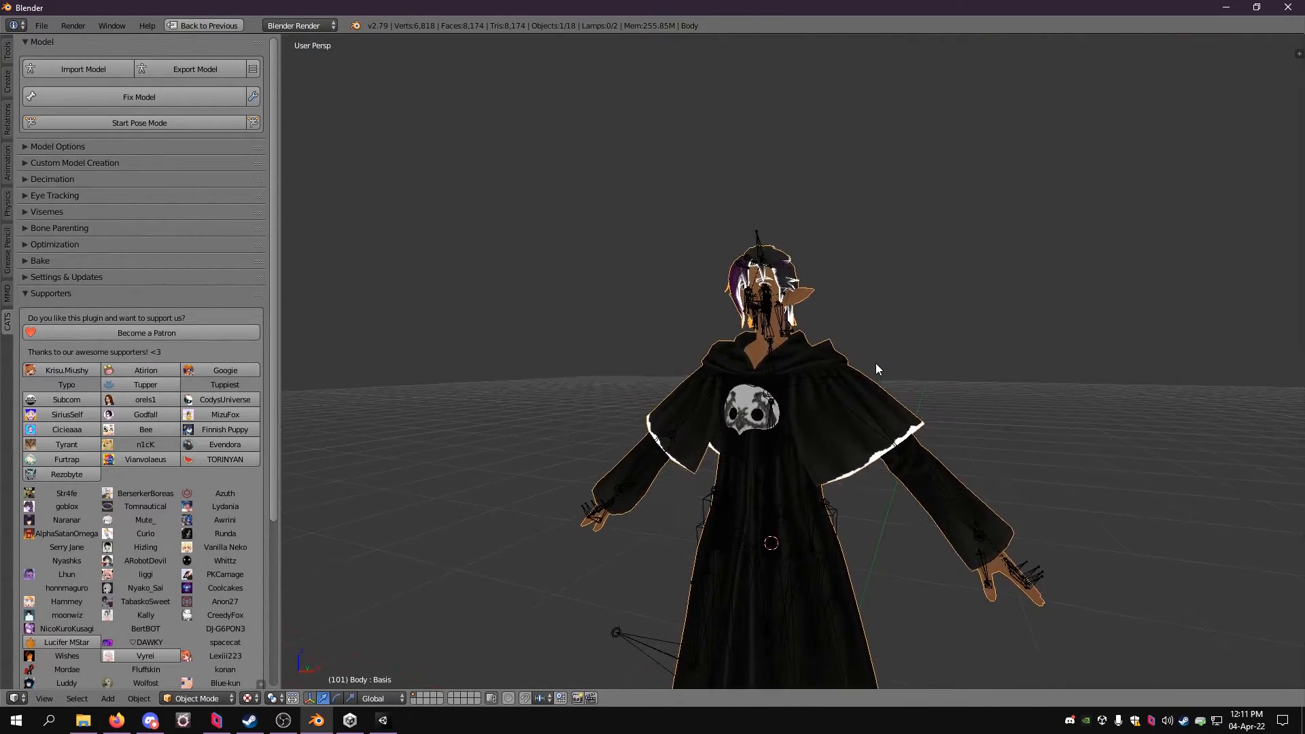
pyautogui.scroll(4, 875, 371)
pyautogui.scroll(-8, 875, 373)
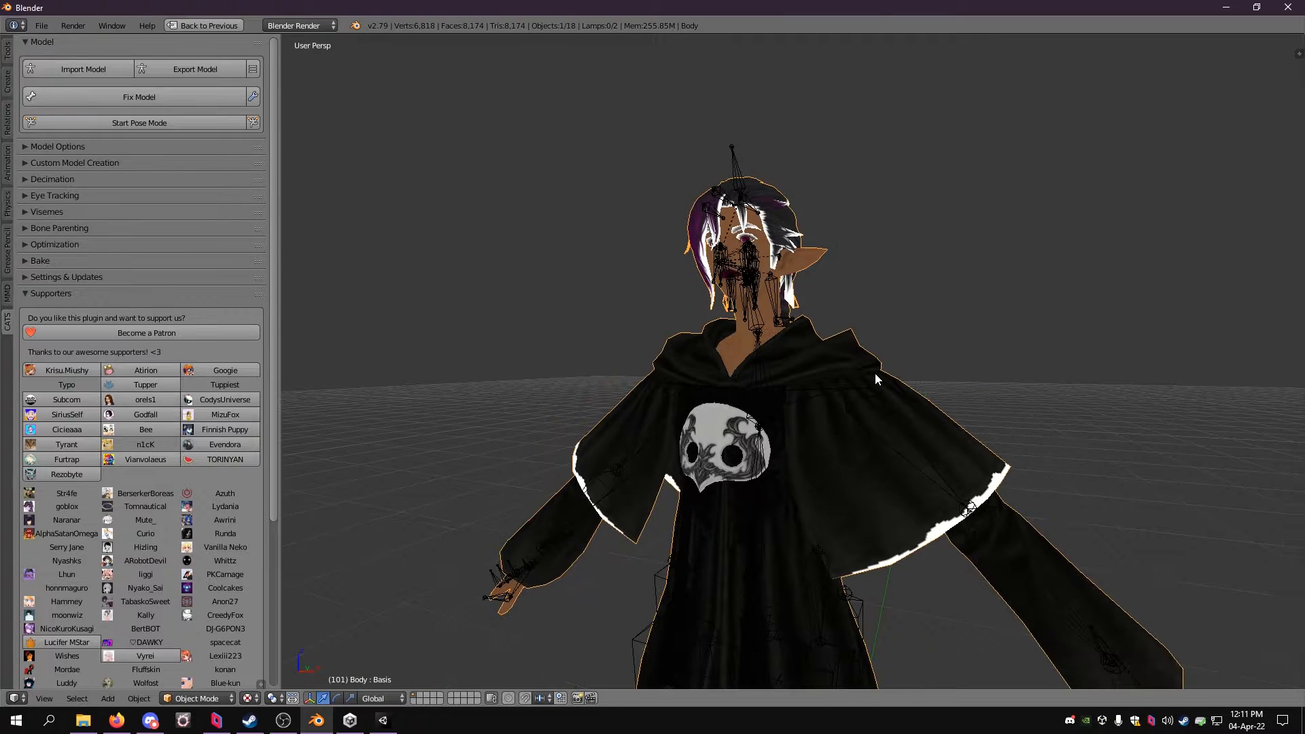
pyautogui.keyDown('shift'); pyautogui.moveTo(878, 407); pyautogui.dragTo(878, 267, button='middle'); pyautogui.keyUp('shift')
pyautogui.click(867, 447)
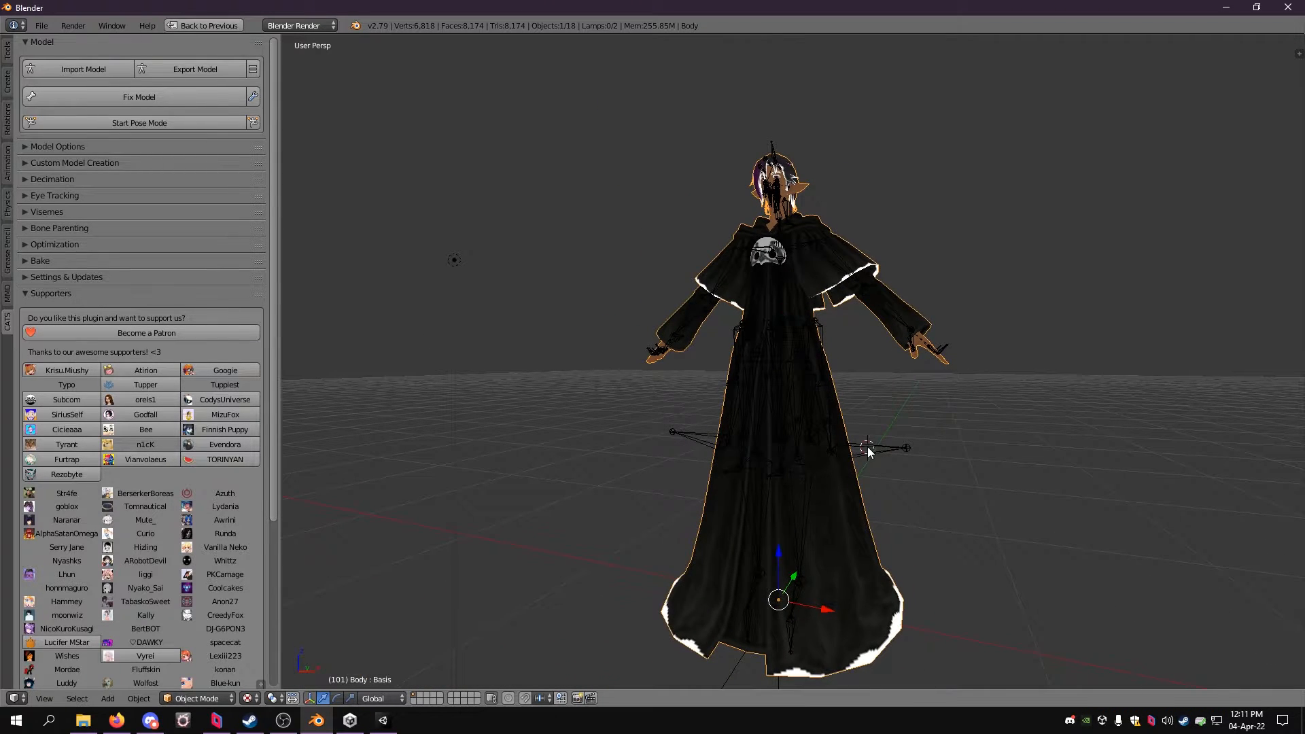
# Step: Select the armature and start the Cats model export, continuing despite the material optimization warning
pyautogui.rightClick(867, 447)
pyautogui.click(198, 68)
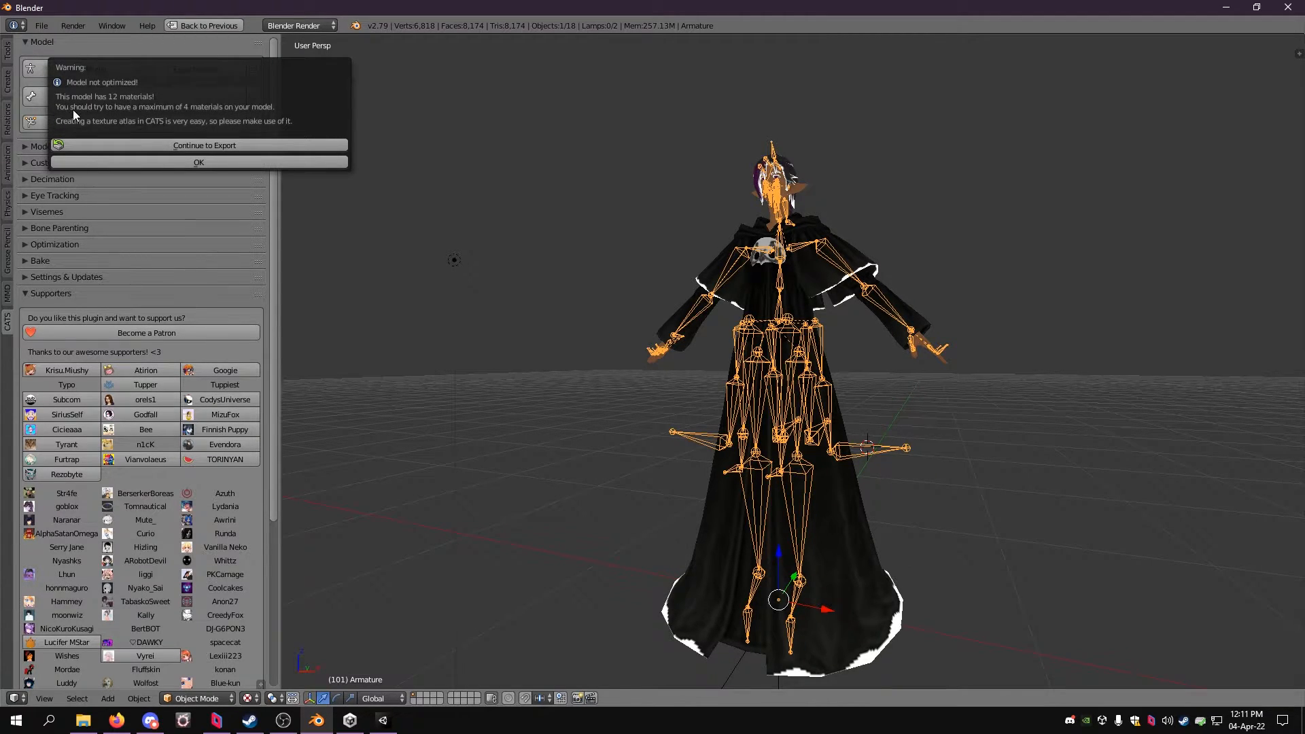
pyautogui.click(197, 147)
pyautogui.click(199, 158)
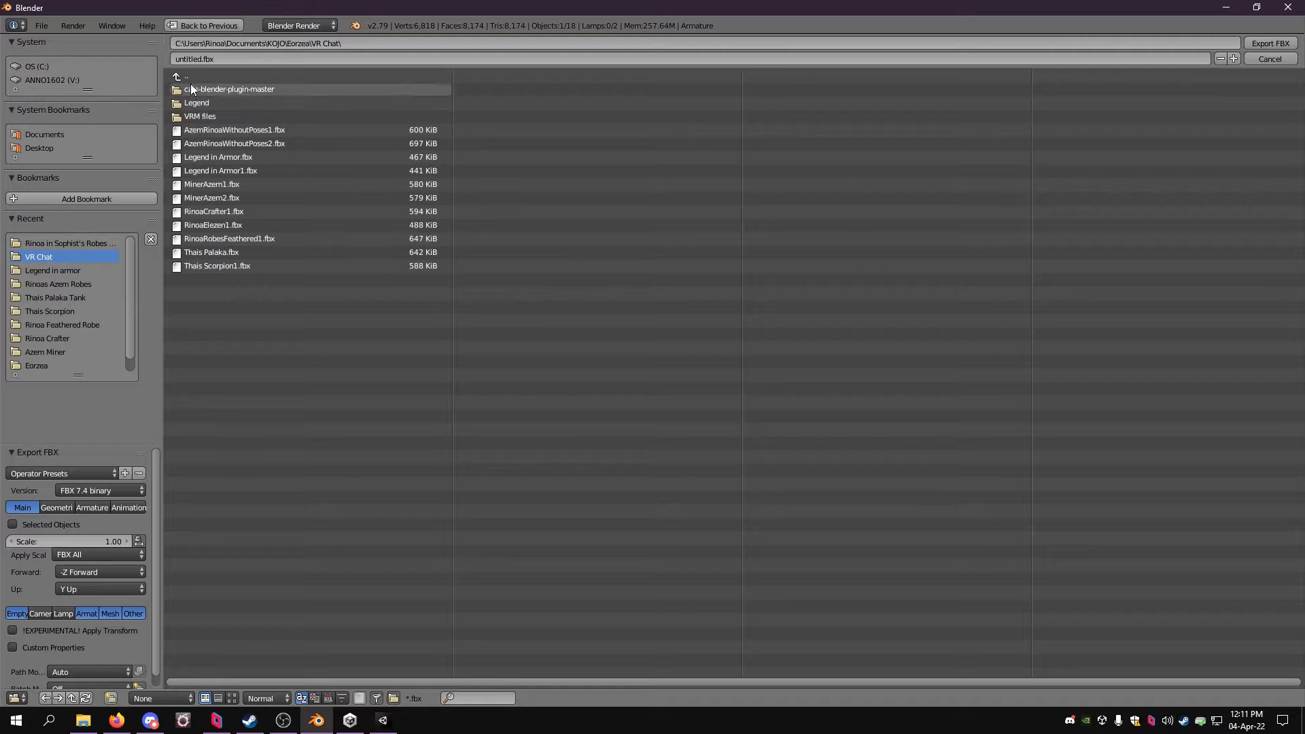
# Step: Export the model to the VR Chat folder as "Rinoa Sophist Robes How I normally look.fbx"
pyautogui.click(199, 58)
pyautogui.moveTo(199, 58); pyautogui.dragTo(157, 61)
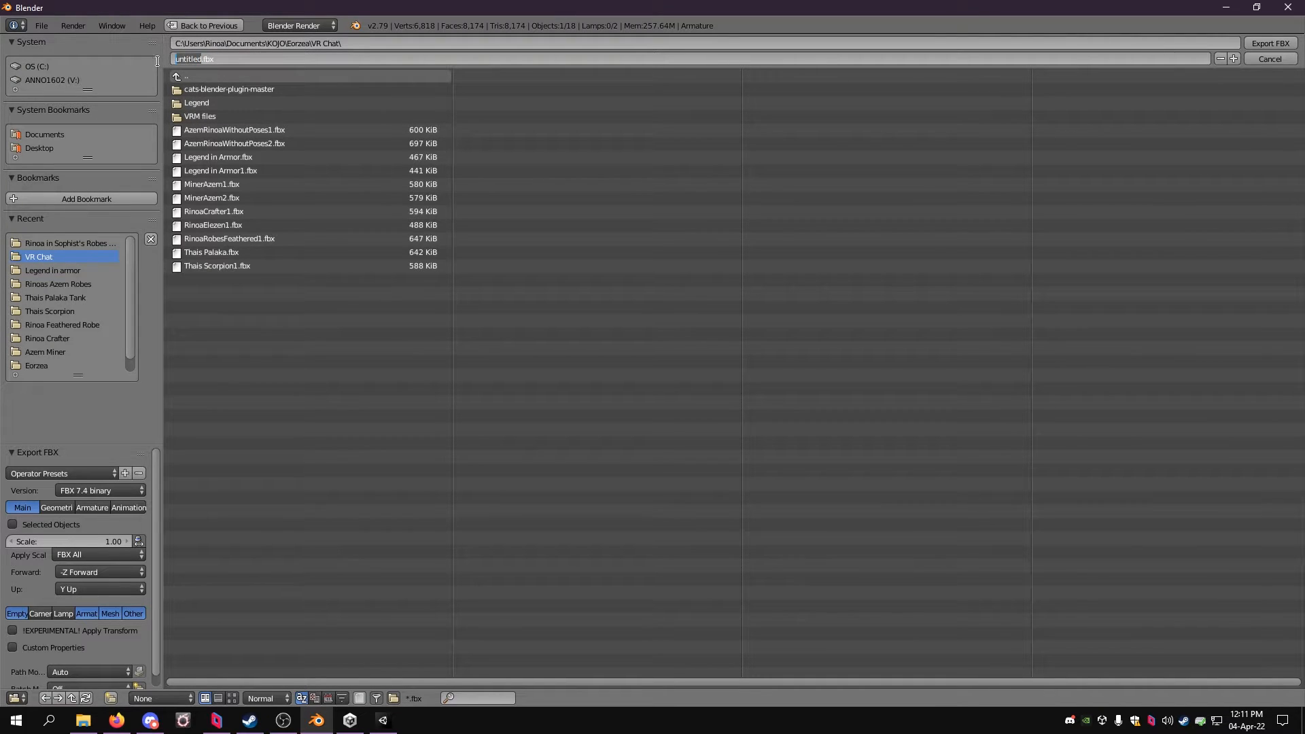
pyautogui.write('Ri')
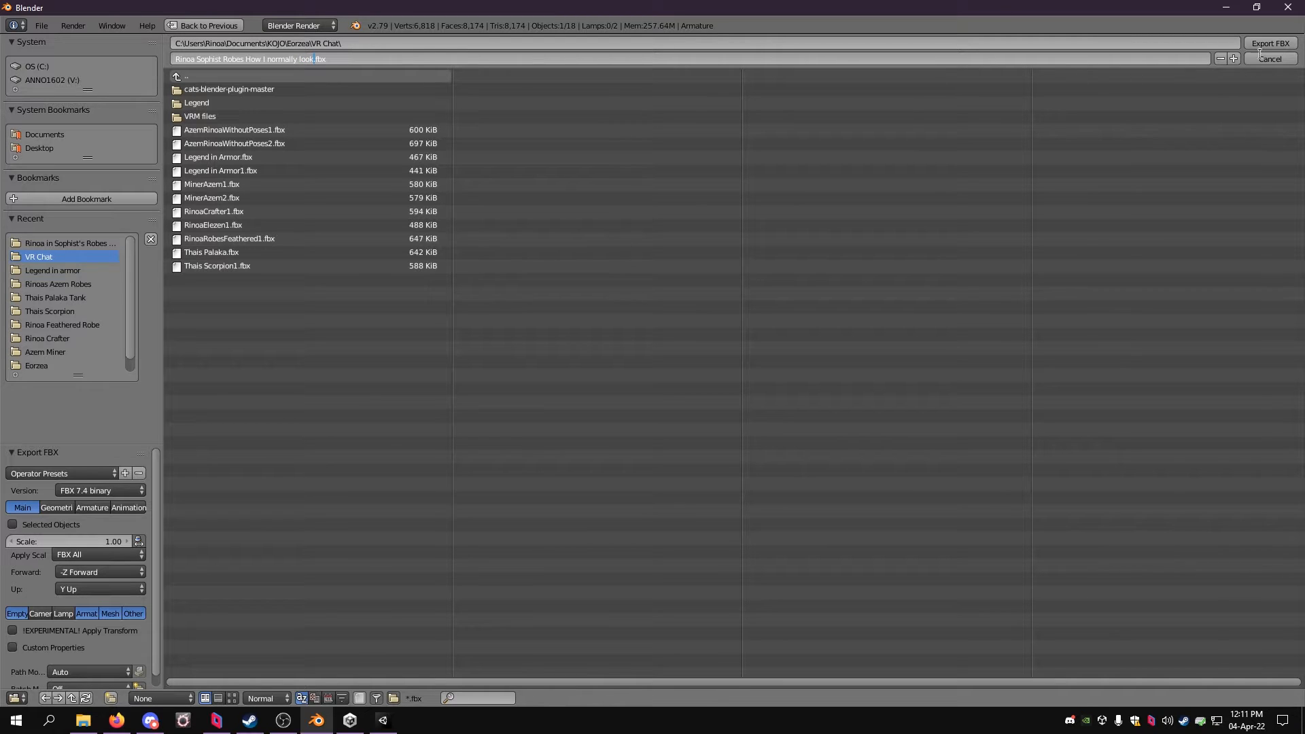
pyautogui.click(1262, 44)
pyautogui.click(1259, 45)
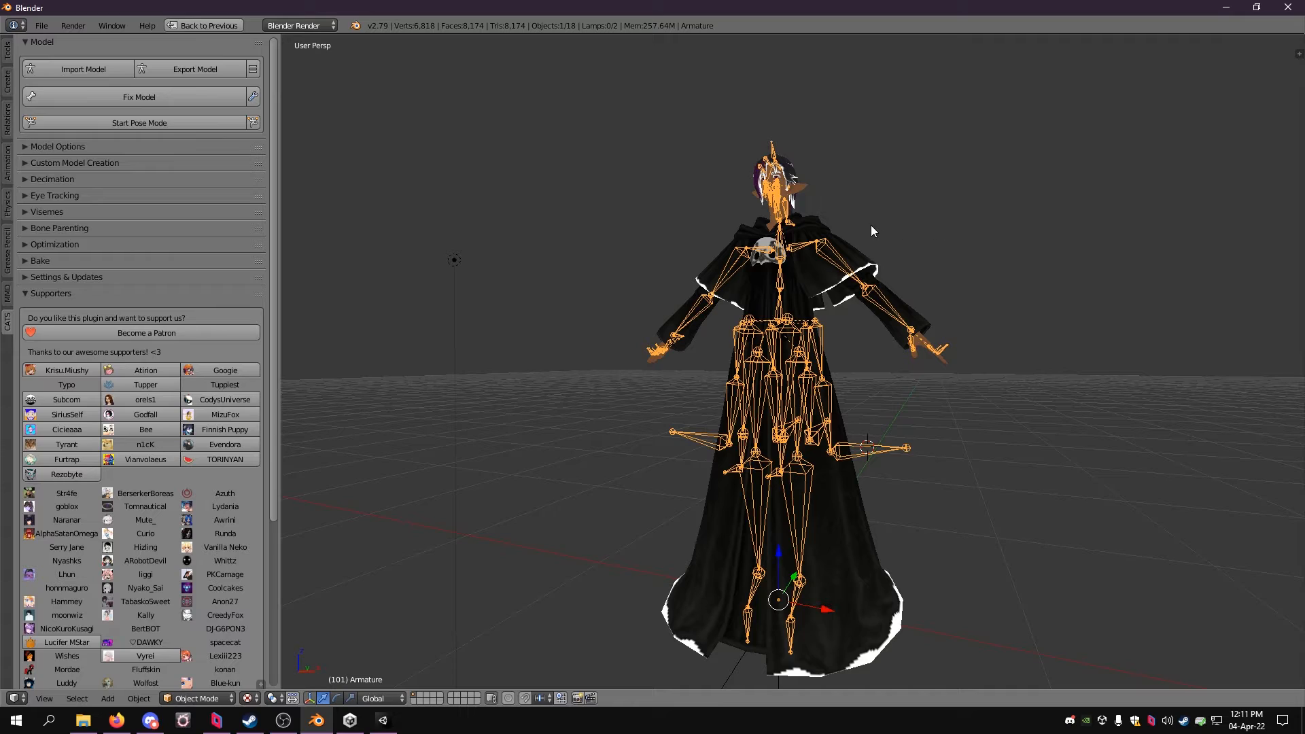
# Step: Switch to Unity and delete the two Legend in Armor models and all their textures from Assets, keeping the folders
pyautogui.scroll(2, 776, 307)
pyautogui.scroll(-4, 775, 308)
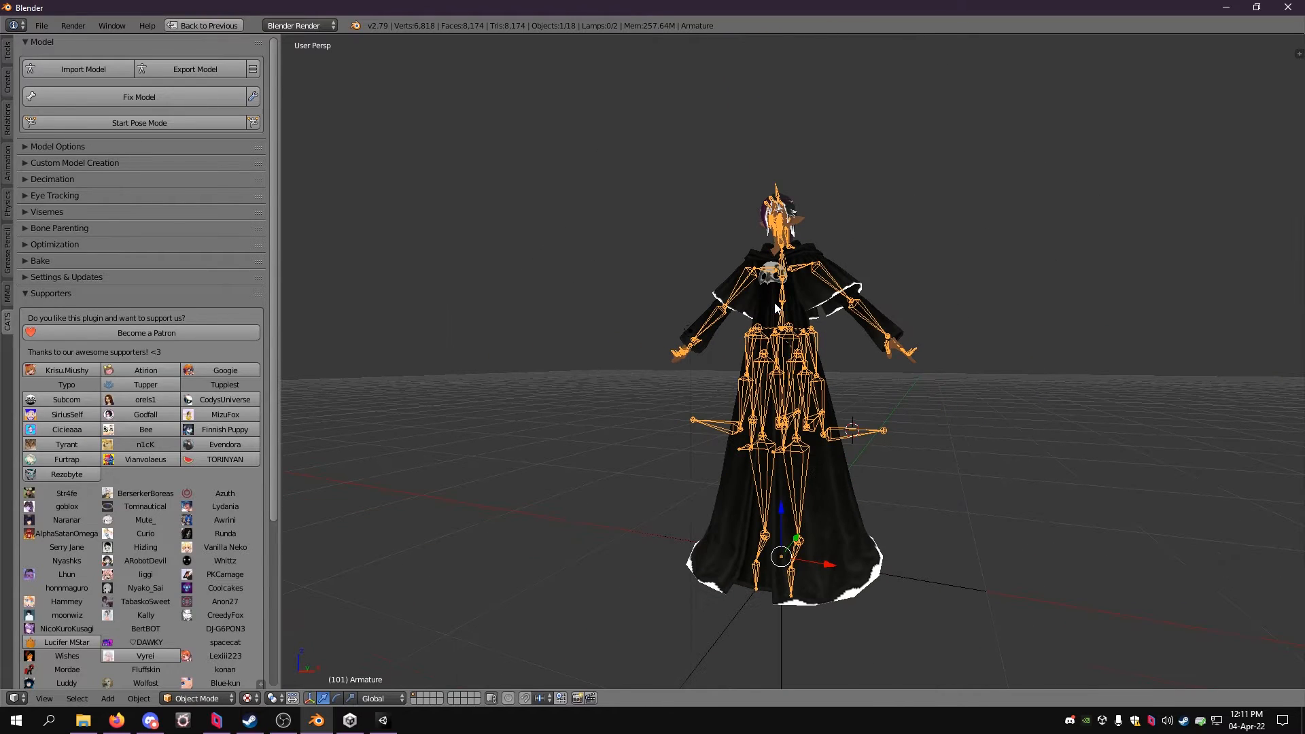
pyautogui.click(1227, 8)
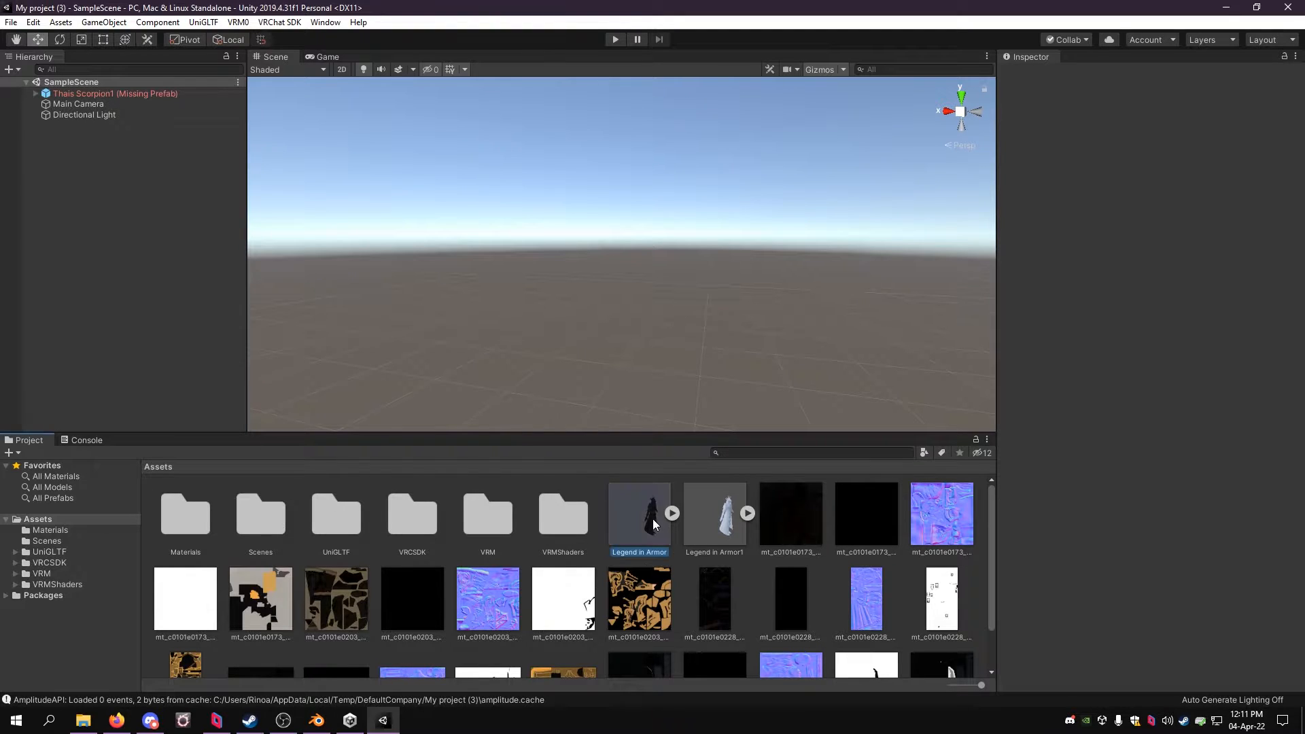
pyautogui.scroll(-1, 652, 519)
pyautogui.keyDown('shift'); pyautogui.click(940, 629); pyautogui.keyUp('shift')
pyautogui.rightClick(940, 629)
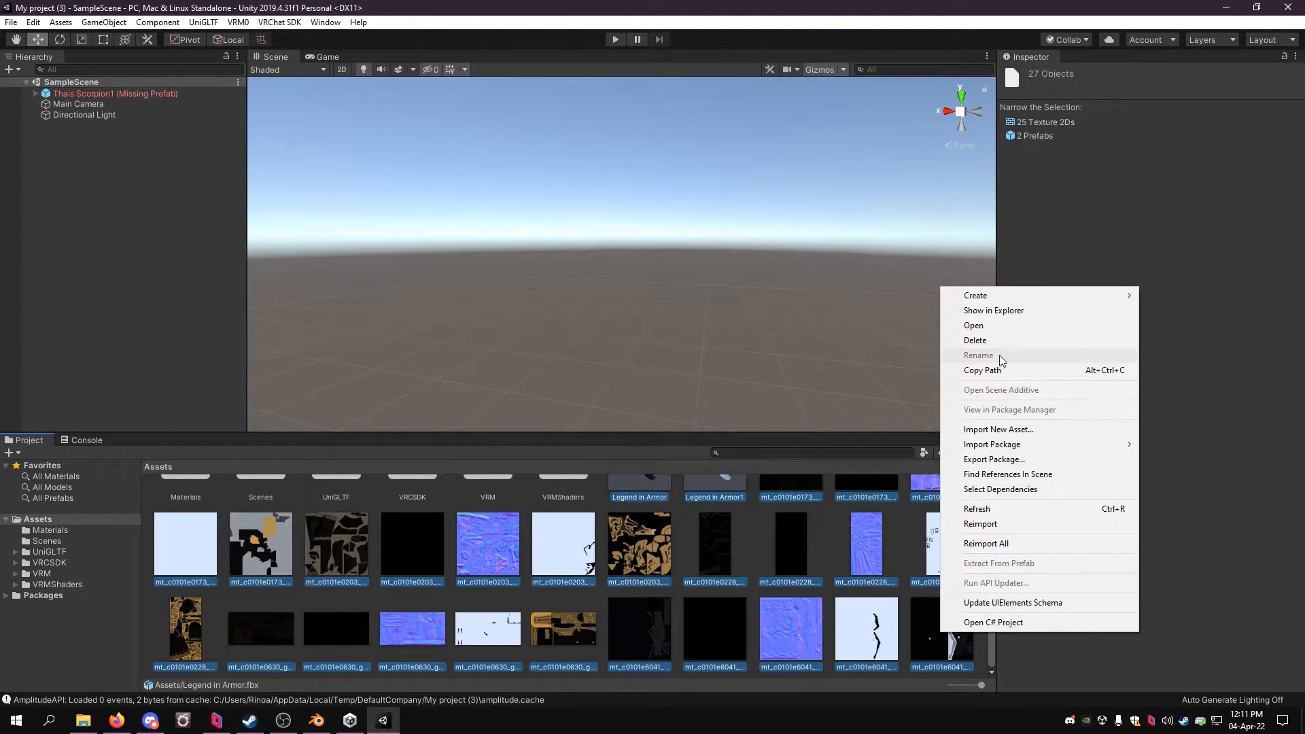
pyautogui.click(986, 341)
pyautogui.click(687, 387)
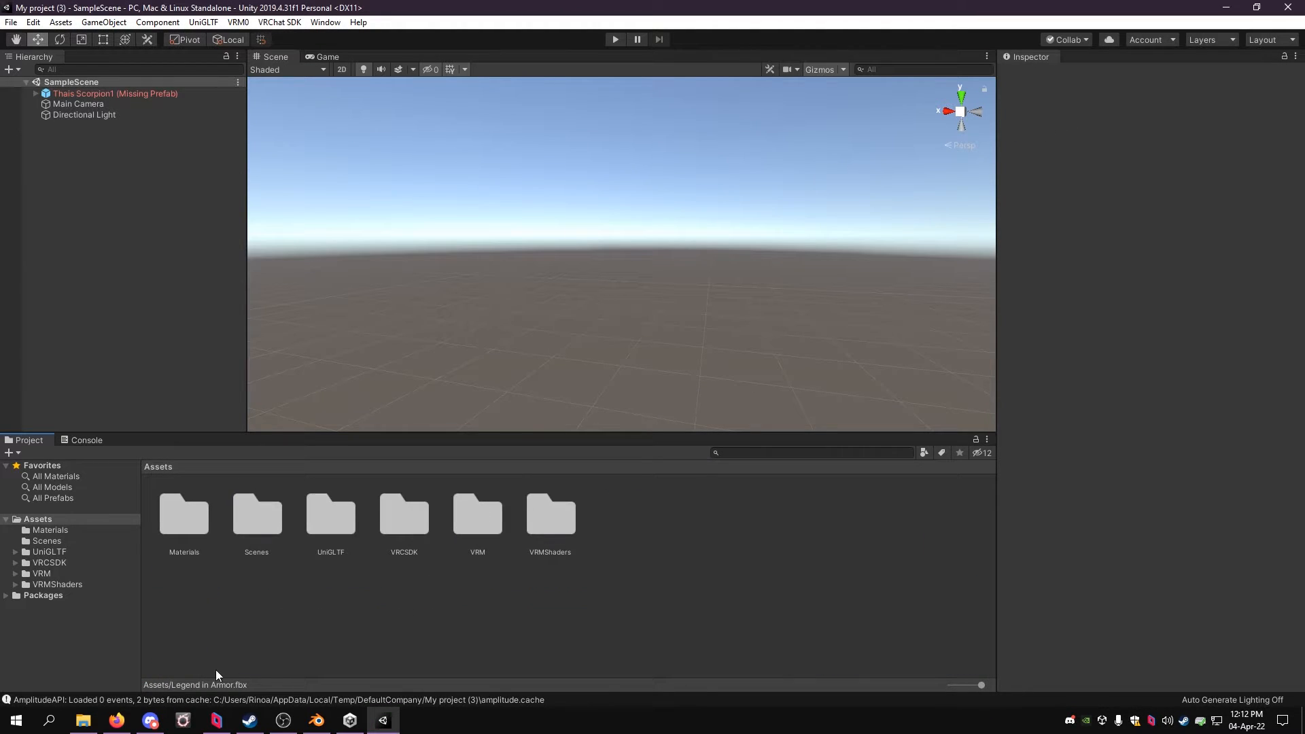
# Step: Switch to File Explorer and select every PNG texture in the "Rinoa in Sophist's Robes normal" folder, leaving out the FBX
pyautogui.click(83, 720)
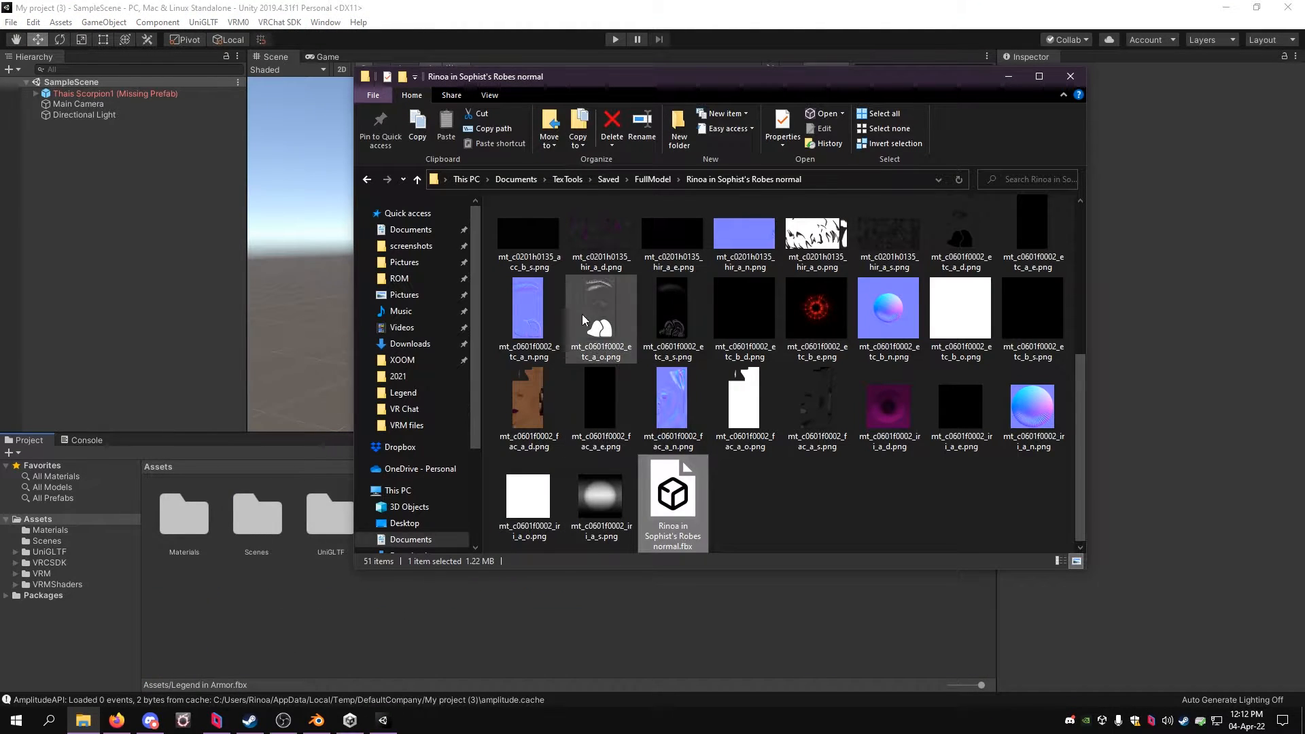
pyautogui.click(616, 488)
pyautogui.scroll(3, 616, 488)
pyautogui.click(527, 233)
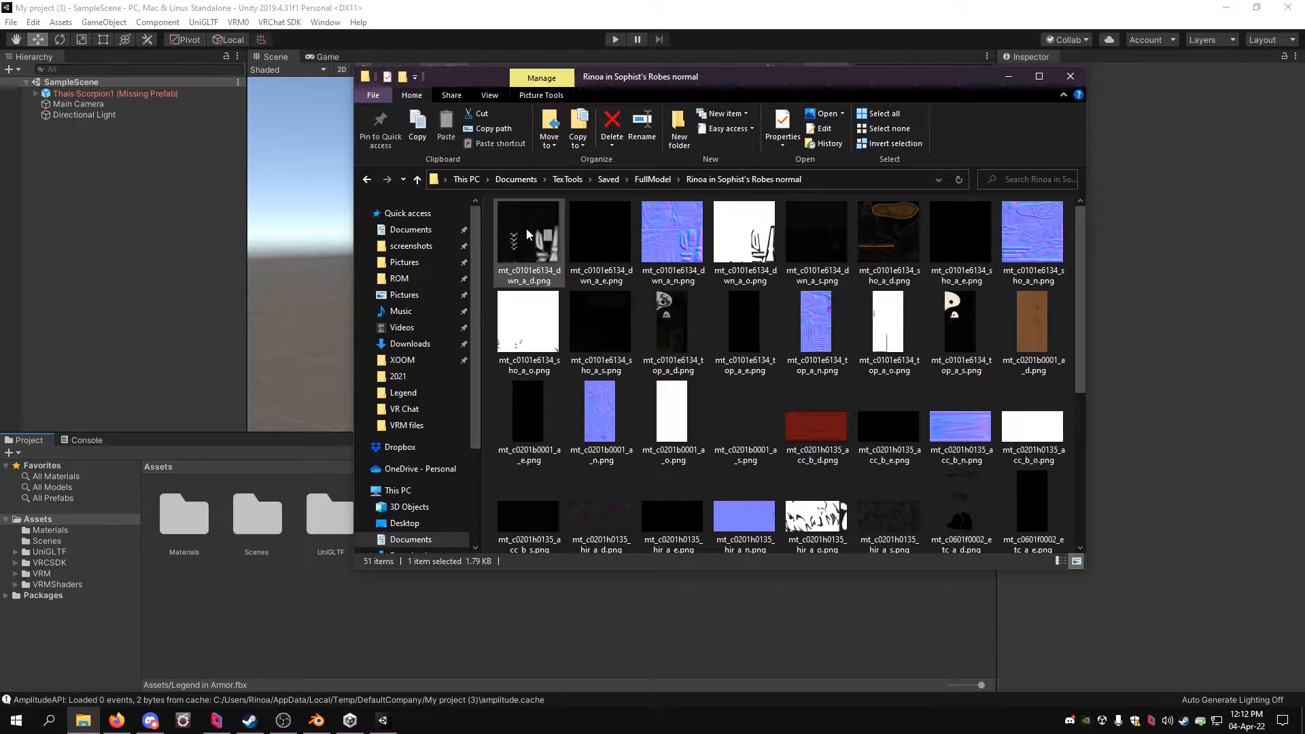
pyautogui.keyDown('shift'); pyautogui.click(527, 230); pyautogui.keyUp('shift')
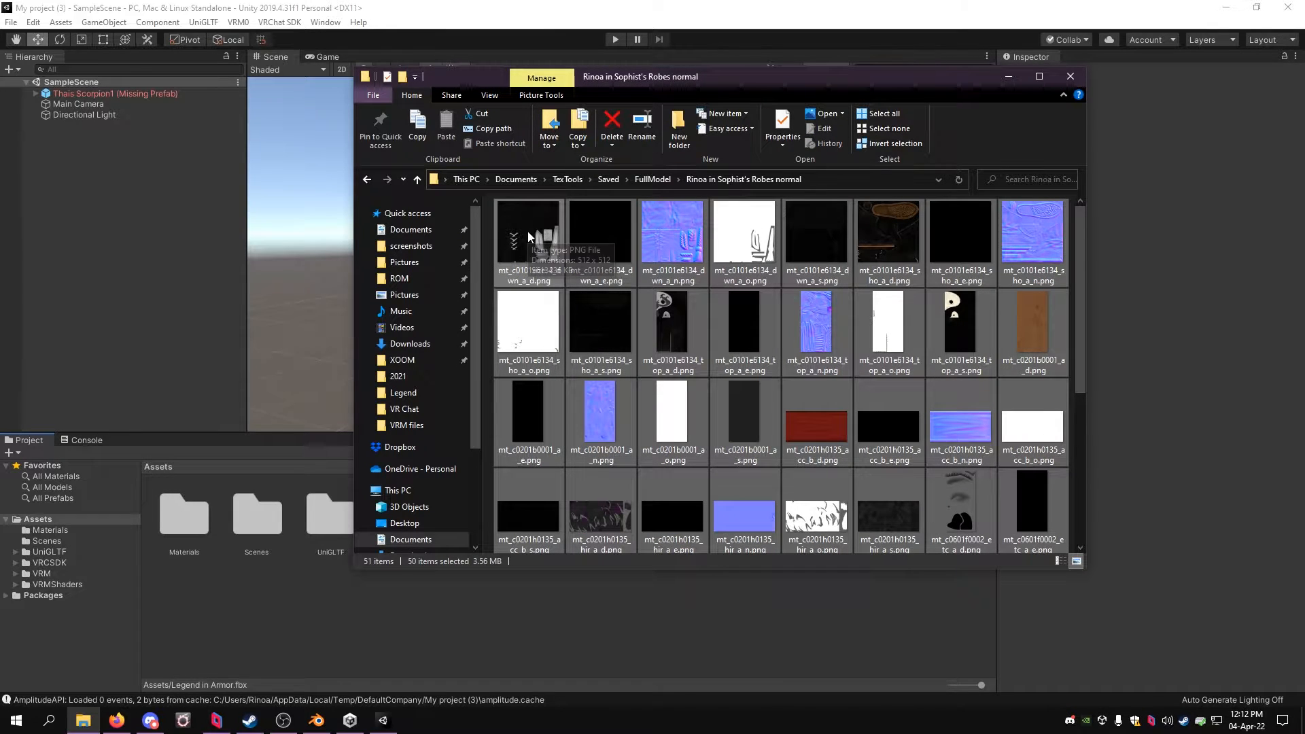
# Step: Switch to Firefox to glance over the VTuber avatar tutorial page, and return to Unity
pyautogui.click(121, 198)
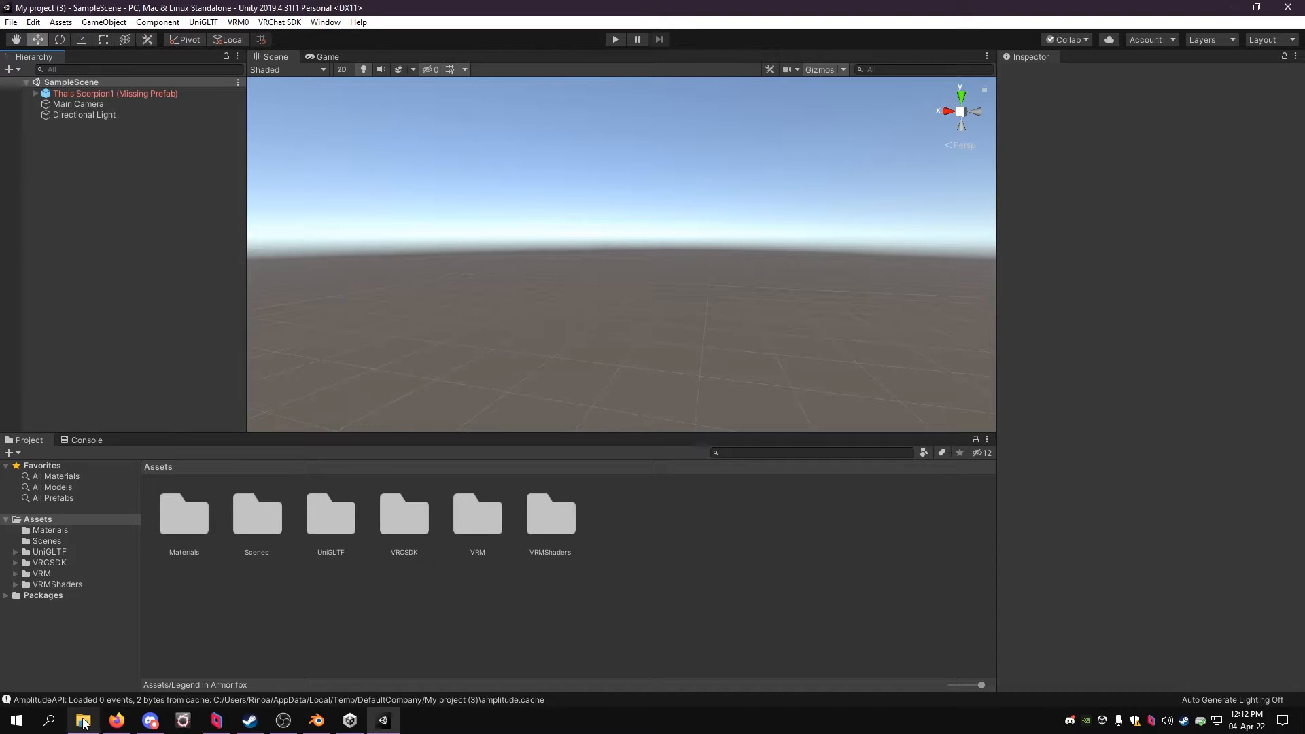
pyautogui.click(114, 722)
pyautogui.scroll(-2, 342, 501)
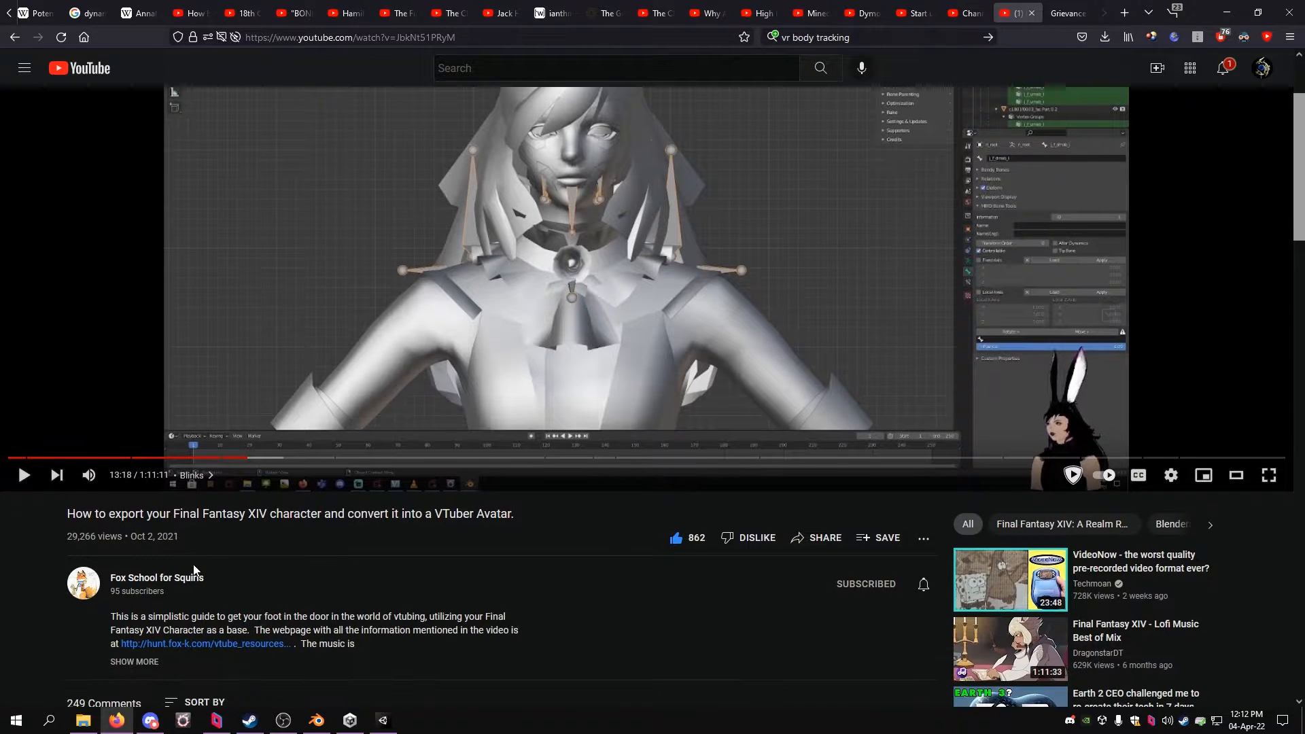
pyautogui.scroll(2, 283, 580)
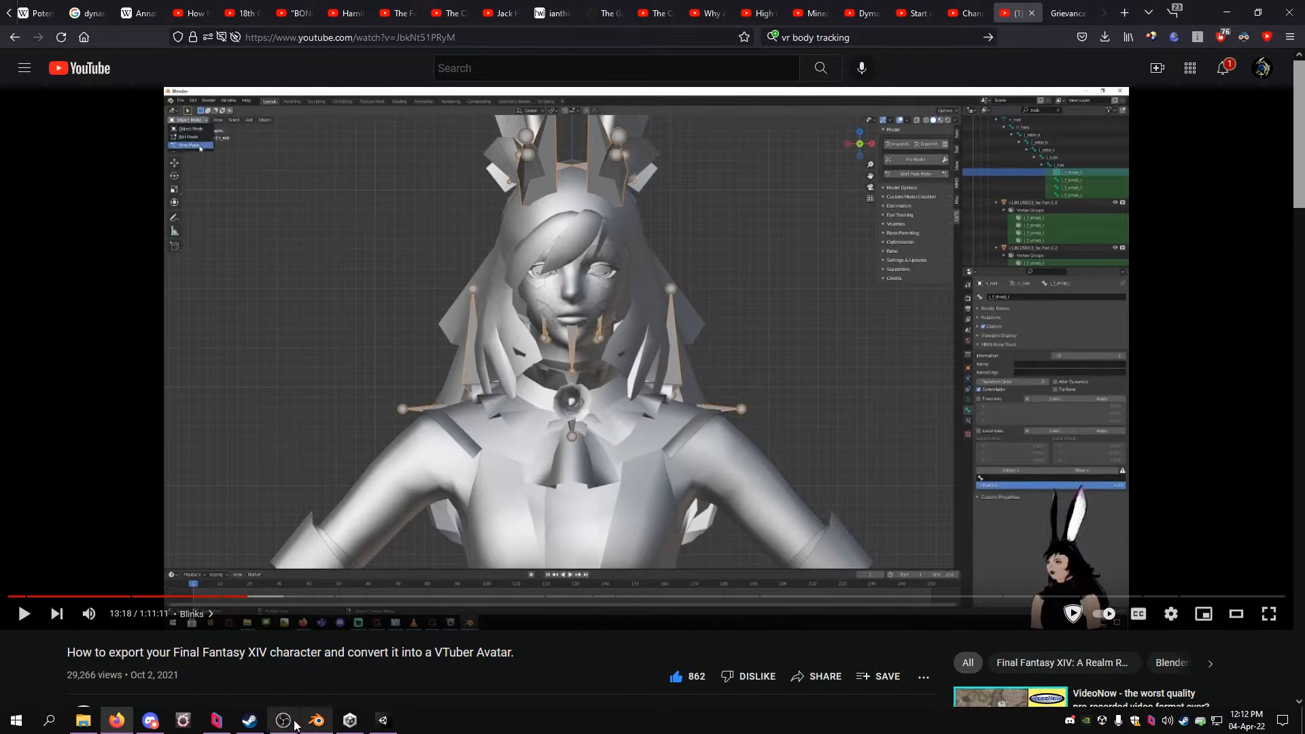
pyautogui.moveTo(299, 723)
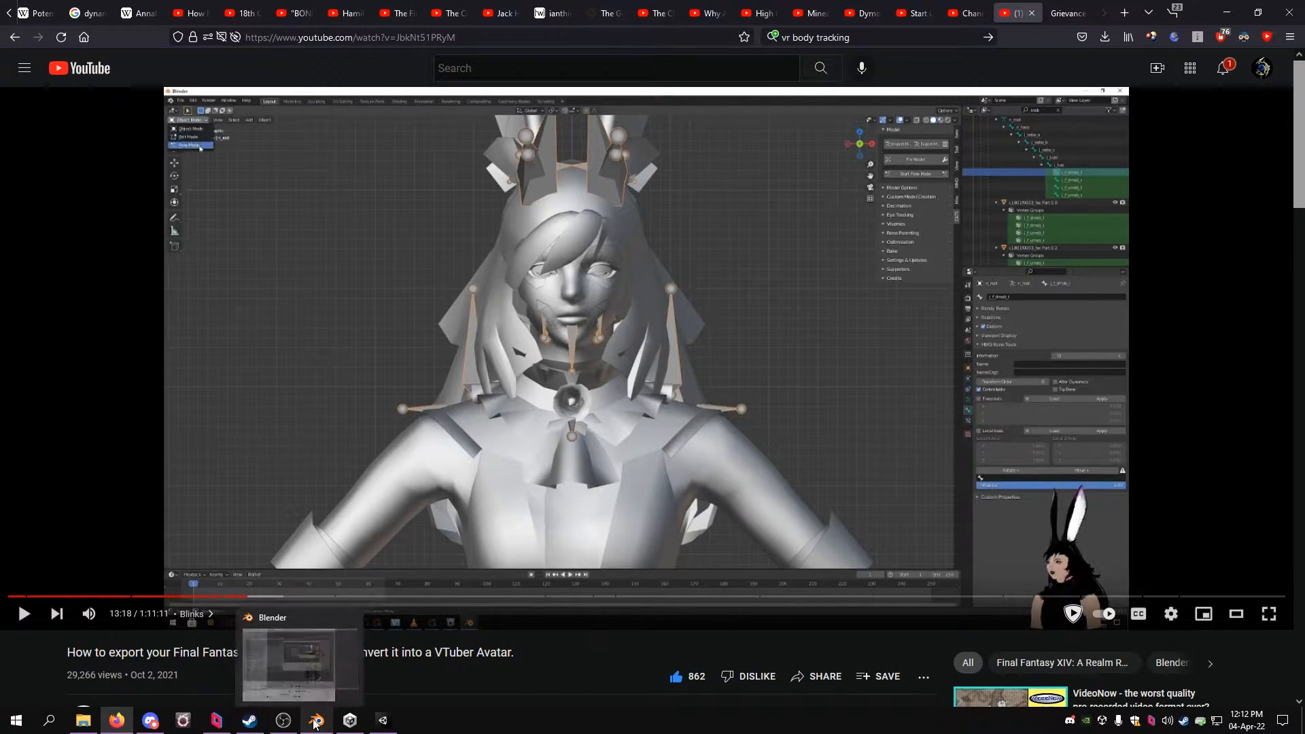
pyautogui.click(385, 724)
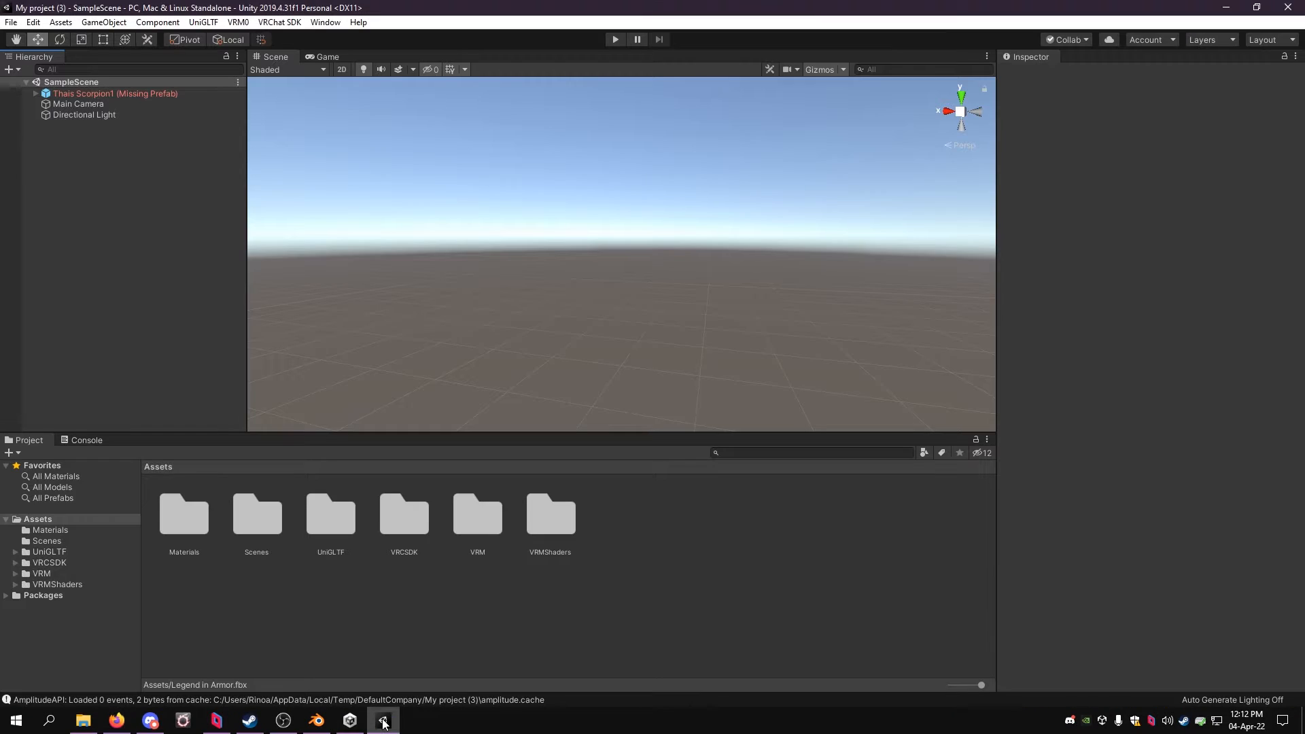
# Step: Import the selected PNG textures from File Explorer into the Unity project's Assets folder
pyautogui.click(83, 721)
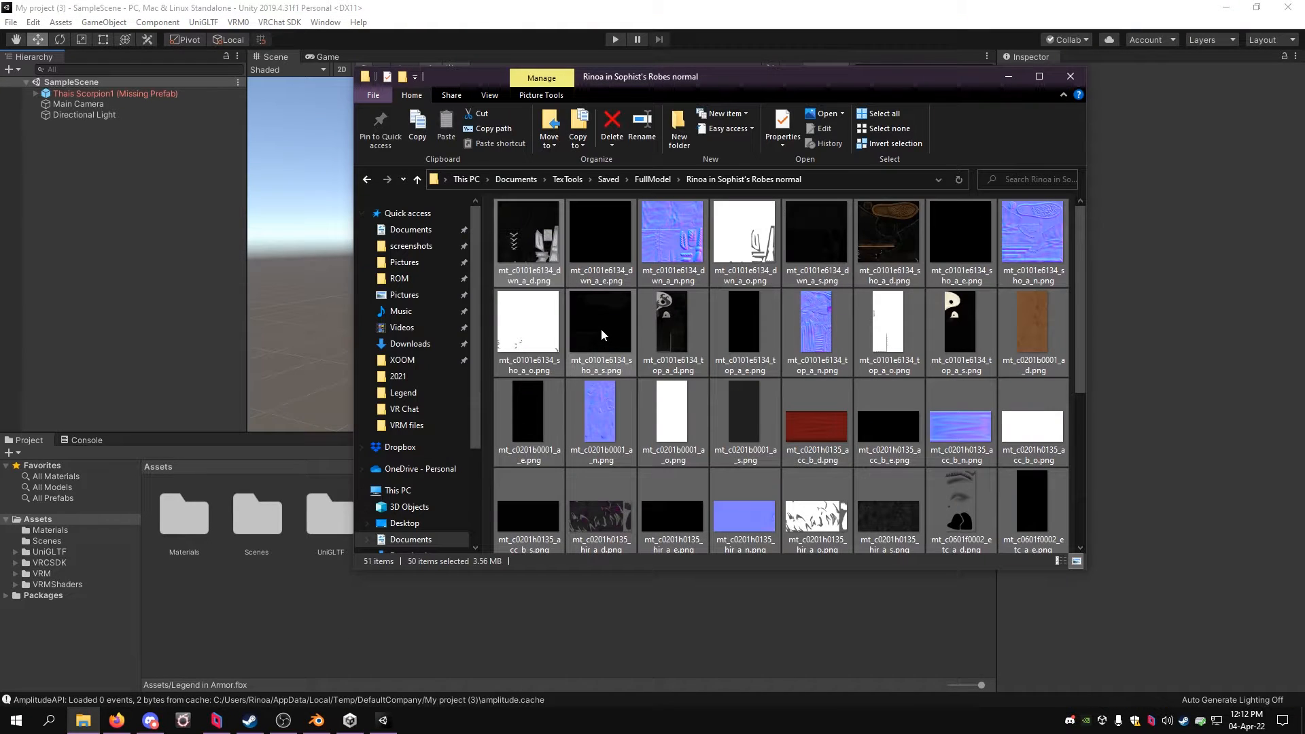
pyautogui.scroll(-5, 605, 307)
pyautogui.scroll(5, 625, 451)
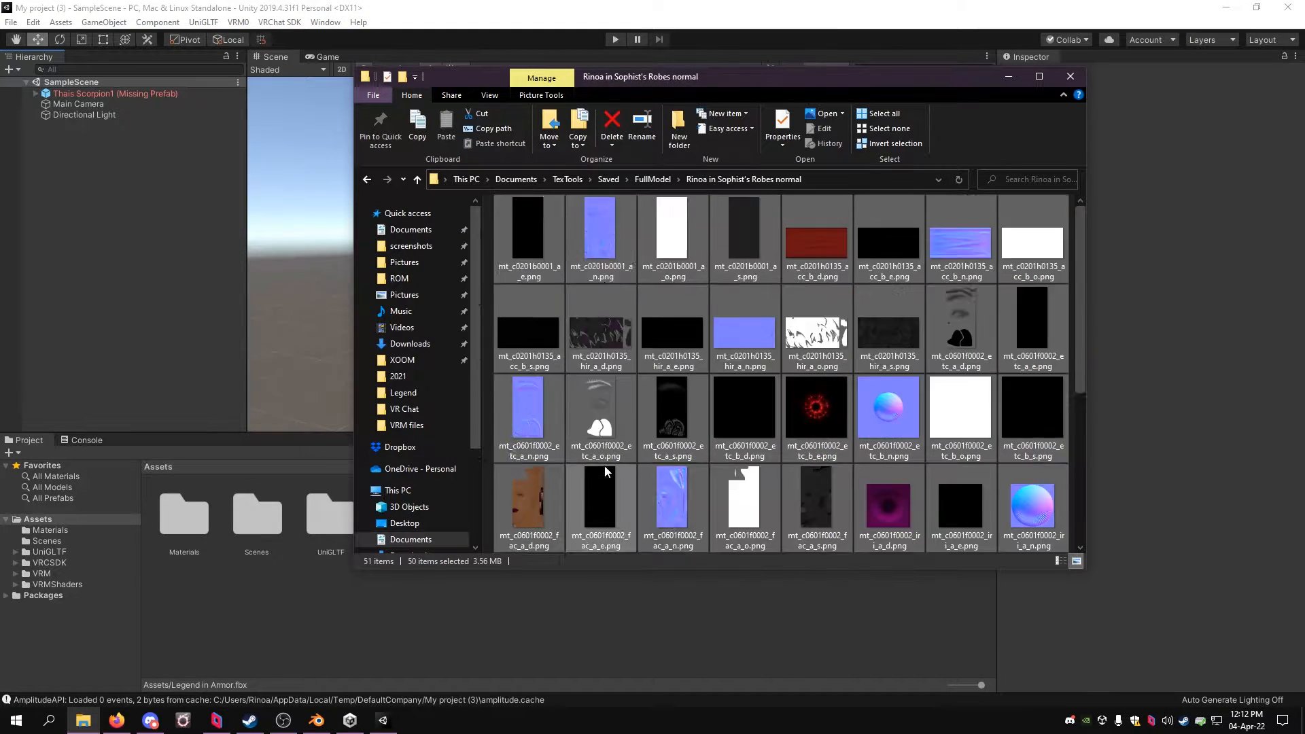
pyautogui.moveTo(542, 296); pyautogui.dragTo(299, 614)
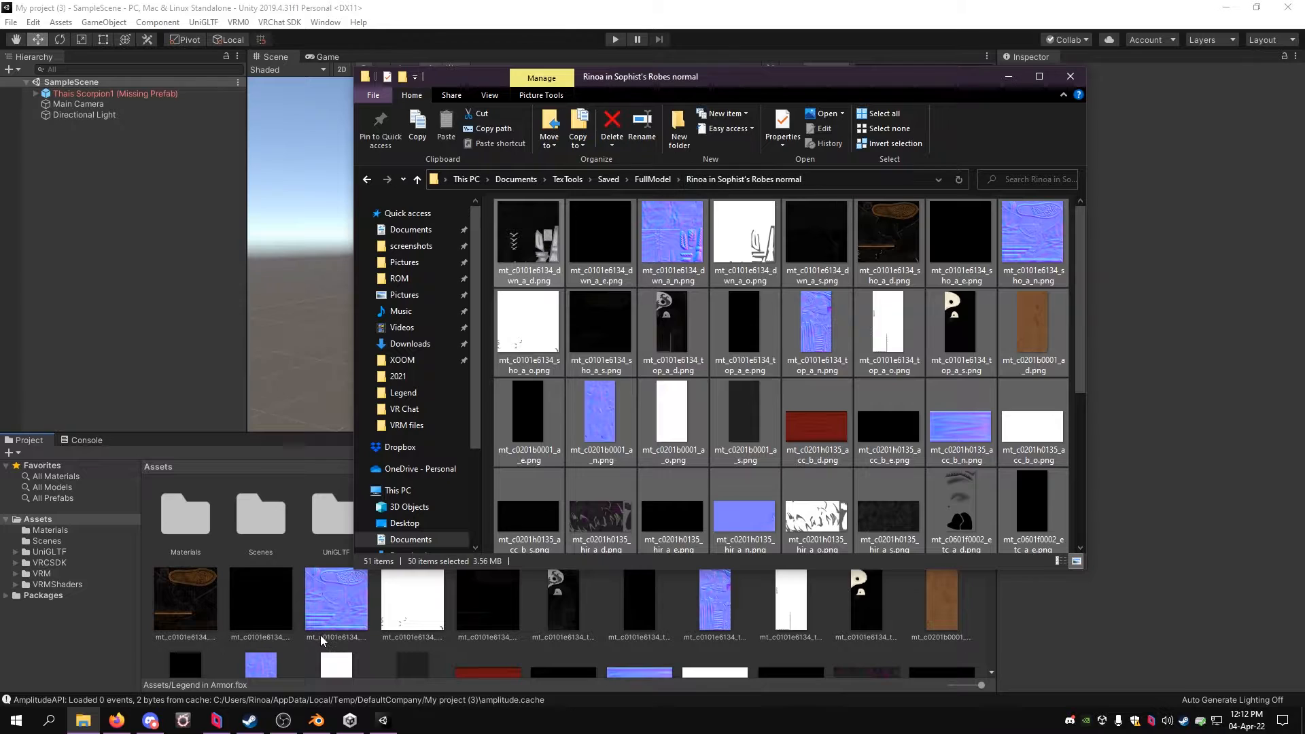
# Step: Open the VR Chat folder, point out the UniVRM and VRCSDK3 Unity packages, and check the OBS recording
pyautogui.click(408, 409)
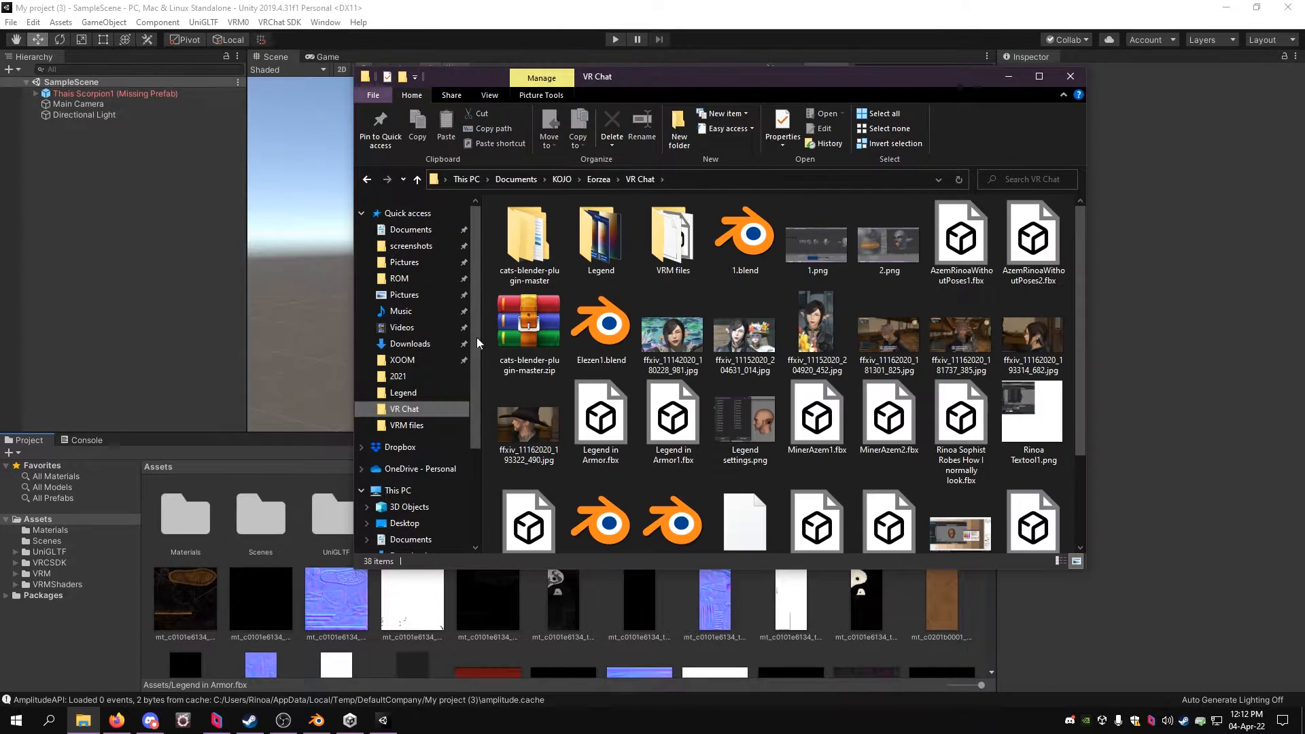
pyautogui.scroll(-2, 627, 300)
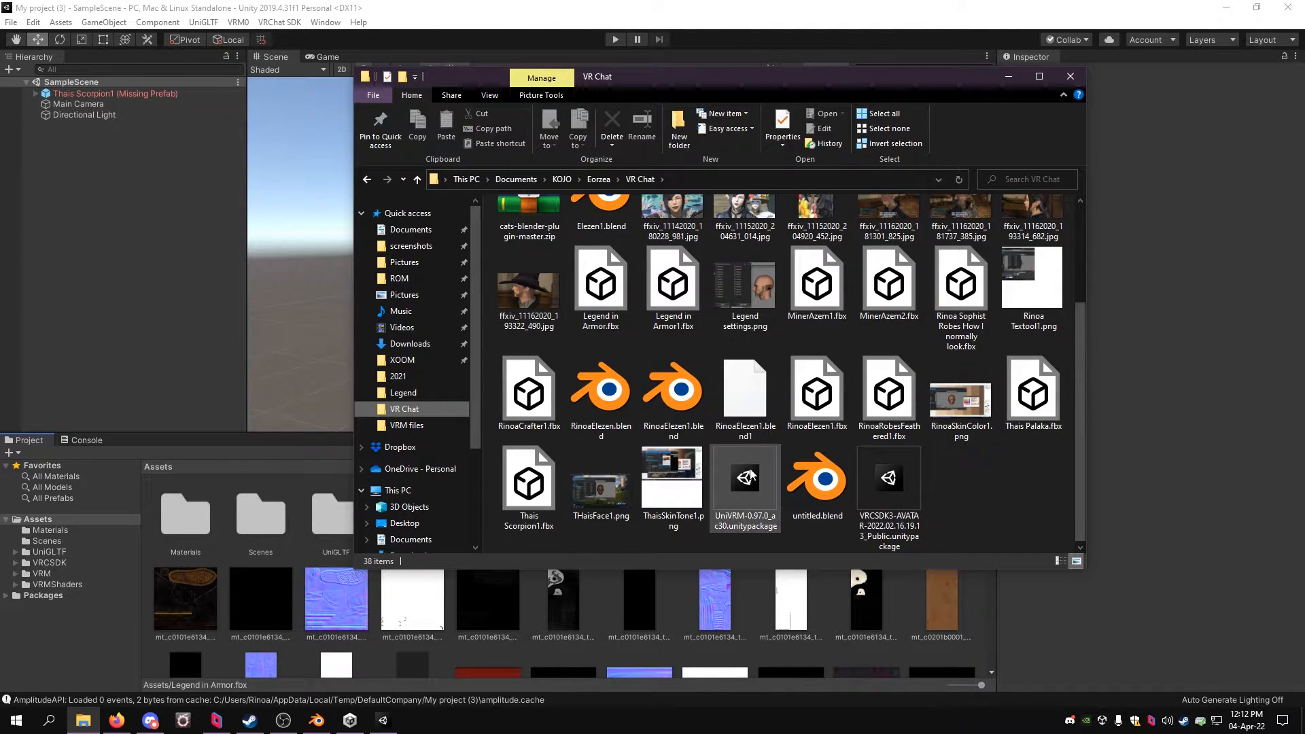
pyautogui.click(750, 520)
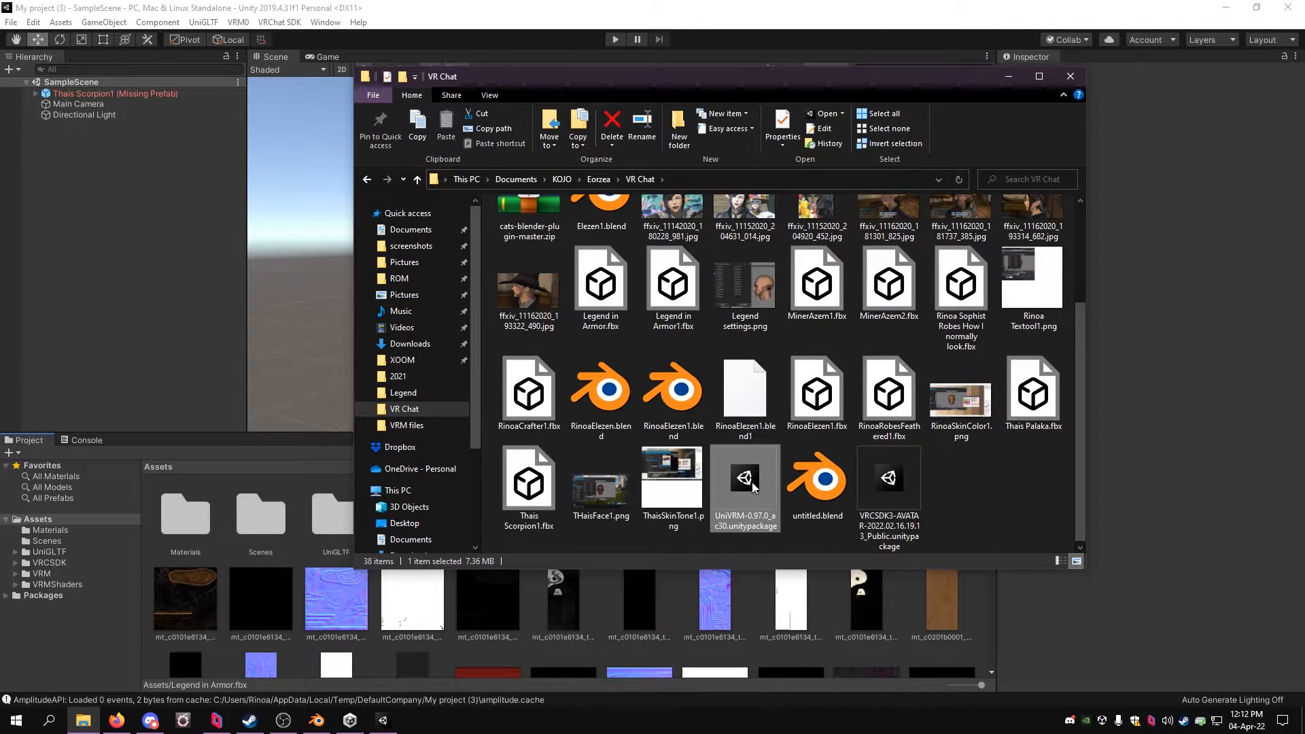
pyautogui.click(887, 480)
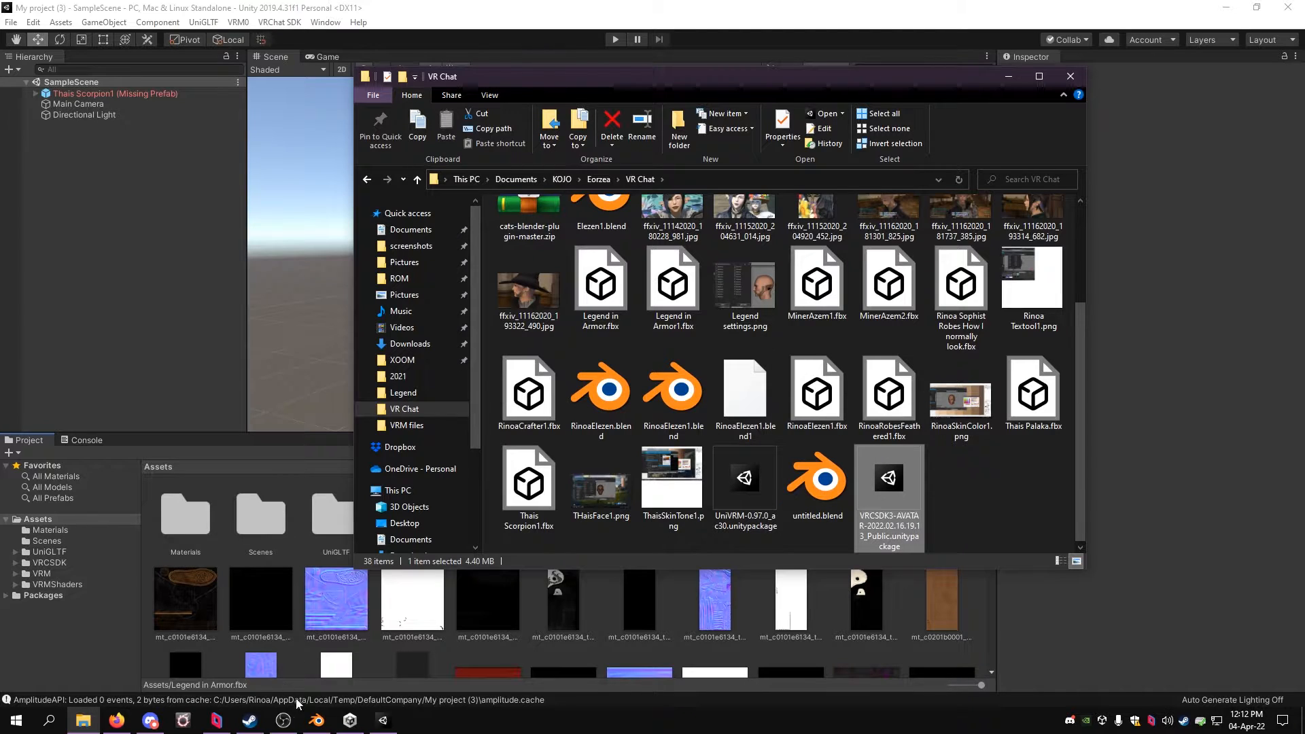
pyautogui.hotkey('alt', 'Tab')
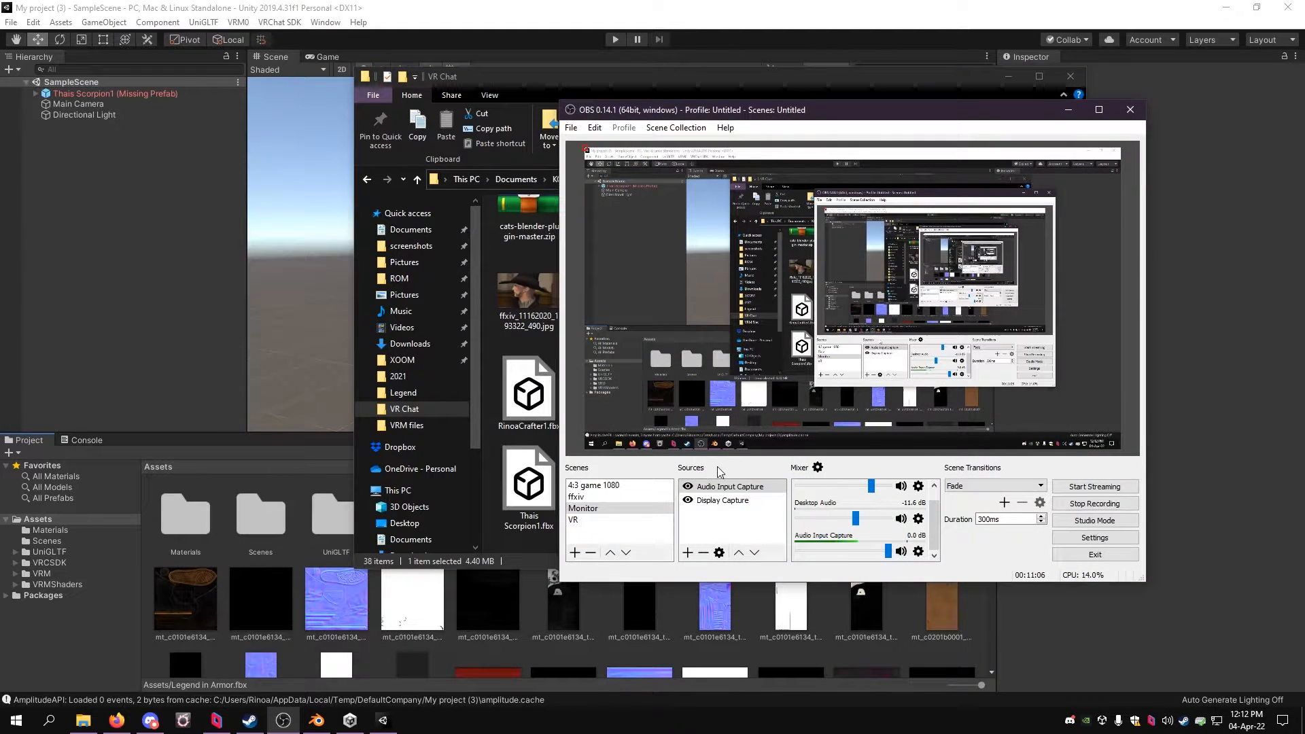
pyautogui.click(1069, 110)
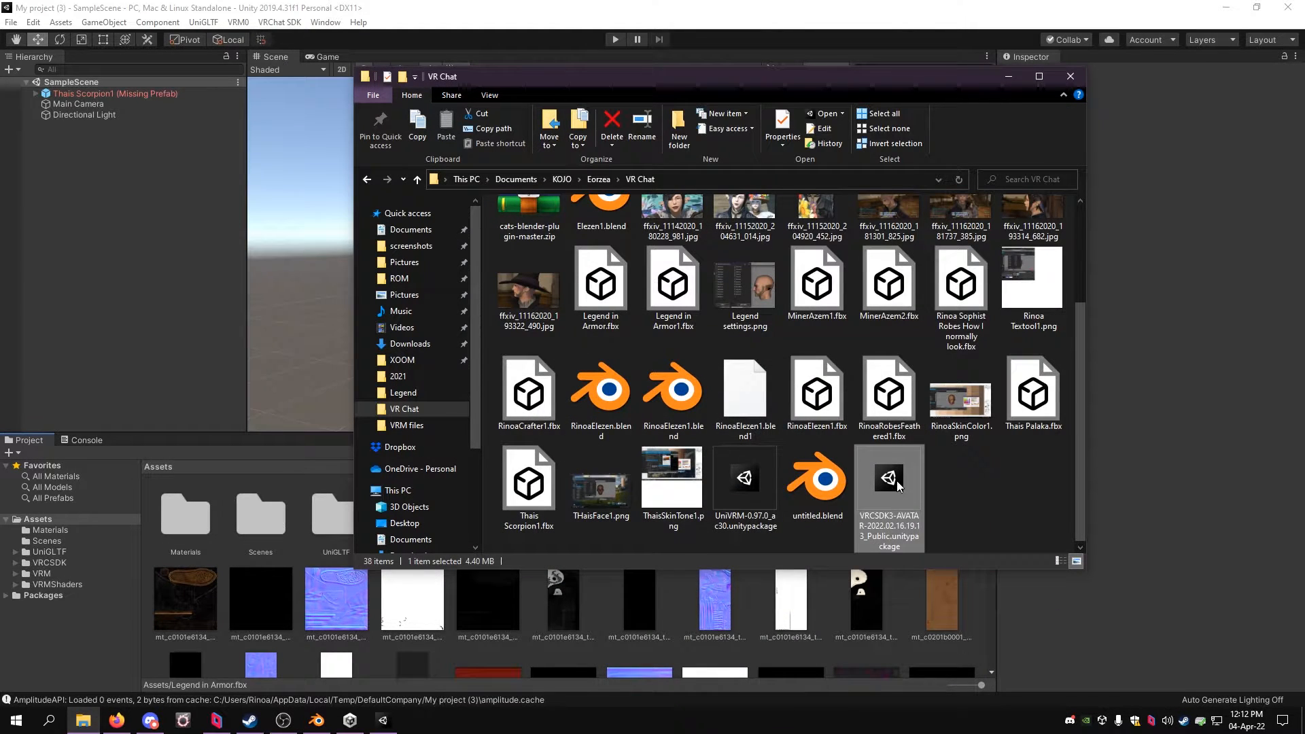
pyautogui.click(935, 496)
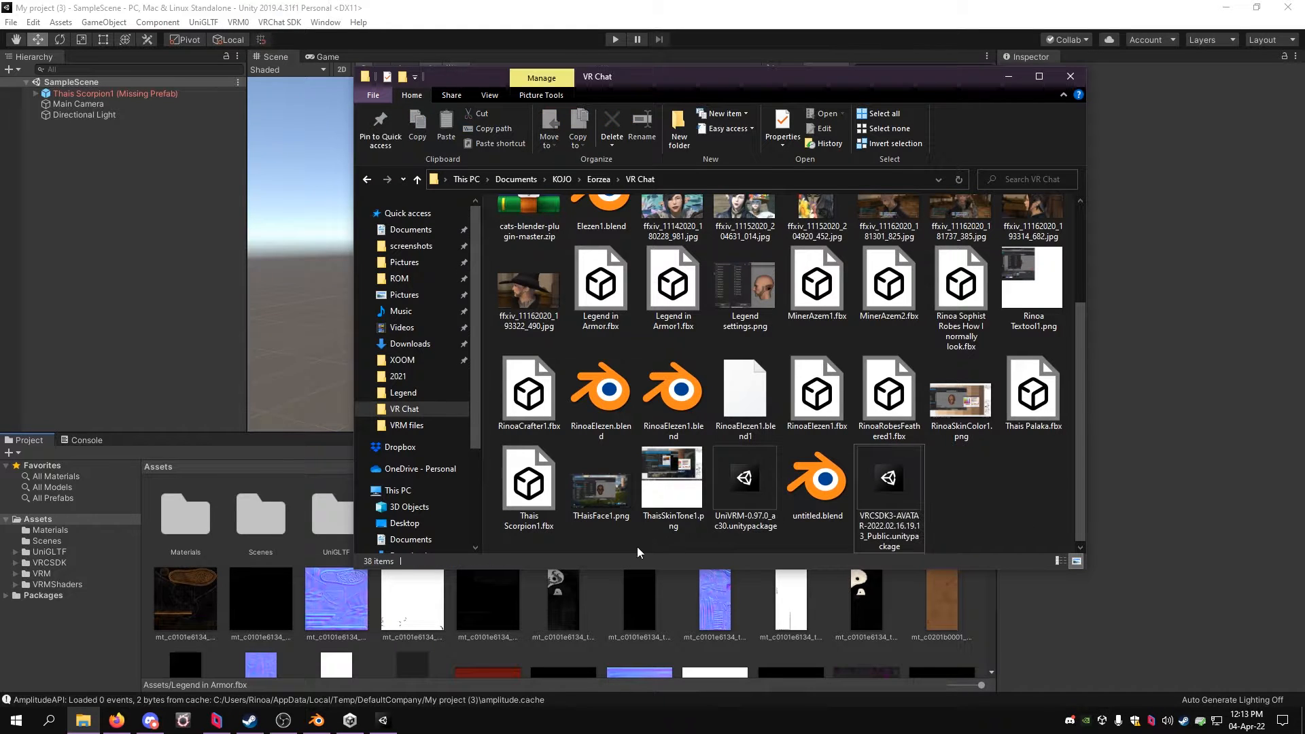
# Step: Import "Rinoa Sophist Robes How I normally look.fbx" from the VR Chat folder into Unity's Assets
pyautogui.scroll(2, 627, 462)
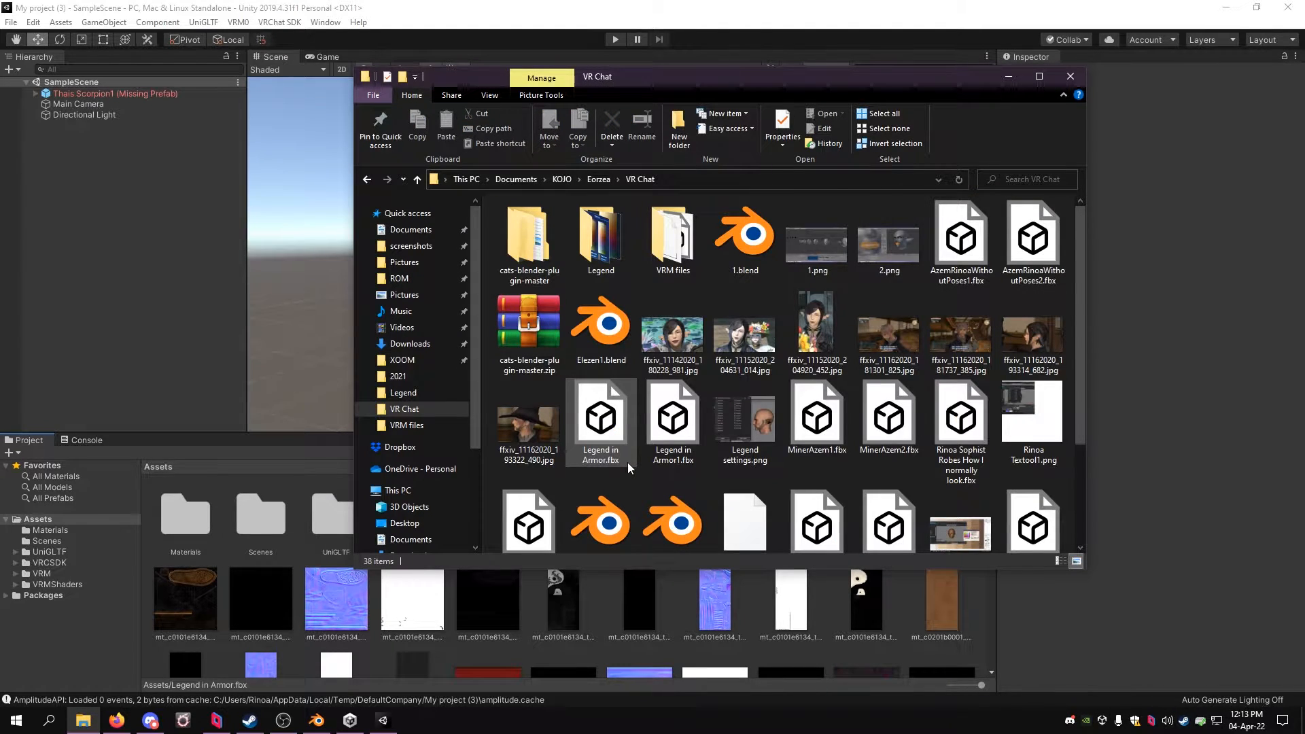
pyautogui.scroll(-2, 627, 463)
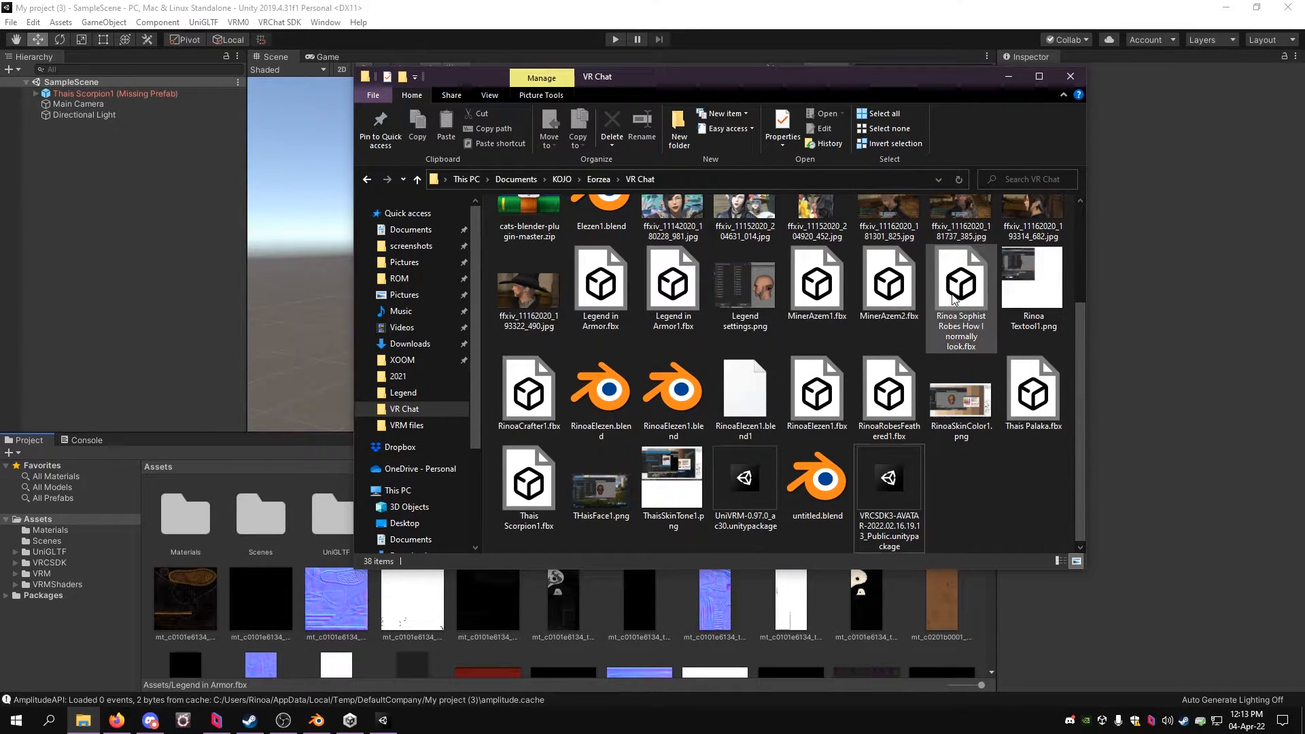
pyautogui.moveTo(962, 293); pyautogui.dragTo(225, 586)
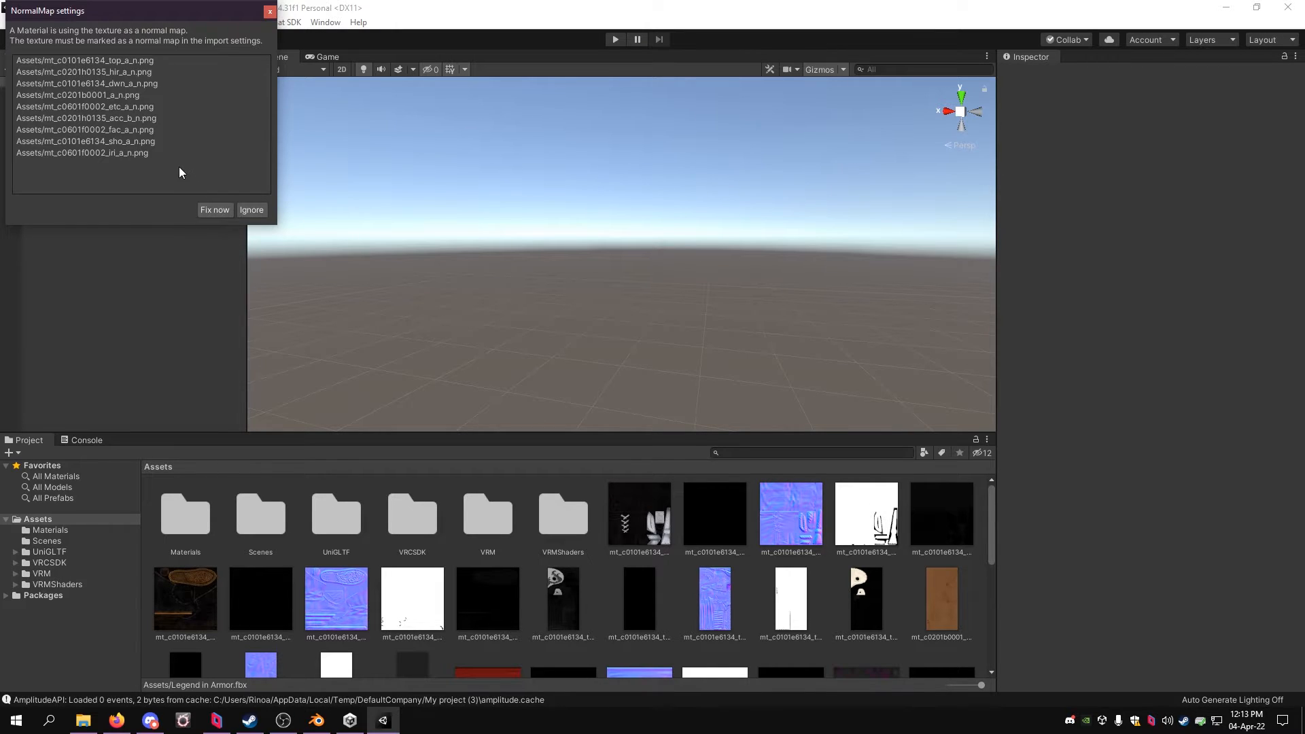
# Step: Fix the normal map settings of the listed textures and place the Rinoa Sophist Robes model in the scene
pyautogui.click(214, 210)
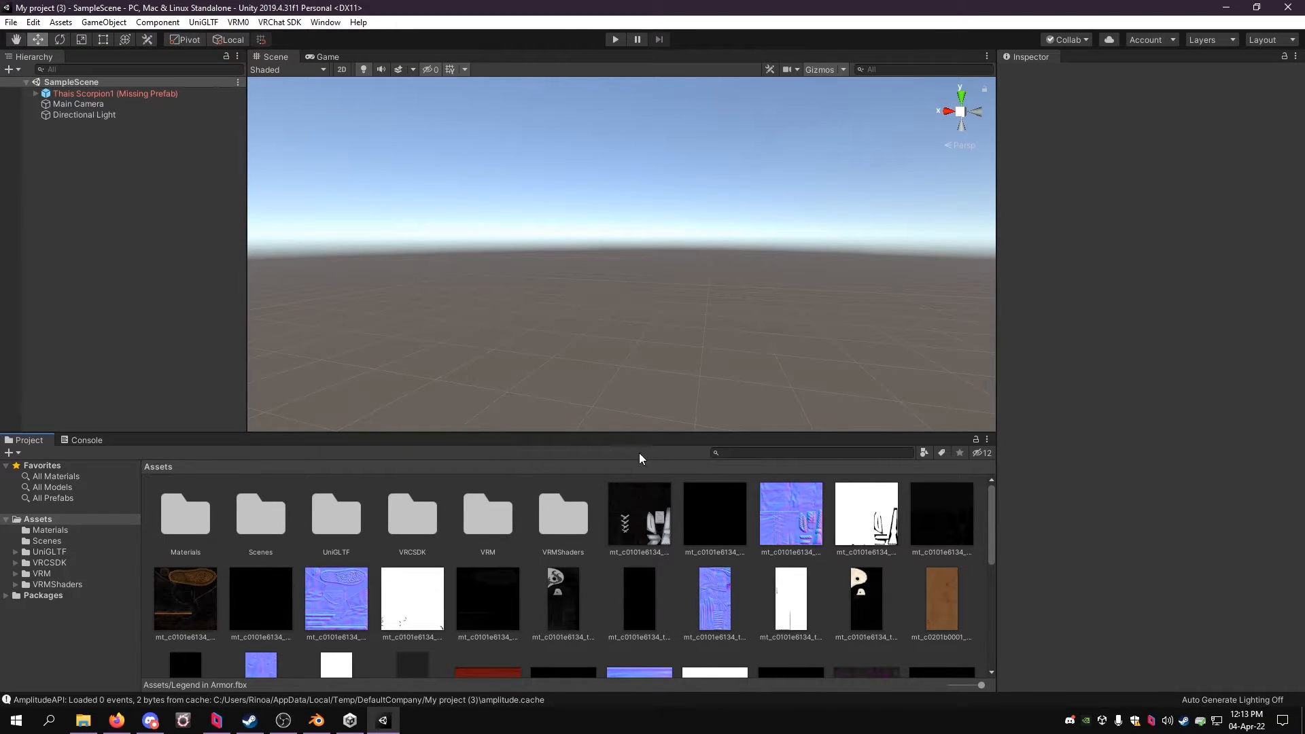
pyautogui.scroll(-3, 711, 515)
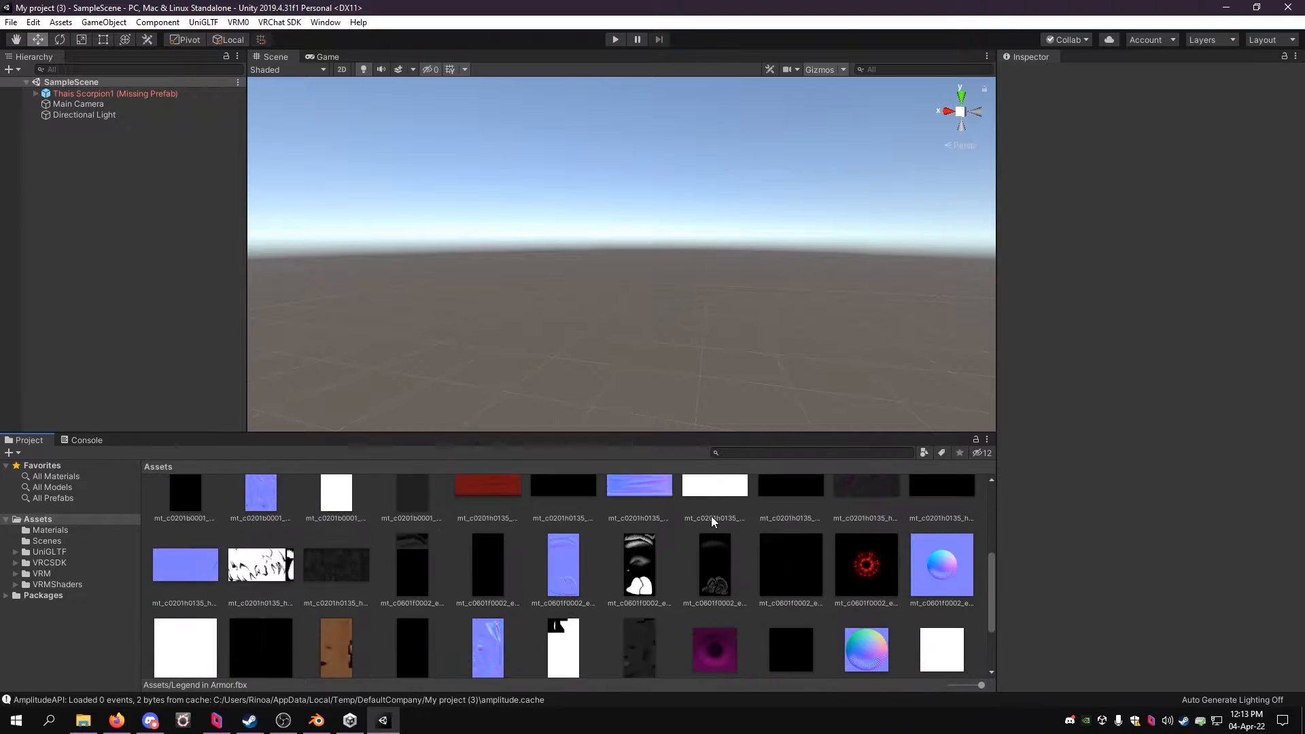
pyautogui.scroll(3, 711, 516)
pyautogui.scroll(-8, 626, 548)
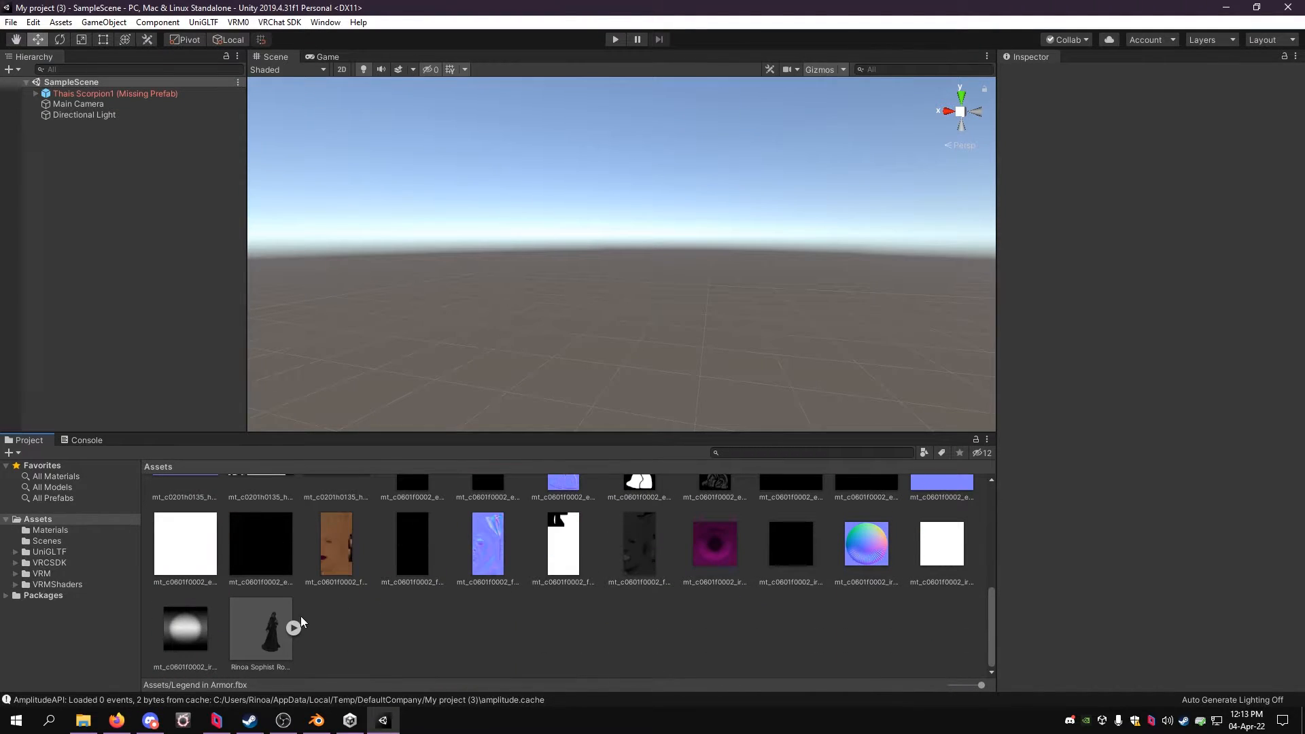
pyautogui.moveTo(272, 636); pyautogui.dragTo(610, 352)
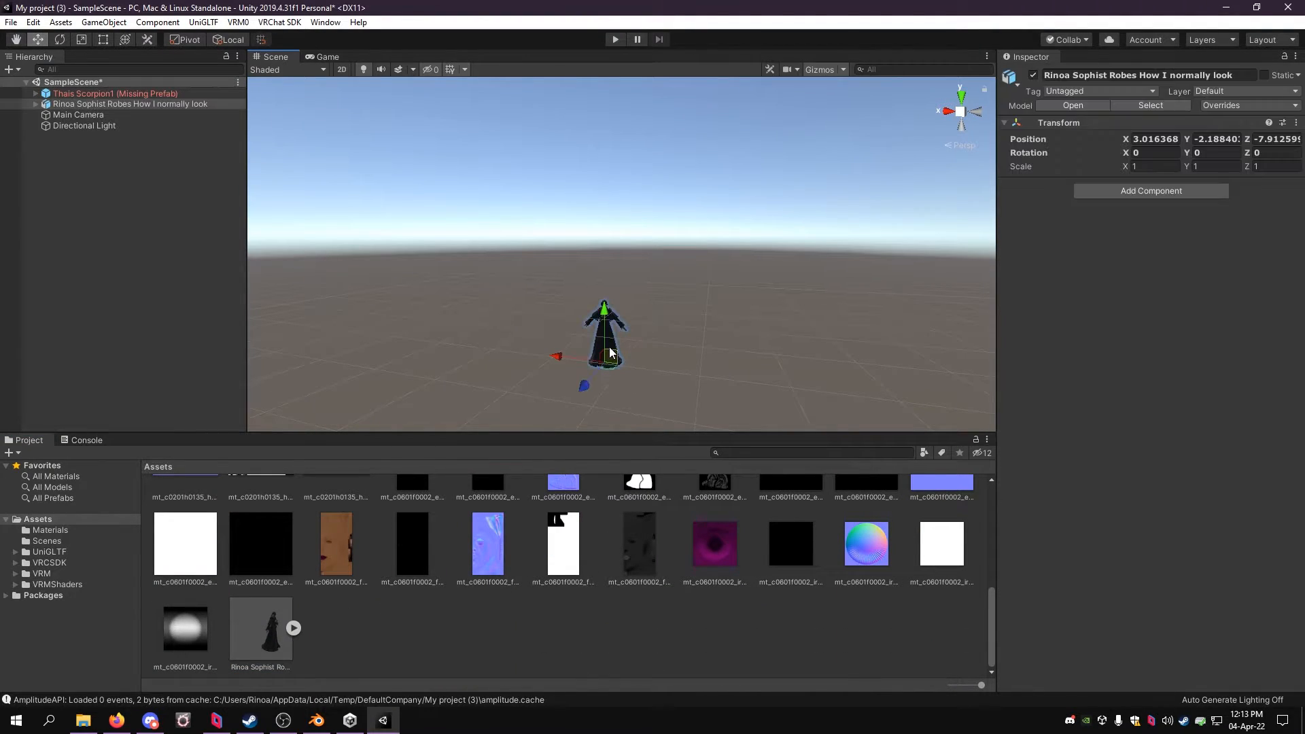
# Step: Set the model's position to X 0, Y 0, Z 0
pyautogui.click(1156, 140)
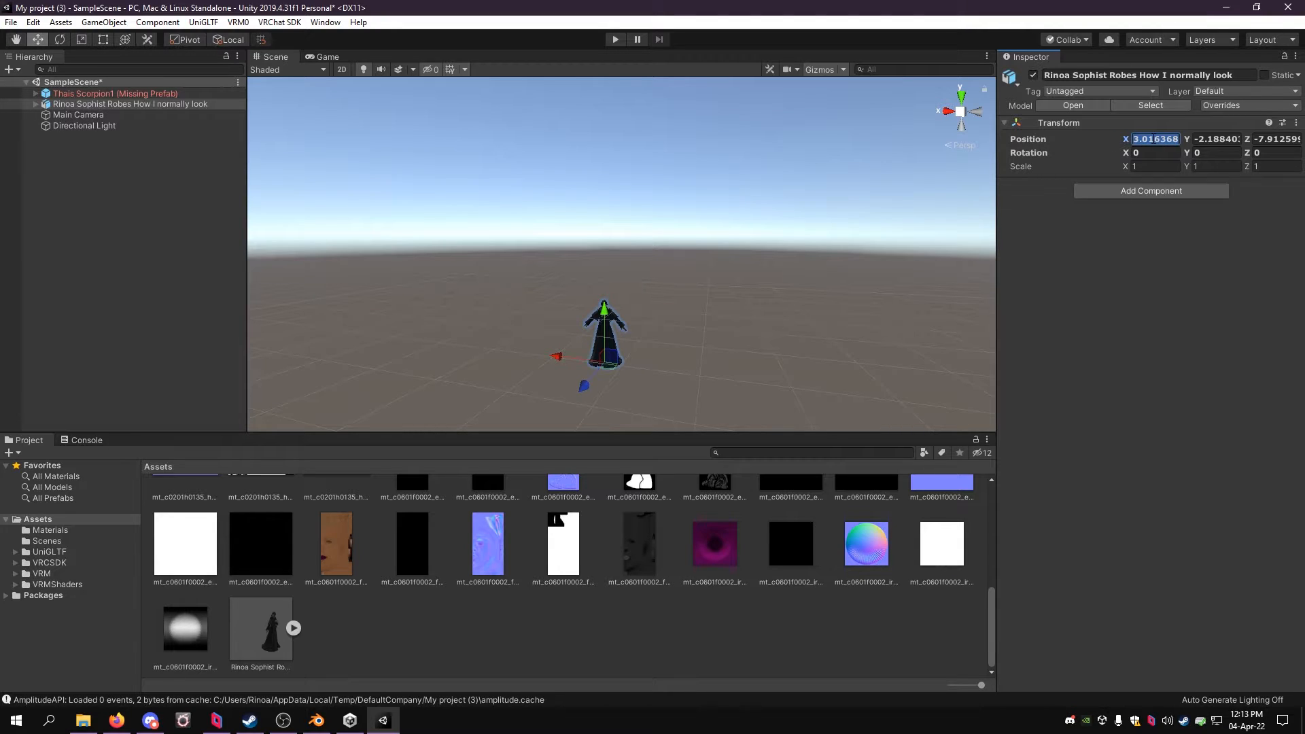
pyautogui.write('0')
pyautogui.click(1214, 138)
pyautogui.write('0')
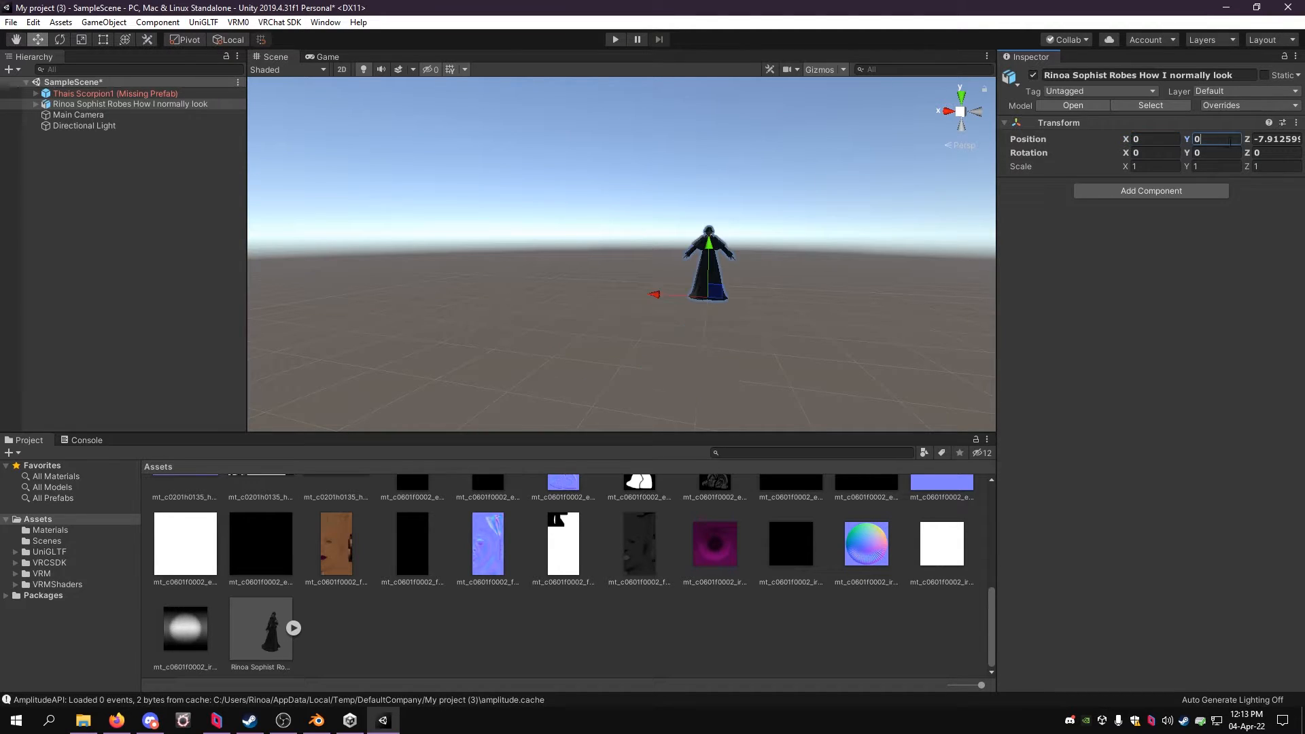
pyautogui.click(1266, 139)
pyautogui.write('0')
pyautogui.press('Return')
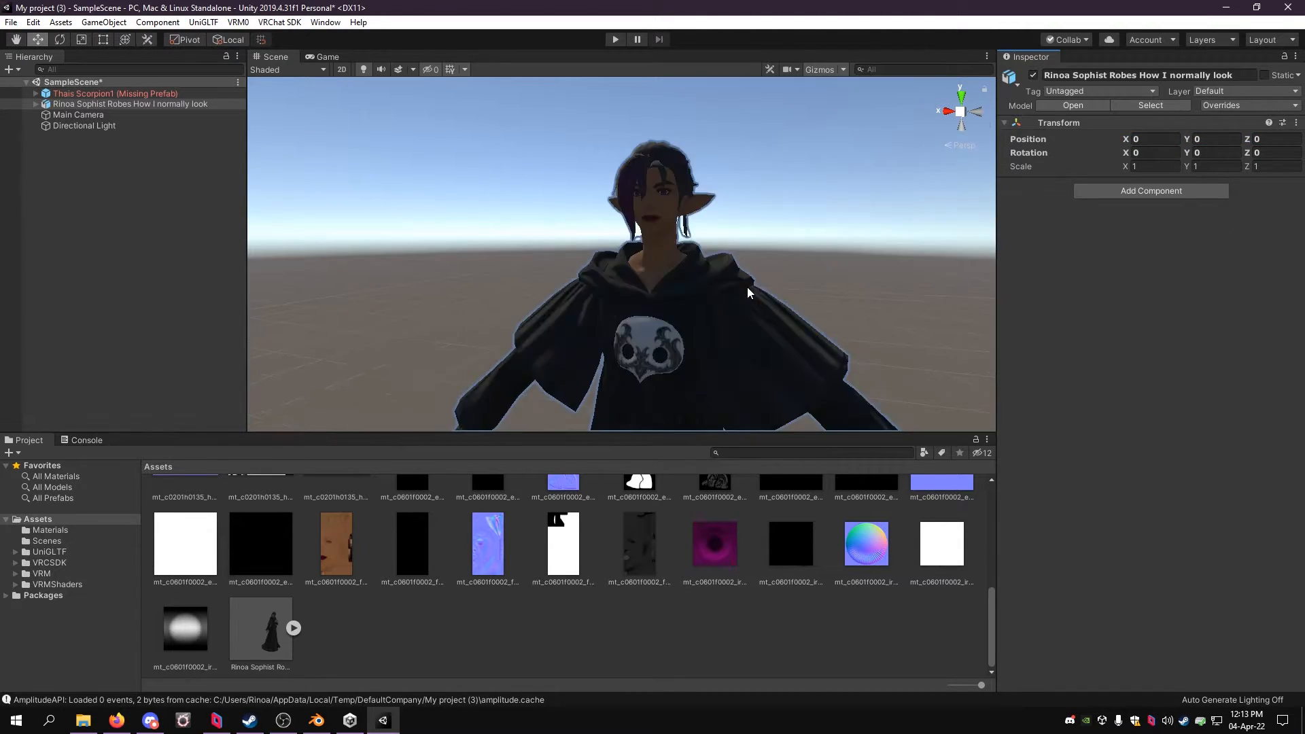
# Step: Examine the placed character's face and robes from several angles, and select the whole model
pyautogui.keyDown('alt'); pyautogui.moveTo(750, 302); pyautogui.dragTo(773, 299); pyautogui.keyUp('alt')
pyautogui.moveTo(774, 299); pyautogui.dragTo(571, 304, button='right')
pyautogui.press('w')
pyautogui.scroll(-6, 697, 241)
pyautogui.moveTo(1007, 250); pyautogui.dragTo(912, 286, button='right')
pyautogui.scroll(-3, 850, 284)
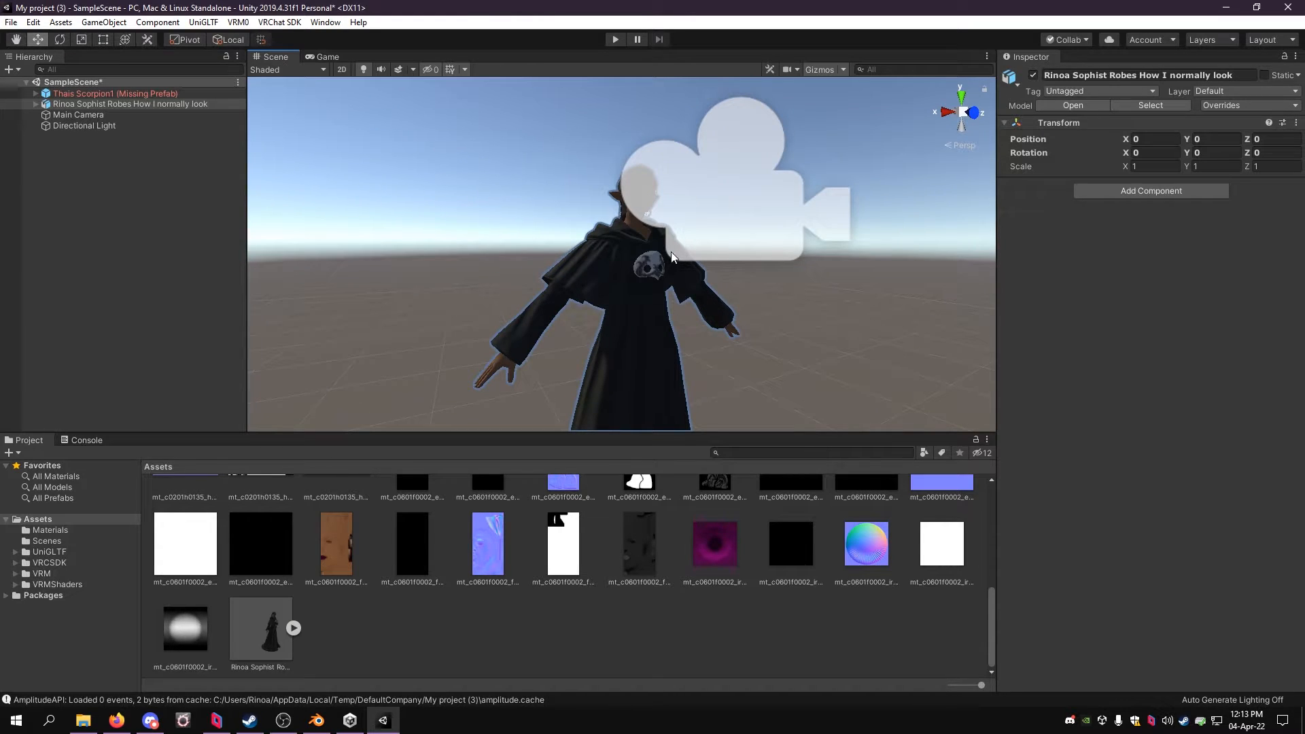
pyautogui.click(638, 304)
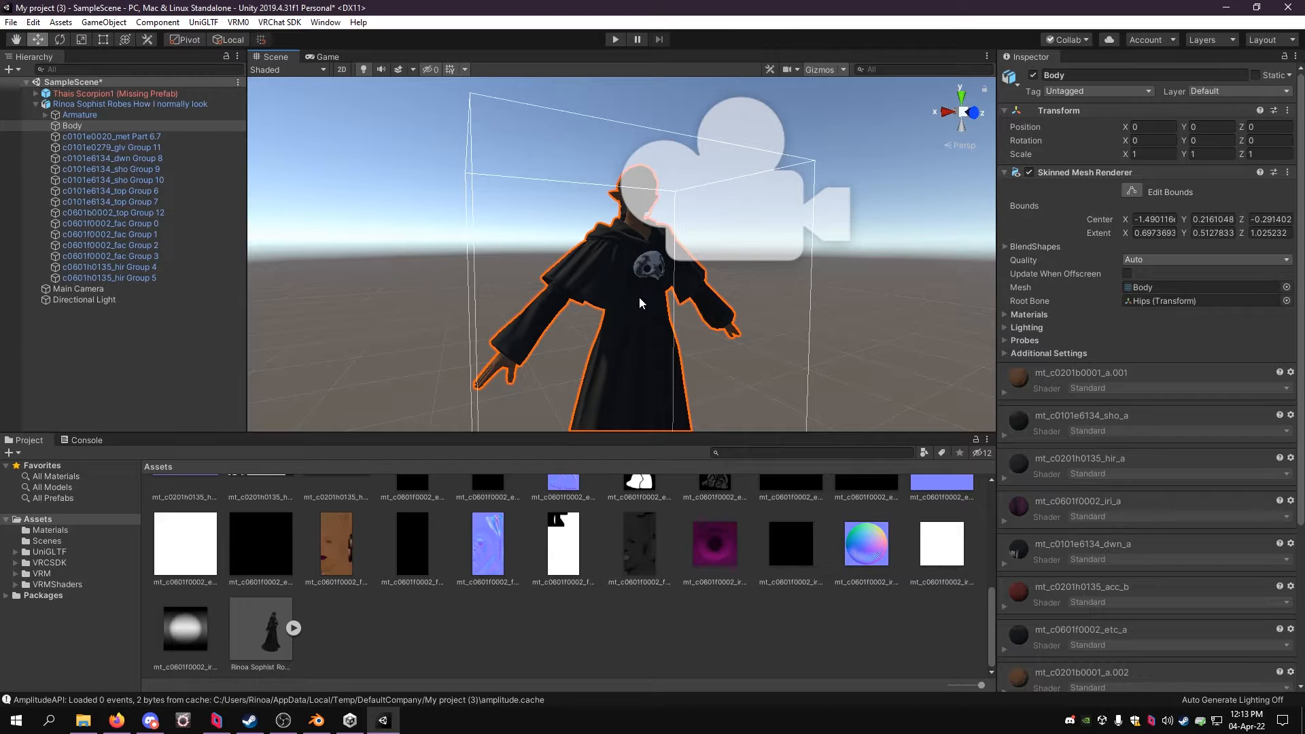
pyautogui.click(639, 301)
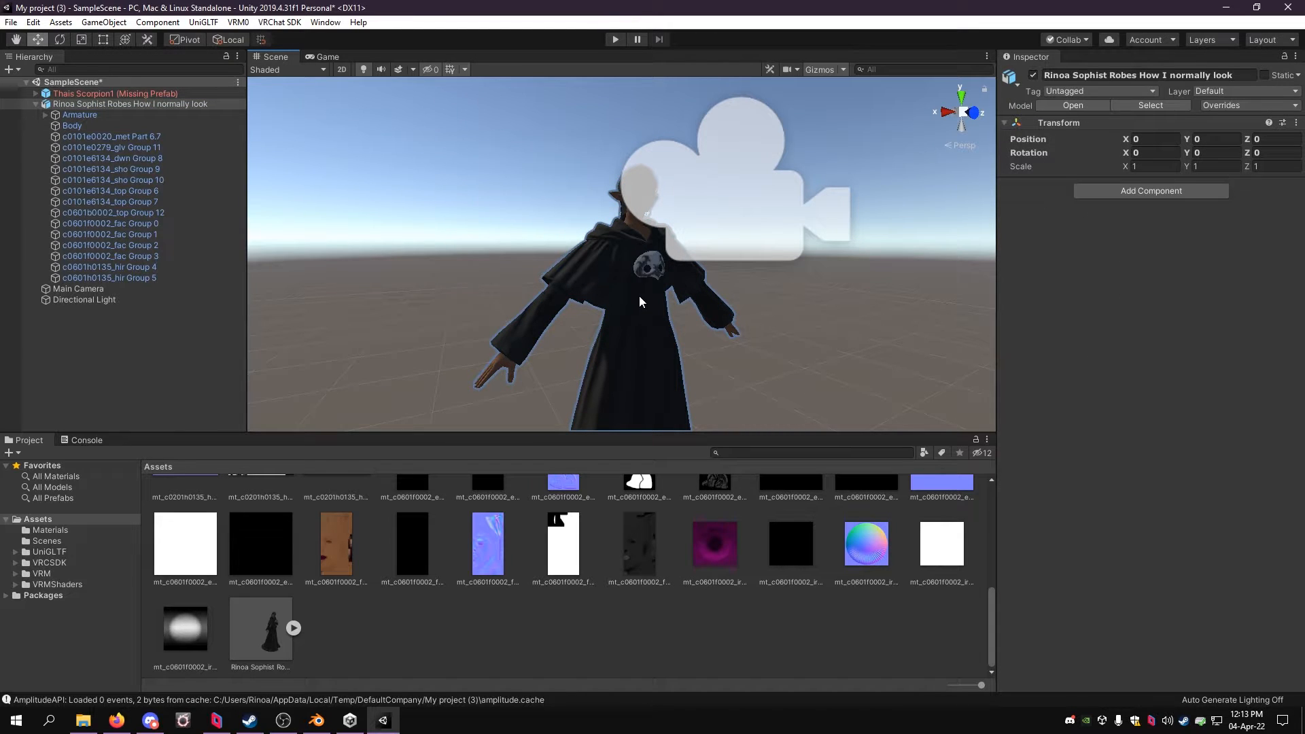
# Step: Open the model's import settings, glance at the VTuber avatar tutorial video in Firefox, and return to Unity
pyautogui.click(1149, 106)
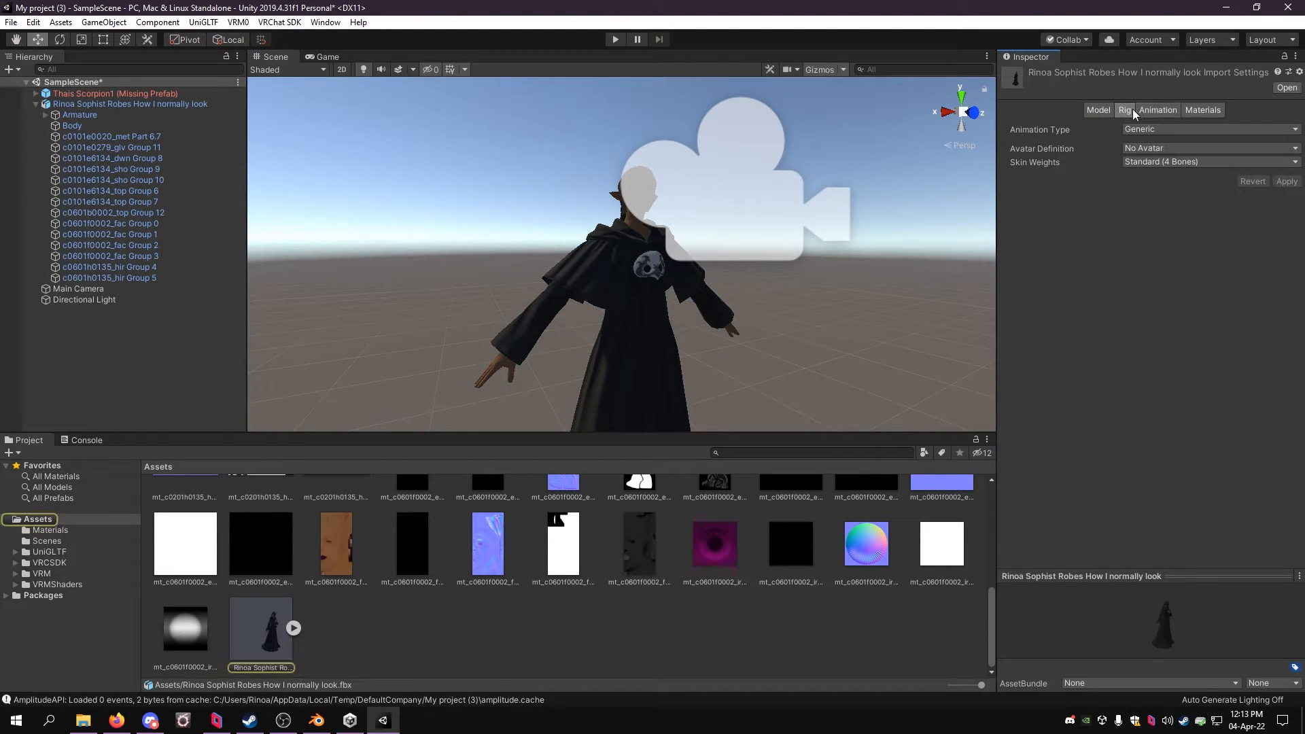
pyautogui.click(116, 720)
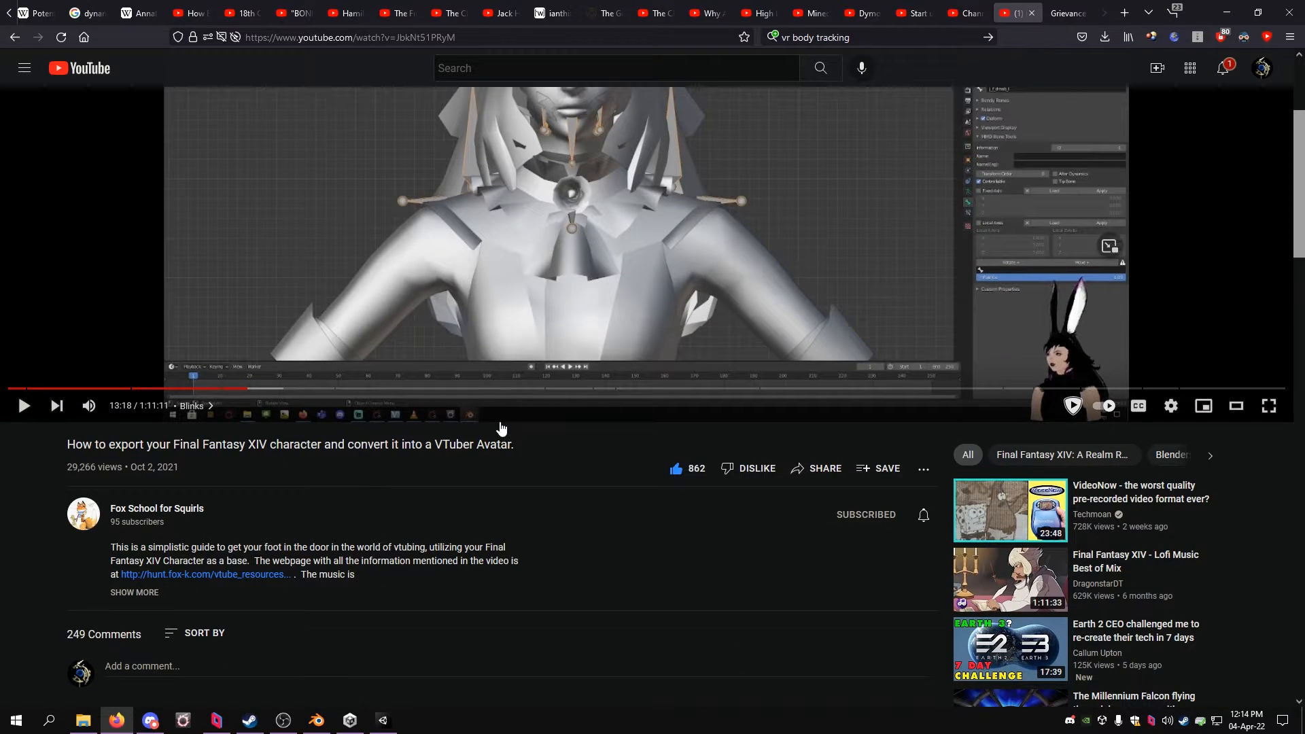
pyautogui.scroll(3, 505, 487)
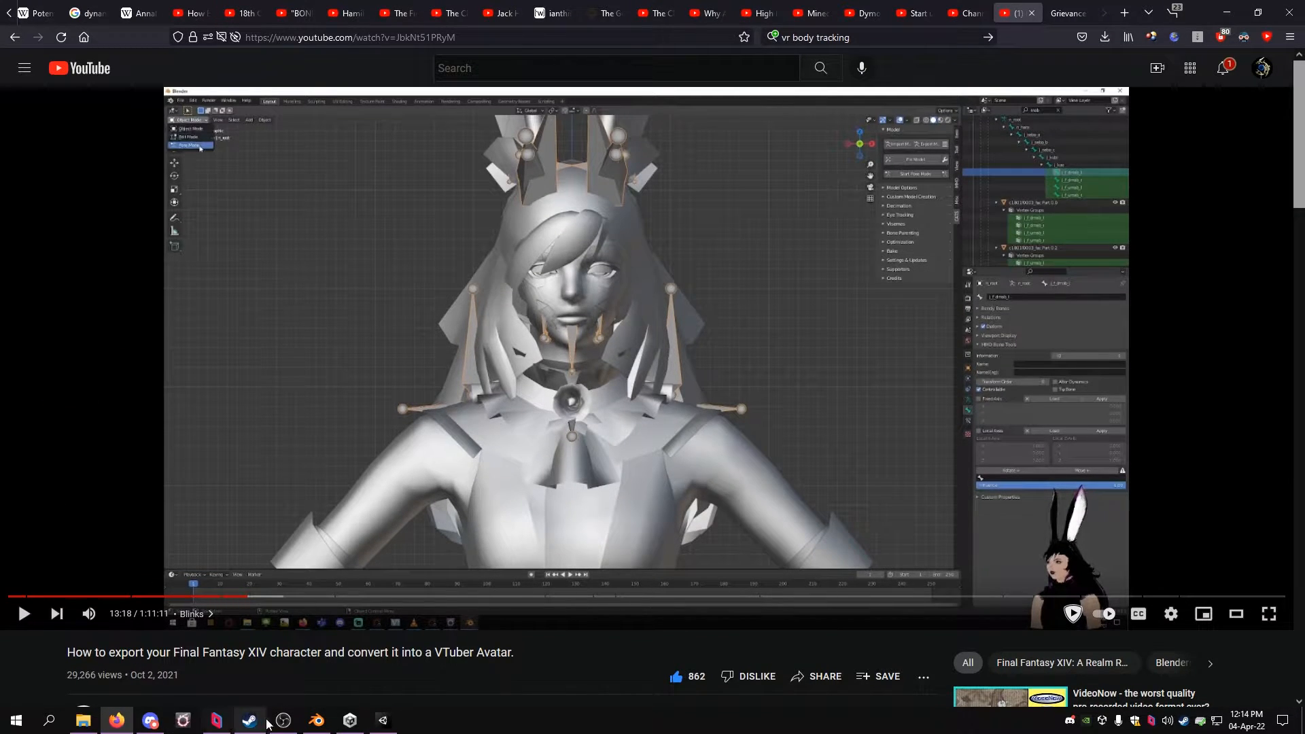
pyautogui.click(383, 720)
# Step: Set the model's normals to Calculate and its rig animation type to Humanoid
pyautogui.click(1101, 110)
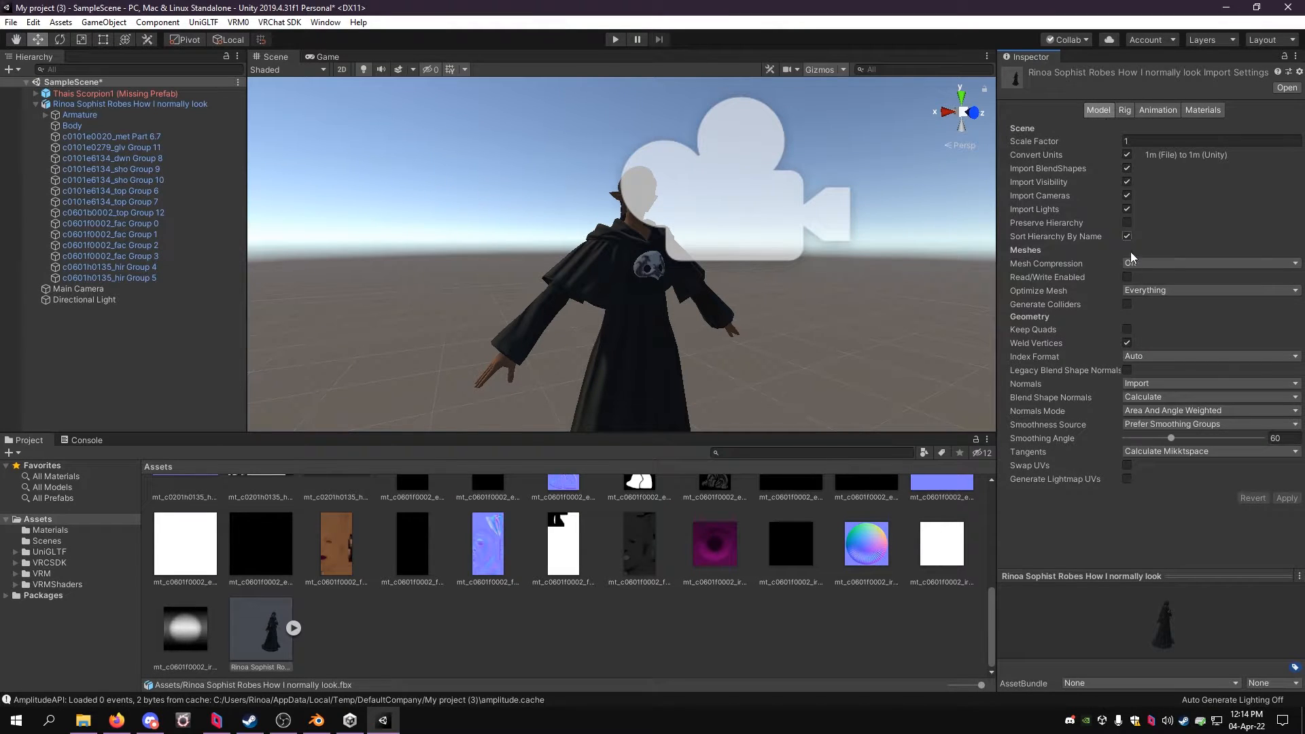
pyautogui.click(1149, 385)
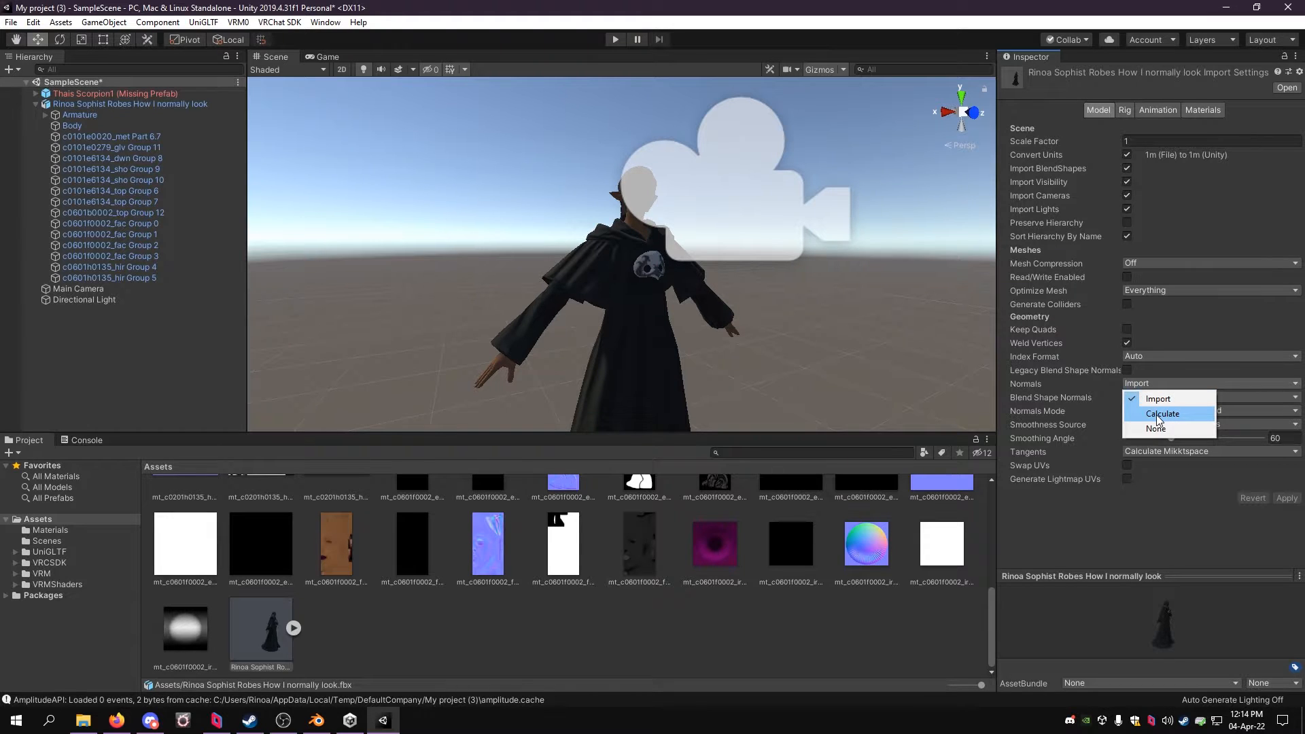
pyautogui.click(1159, 416)
pyautogui.click(1125, 111)
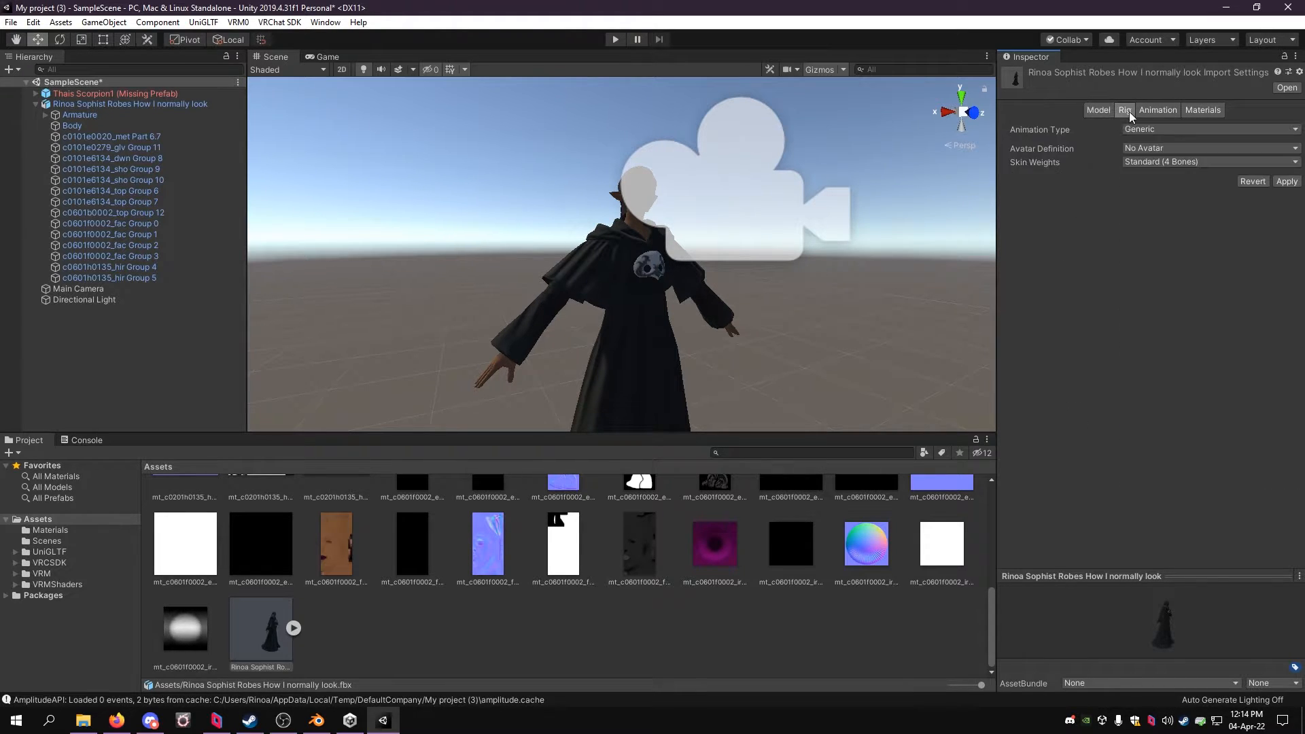
pyautogui.click(1150, 129)
pyautogui.click(1157, 192)
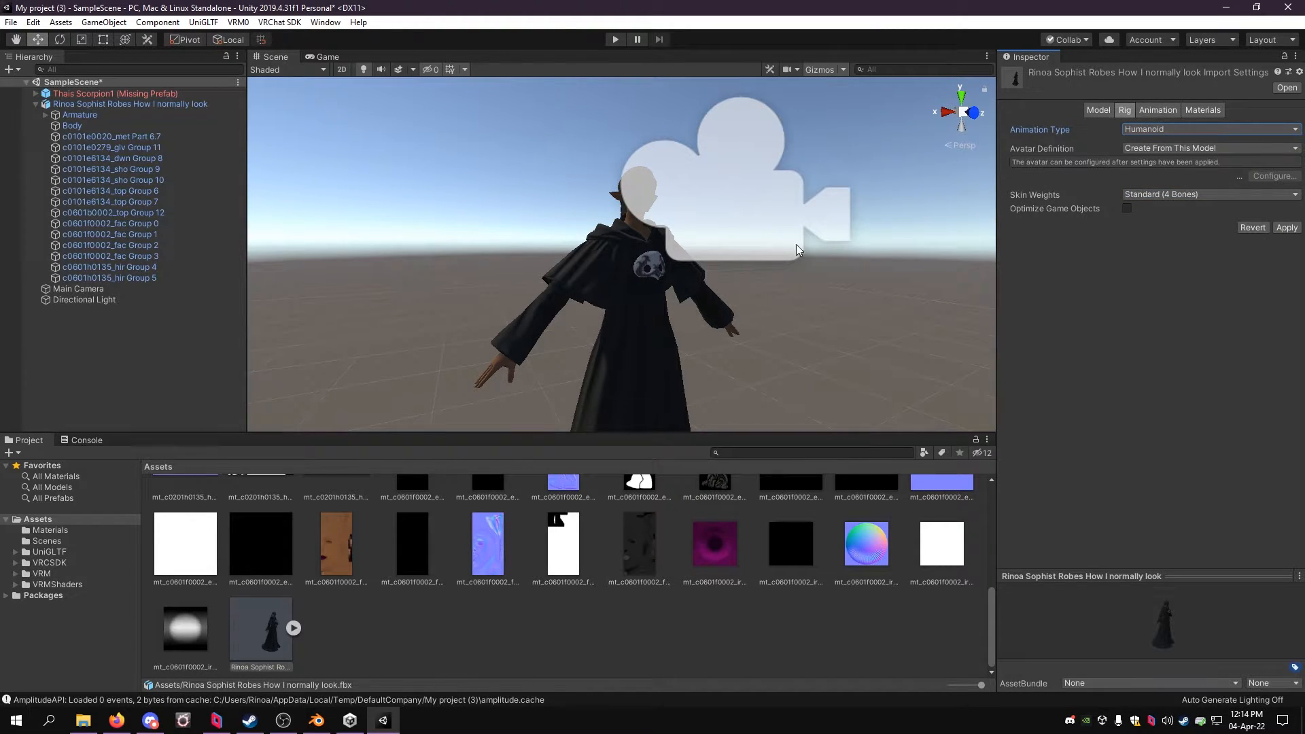
# Step: Check the character and its Model import settings, and apply the pending changes
pyautogui.scroll(4, 714, 272)
pyautogui.scroll(-2, 791, 217)
pyautogui.click(1100, 113)
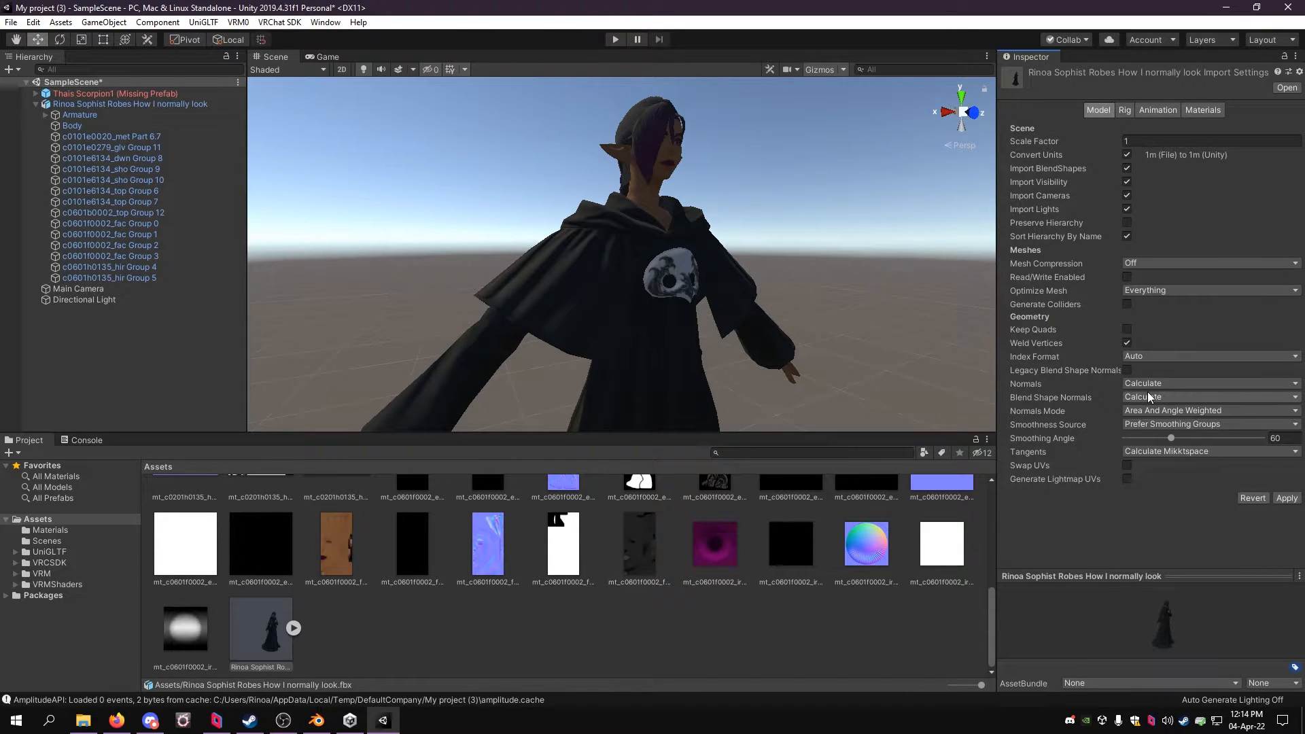
pyautogui.moveTo(741, 304)
pyautogui.keyDown('alt'); pyautogui.mouseDown()
pyautogui.moveTo(666, 244)
pyautogui.moveTo(769, 253)
pyautogui.moveTo(746, 302)
pyautogui.mouseUp(); pyautogui.keyUp('alt')
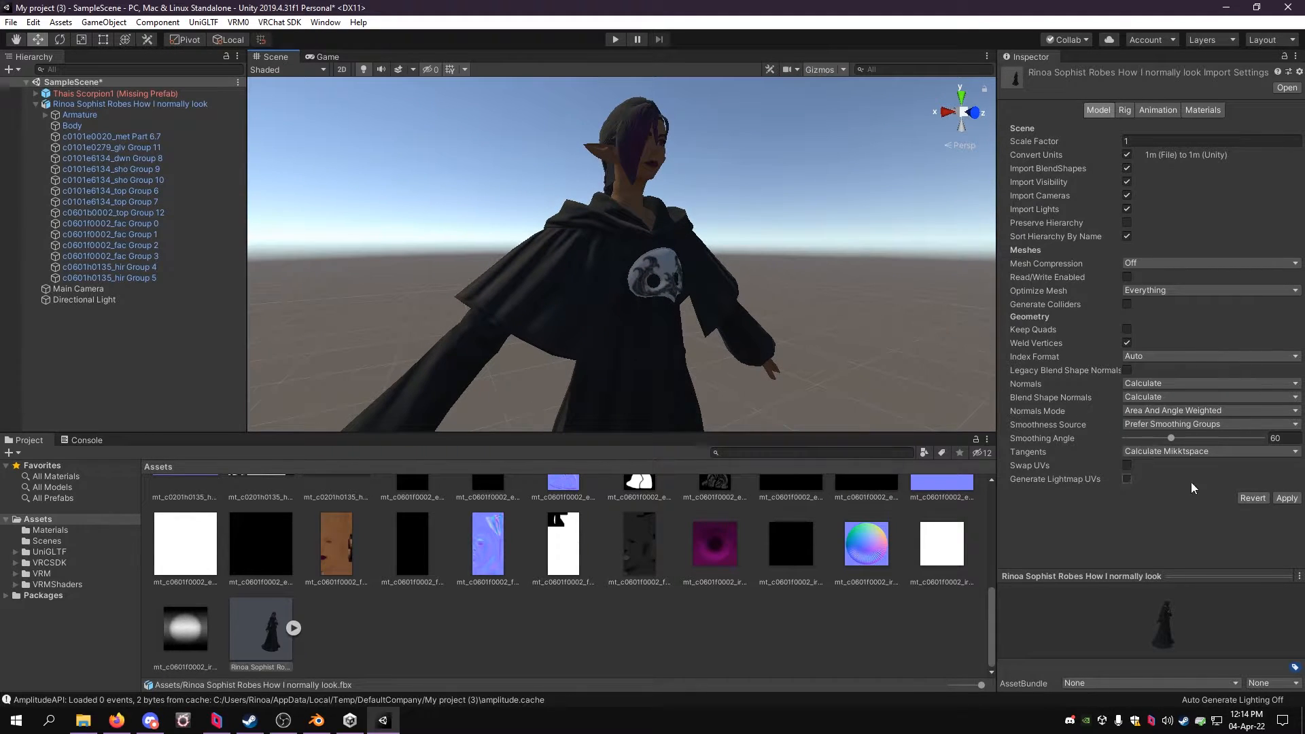
pyautogui.click(1287, 499)
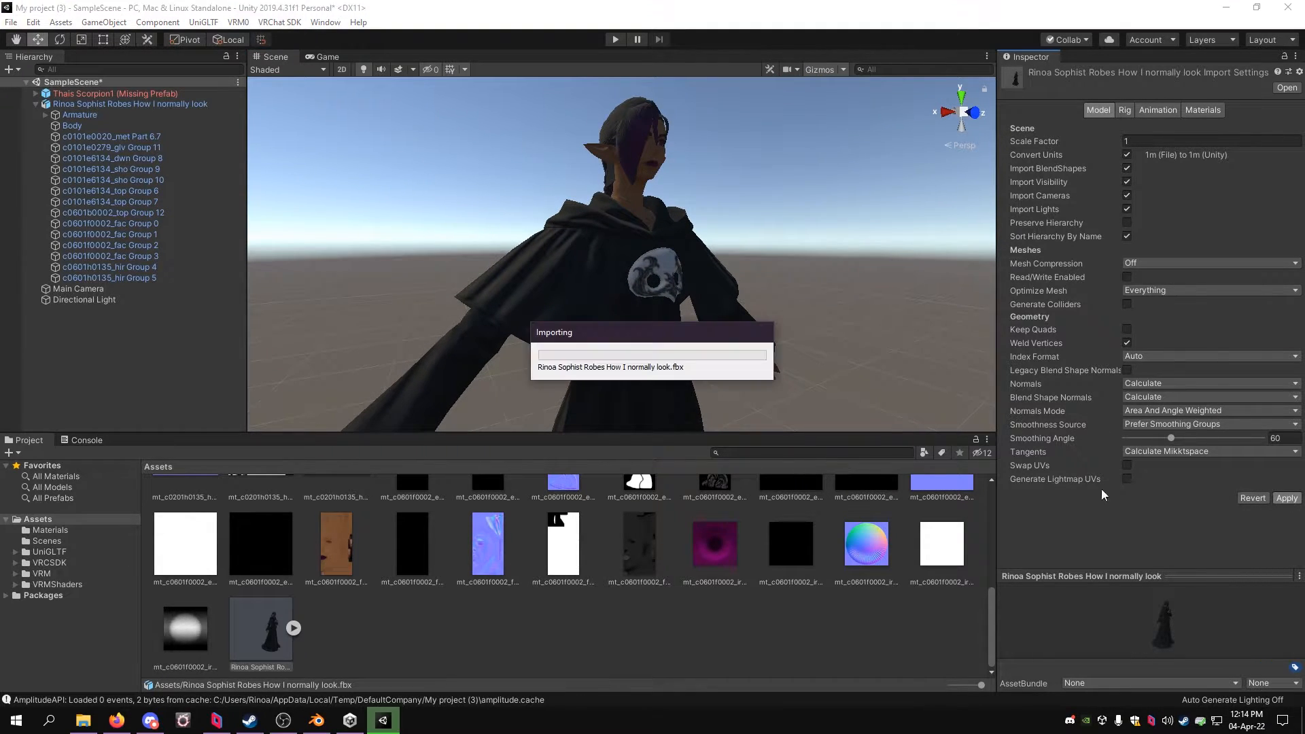
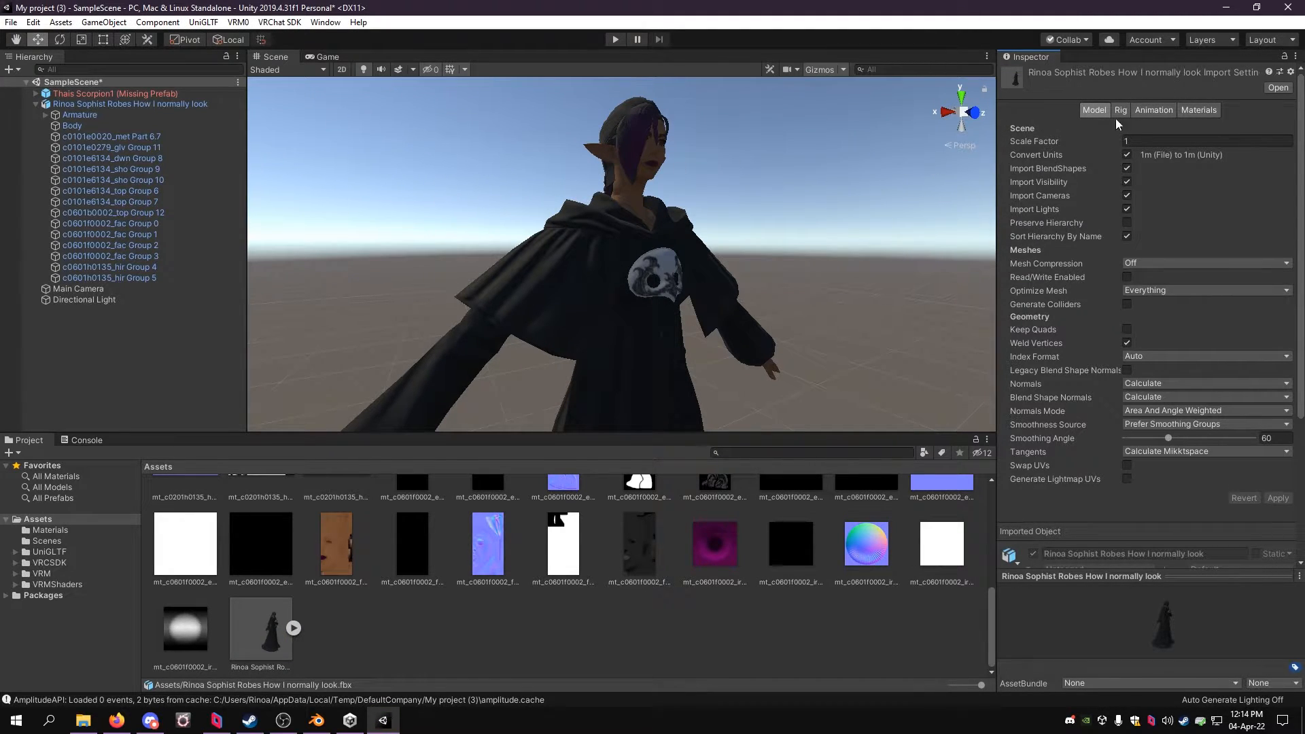
# Step: Set the model's material location to Use External Materials (Legacy) and apply it, leaving material extraction cancelled
pyautogui.click(1192, 115)
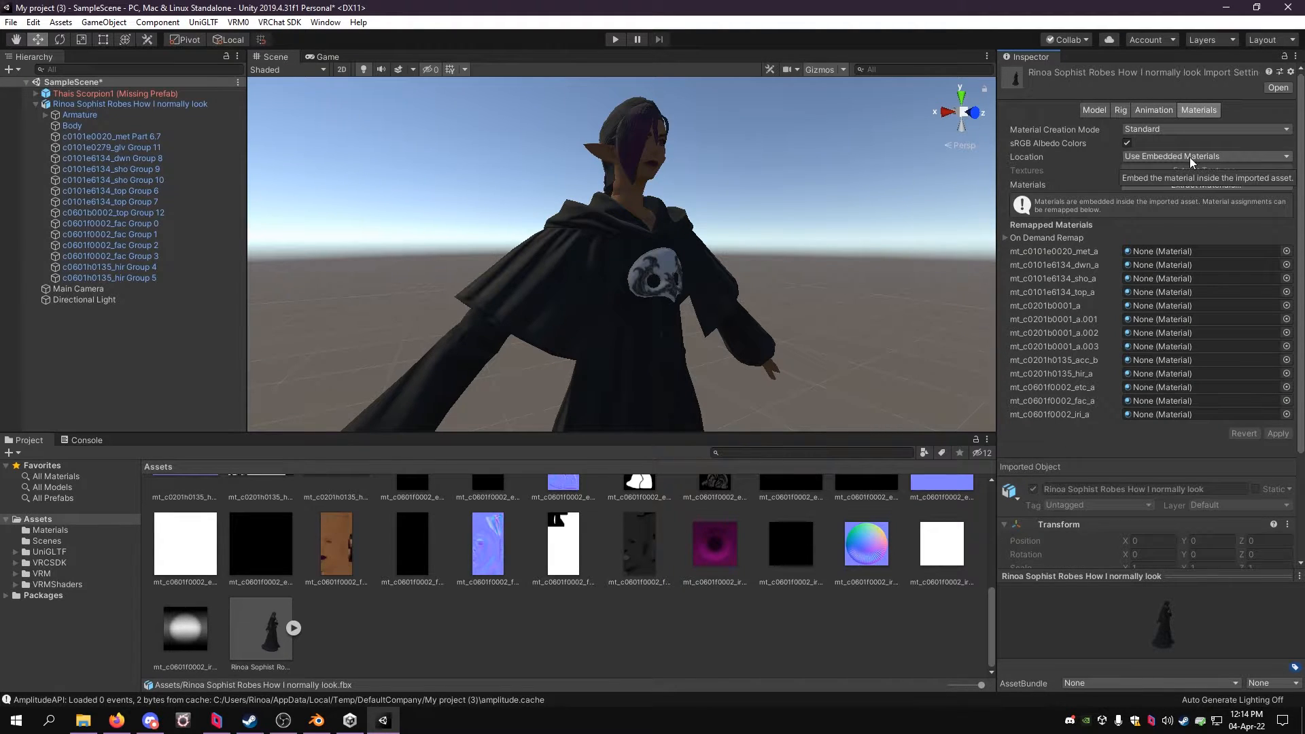
pyautogui.click(1188, 184)
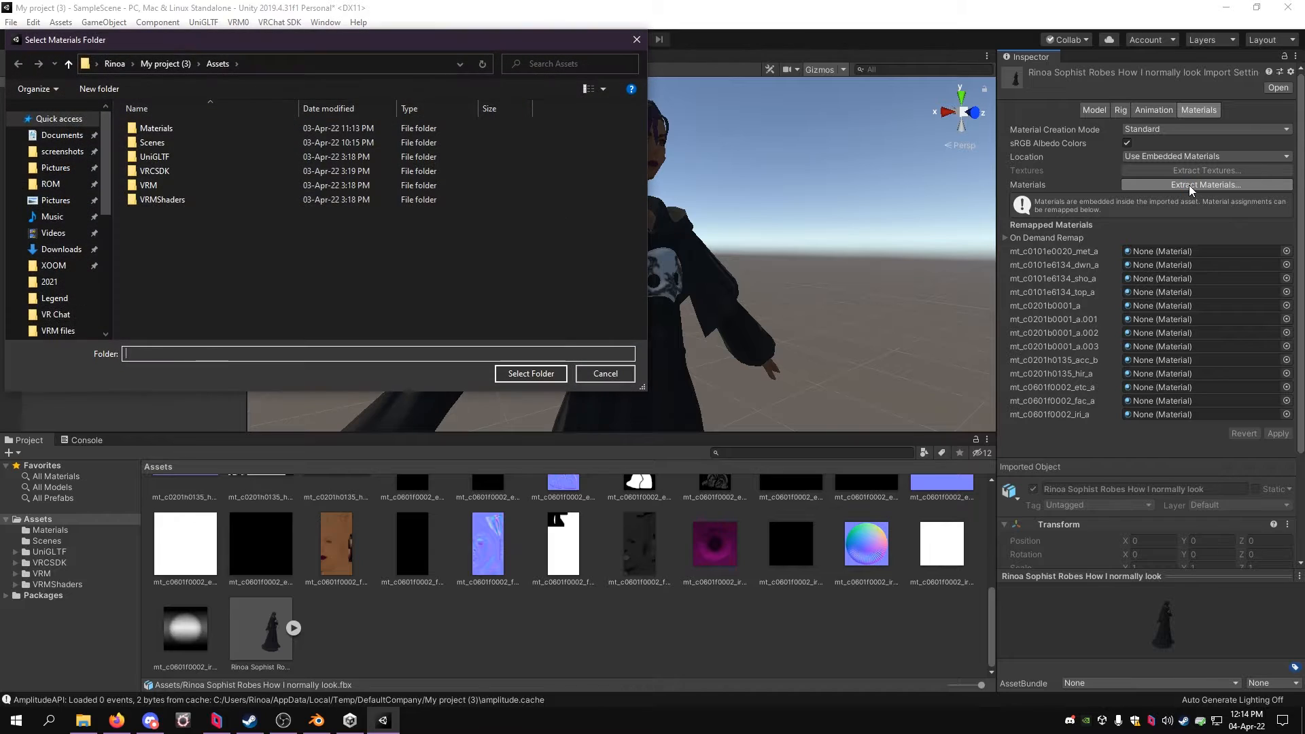
pyautogui.click(609, 378)
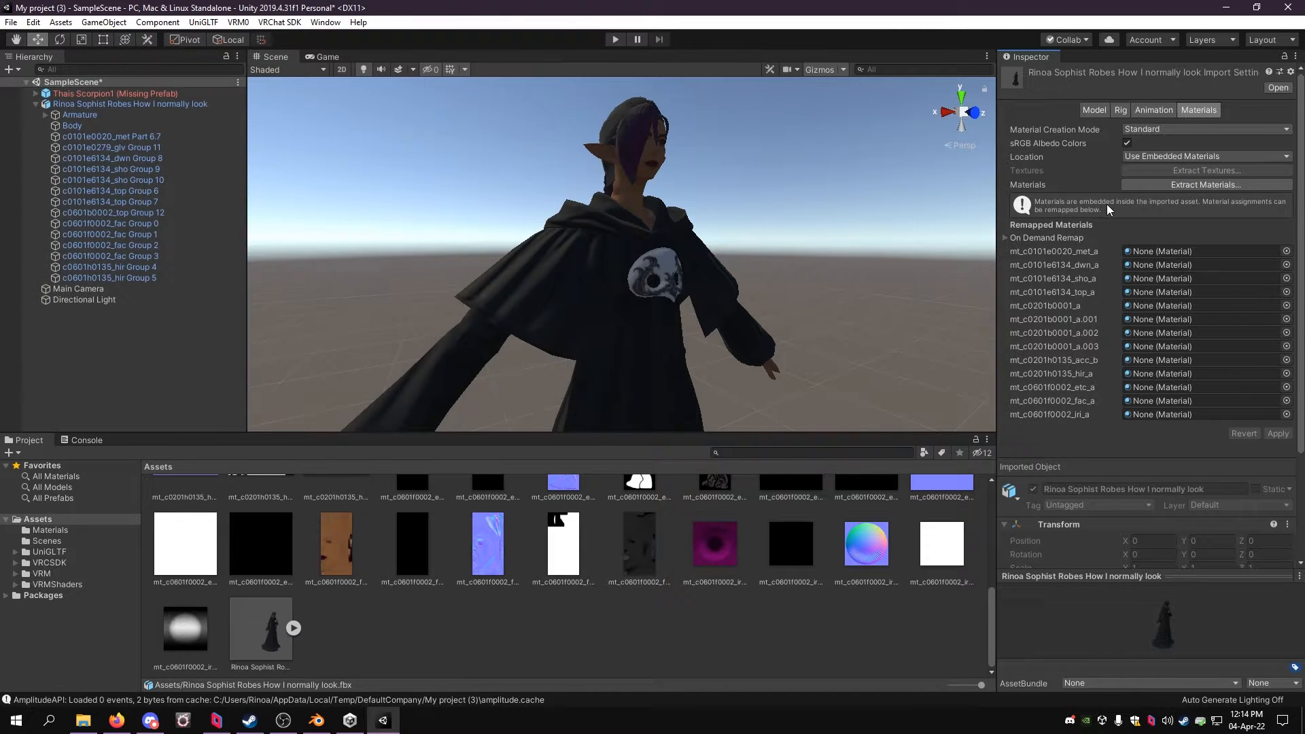
pyautogui.click(1153, 160)
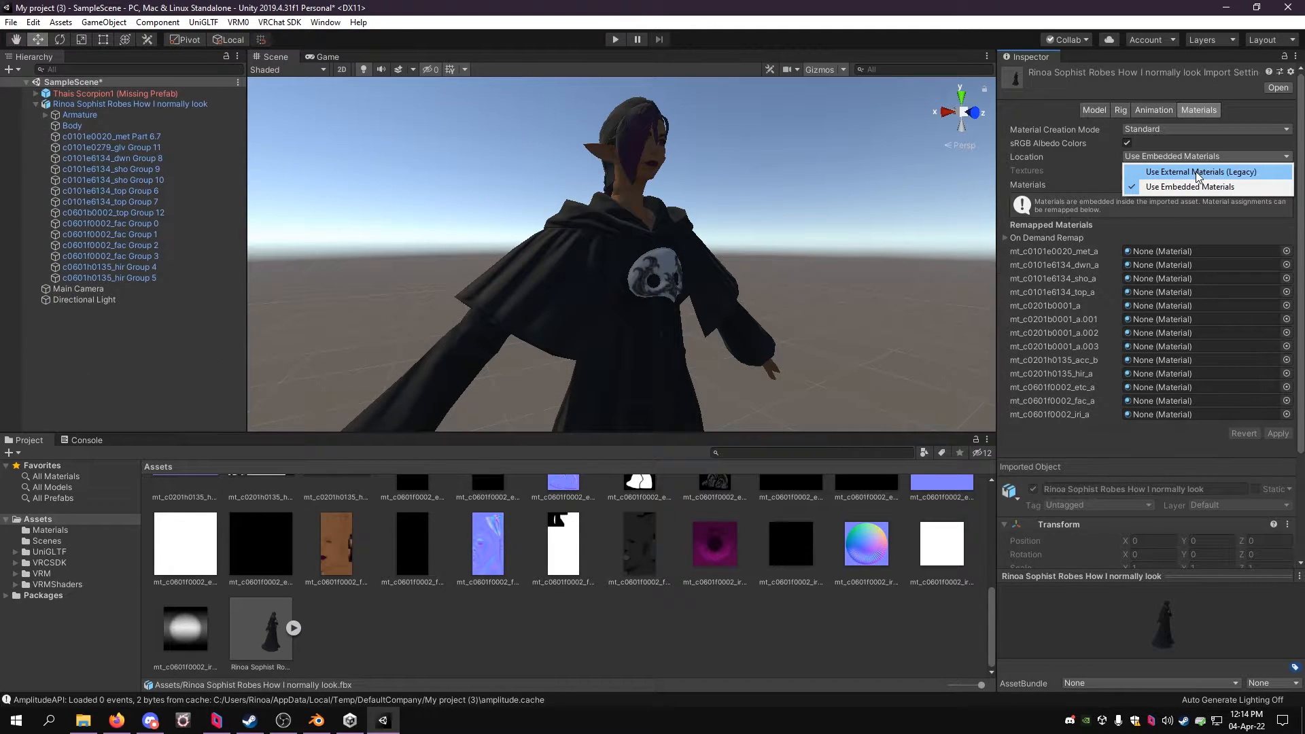
pyautogui.click(1198, 173)
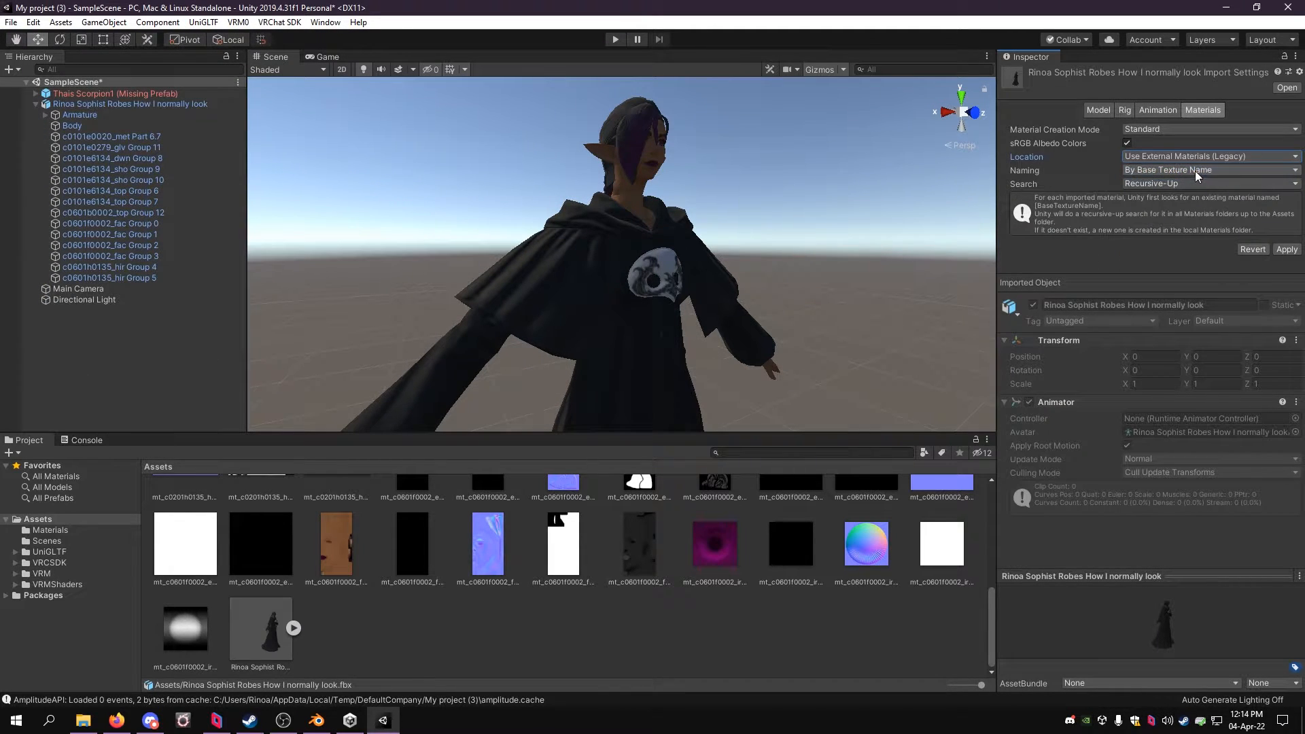
pyautogui.click(1278, 250)
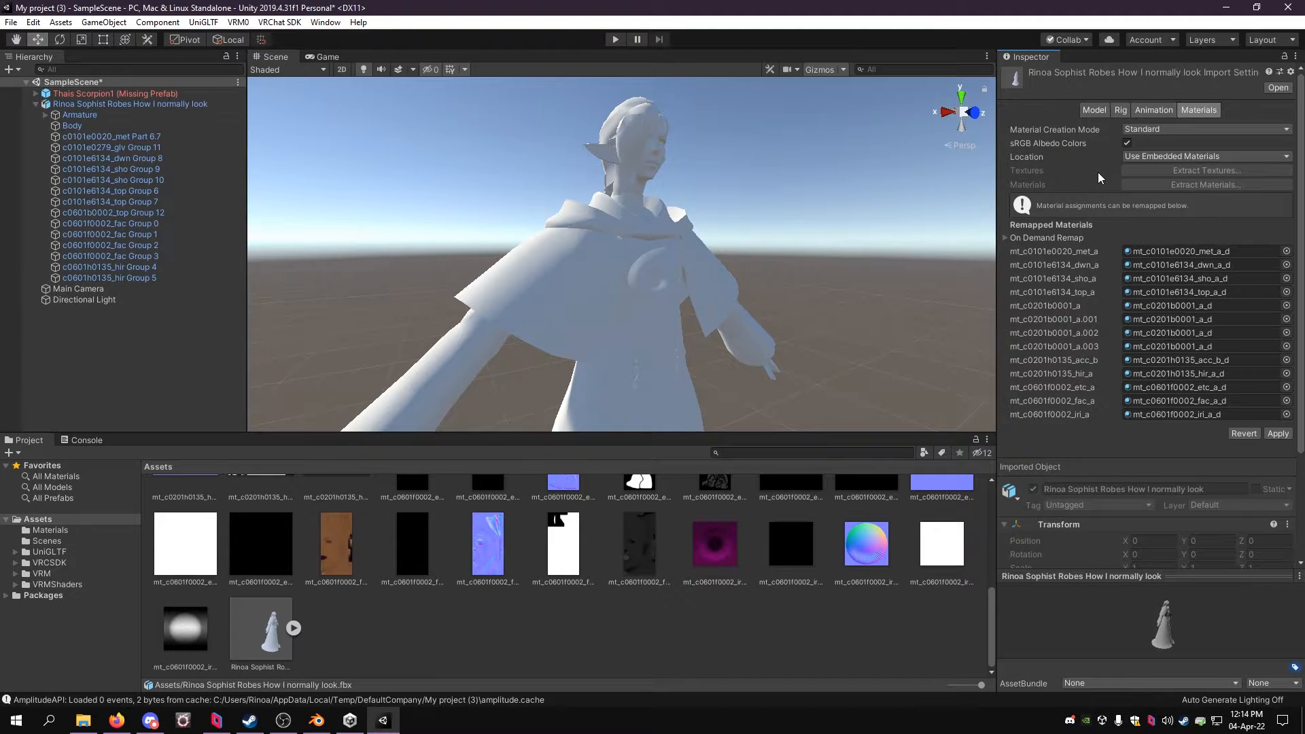
# Step: Inspect the character's surface in the scene, look through the imported textures, and check the model asset's material import settings
pyautogui.click(680, 281)
pyautogui.click(685, 390)
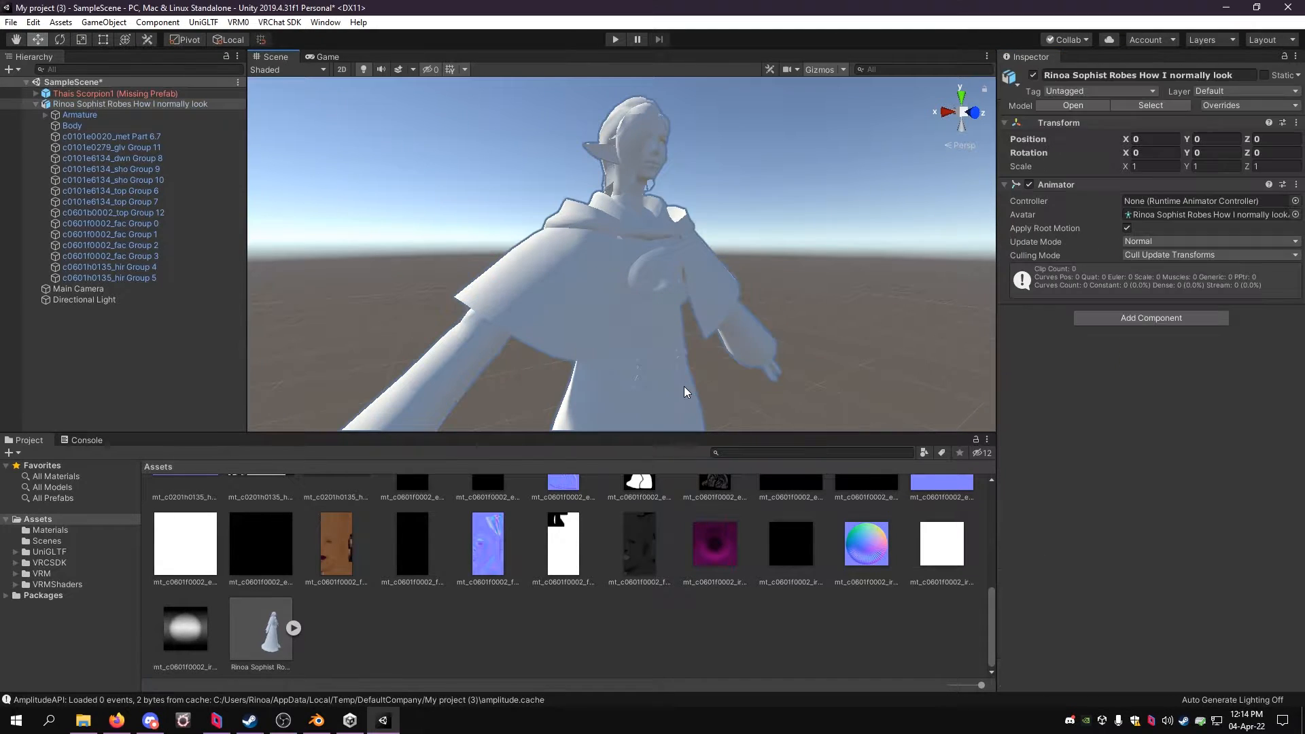
pyautogui.scroll(-3, 665, 307)
pyautogui.scroll(7, 665, 307)
pyautogui.scroll(-4, 665, 308)
pyautogui.scroll(5, 621, 527)
pyautogui.scroll(-5, 622, 526)
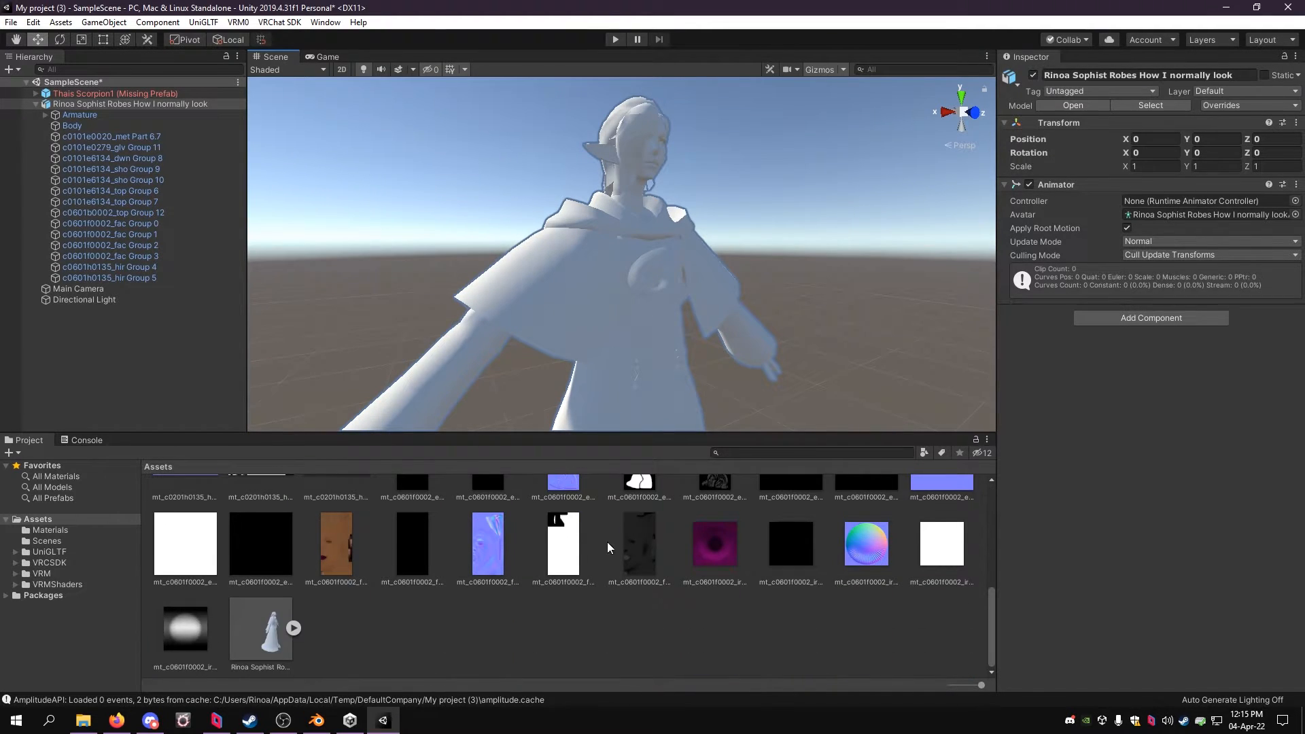
pyautogui.click(279, 633)
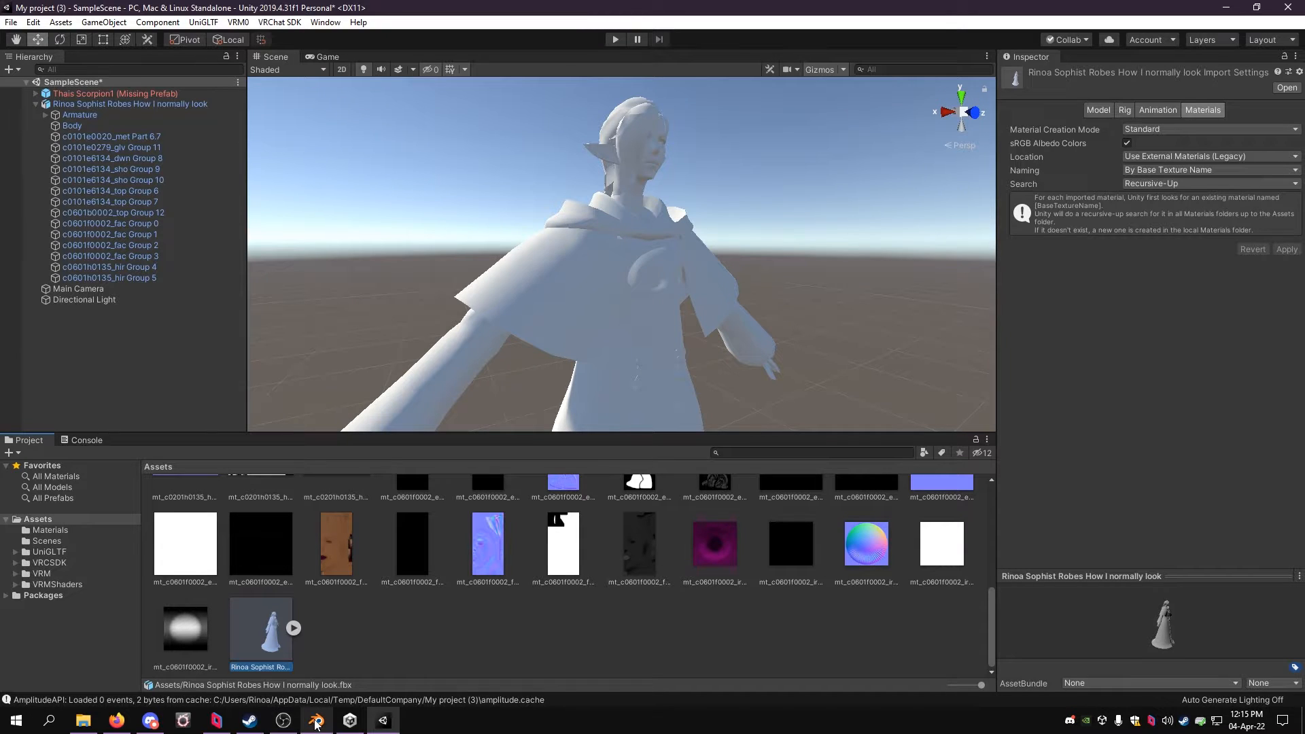
# Step: Delete the Rinoa Sophist Robes model from the scene
pyautogui.click(630, 307)
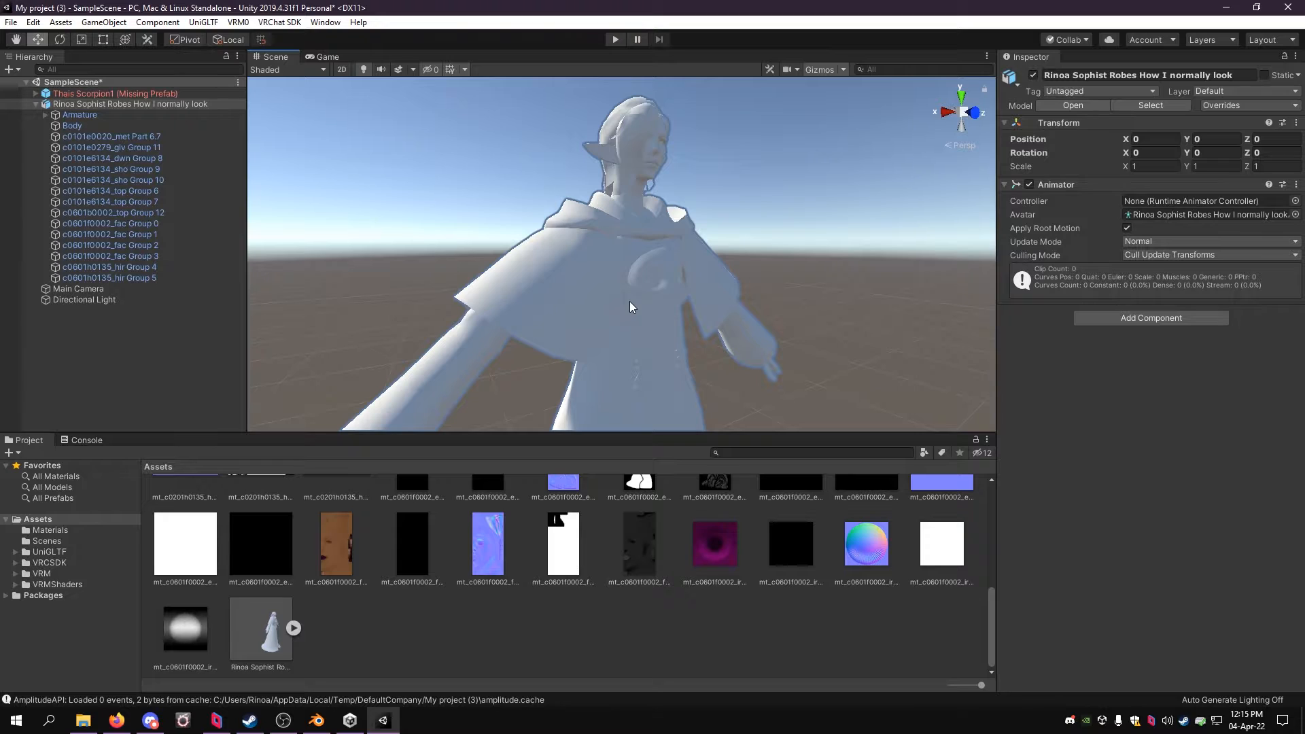
pyautogui.press('x')
pyautogui.click(79, 106)
pyautogui.rightClick(79, 112)
pyautogui.click(113, 181)
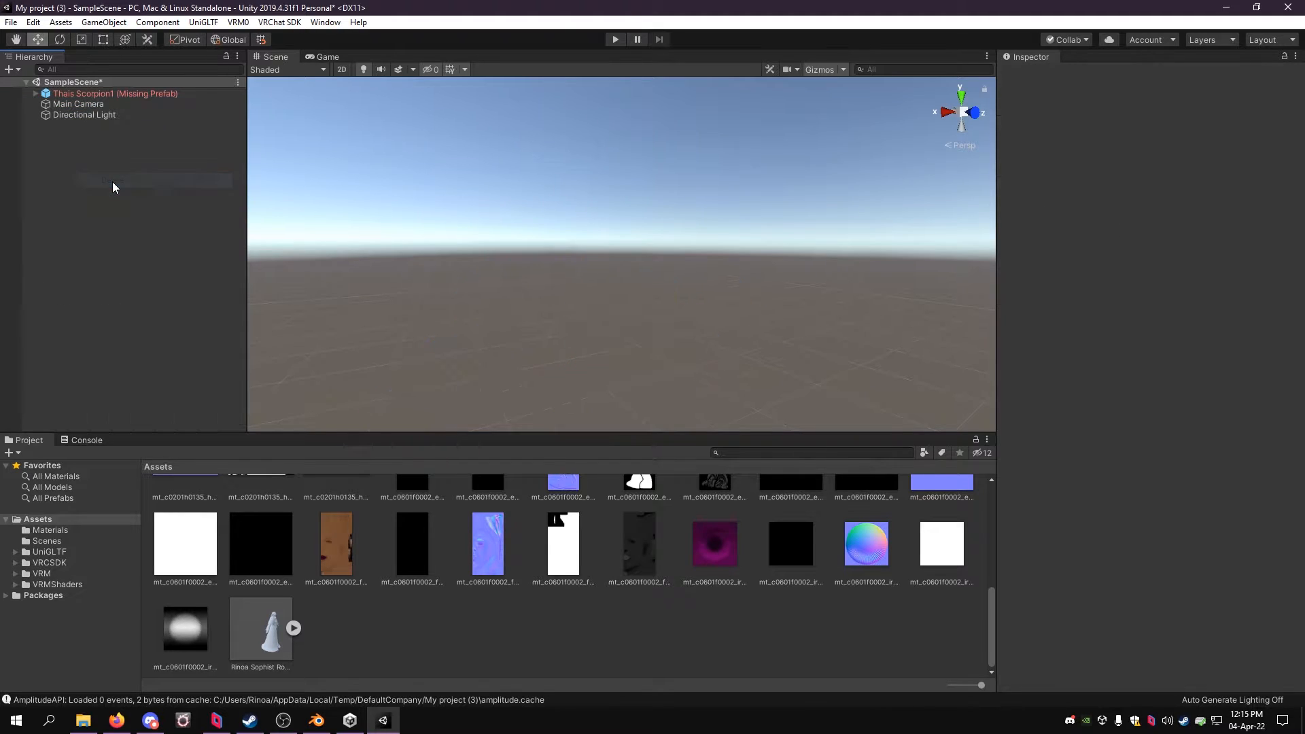
# Step: Delete the "Rinoa Sophist Robes How I normally look" FBX from the Assets folder and switch to Blender
pyautogui.click(245, 618)
pyautogui.rightClick(246, 619)
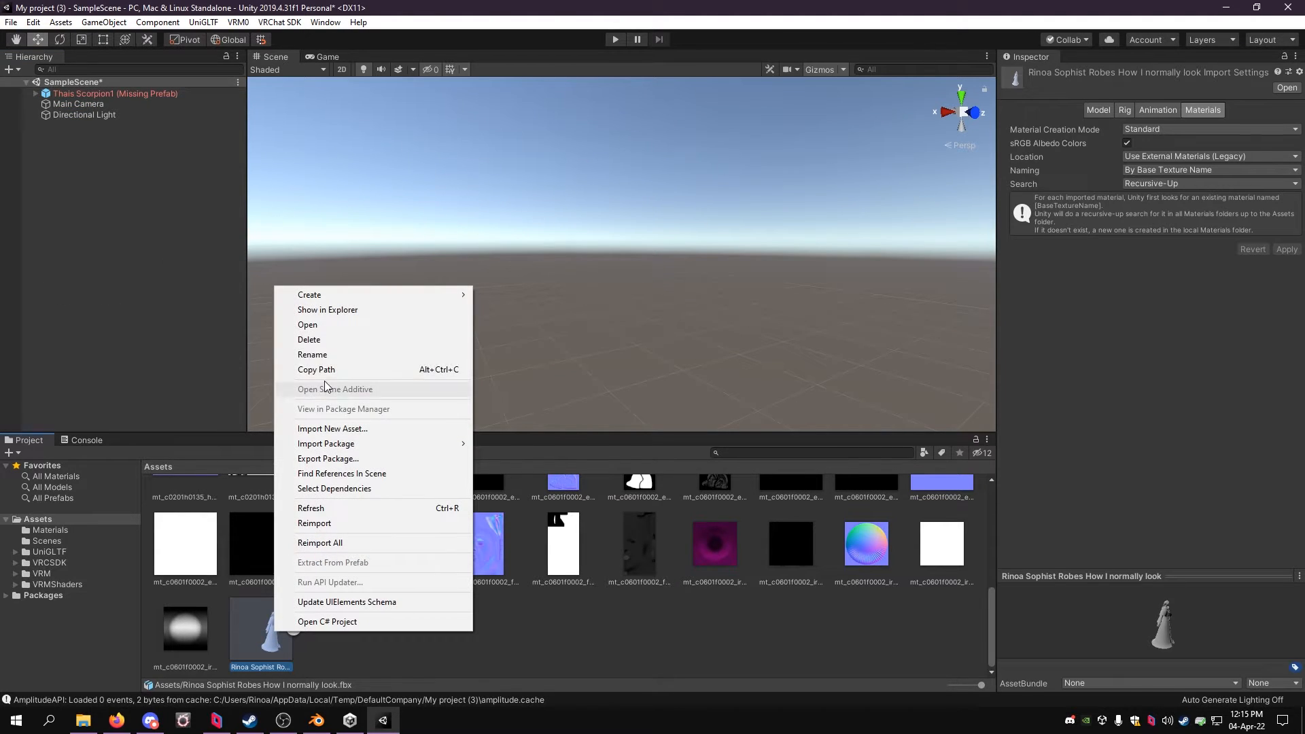
pyautogui.click(306, 339)
pyautogui.click(691, 387)
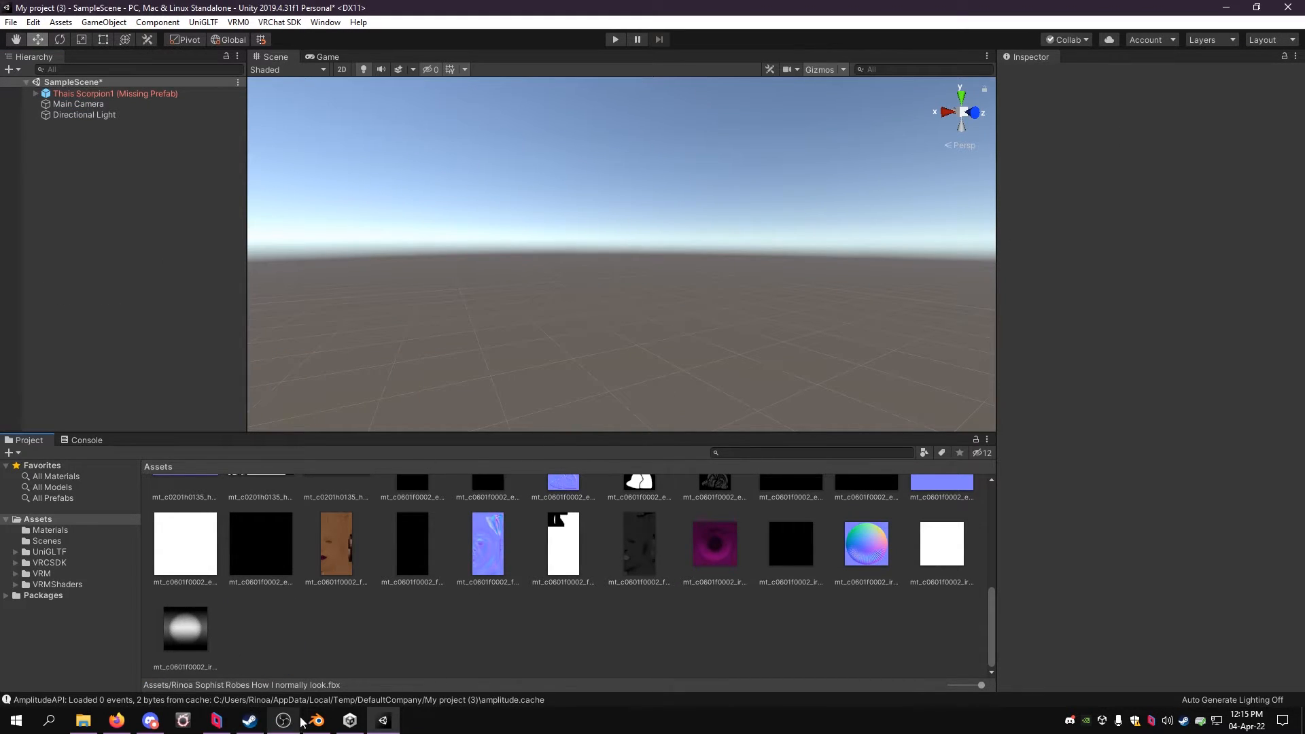
pyautogui.click(317, 722)
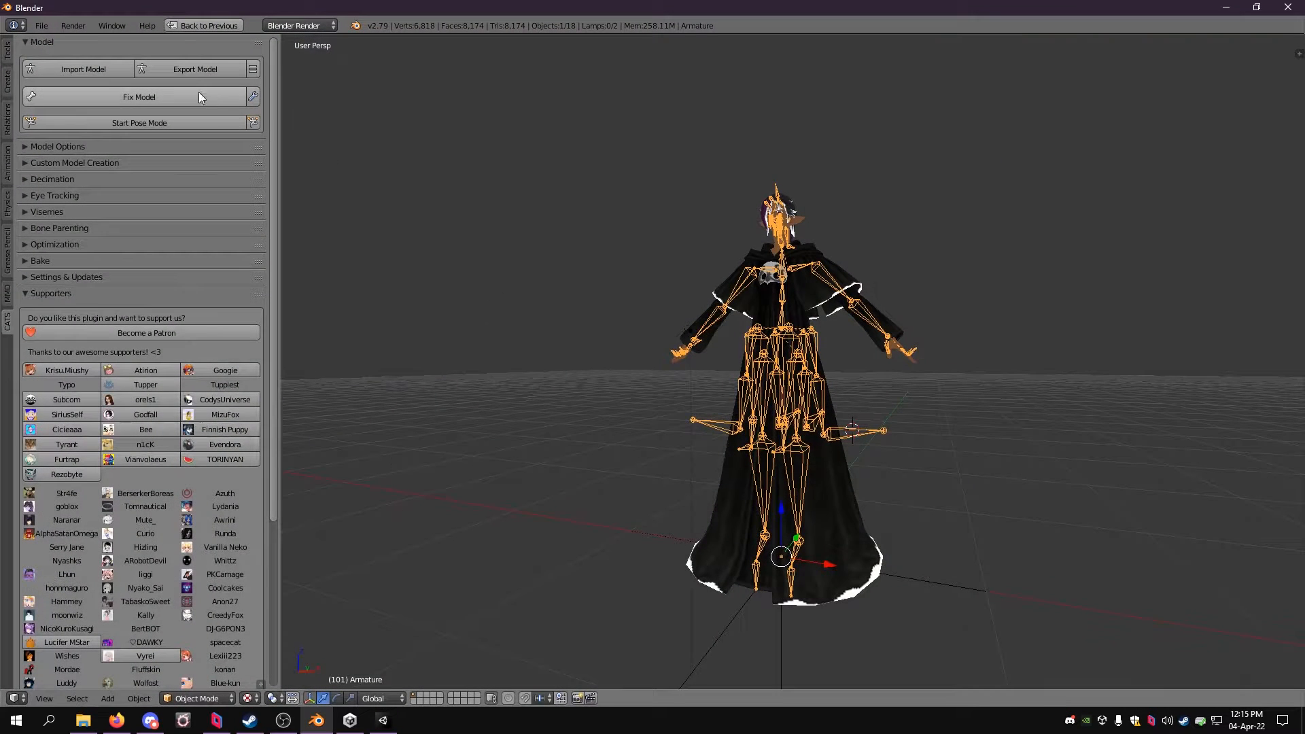
# Step: Export the model with Cats despite the optimization warning, overwriting "Rinoa Sophist Robes How I normally look.fbx" in the VR Chat folder
pyautogui.click(177, 72)
pyautogui.click(207, 151)
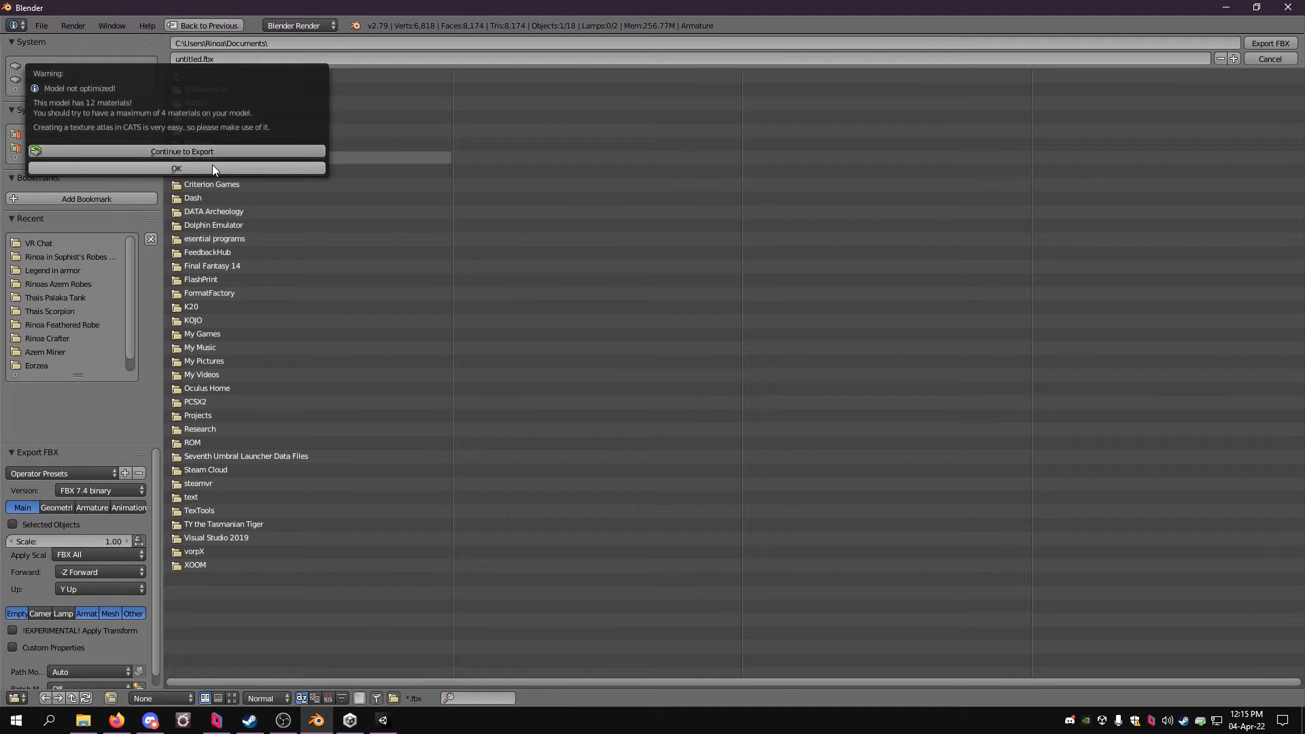
pyautogui.click(213, 167)
pyautogui.click(42, 244)
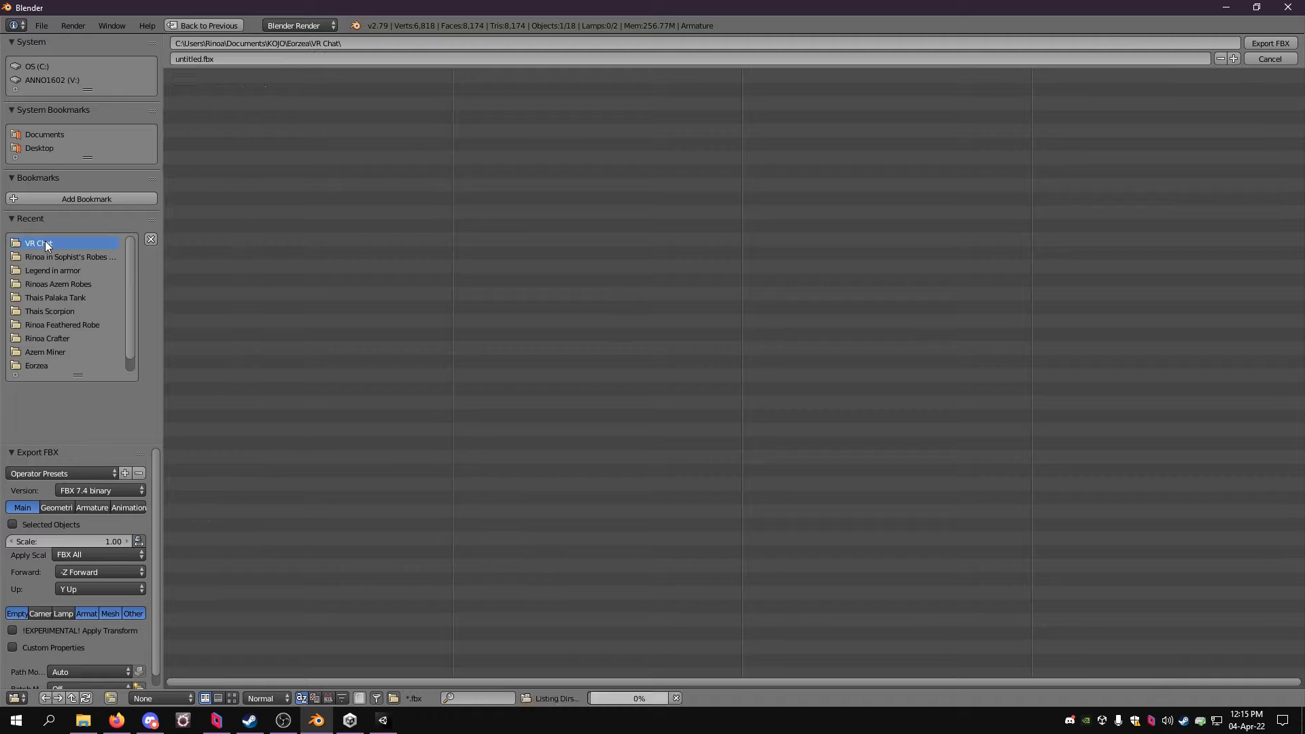
pyautogui.click(231, 211)
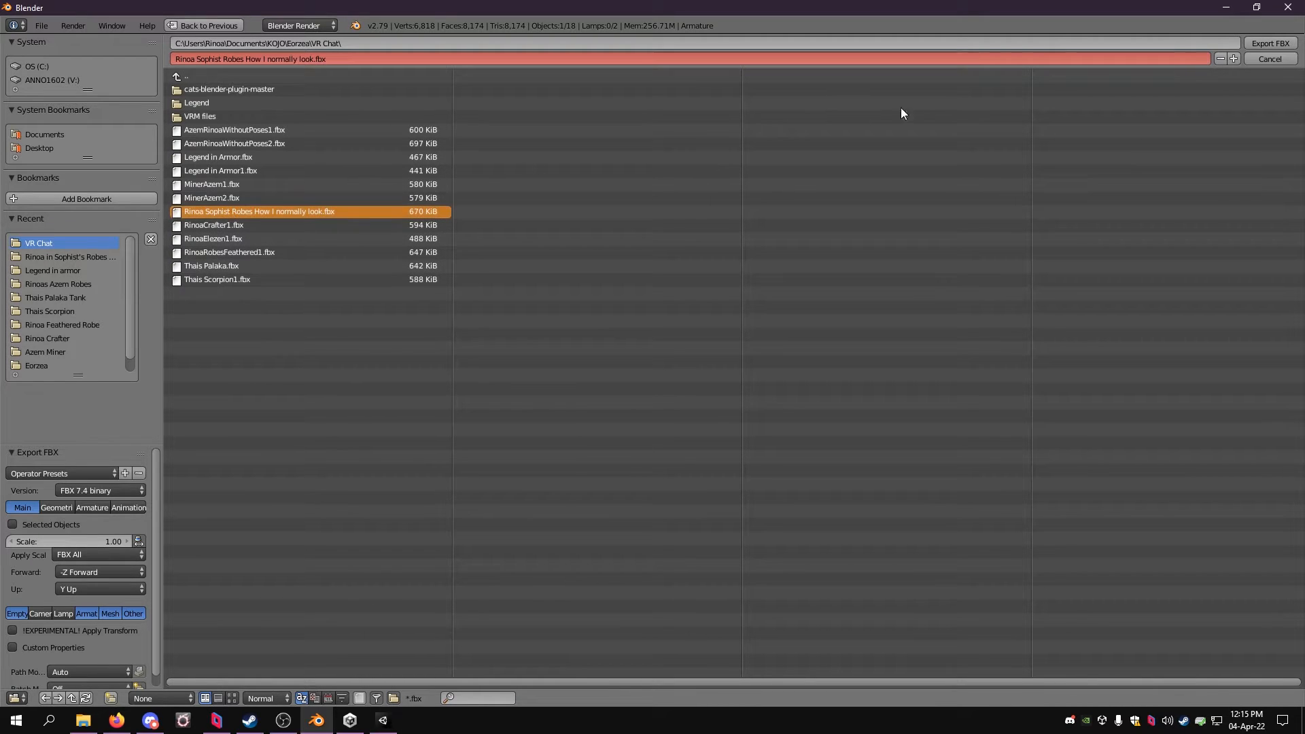
pyautogui.click(1254, 41)
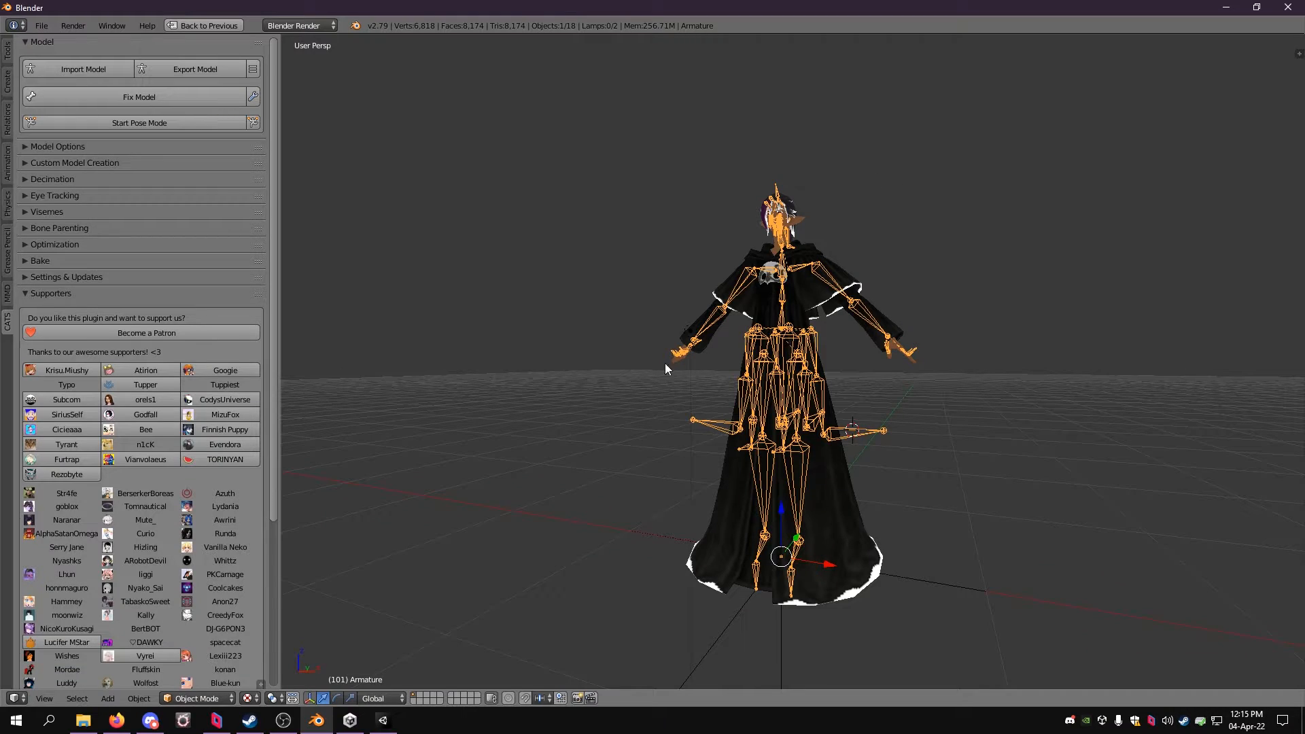
# Step: Switch to Unity and import "Rinoa Sophist Robes How I normally look.fbx" from the VR Chat folder into Assets
pyautogui.click(384, 721)
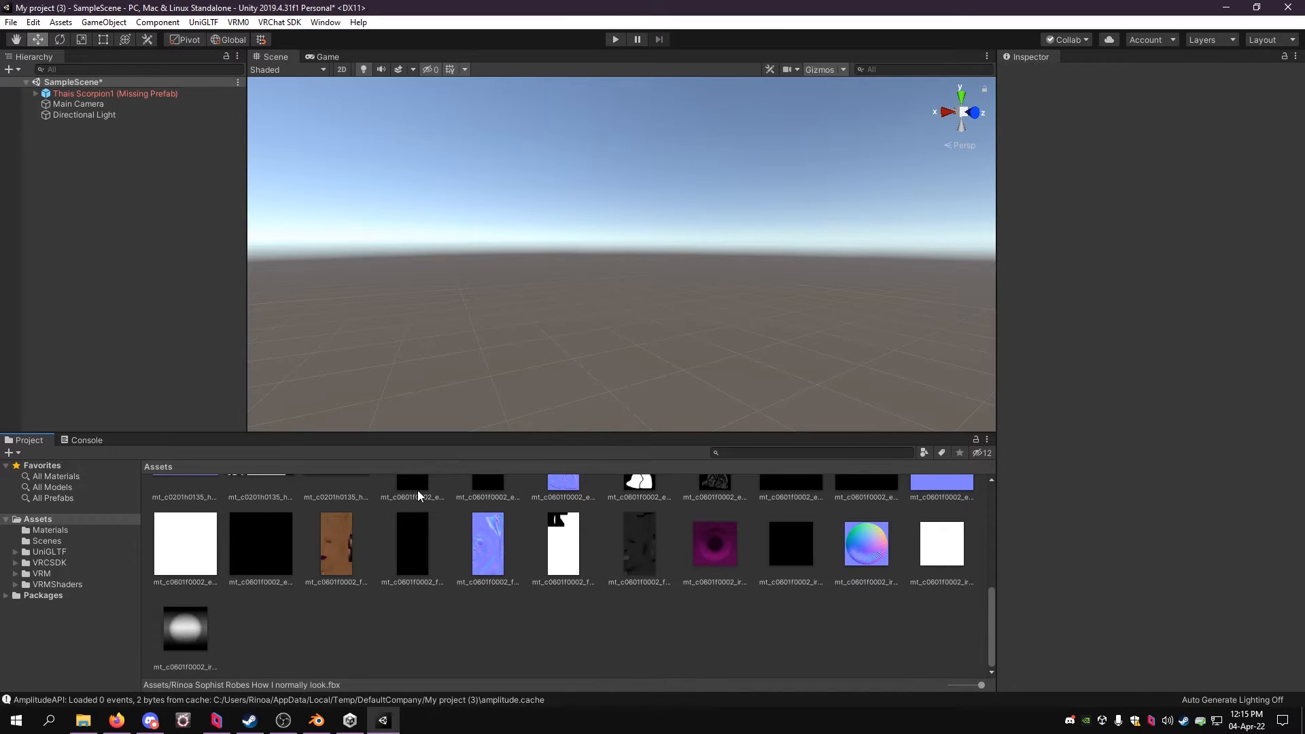
pyautogui.click(83, 721)
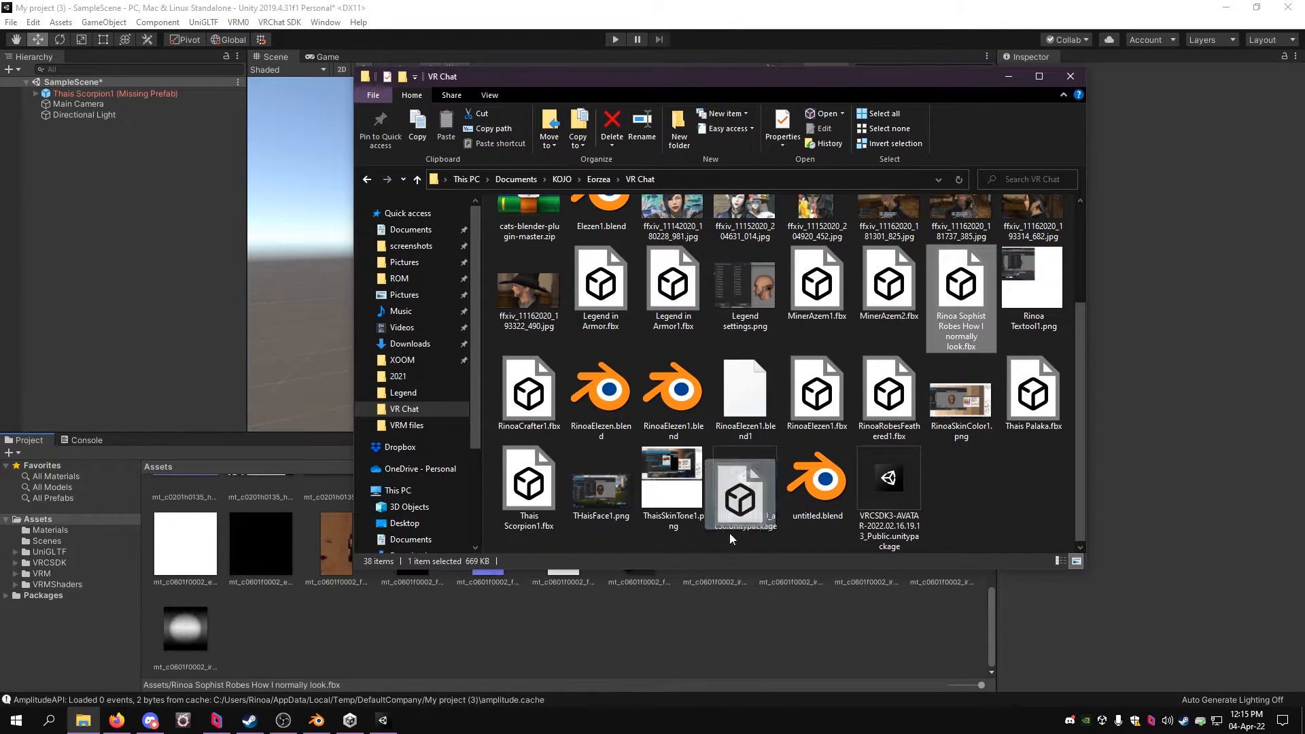
pyautogui.click(575, 647)
# Step: Place the Rinoa Sophist Robes model in the scene and set its position to X 0, Y 0, Z 0
pyautogui.moveTo(264, 631); pyautogui.dragTo(616, 394)
pyautogui.click(1148, 139)
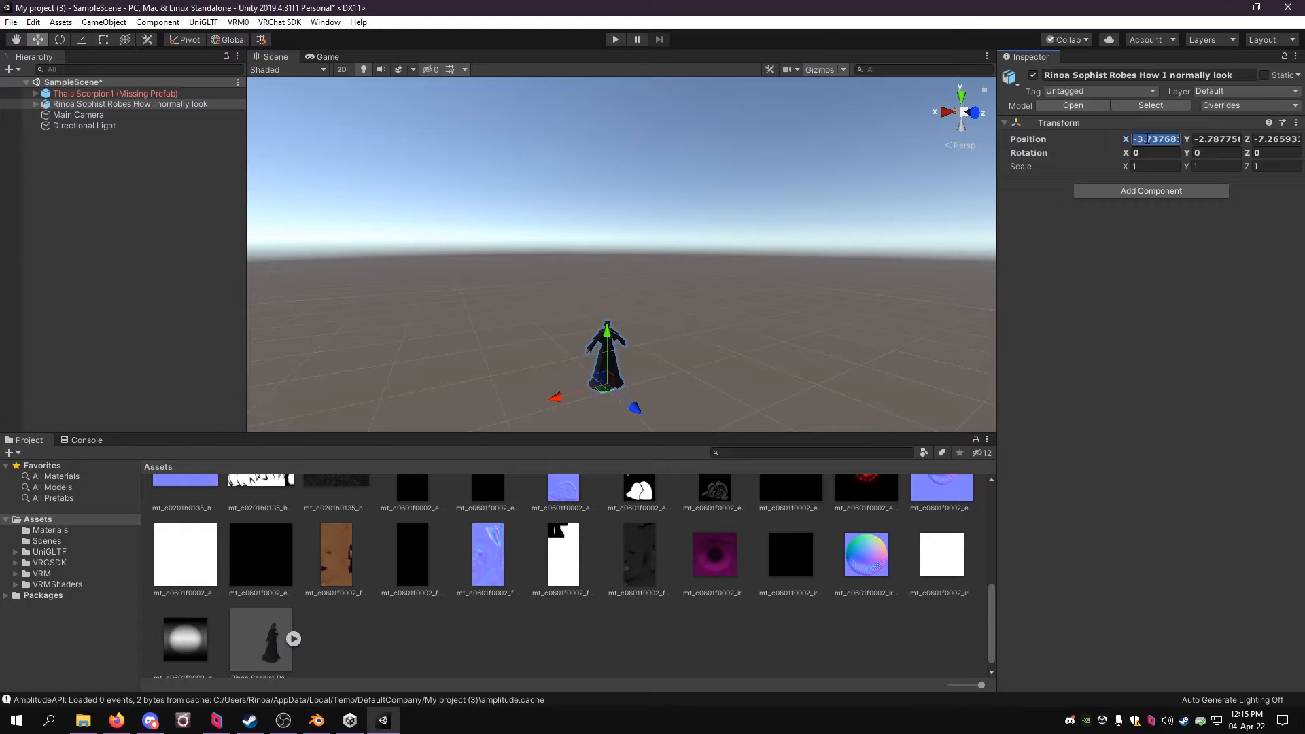
pyautogui.write('0')
pyautogui.press('Tab')
pyautogui.write('0')
pyautogui.press('Tab')
pyautogui.write('0')
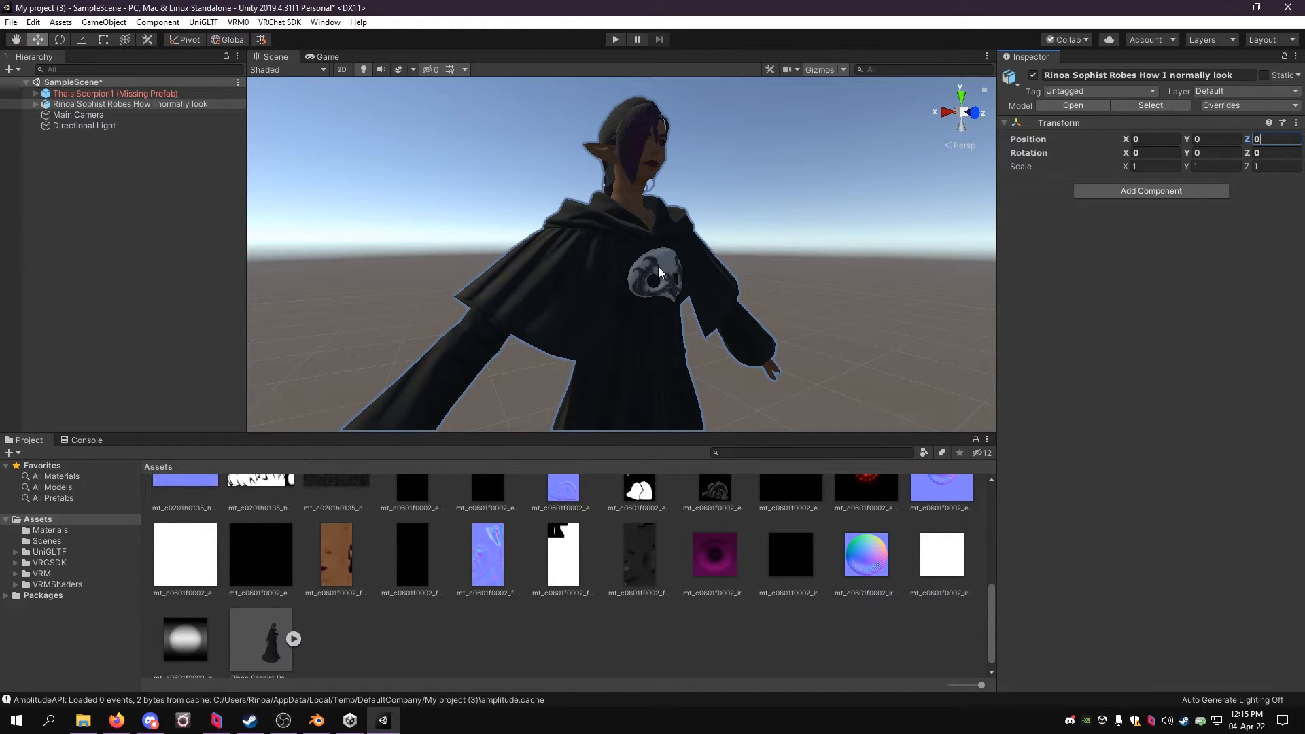
# Step: Set the model asset's normals to Calculate and its rig animation type to Humanoid
pyautogui.click(1151, 106)
pyautogui.click(1099, 109)
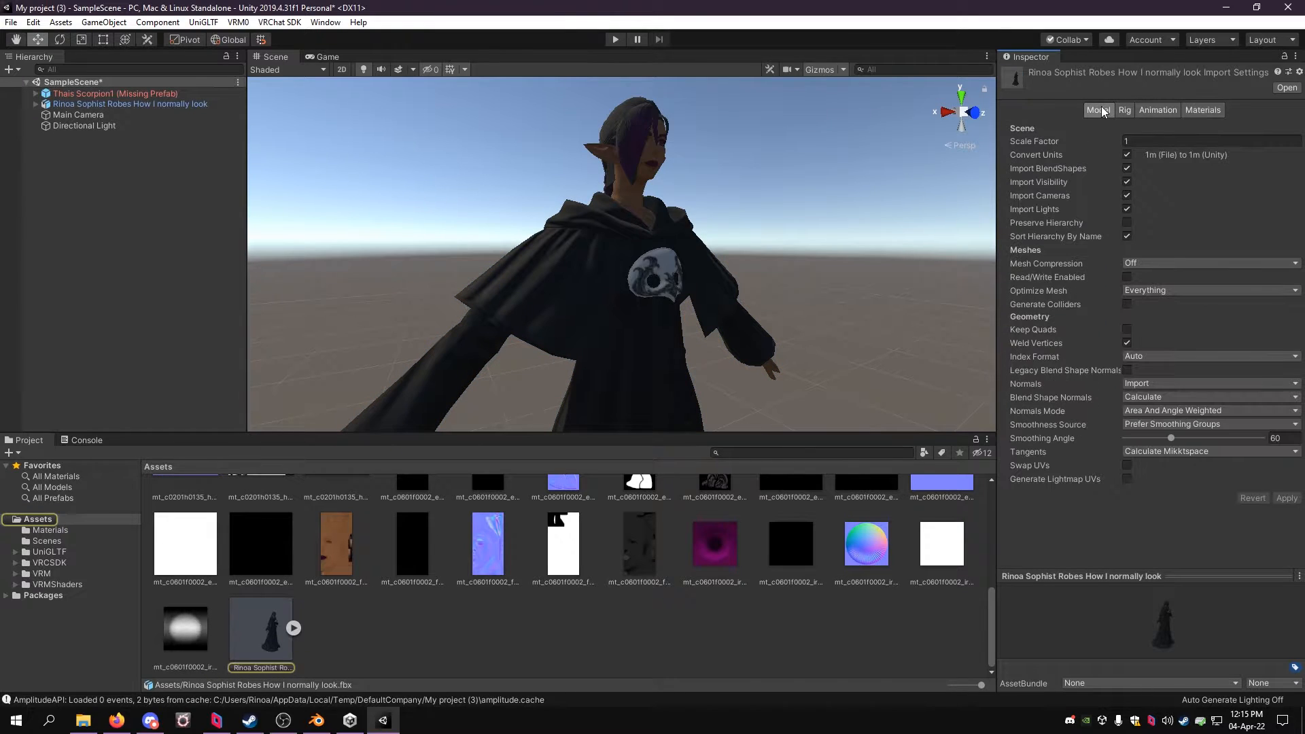
pyautogui.click(1157, 384)
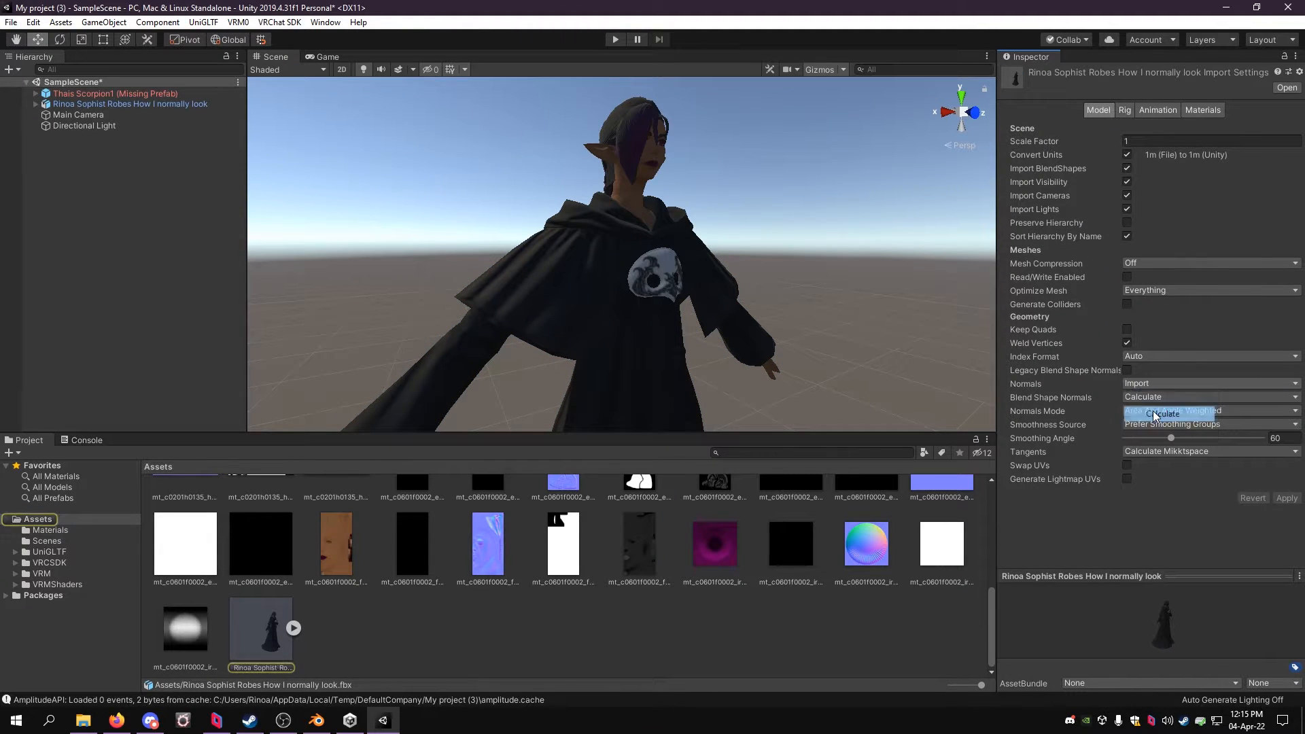
pyautogui.click(1156, 414)
pyautogui.click(1125, 110)
pyautogui.click(1154, 129)
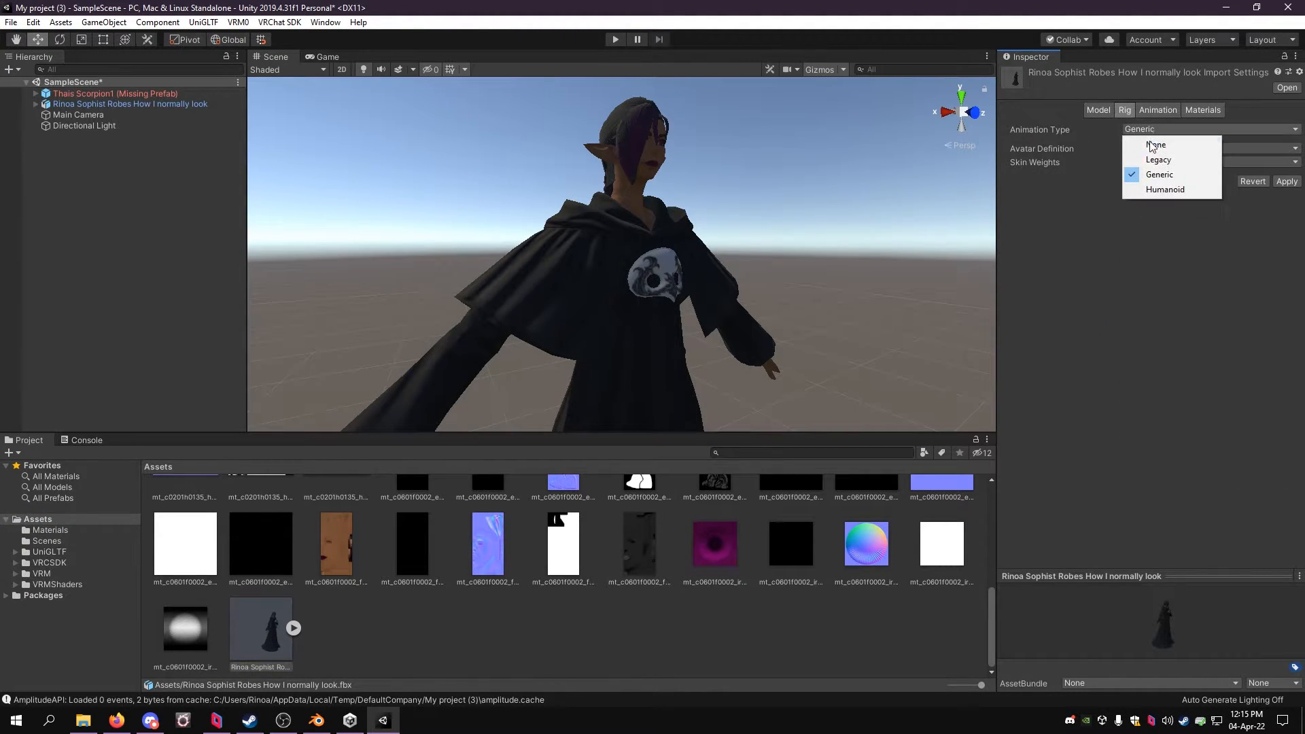
pyautogui.click(1153, 190)
# Step: Set the model's material location to Use External Materials (Legacy) and apply the import settings
pyautogui.click(1203, 110)
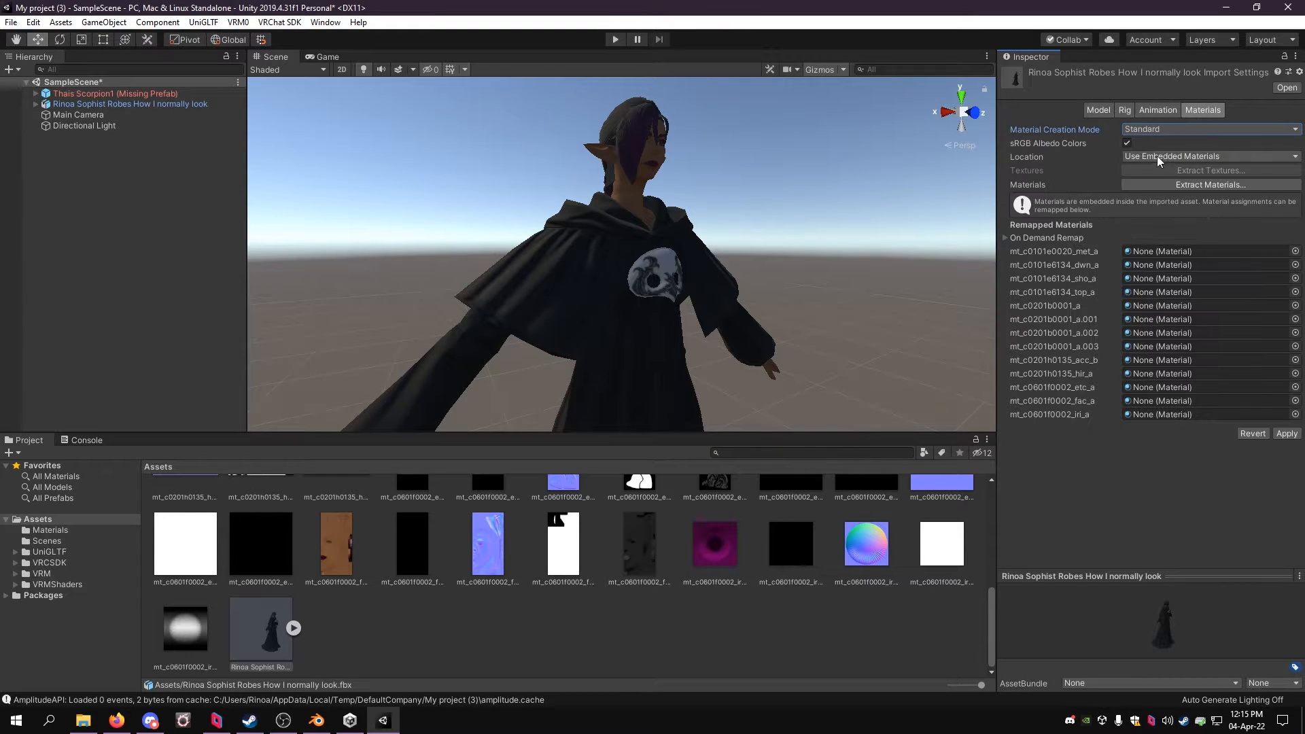
pyautogui.click(1175, 158)
pyautogui.click(1186, 182)
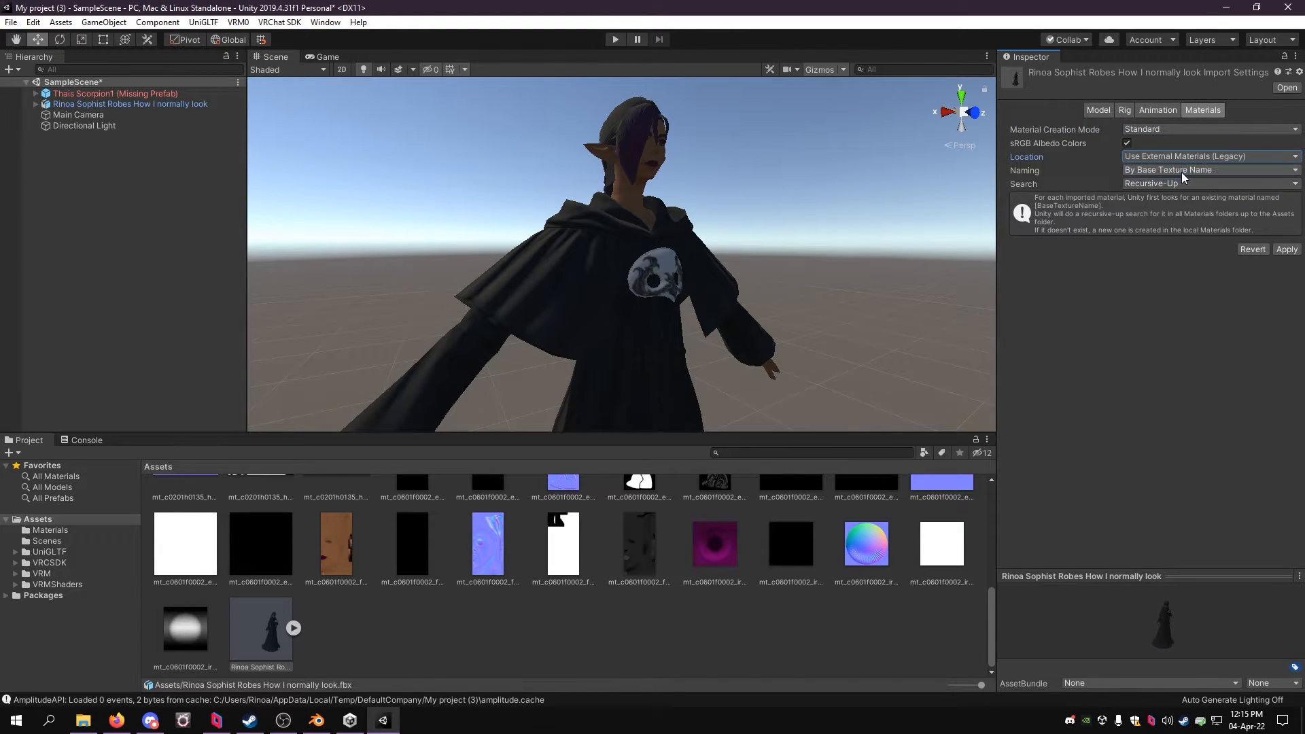
pyautogui.click(1285, 249)
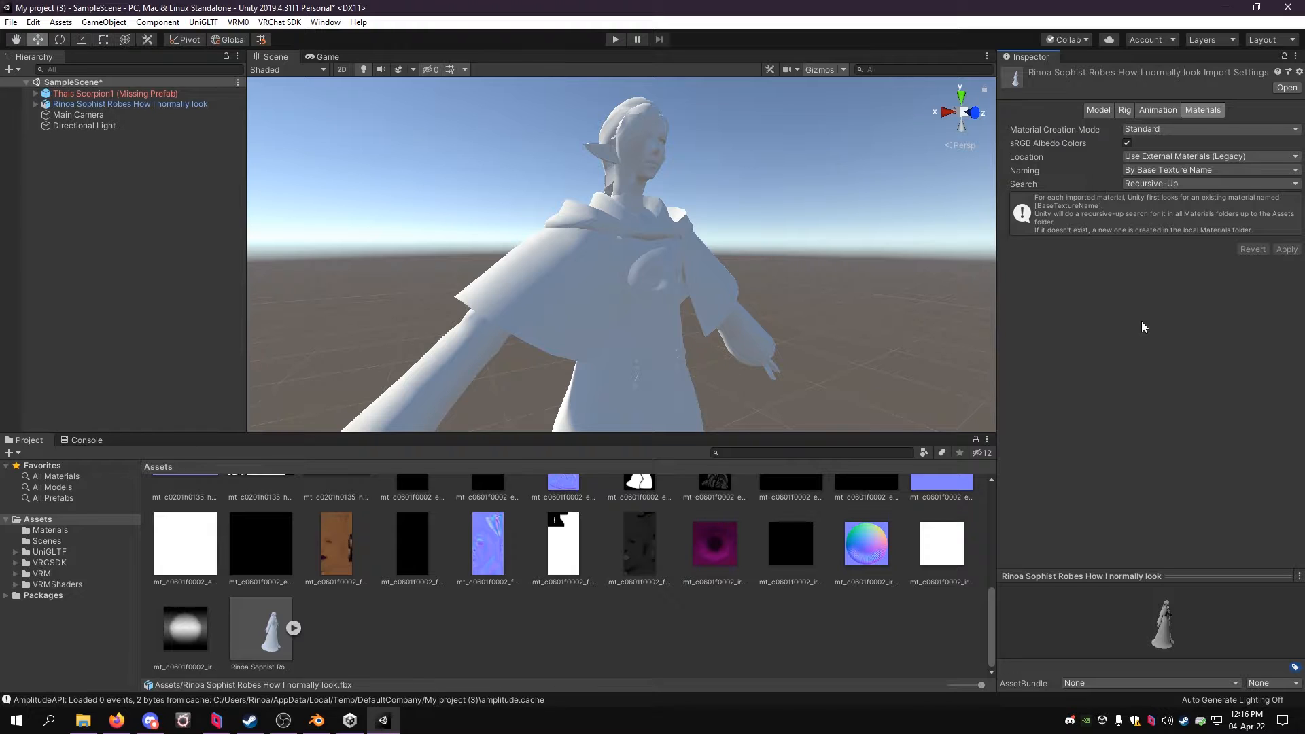
# Step: Delete the "Rinoa Sophist Robes How I normally look" FBX from the Assets folder
pyautogui.click(271, 629)
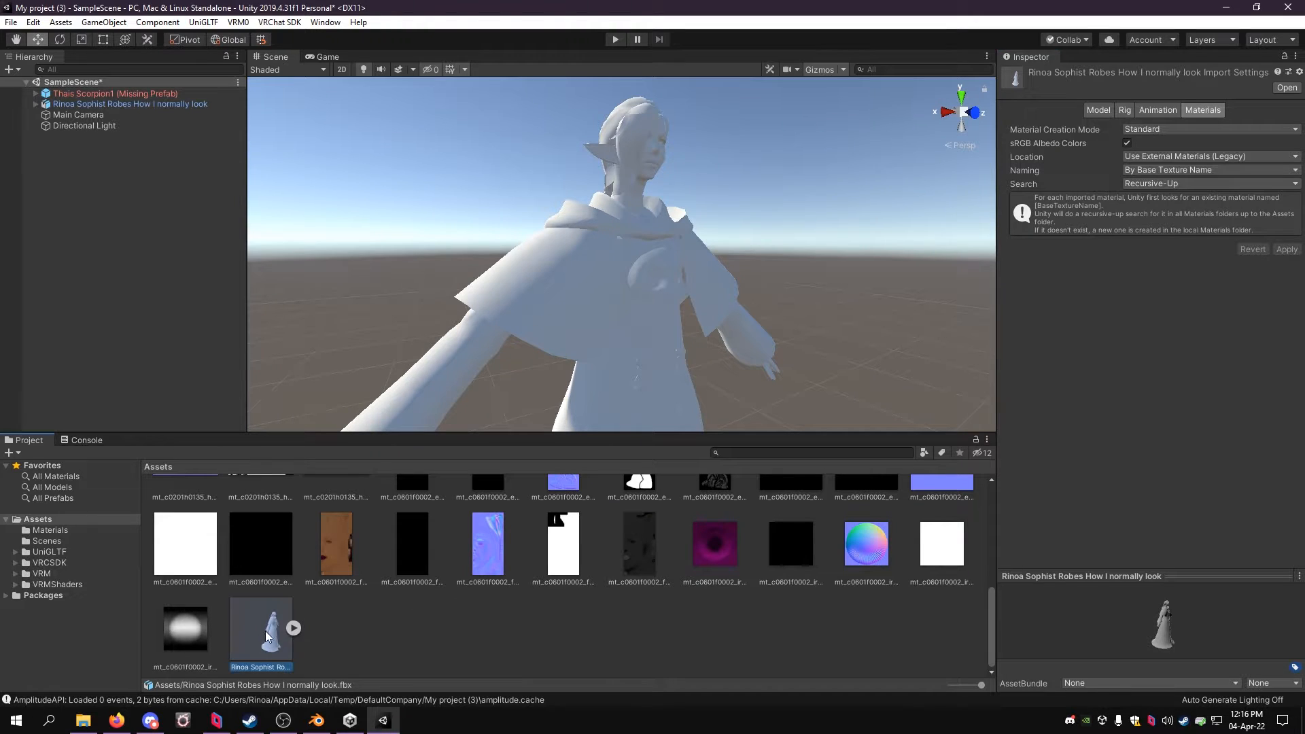
pyautogui.rightClick(271, 629)
pyautogui.click(305, 338)
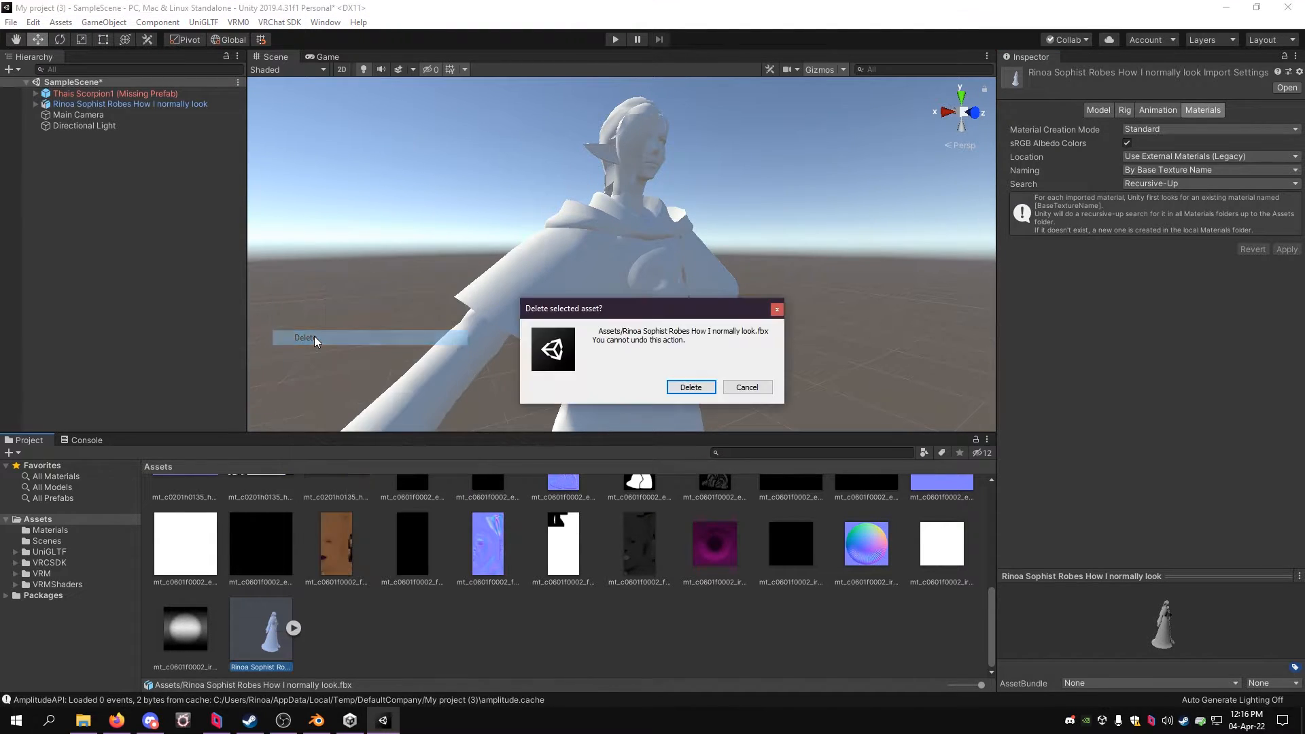
pyautogui.click(691, 387)
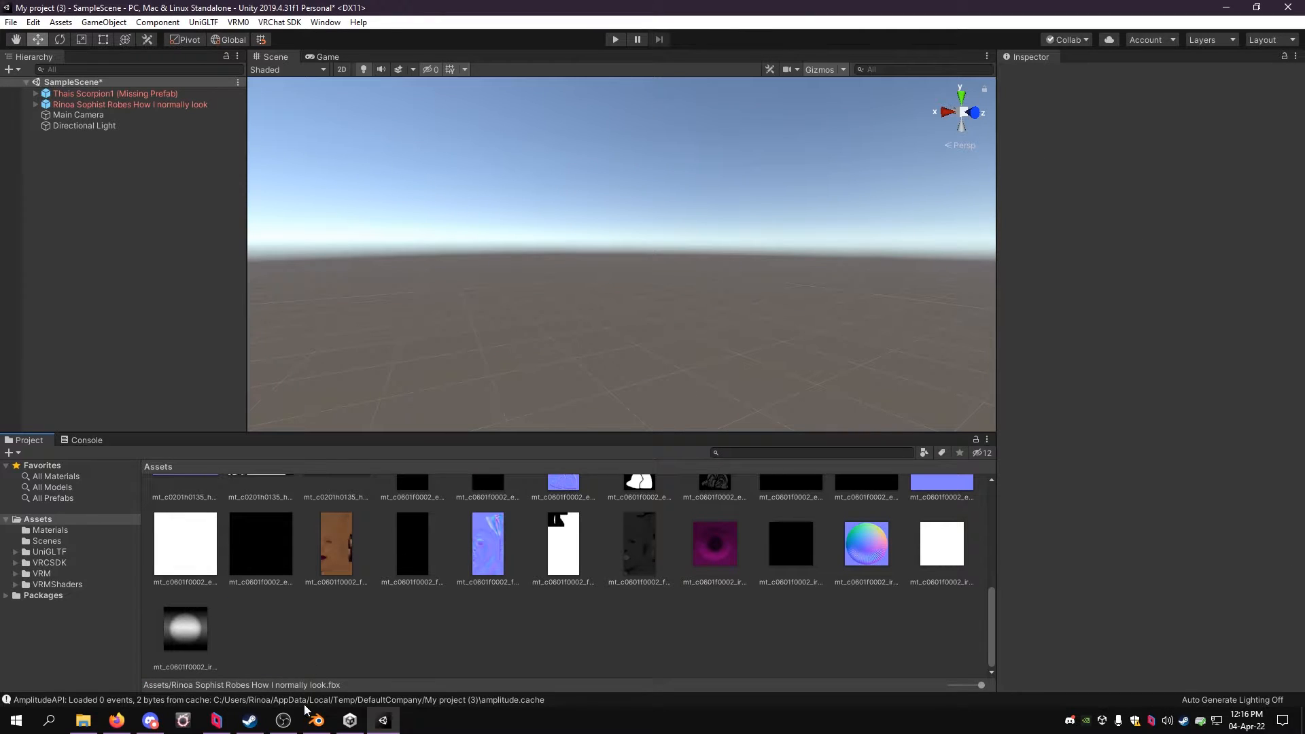
# Step: Switch to Blender and re-export the model over "Rinoa Sophist Robes How I normally look.fbx" in the VR Chat folder
pyautogui.click(316, 719)
pyautogui.click(183, 67)
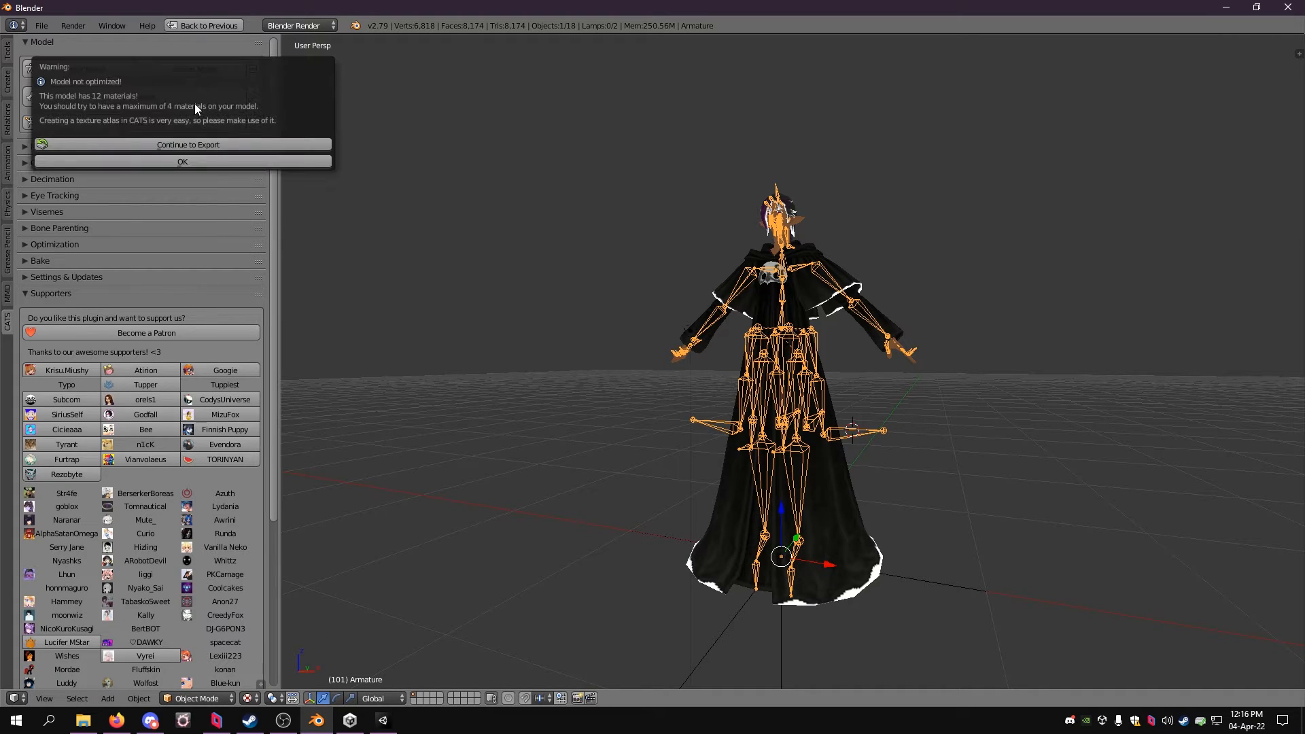
pyautogui.click(199, 145)
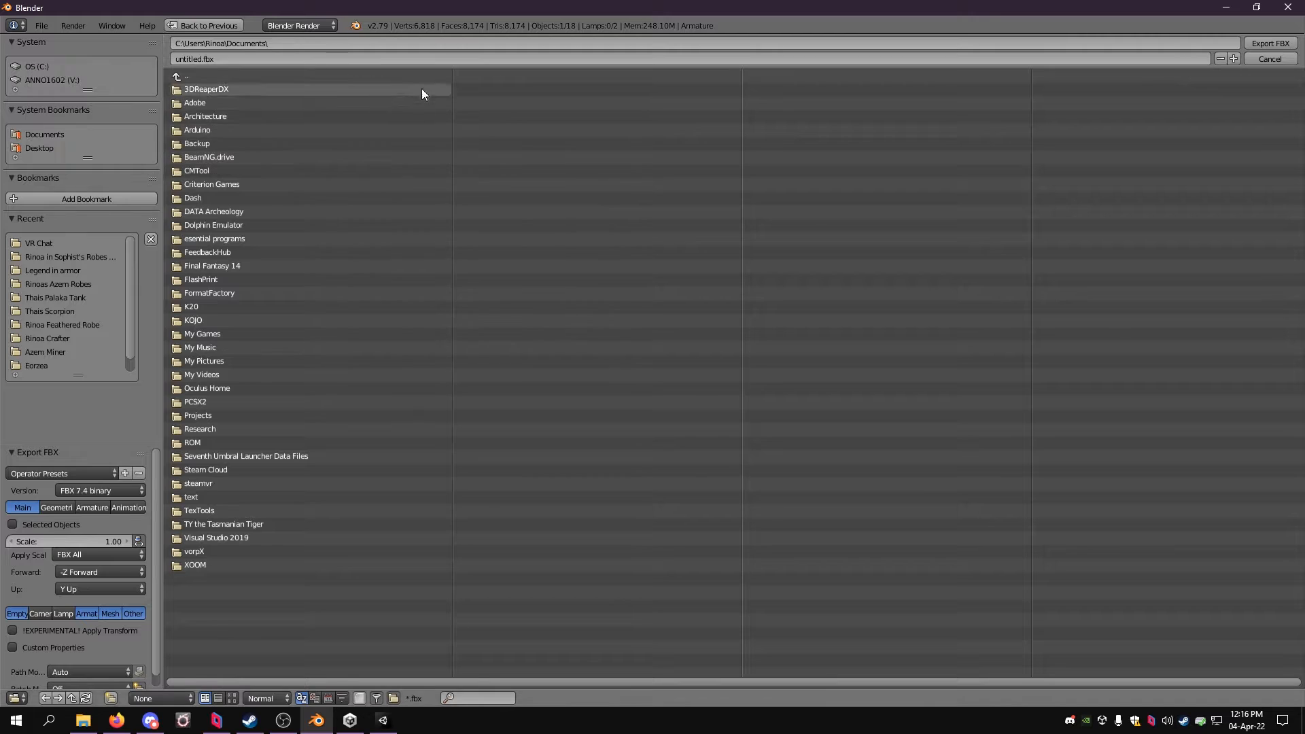
pyautogui.click(39, 245)
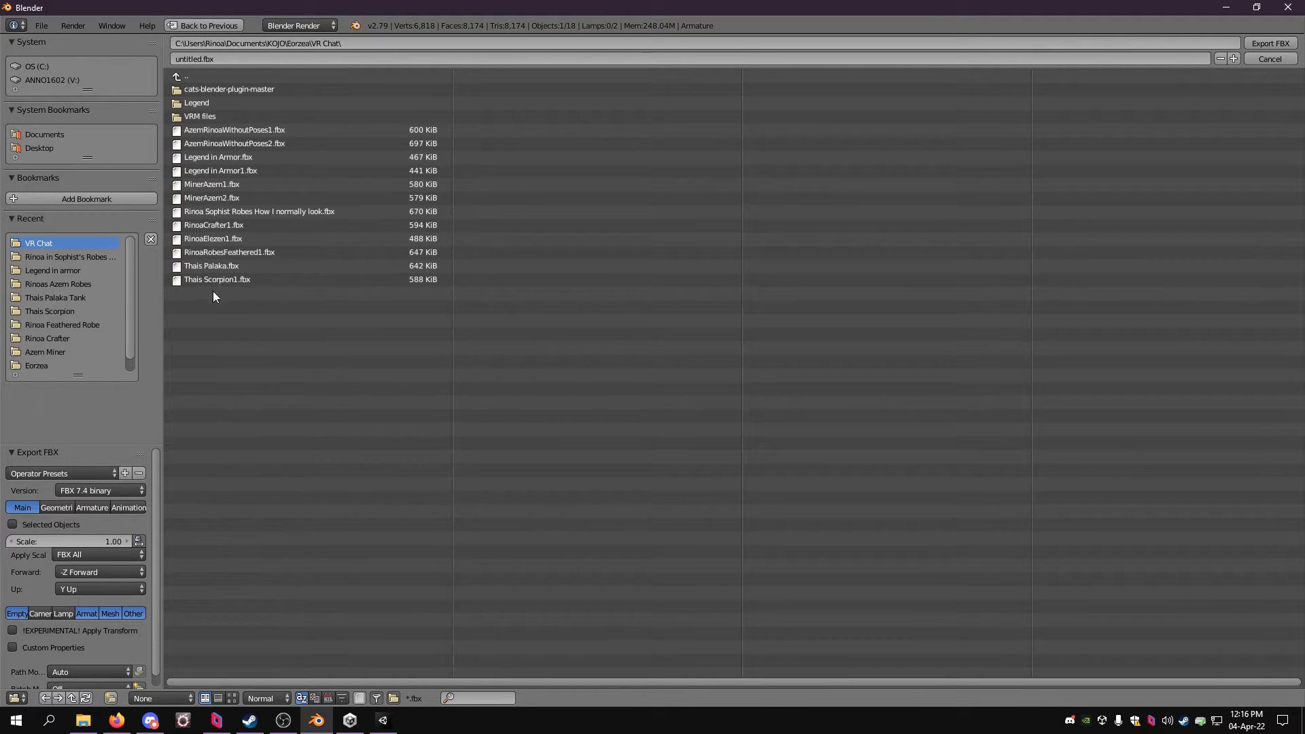
pyautogui.click(231, 212)
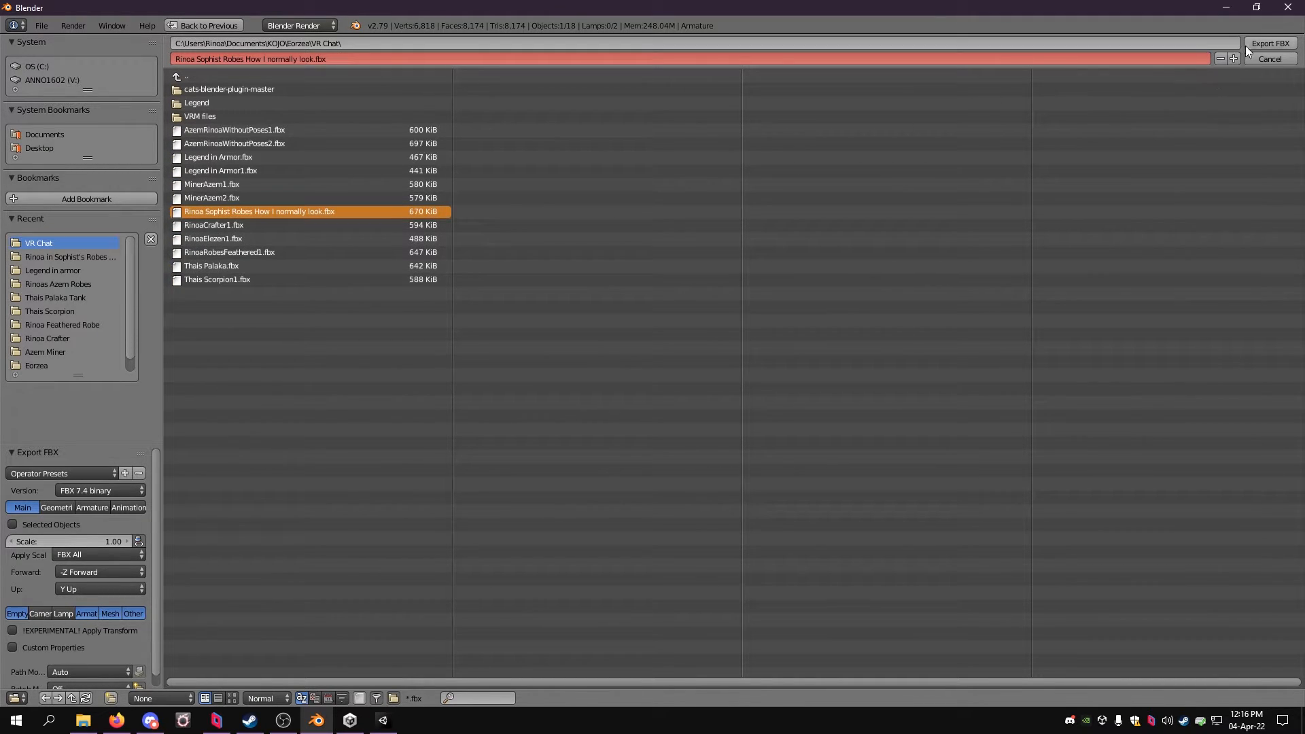
pyautogui.click(1269, 44)
# Step: Switch to Unity and import the re-exported "Rinoa Sophist Robes How I normally look.fbx" into Assets from the VR Chat folder
pyautogui.click(382, 720)
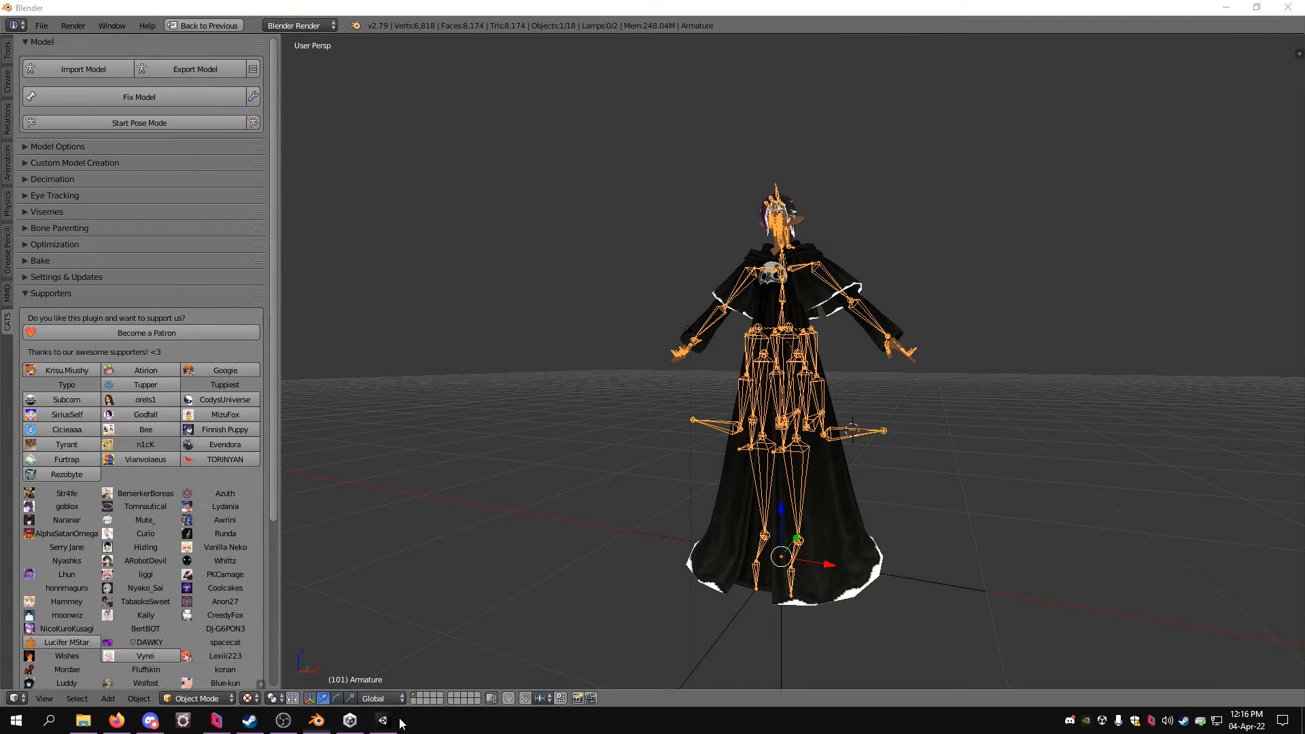
pyautogui.click(83, 720)
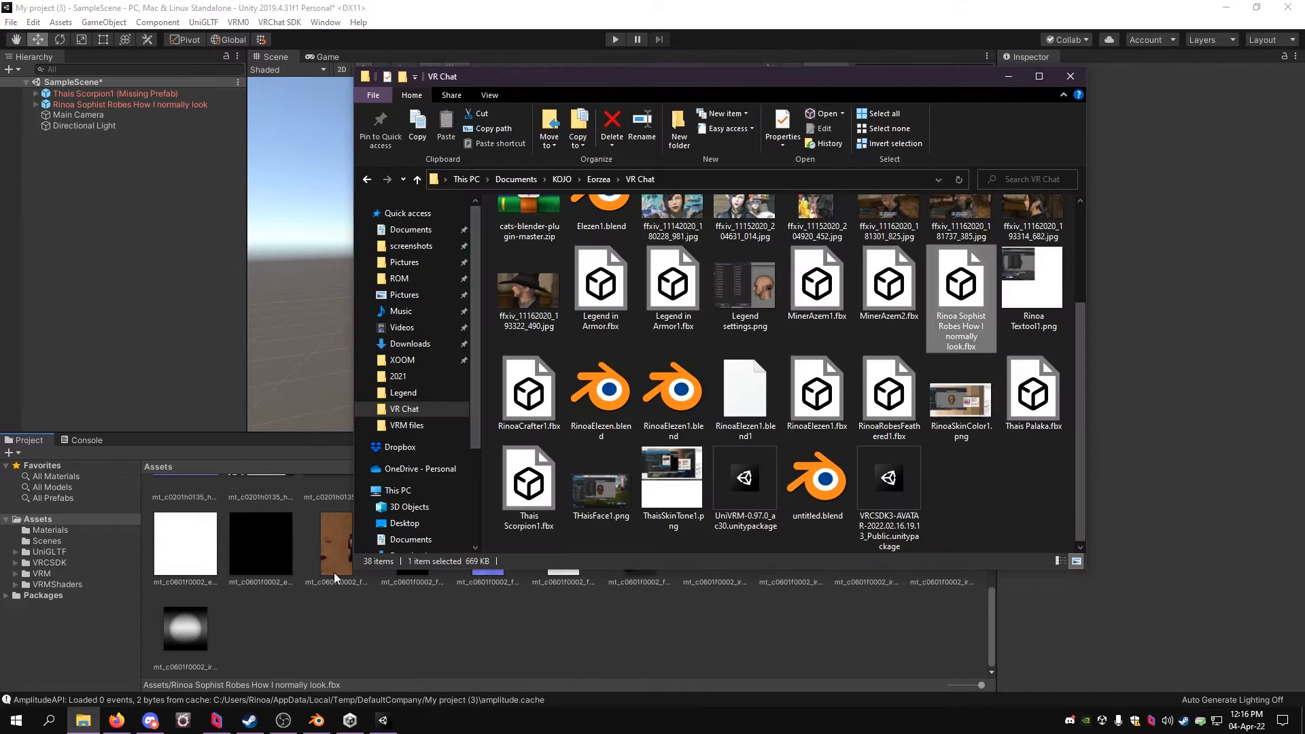
pyautogui.click(423, 620)
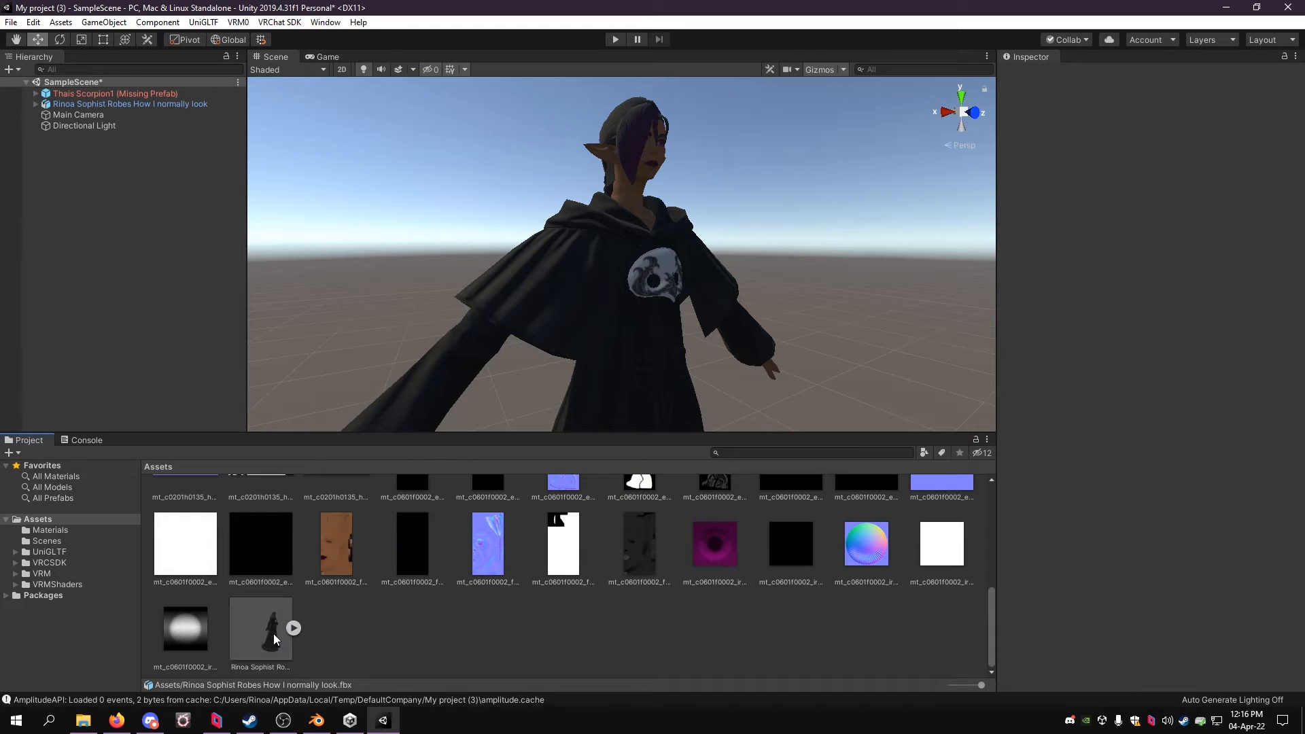
# Step: Inspect the reimported character in the scene and check the material location options in its import settings
pyautogui.moveTo(274, 640); pyautogui.dragTo(281, 610)
pyautogui.scroll(-3, 540, 218)
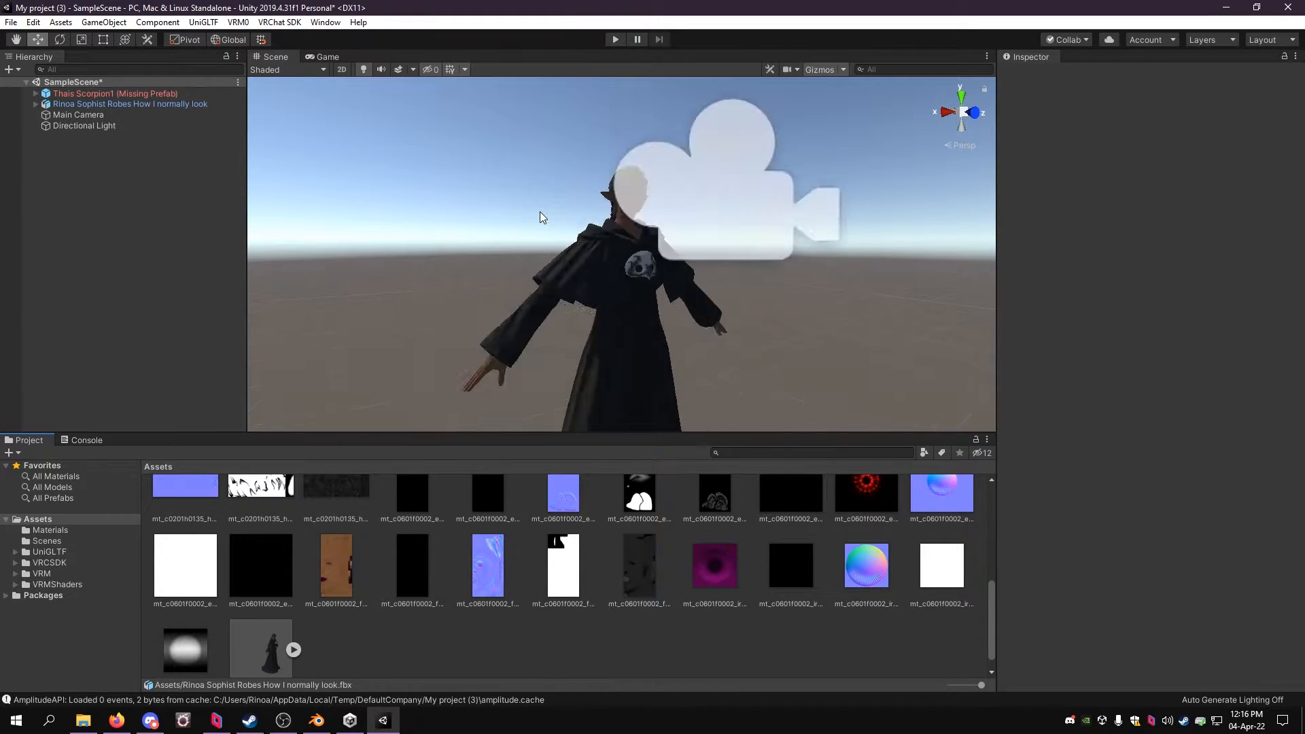
pyautogui.scroll(-2, 540, 218)
pyautogui.scroll(5, 540, 218)
pyautogui.scroll(-3, 541, 218)
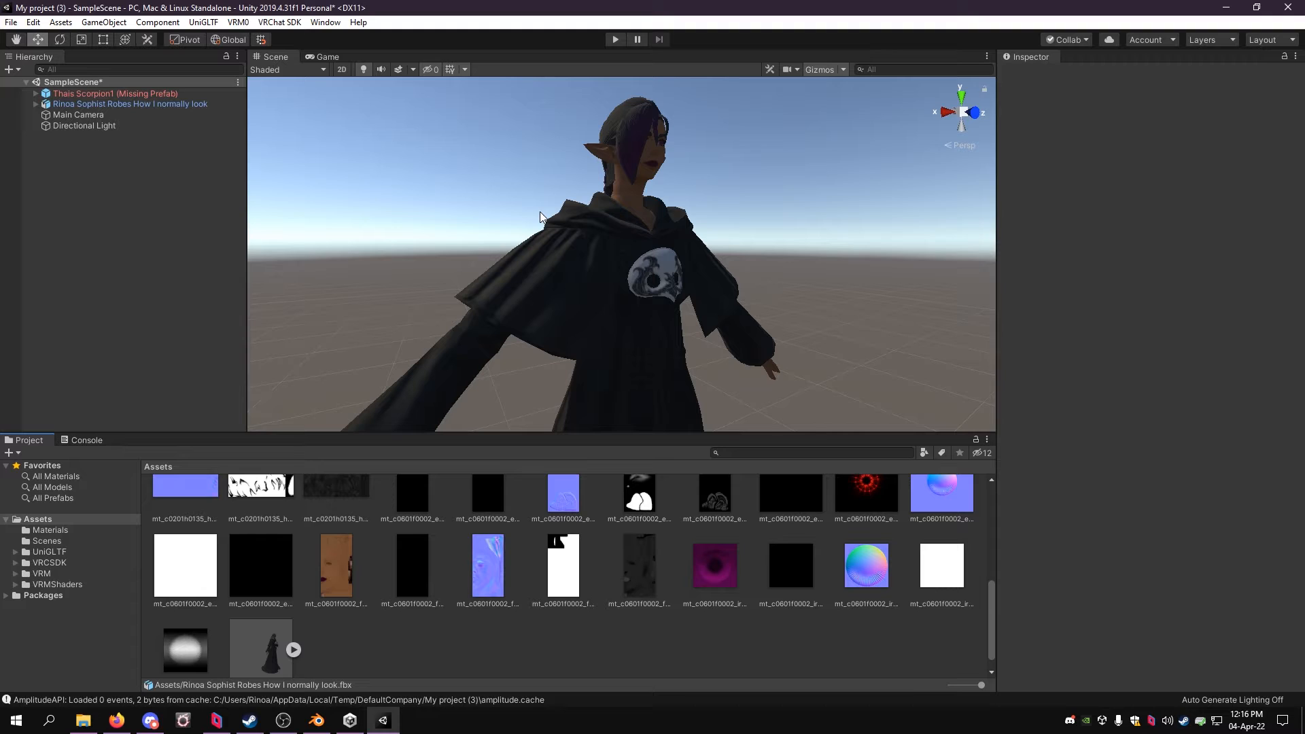
pyautogui.click(641, 274)
pyautogui.click(1134, 107)
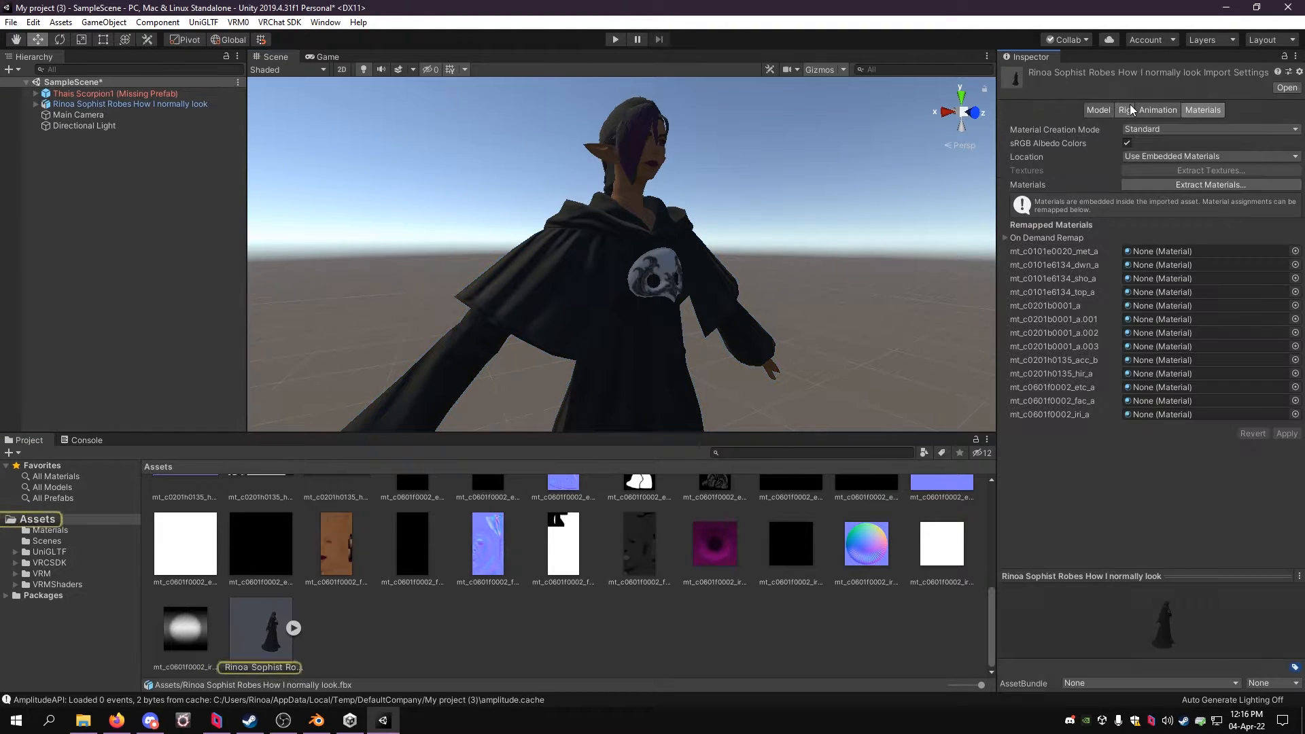
pyautogui.click(1197, 157)
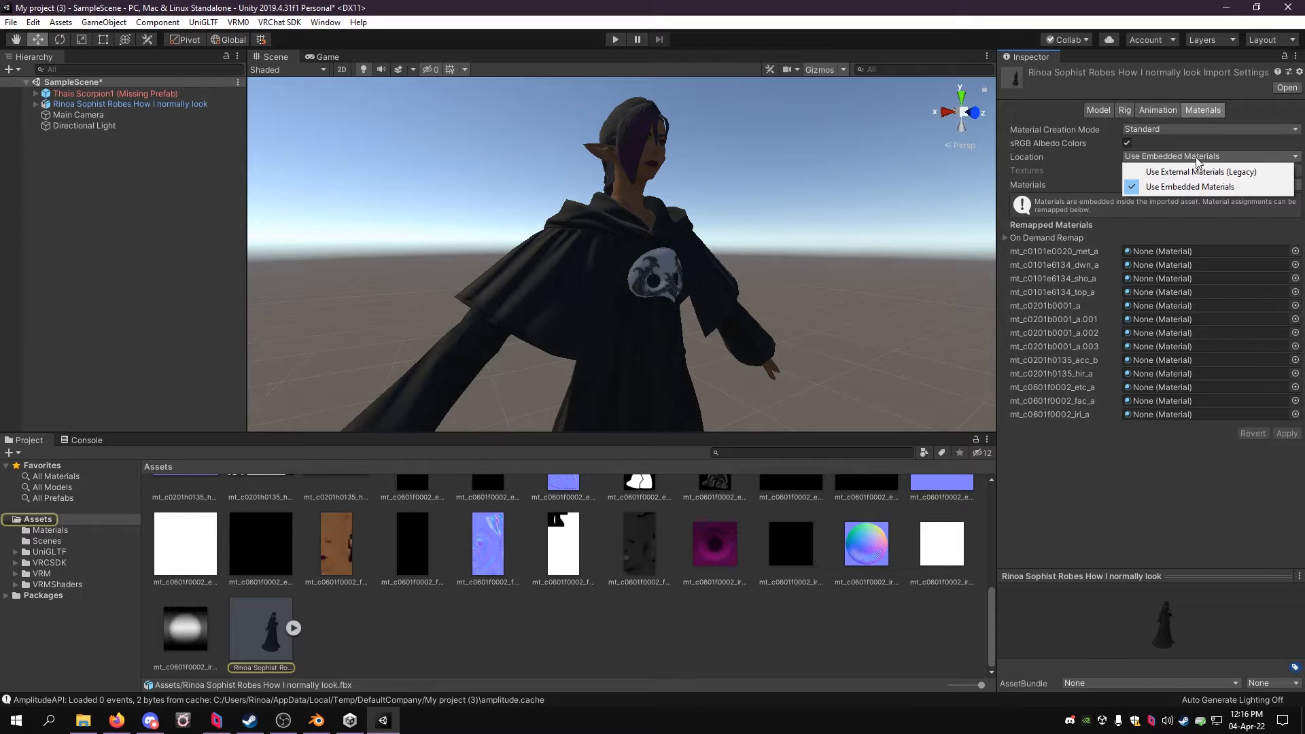
pyautogui.click(1196, 157)
# Step: Set the reimported model's normals to Calculate and its animation type to Humanoid, then apply the settings
pyautogui.click(1098, 110)
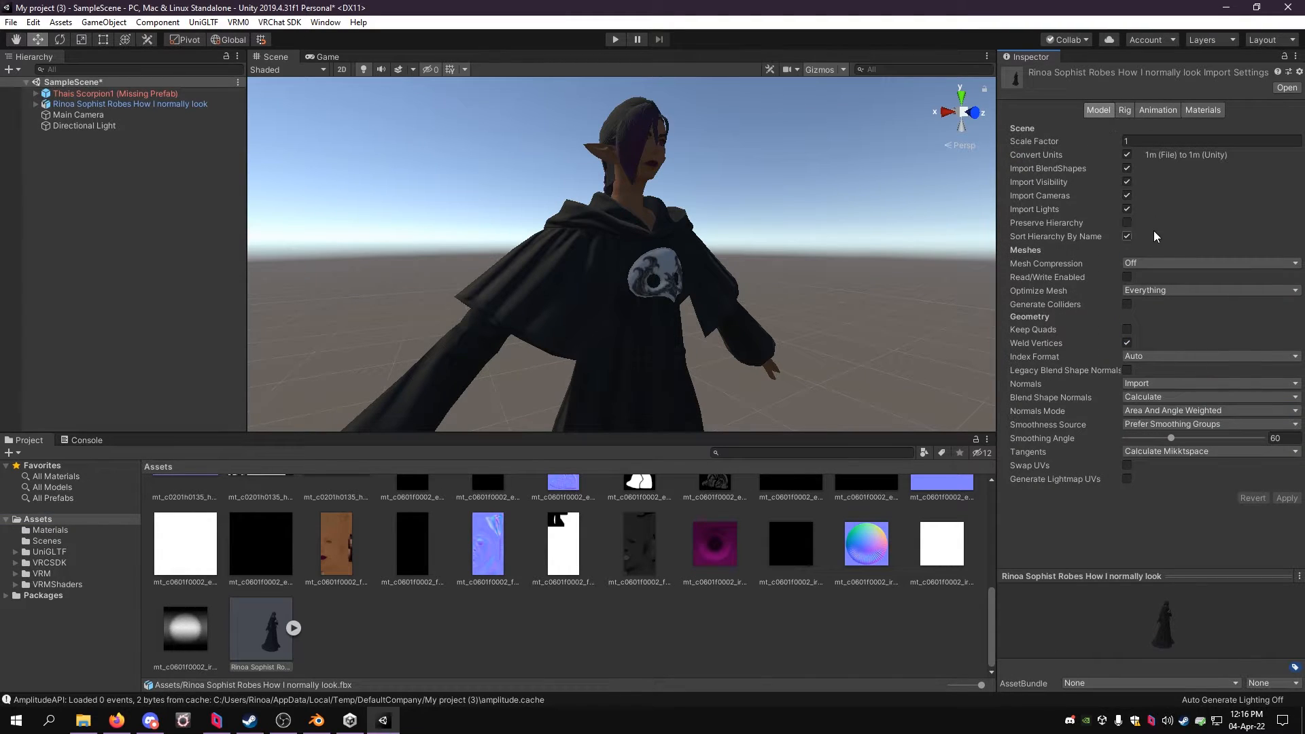
pyautogui.click(1156, 384)
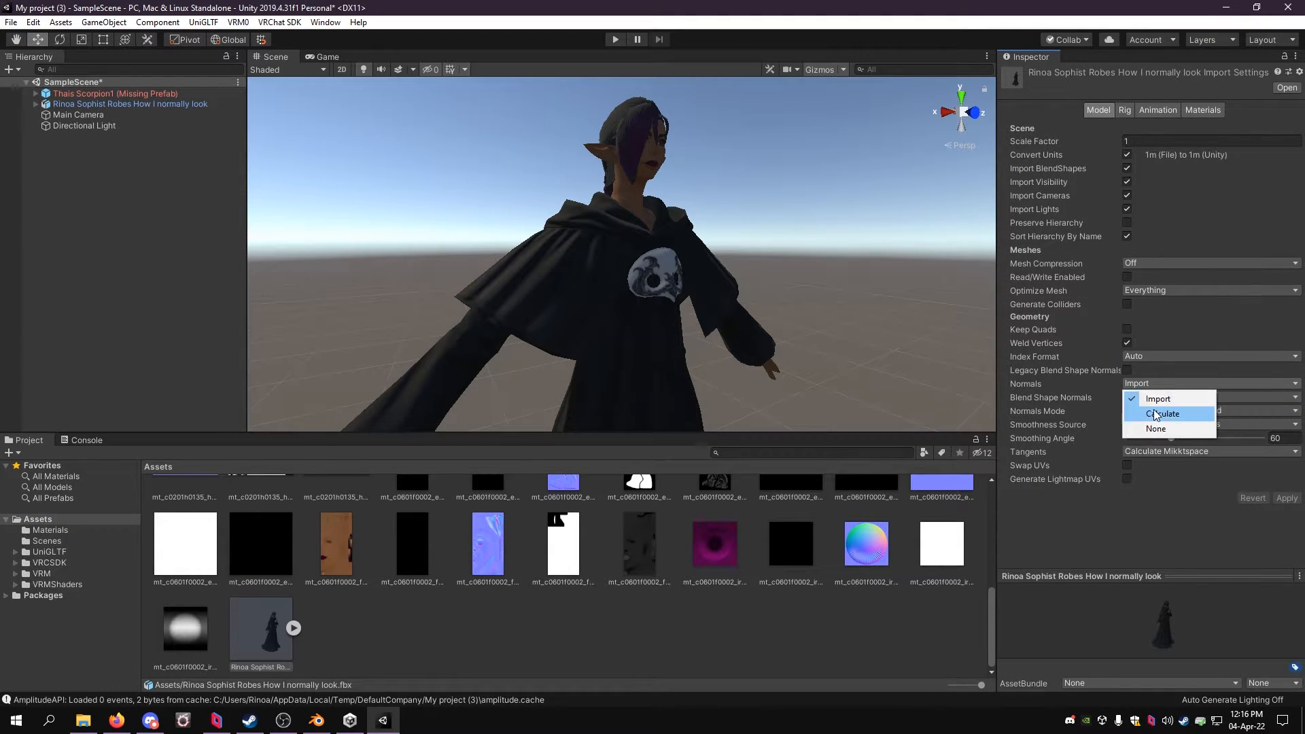
pyautogui.click(1155, 414)
pyautogui.click(1130, 112)
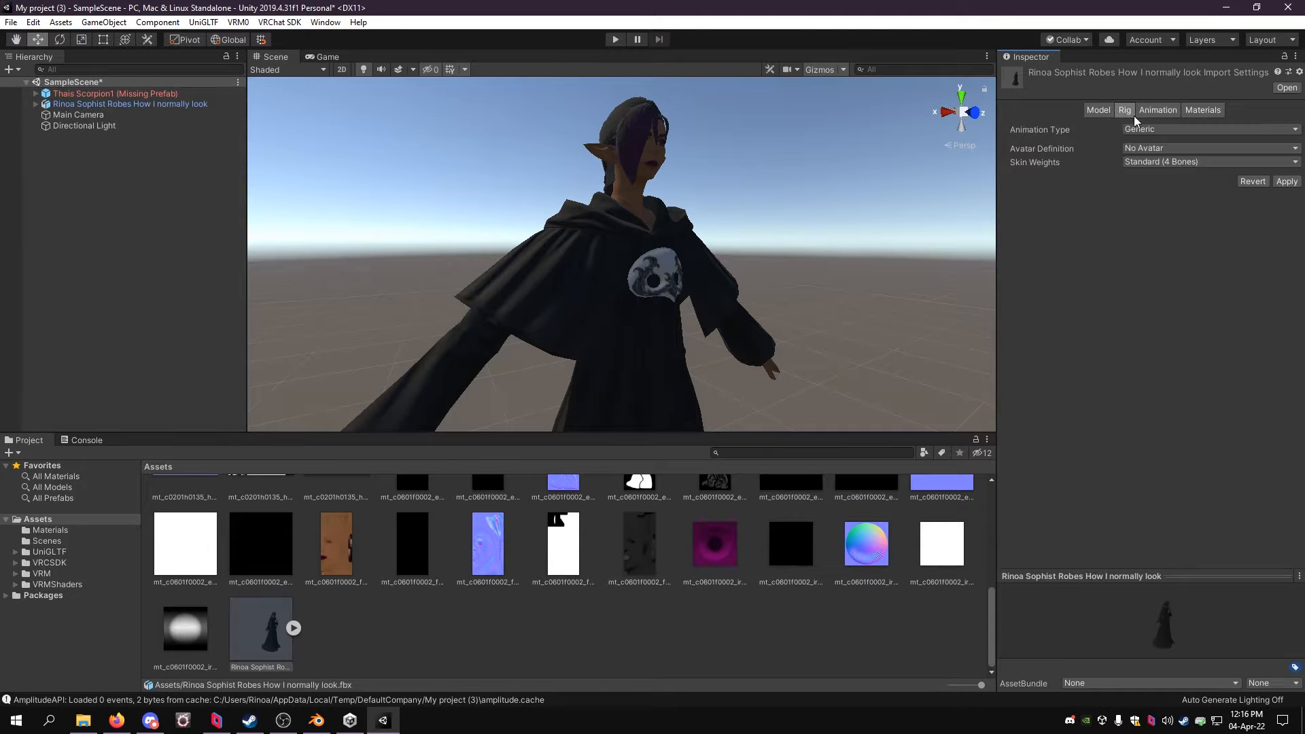
pyautogui.click(1154, 130)
pyautogui.click(1159, 190)
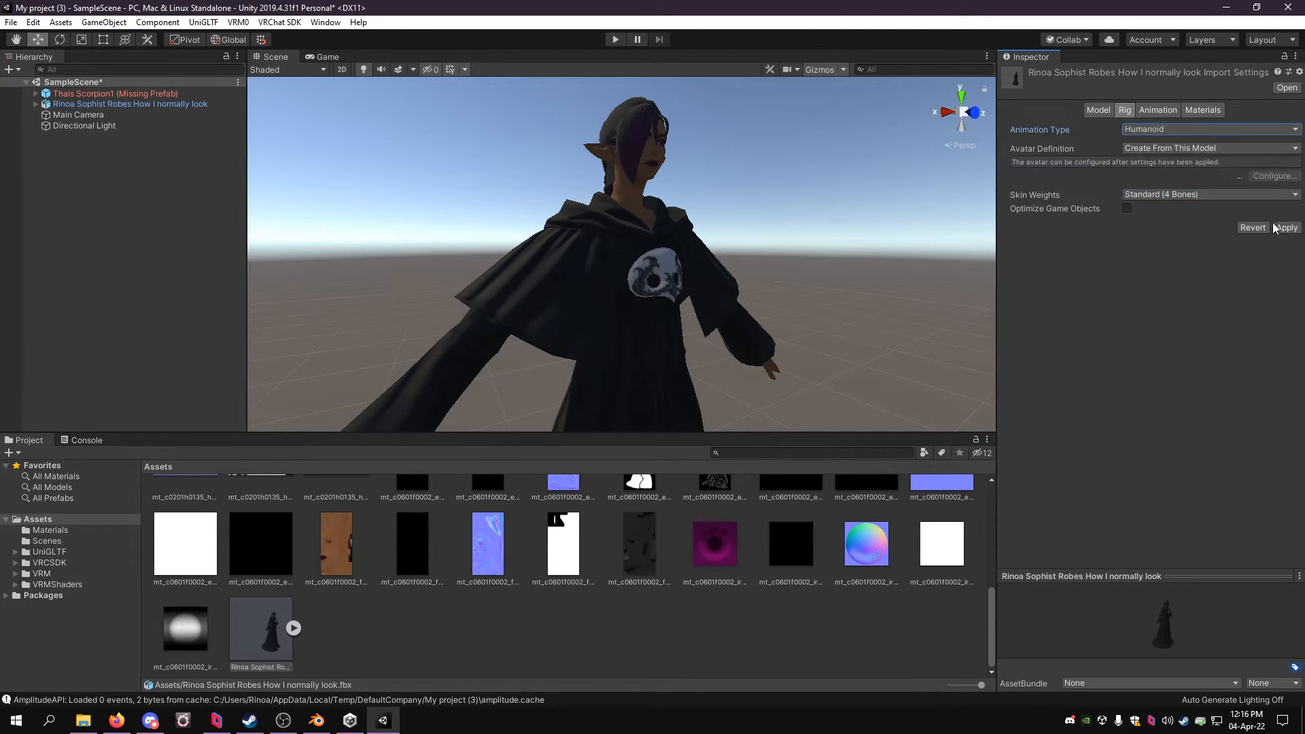
pyautogui.click(1286, 229)
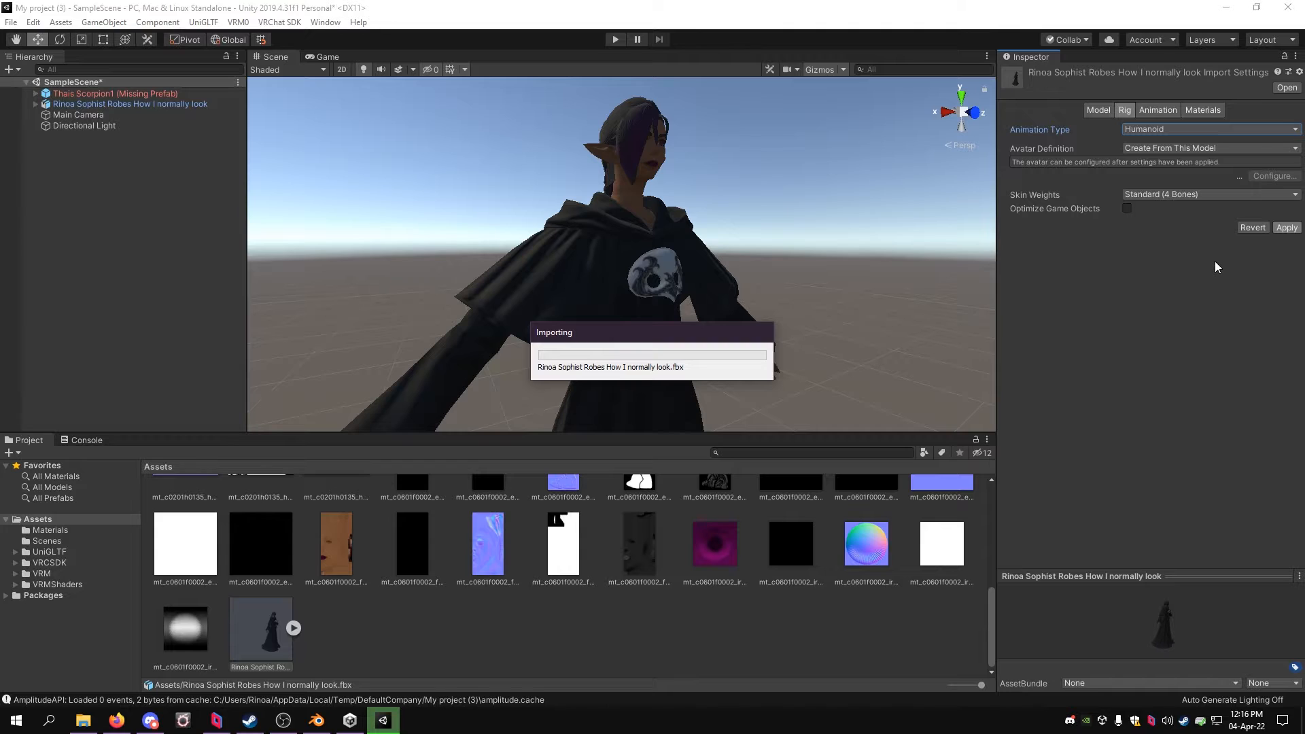
# Step: Review the remapped materials and the material location options in the model's import settings
pyautogui.click(1202, 111)
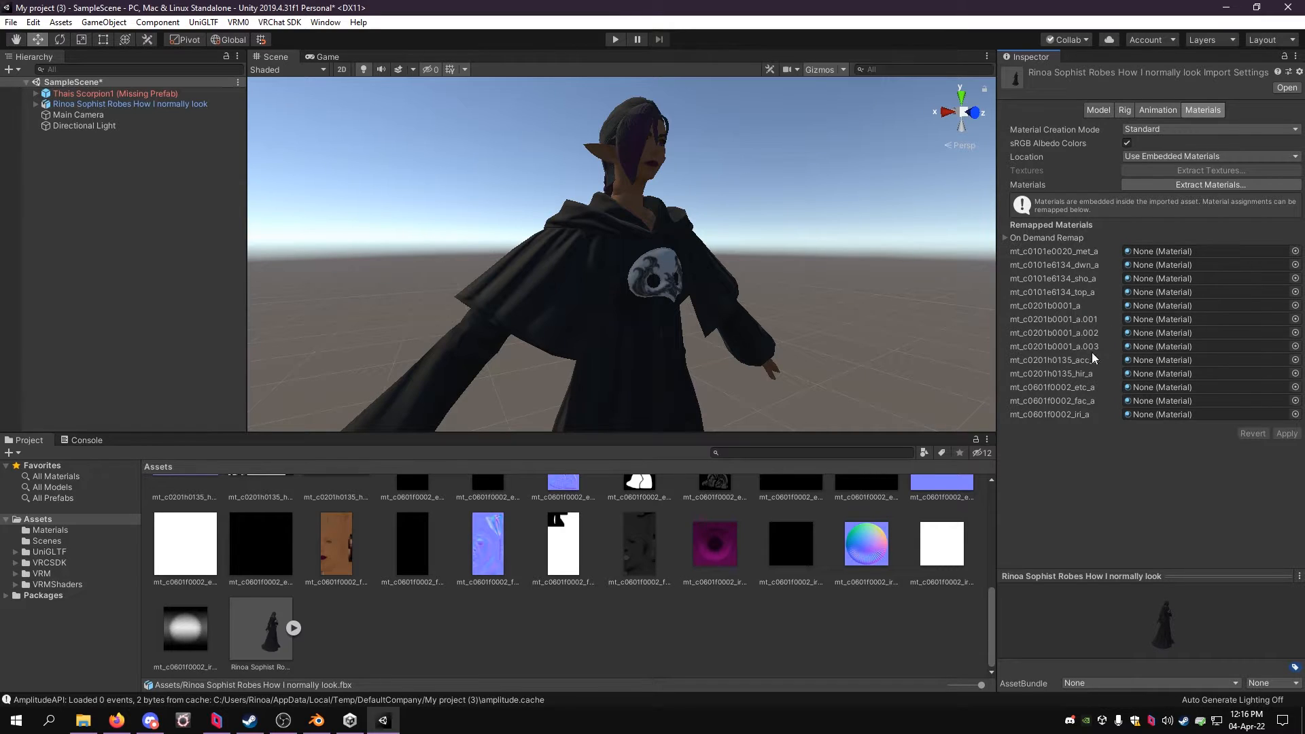
pyautogui.click(1153, 157)
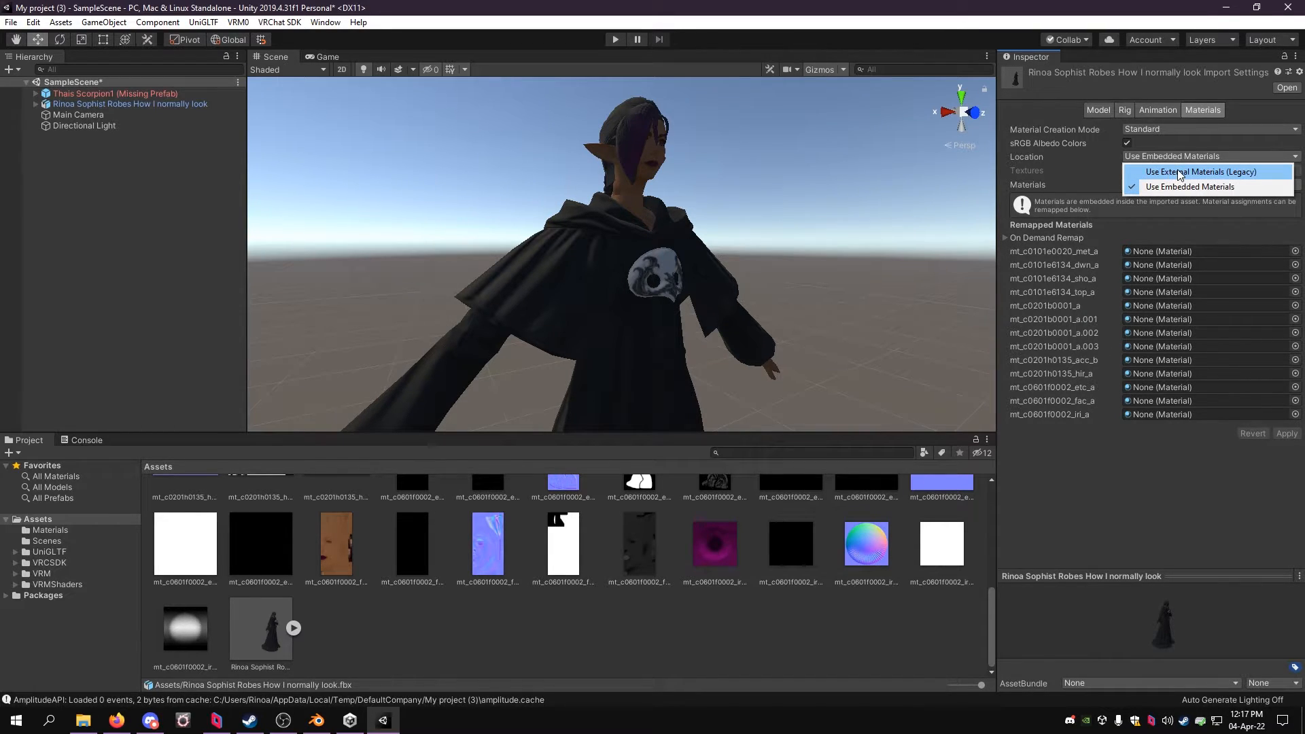
pyautogui.click(1176, 159)
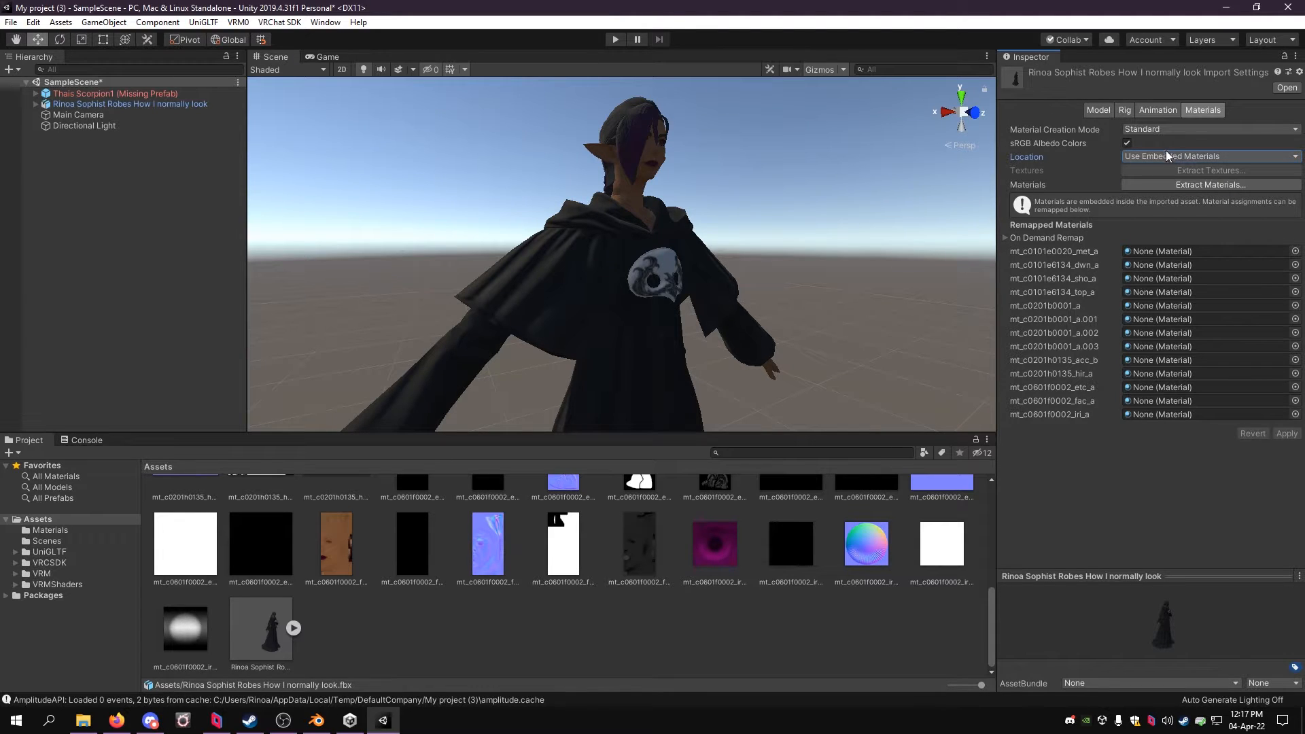
# Step: Open the avatar configuration of the model's humanoid rig, saving the changes to SampleScene
pyautogui.click(1159, 110)
pyautogui.click(1125, 111)
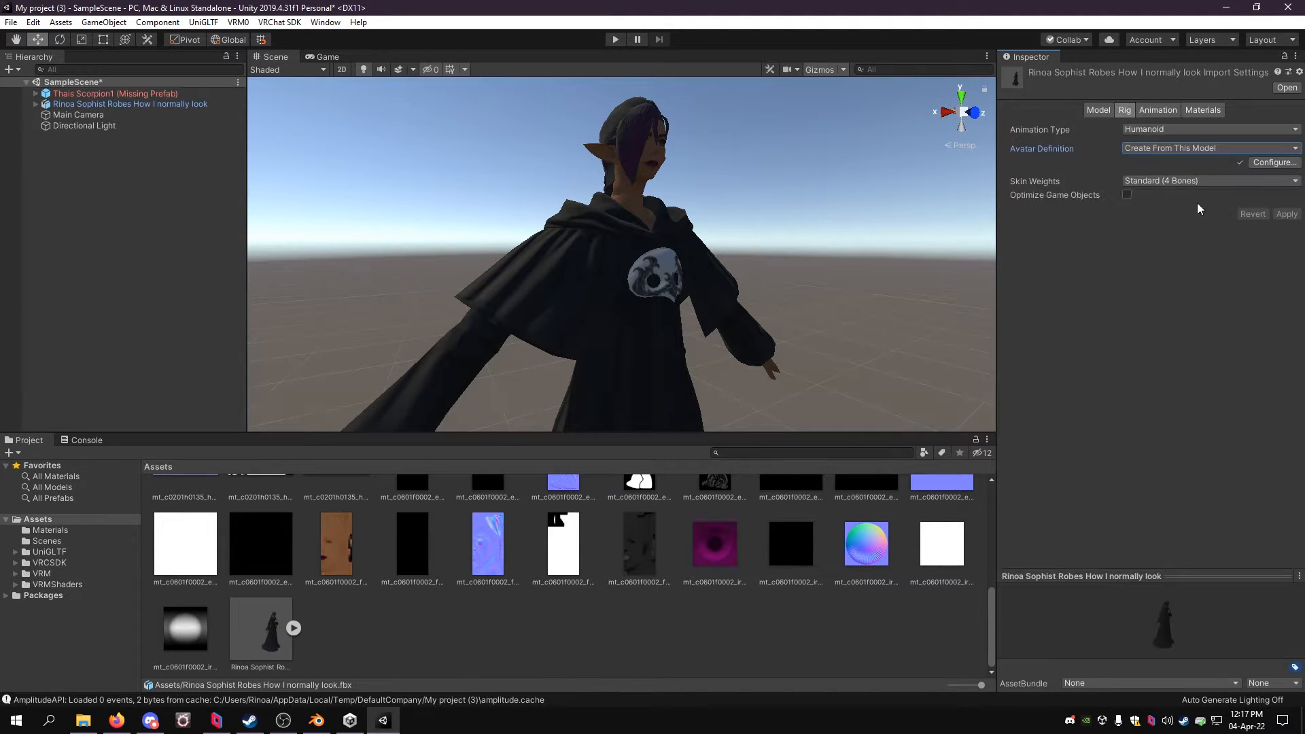
pyautogui.click(1267, 166)
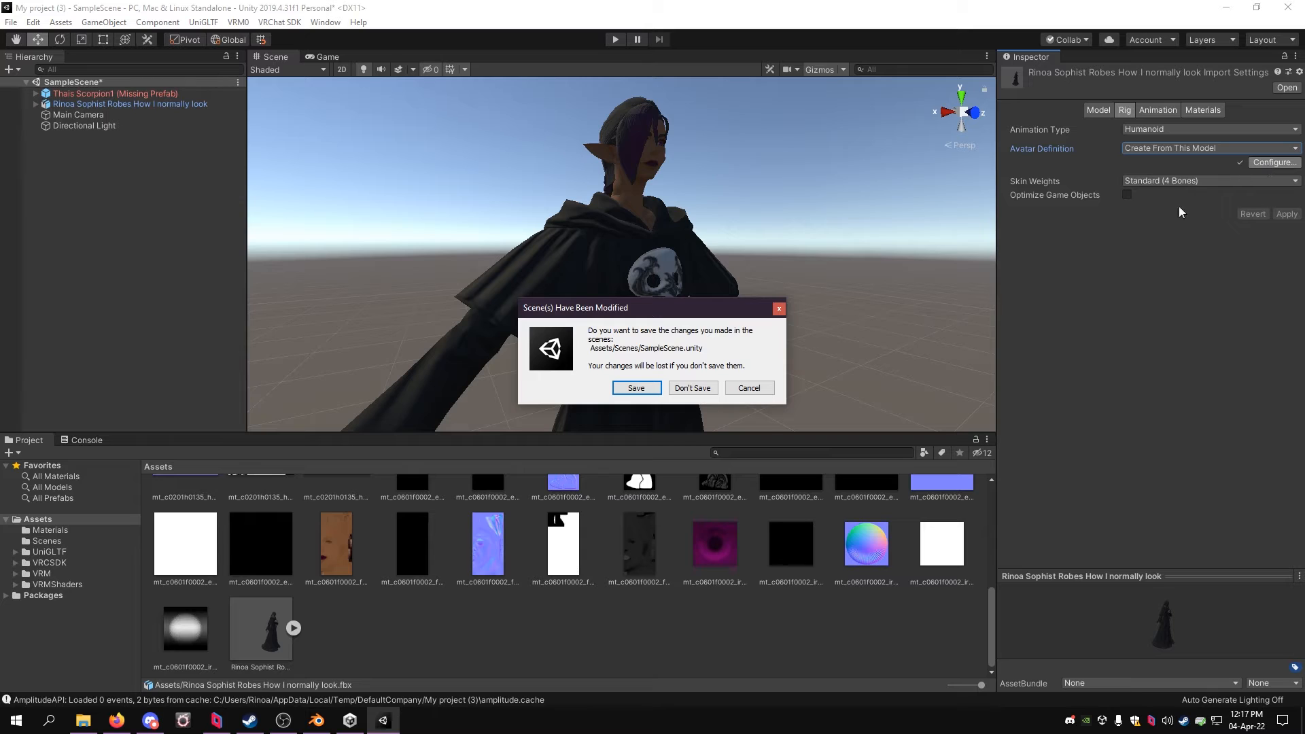
pyautogui.click(644, 386)
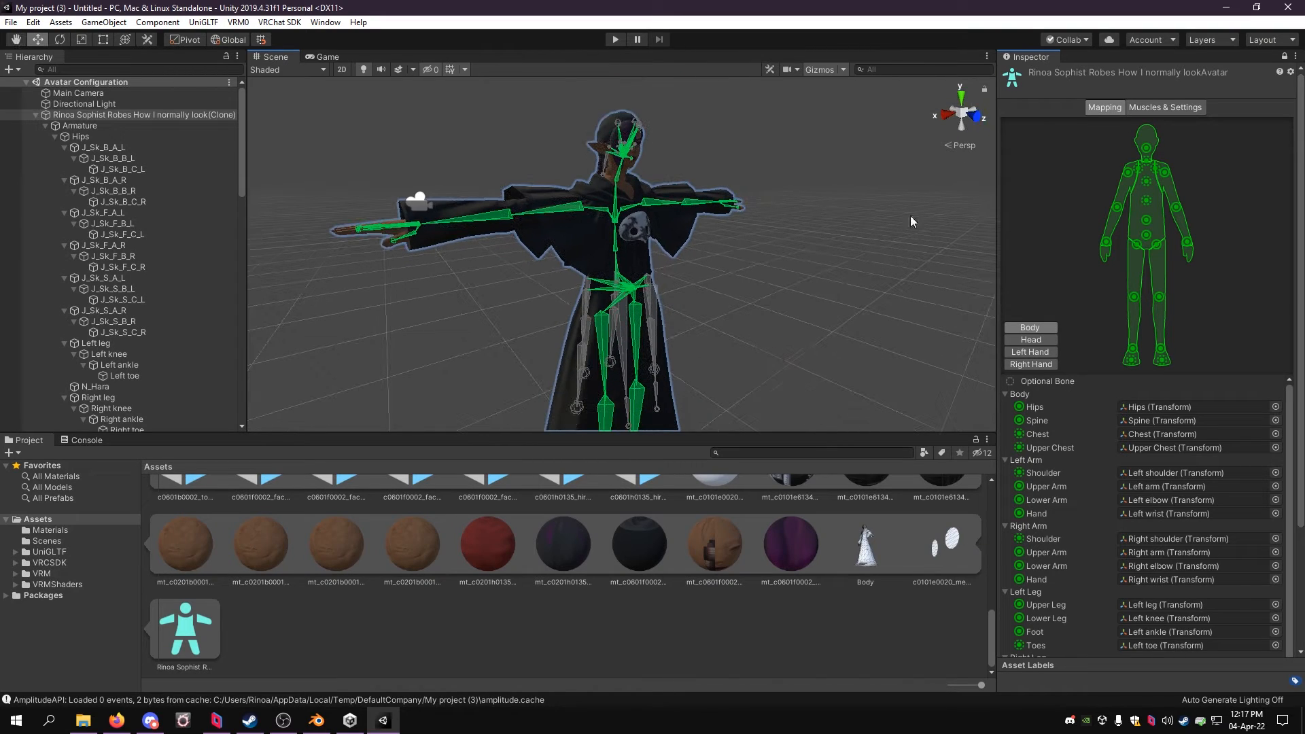
# Step: Examine the avatar's muscle group previews and the character's posed body in the scene
pyautogui.click(1164, 109)
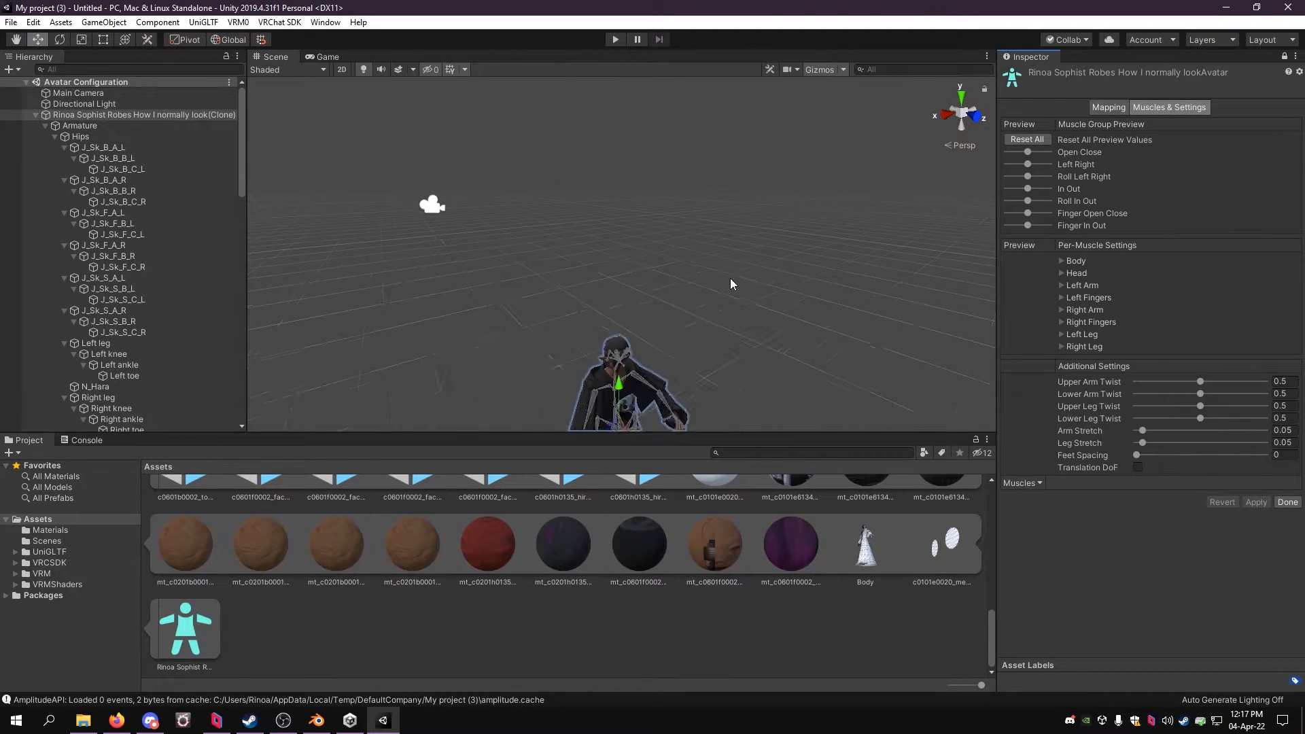
pyautogui.moveTo(1028, 178)
pyautogui.mouseDown()
pyautogui.moveTo(1049, 178)
pyautogui.moveTo(1028, 185)
pyautogui.mouseUp()
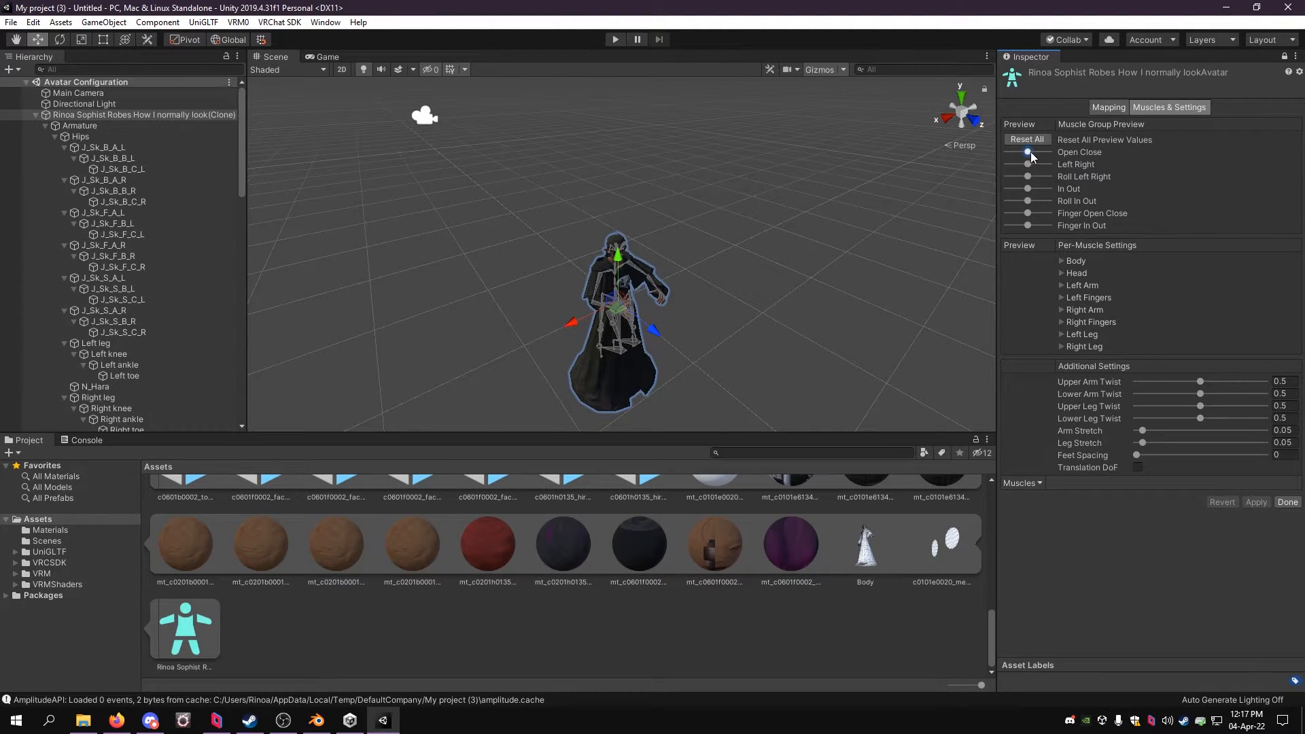
pyautogui.moveTo(1031, 152)
pyautogui.mouseDown()
pyautogui.moveTo(1042, 151)
pyautogui.moveTo(1030, 152)
pyautogui.mouseUp()
pyautogui.scroll(5, 691, 271)
pyautogui.moveTo(695, 292); pyautogui.dragTo(701, 205, button='right')
pyautogui.scroll(-2, 691, 271)
pyautogui.scroll(-4, 704, 171)
pyautogui.scroll(2, 700, 205)
# Step: Return to the avatar's body bone mapping and inspect the skeleton inside the robes
pyautogui.click(1102, 110)
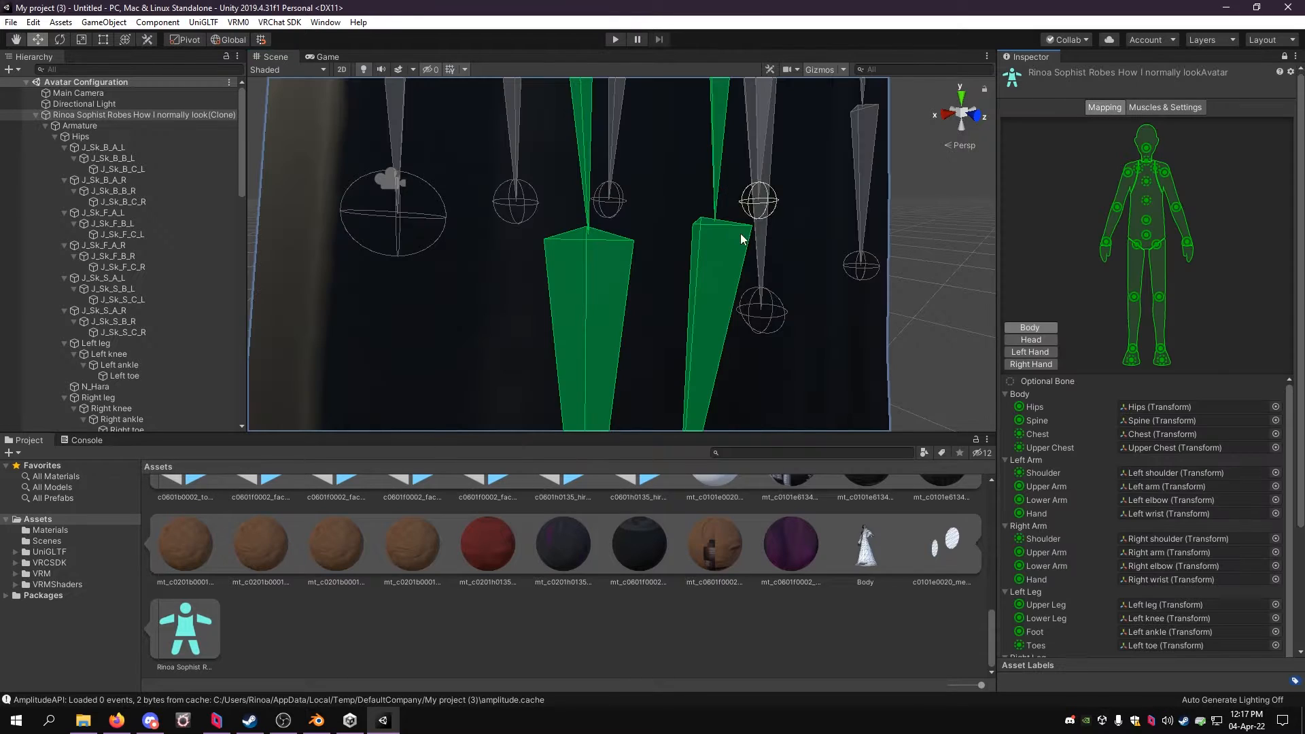
pyautogui.scroll(10, 733, 145)
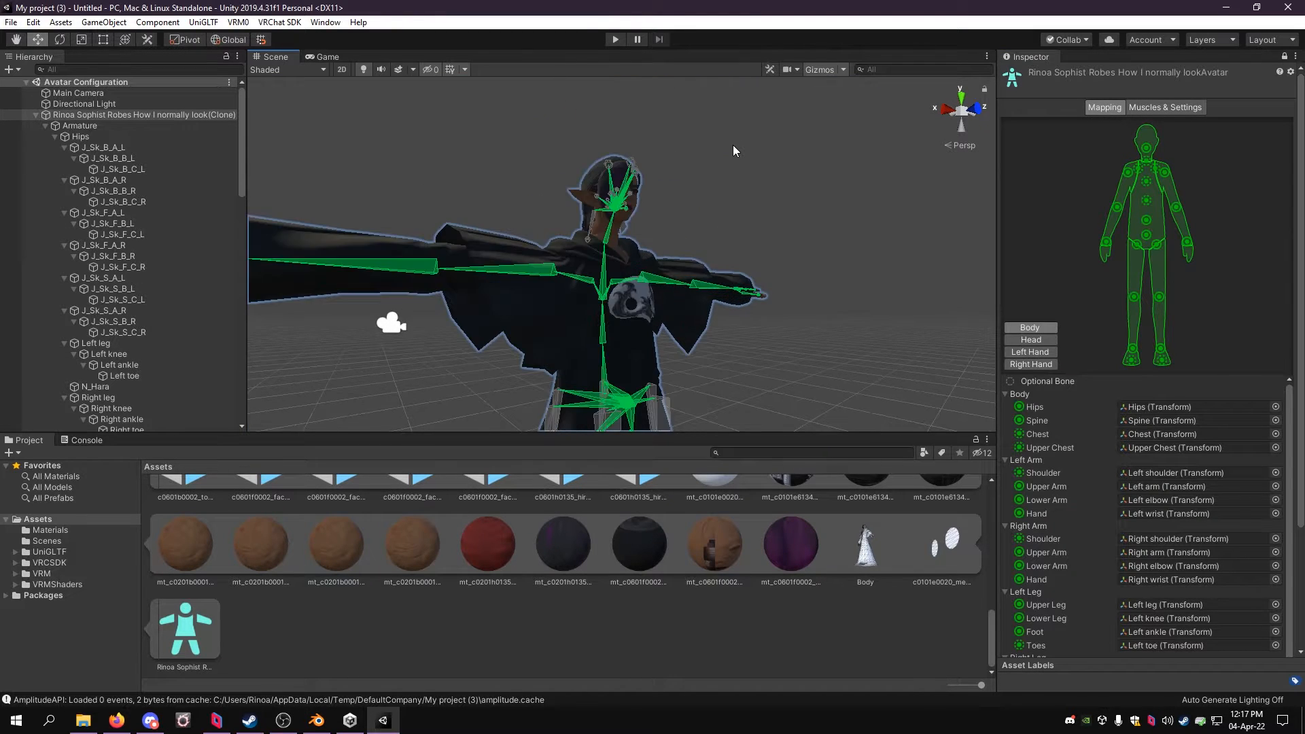
pyautogui.moveTo(732, 194); pyautogui.dragTo(768, 248, button='right')
pyautogui.scroll(-6, 768, 248)
# Step: Switch to Firefox and check the YouTube tutorial on converting a Final Fantasy XIV character into a VTuber avatar
pyautogui.click(117, 721)
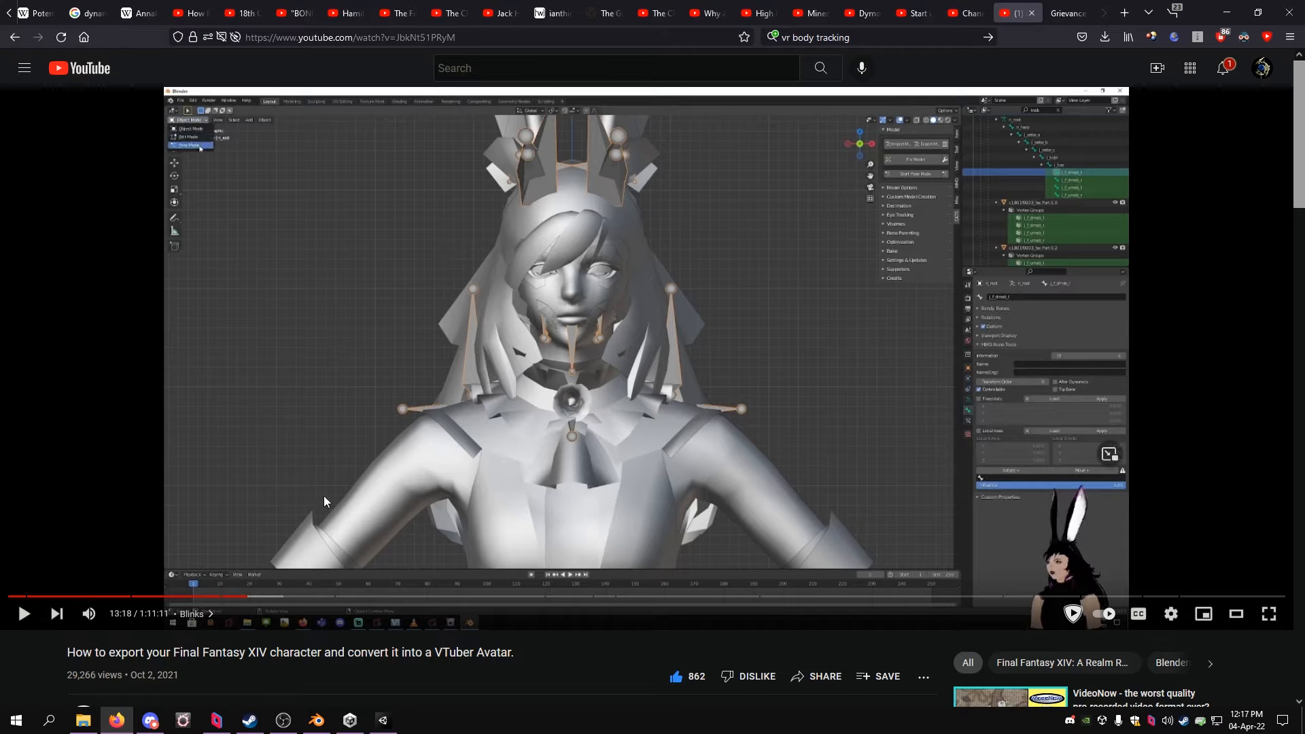
pyautogui.scroll(-2, 324, 496)
pyautogui.scroll(2, 329, 490)
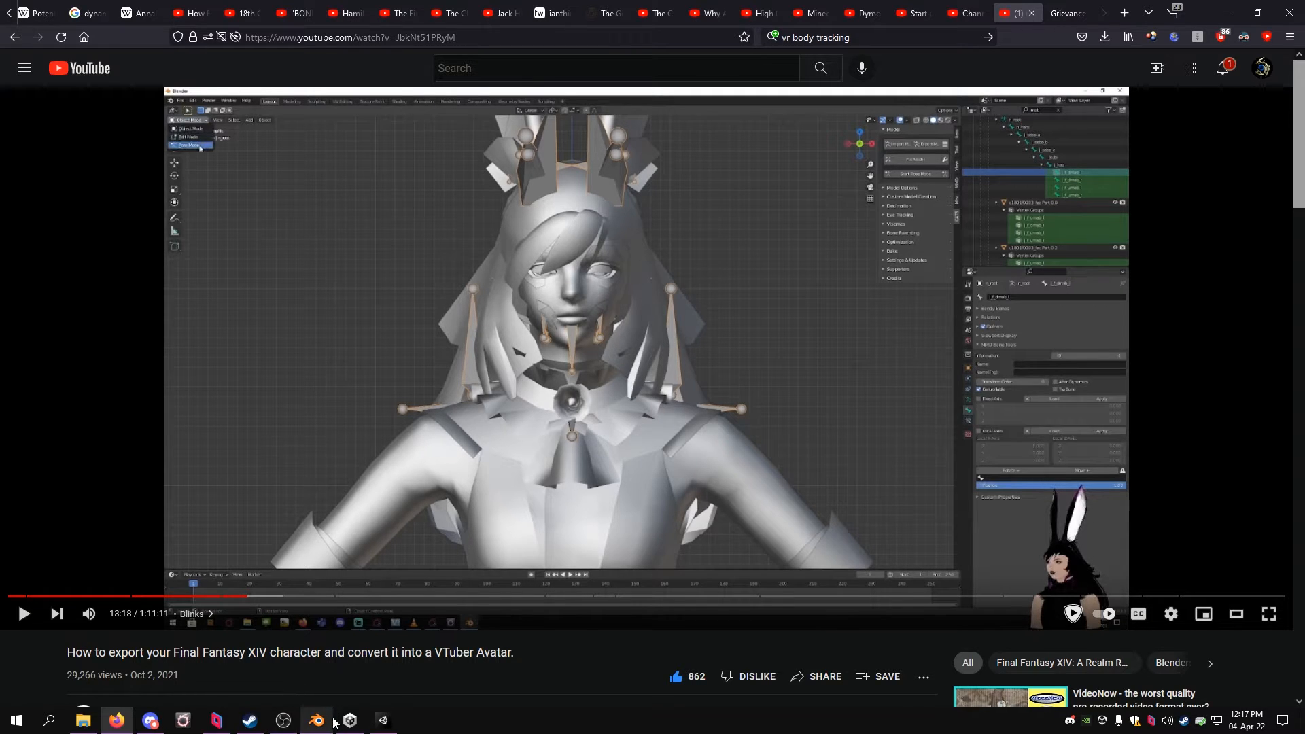
# Step: Switch back to Unity and bring up the avatar's head bone mapping with the character's head in close view
pyautogui.click(382, 721)
pyautogui.scroll(-3, 728, 324)
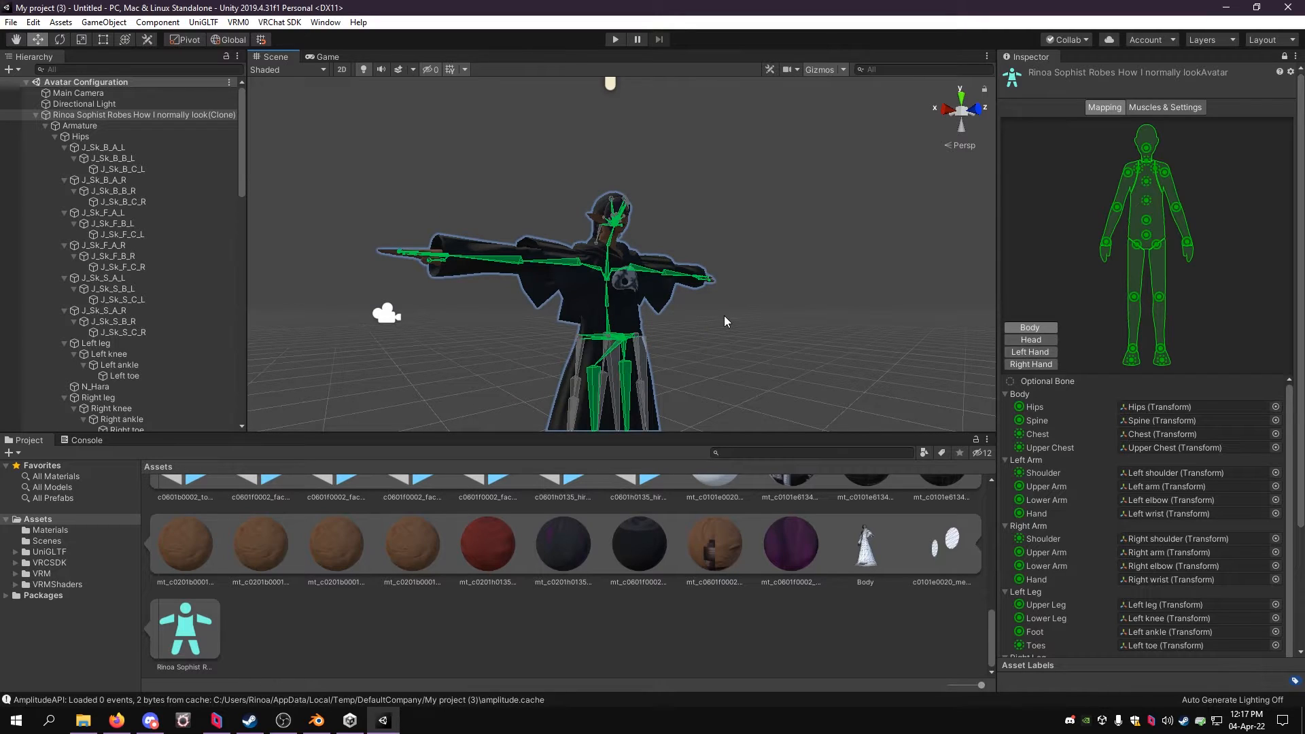
pyautogui.scroll(-4, 726, 321)
pyautogui.scroll(12, 666, 320)
pyautogui.moveTo(669, 277); pyautogui.dragTo(735, 278, button='right')
pyautogui.click(1031, 339)
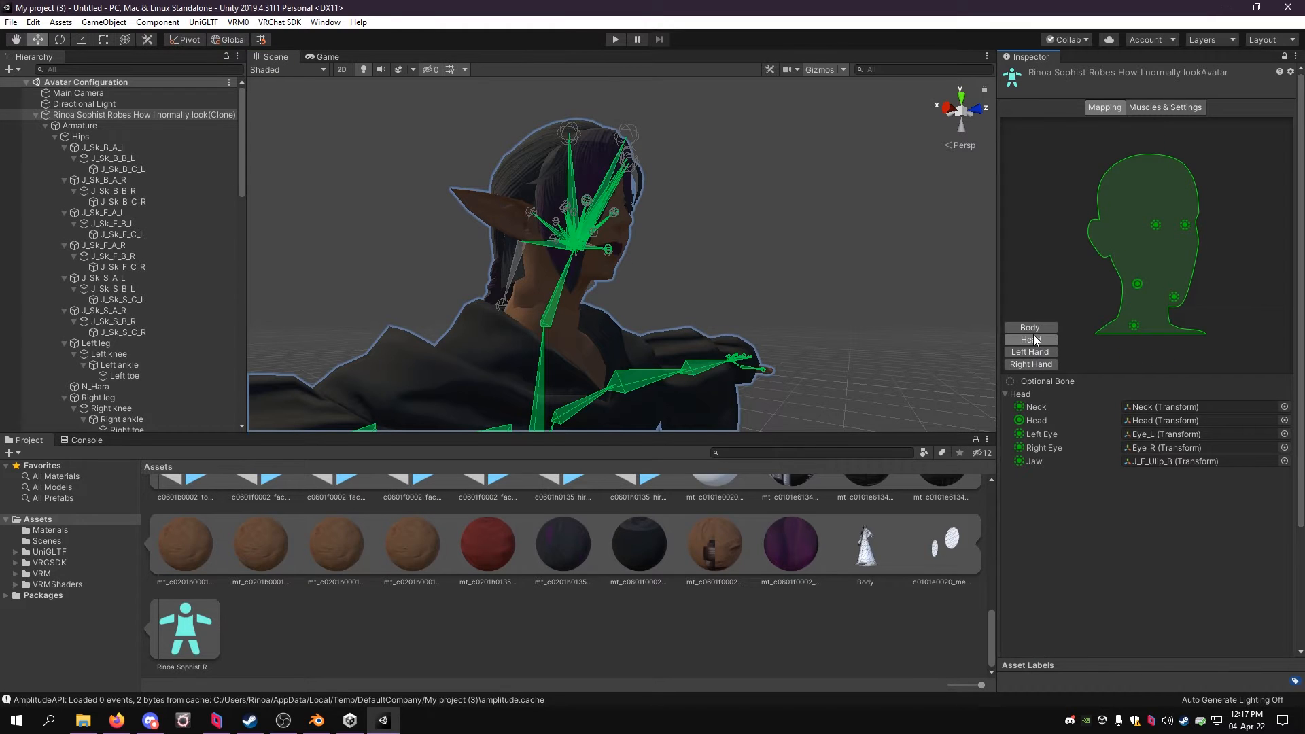
# Step: Try moving the bone mapped to the jaw, and undo the move
pyautogui.click(1217, 460)
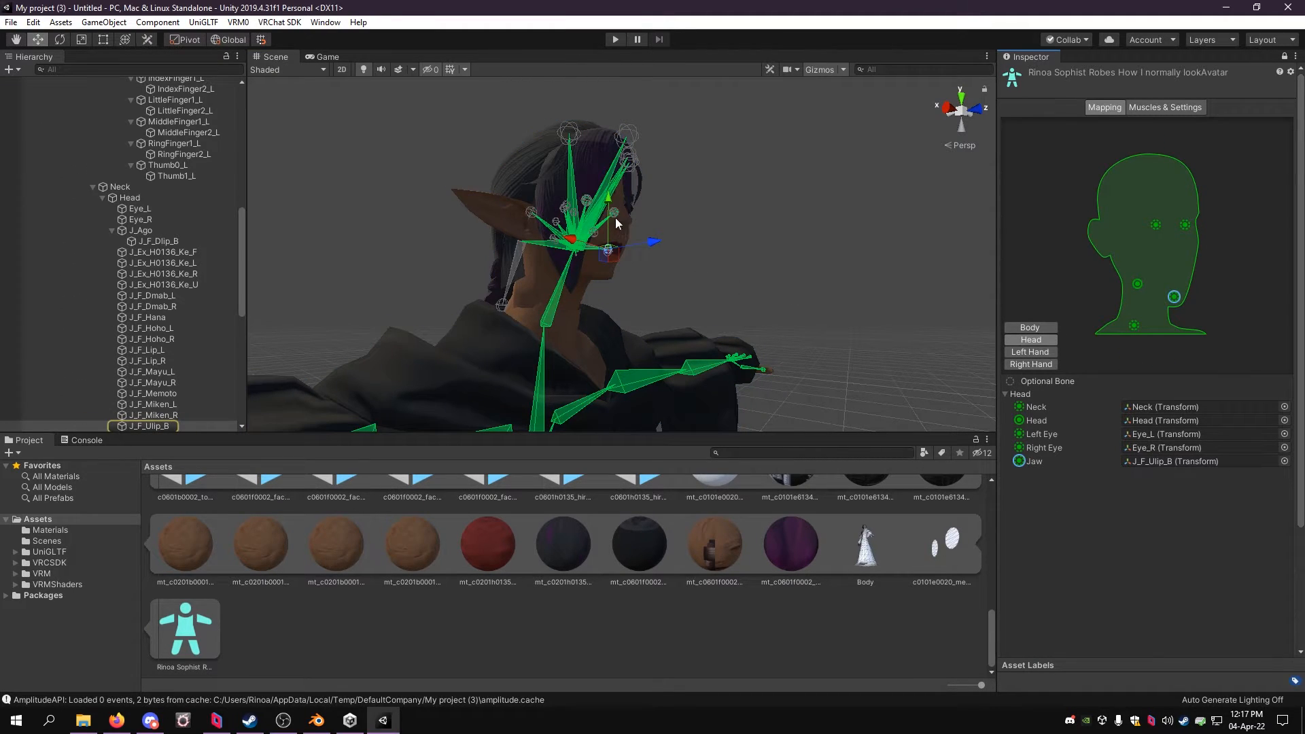
pyautogui.moveTo(609, 197); pyautogui.dragTo(609, 192)
pyautogui.hotkey('ctrl', 'z')
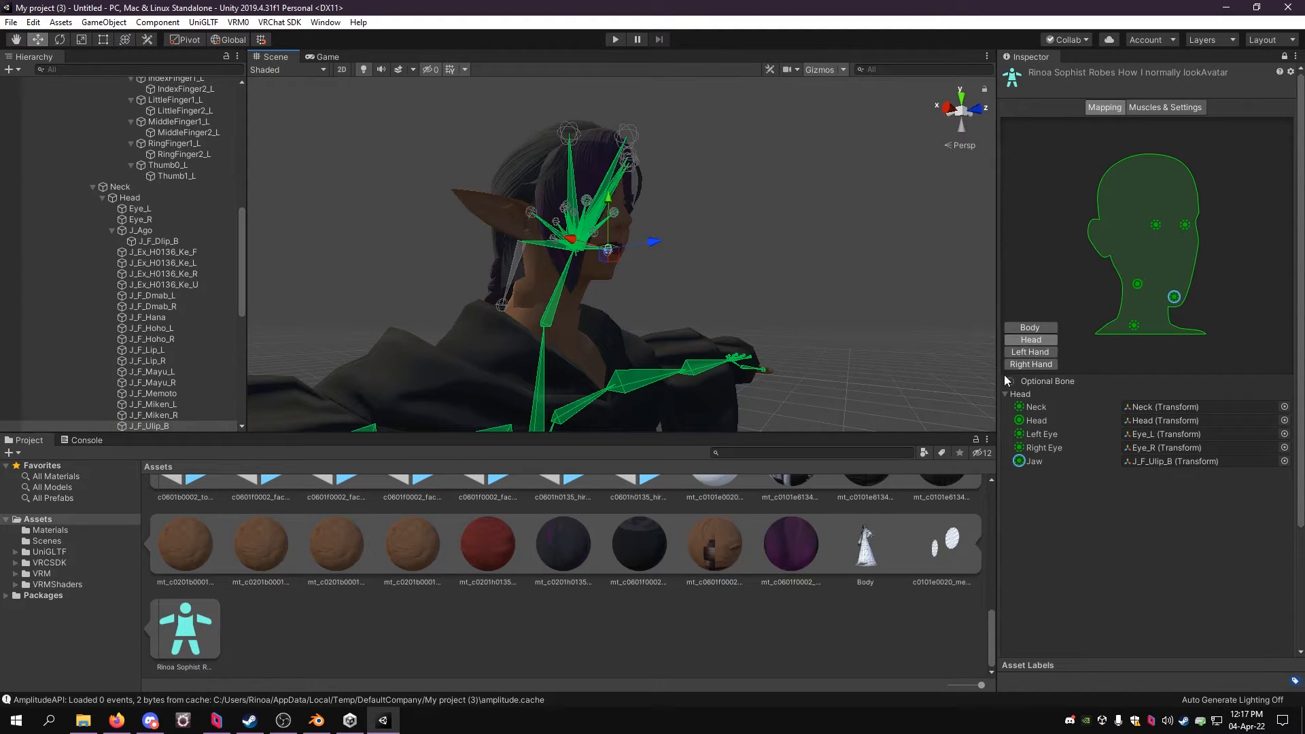
# Step: Map the avatar's Jaw to the J_F_Dlip_B bone and locate that bone on the head
pyautogui.click(1201, 463)
pyautogui.click(1285, 461)
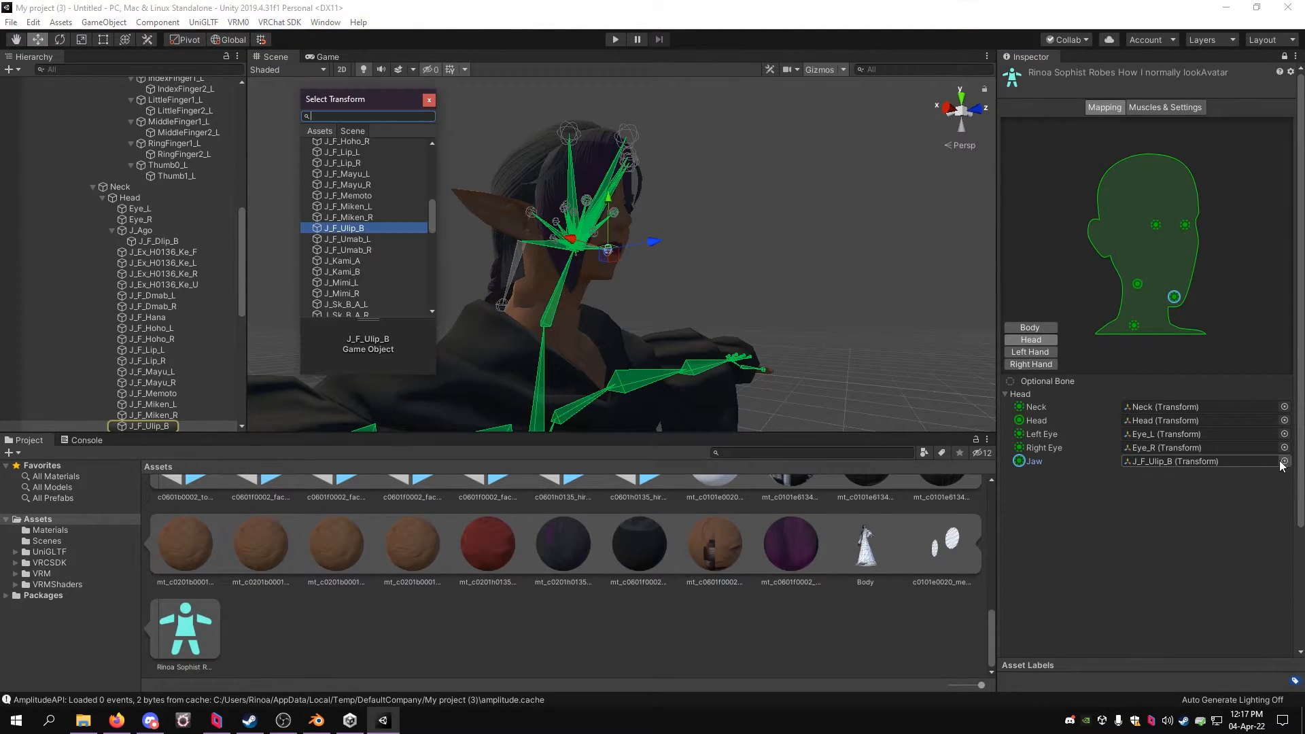
pyautogui.click(350, 170)
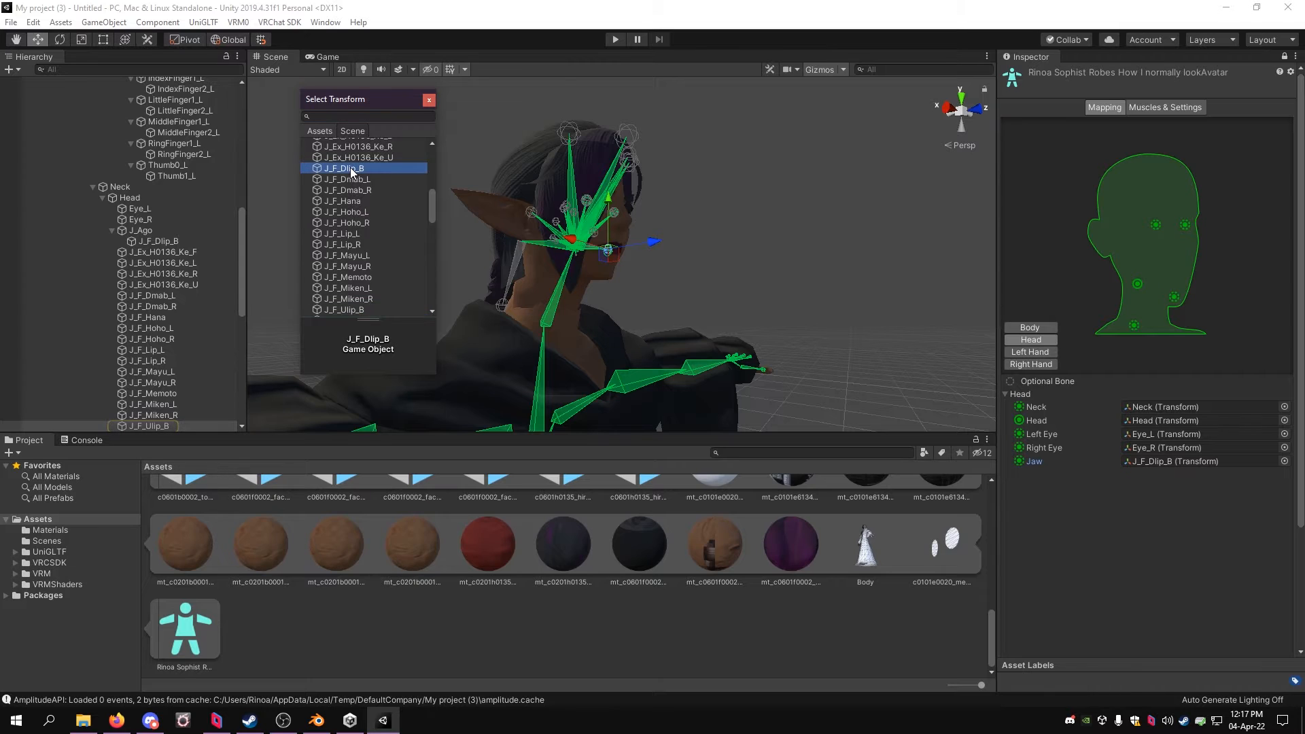
pyautogui.click(349, 167)
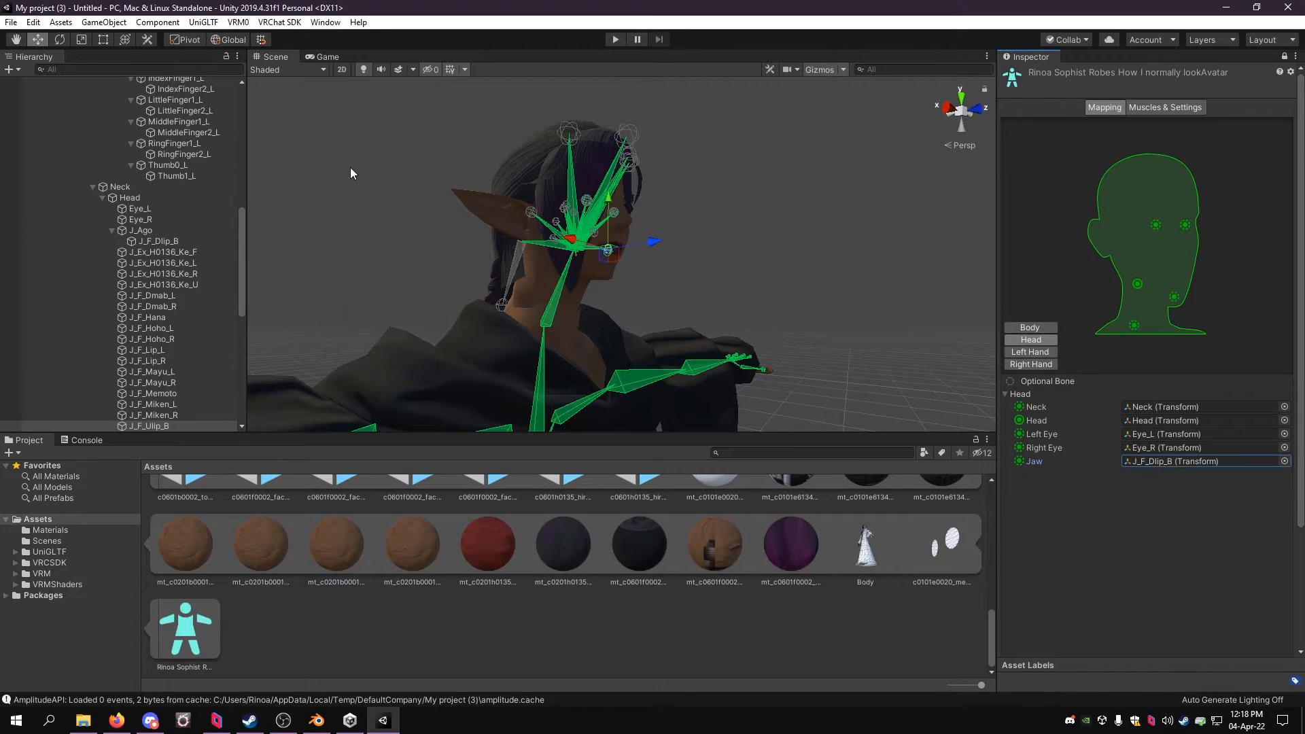
pyautogui.click(1135, 462)
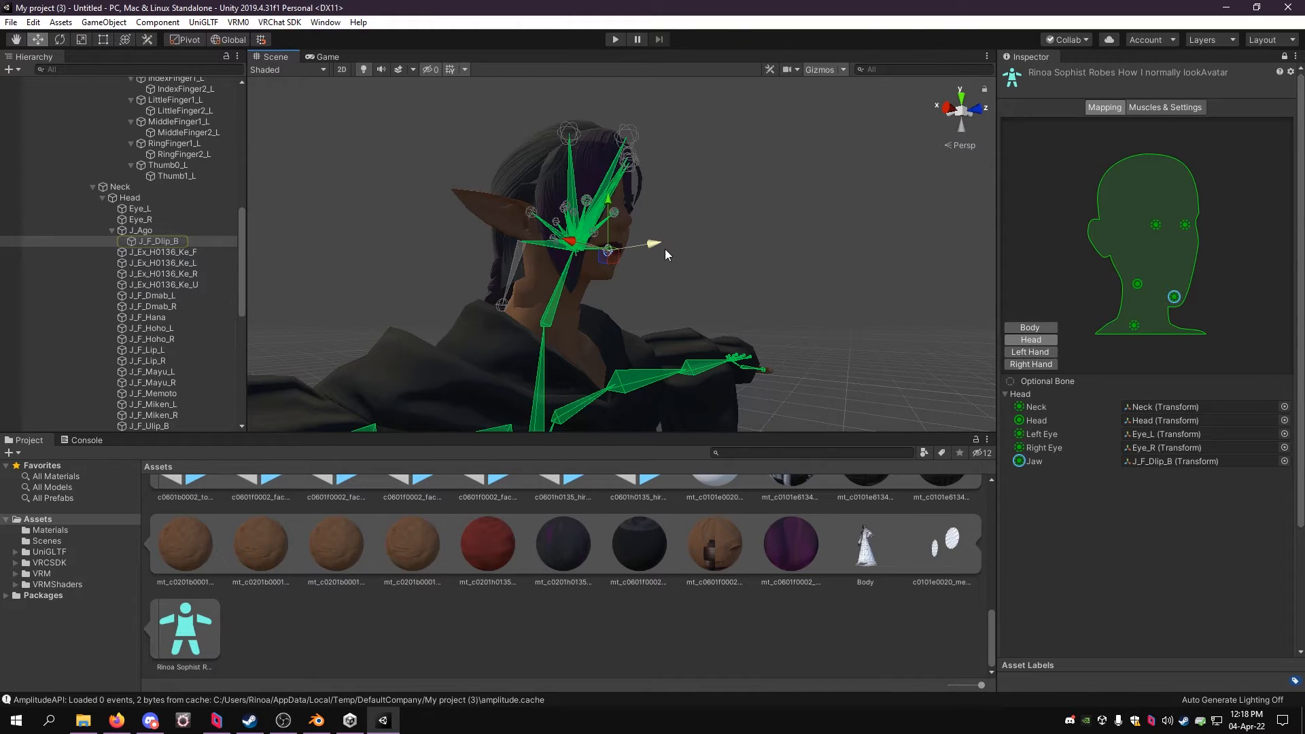
# Step: Apply the changed bone mapping and finish the avatar configuration
pyautogui.scroll(-8, 666, 250)
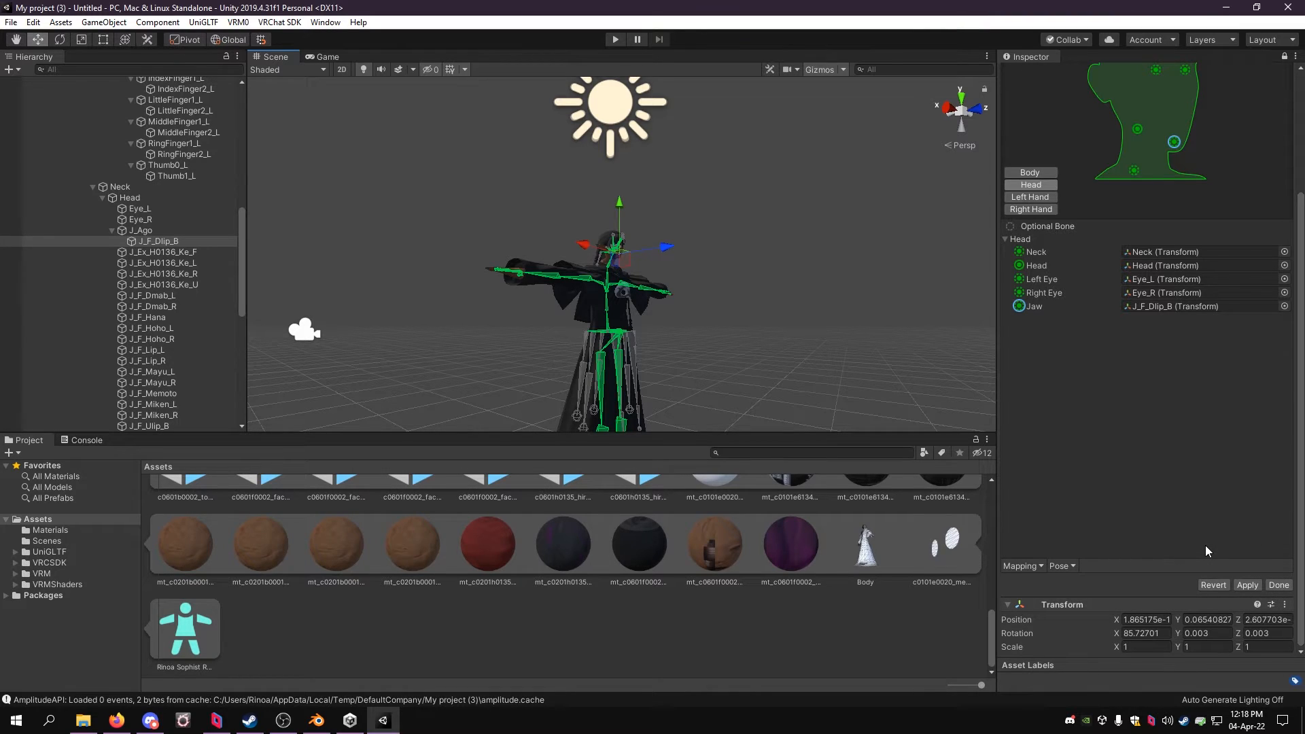
pyautogui.click(1245, 586)
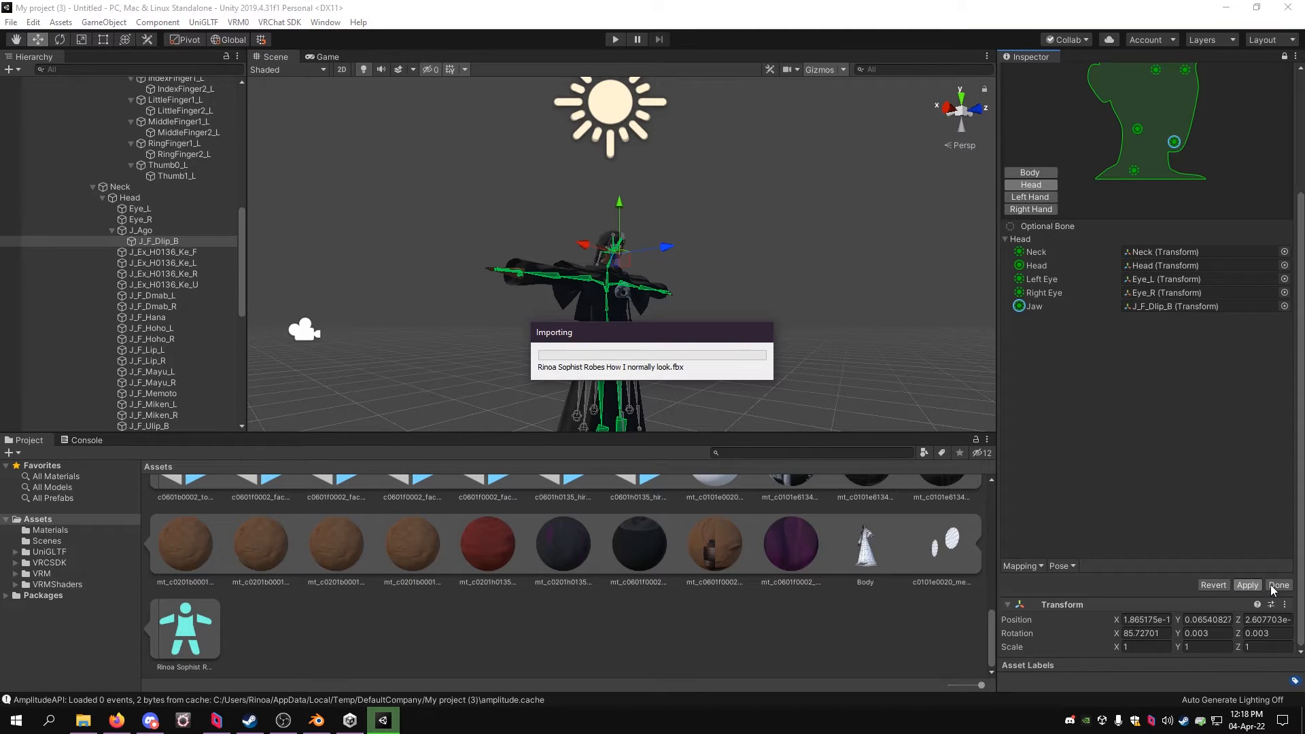
pyautogui.click(1277, 586)
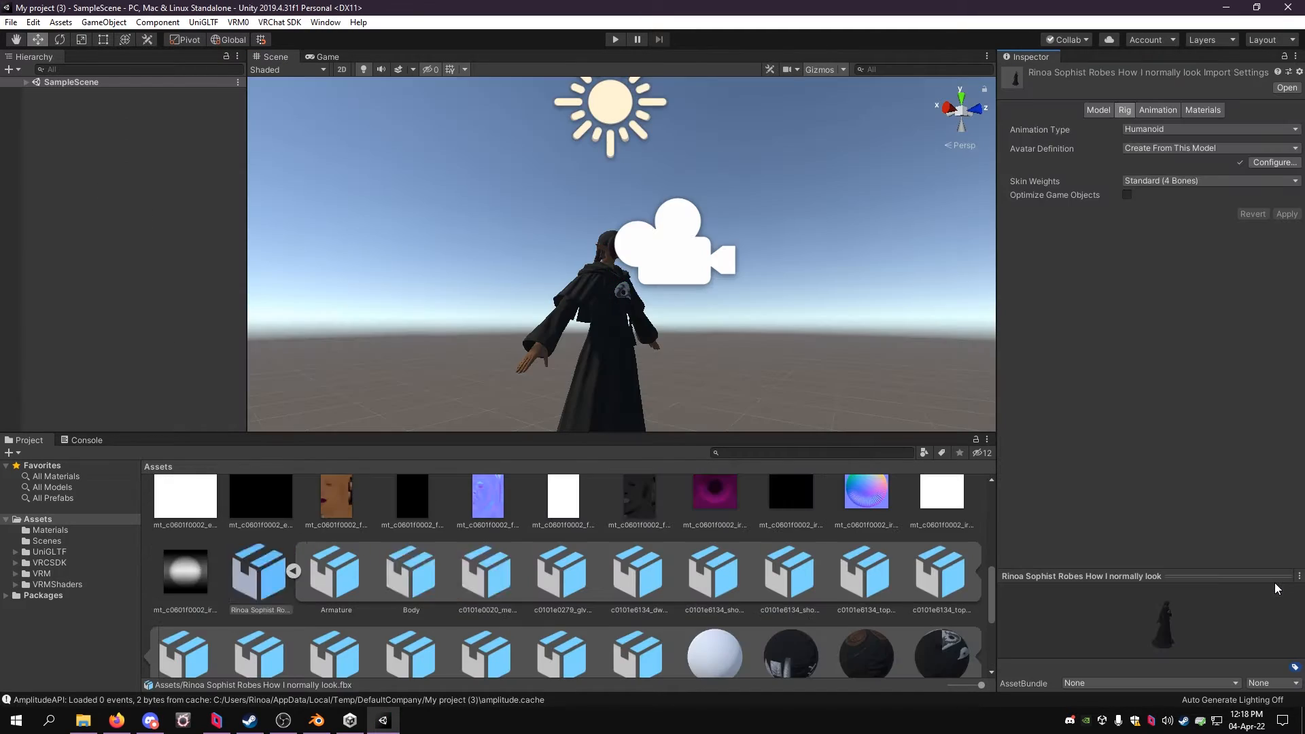
# Step: Delete the missing prefab Thais Scorpion1 from SampleScene
pyautogui.scroll(5, 661, 358)
pyautogui.scroll(-2, 661, 354)
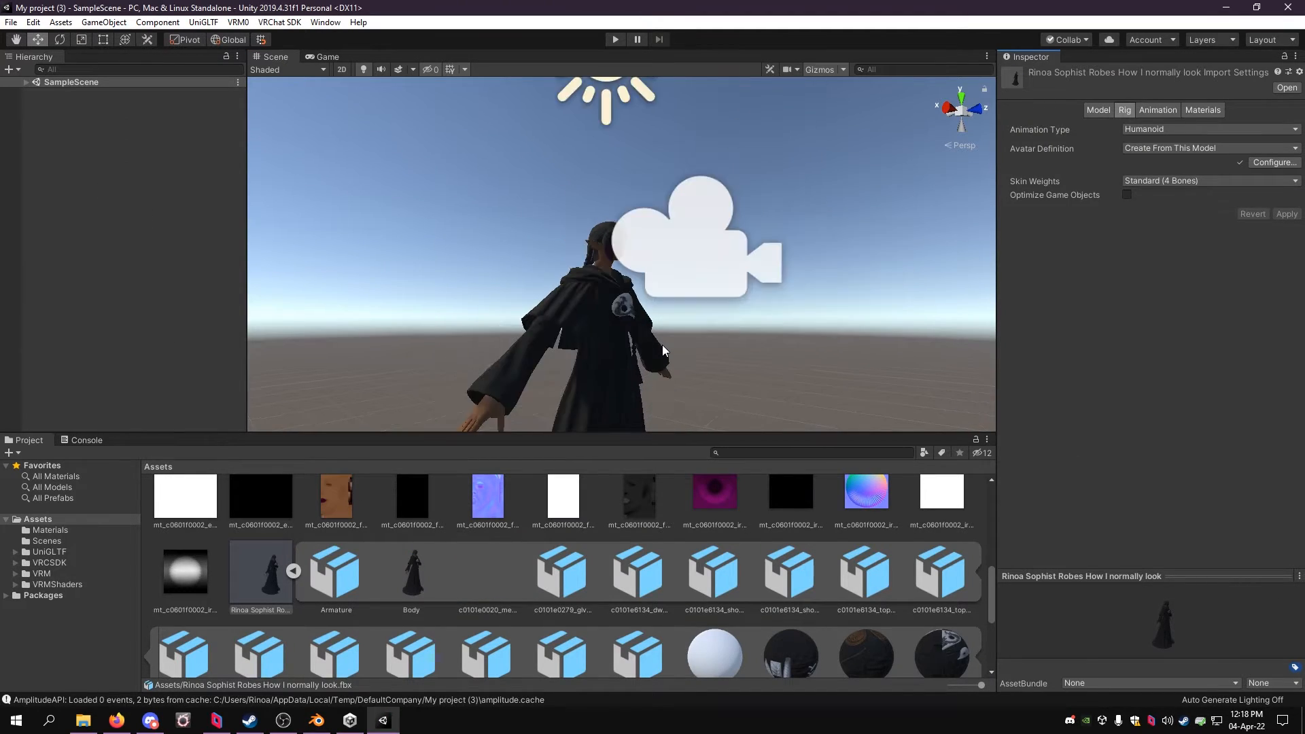
pyautogui.scroll(5, 409, 567)
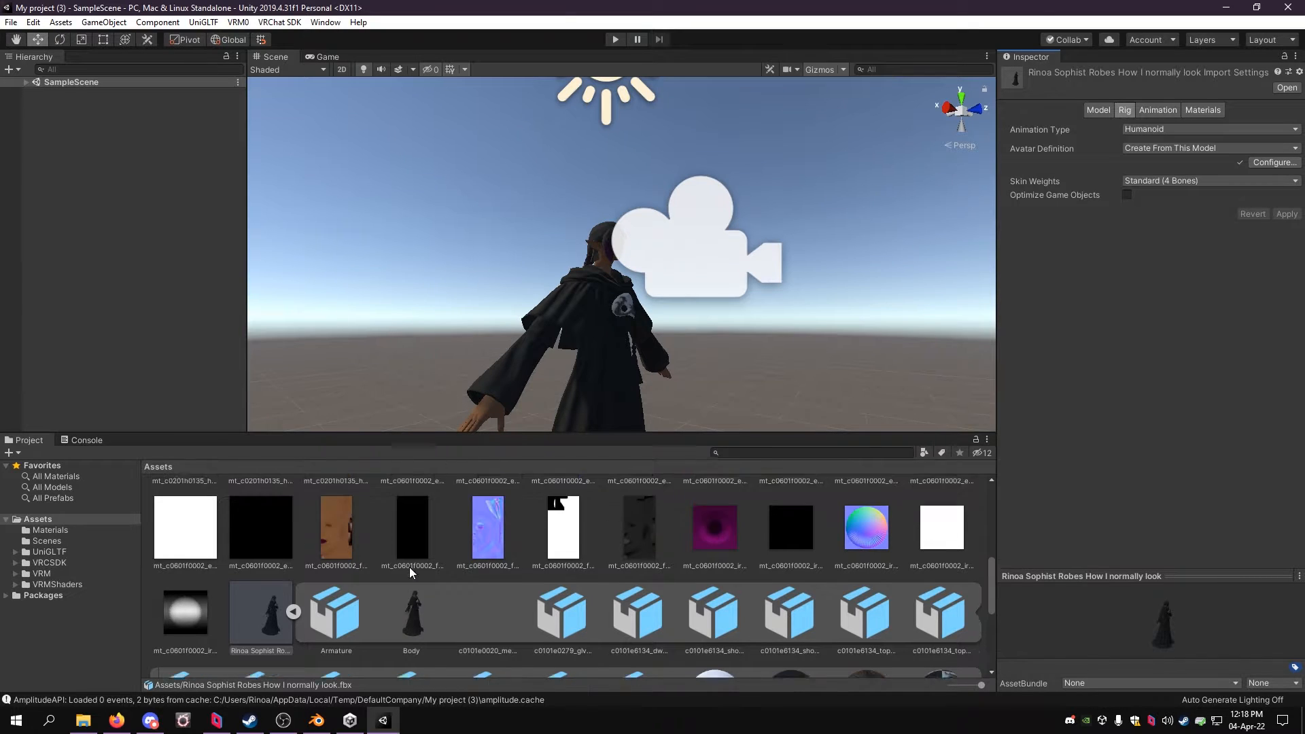
pyautogui.click(26, 83)
pyautogui.click(56, 96)
pyautogui.rightClick(68, 92)
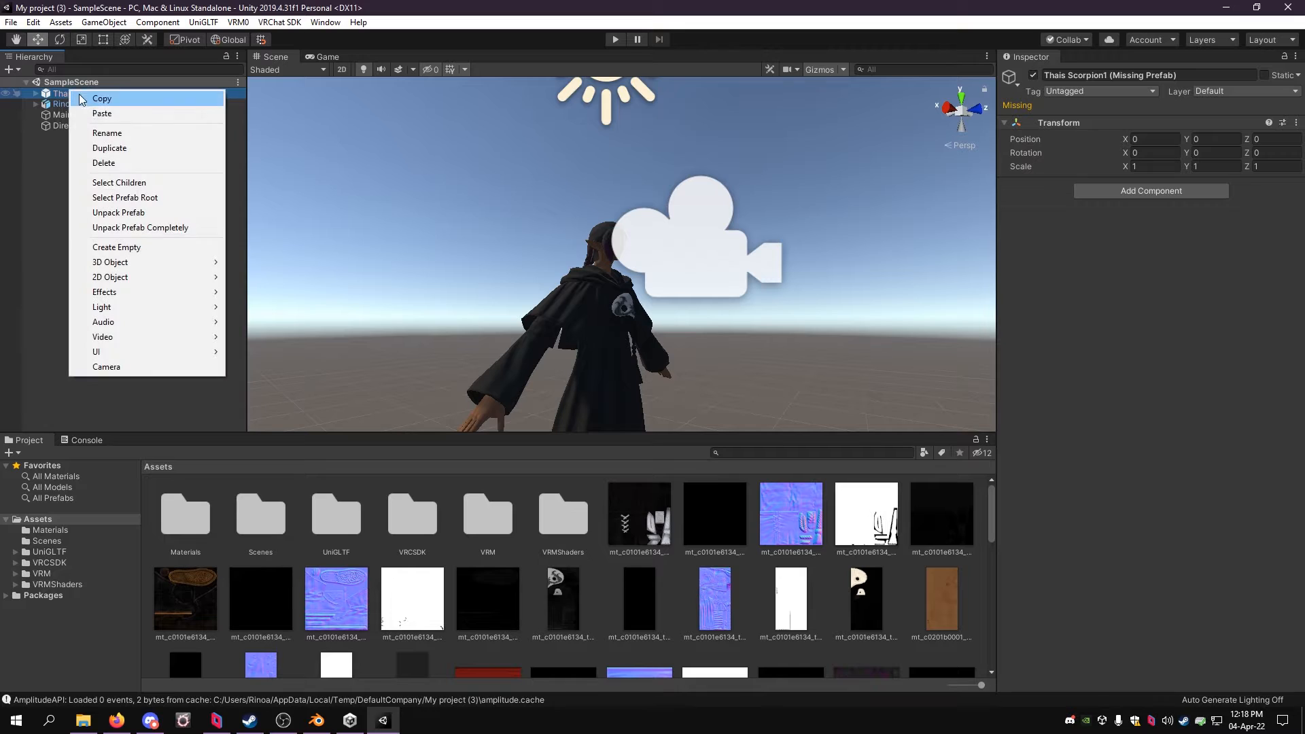
pyautogui.click(100, 163)
# Step: Inspect the character's child objects in the scene and the rig import settings of its source model
pyautogui.click(75, 93)
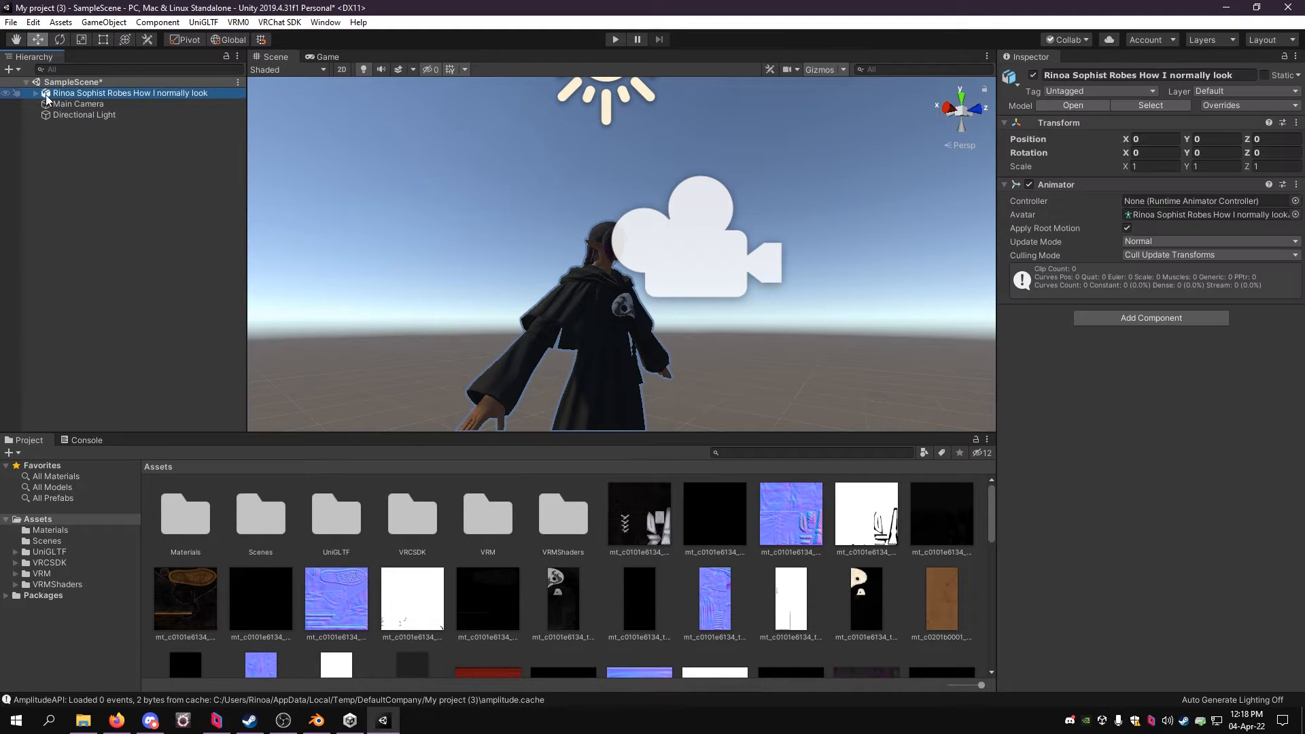
pyautogui.click(36, 93)
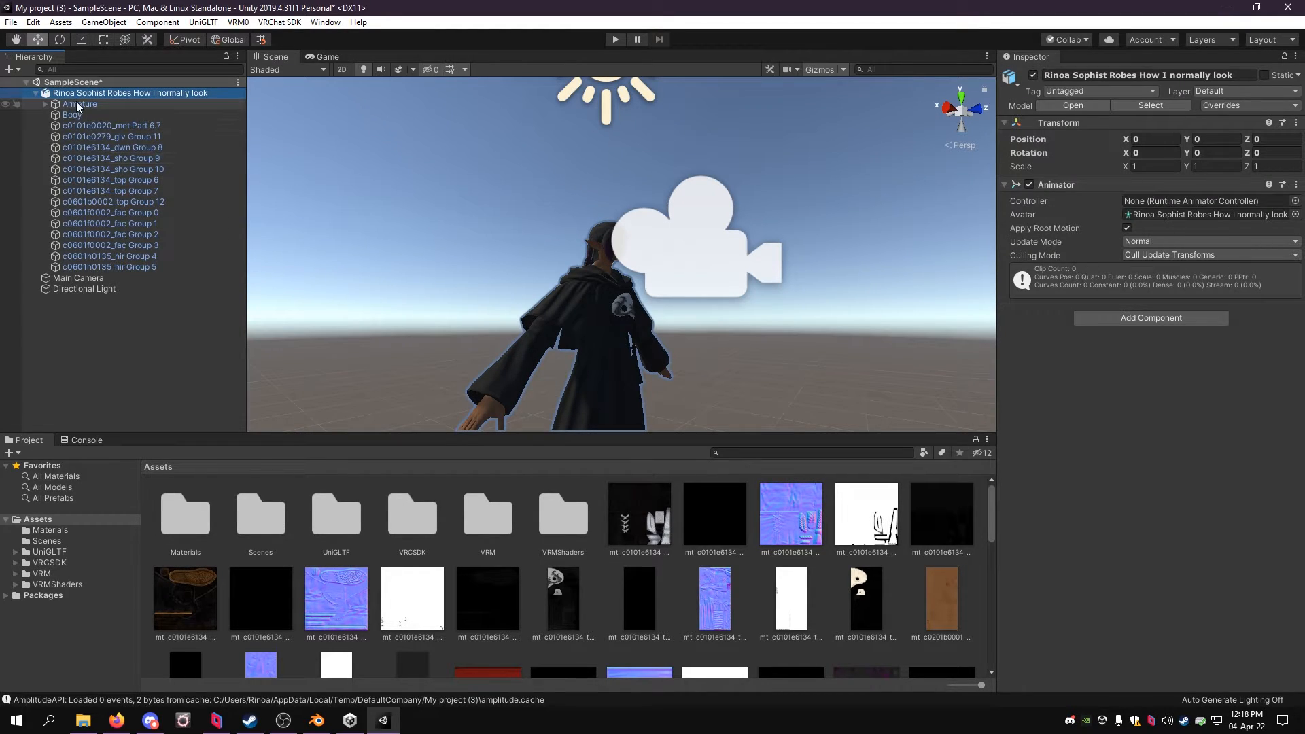
pyautogui.click(1122, 108)
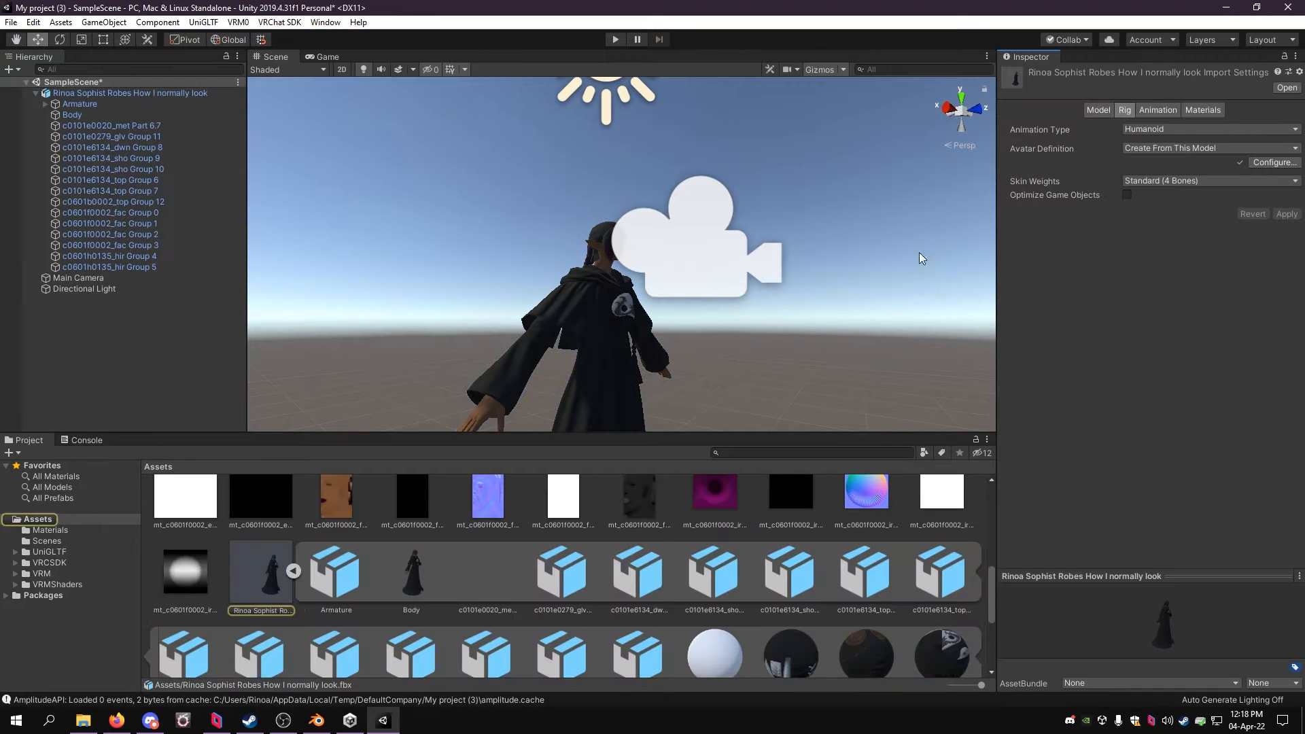
pyautogui.keyDown('alt'); pyautogui.moveTo(921, 257); pyautogui.dragTo(789, 331); pyautogui.keyUp('alt')
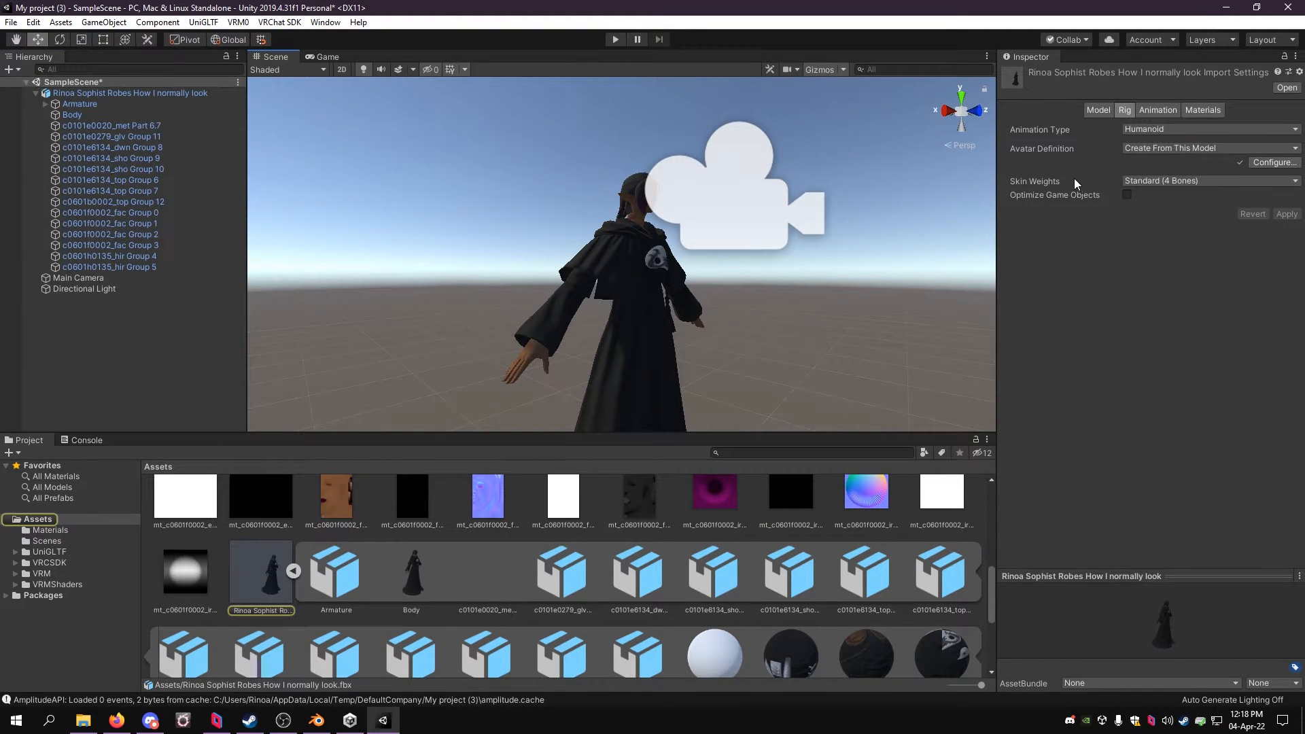
# Step: Select the character's root object and check the VRChat SDK's account status and avatar build requirements
pyautogui.click(78, 96)
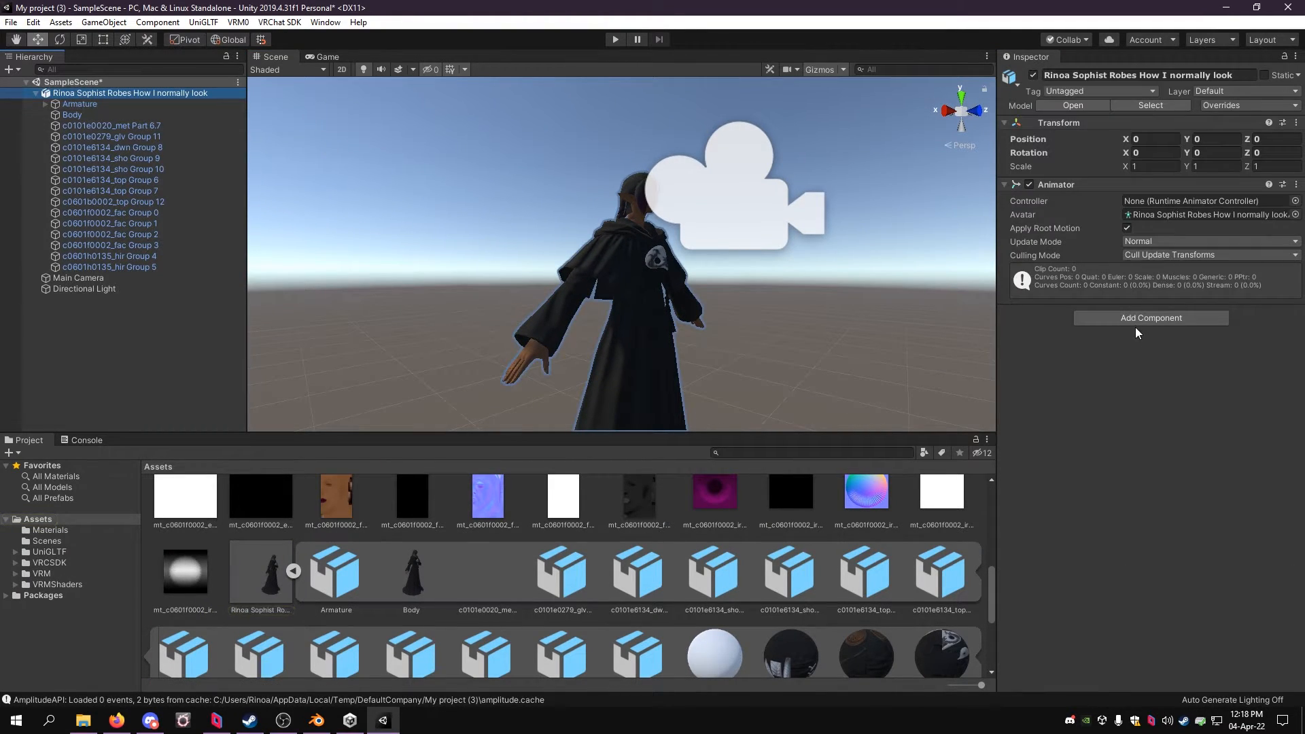
pyautogui.click(279, 22)
pyautogui.click(285, 58)
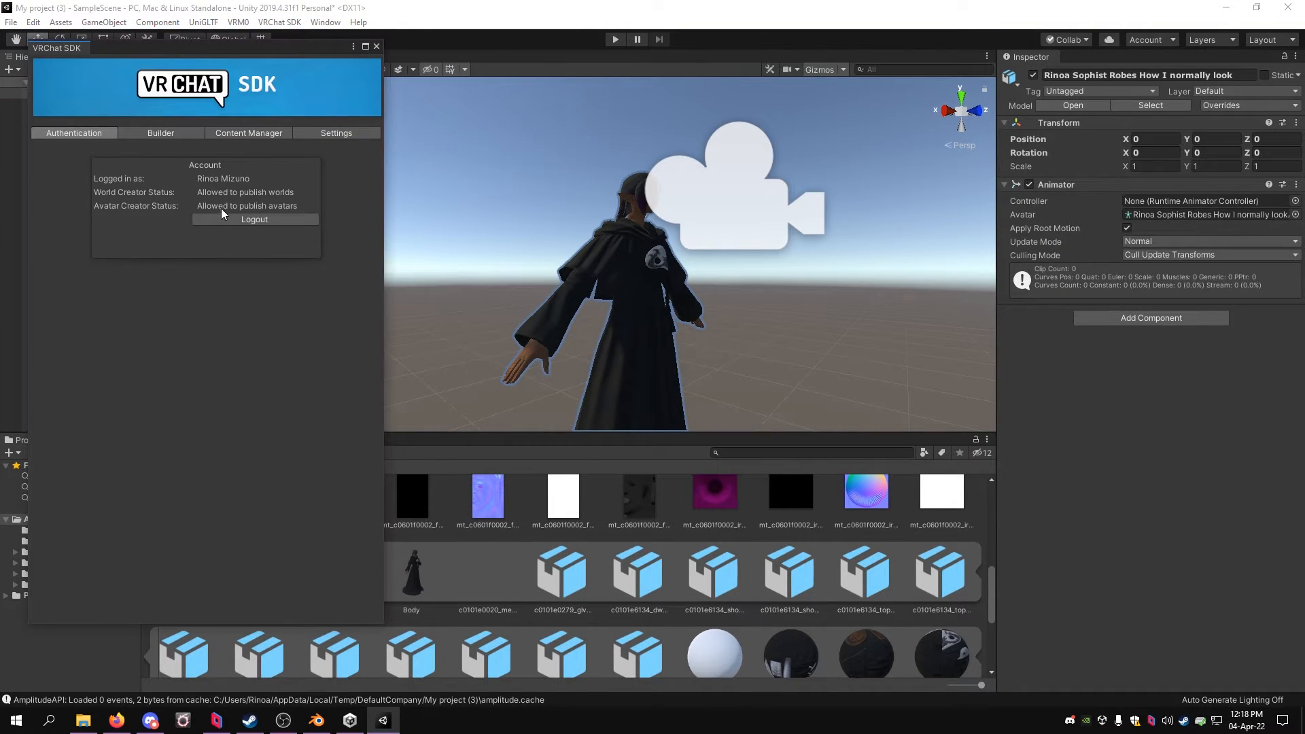
pyautogui.click(171, 133)
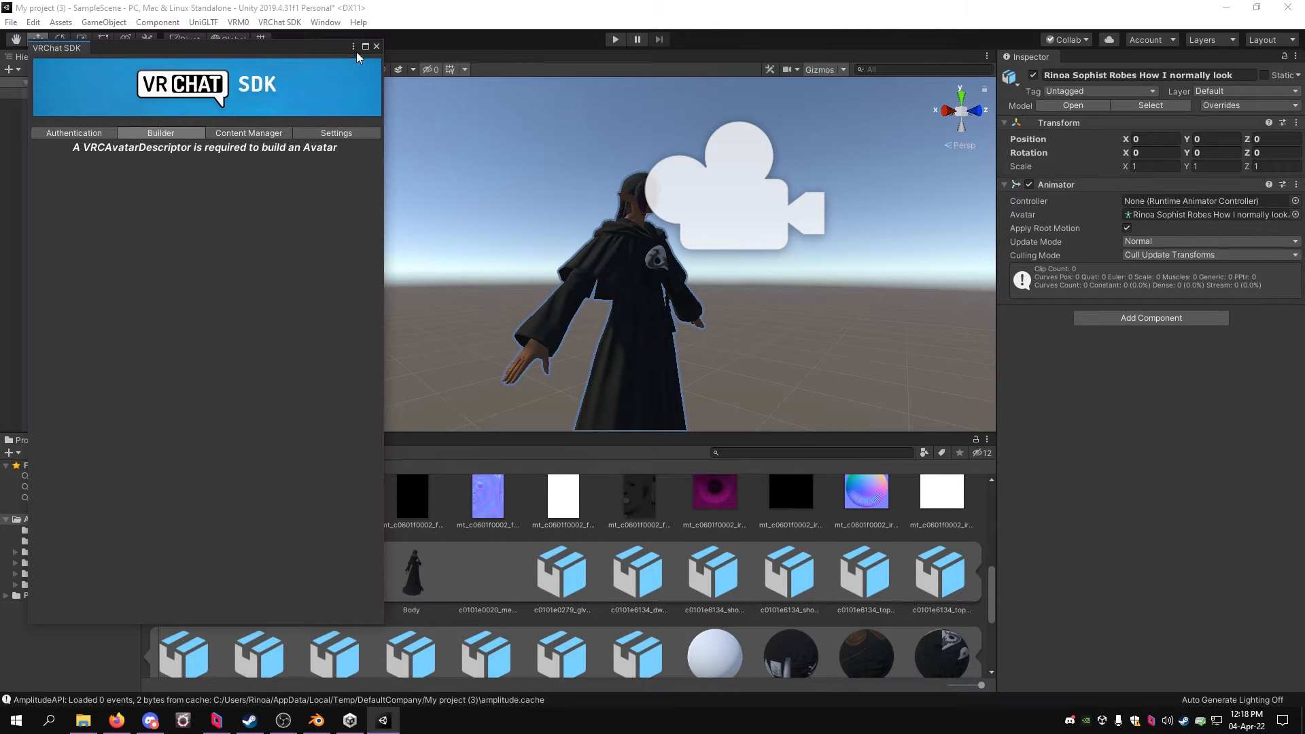
pyautogui.click(377, 47)
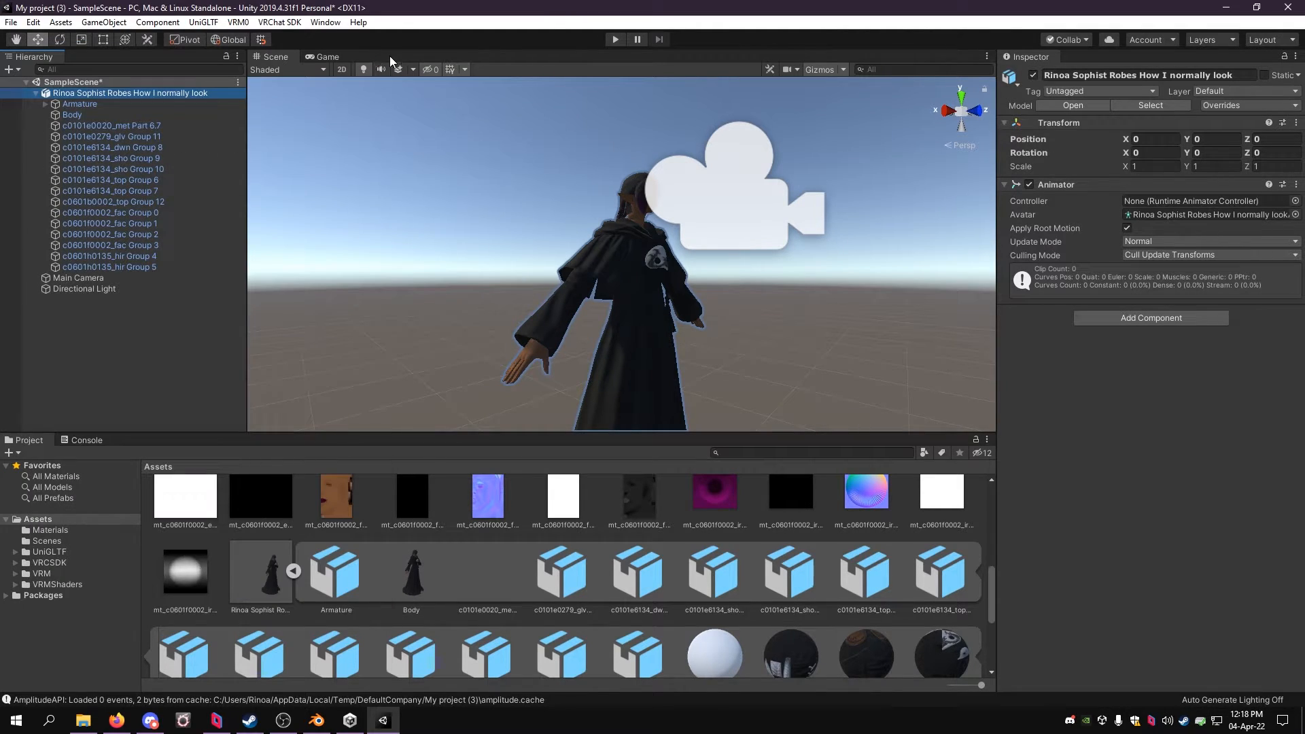
# Step: Add a VRC Avatar Descriptor component to the character's root object and keep the root selected
pyautogui.click(1141, 319)
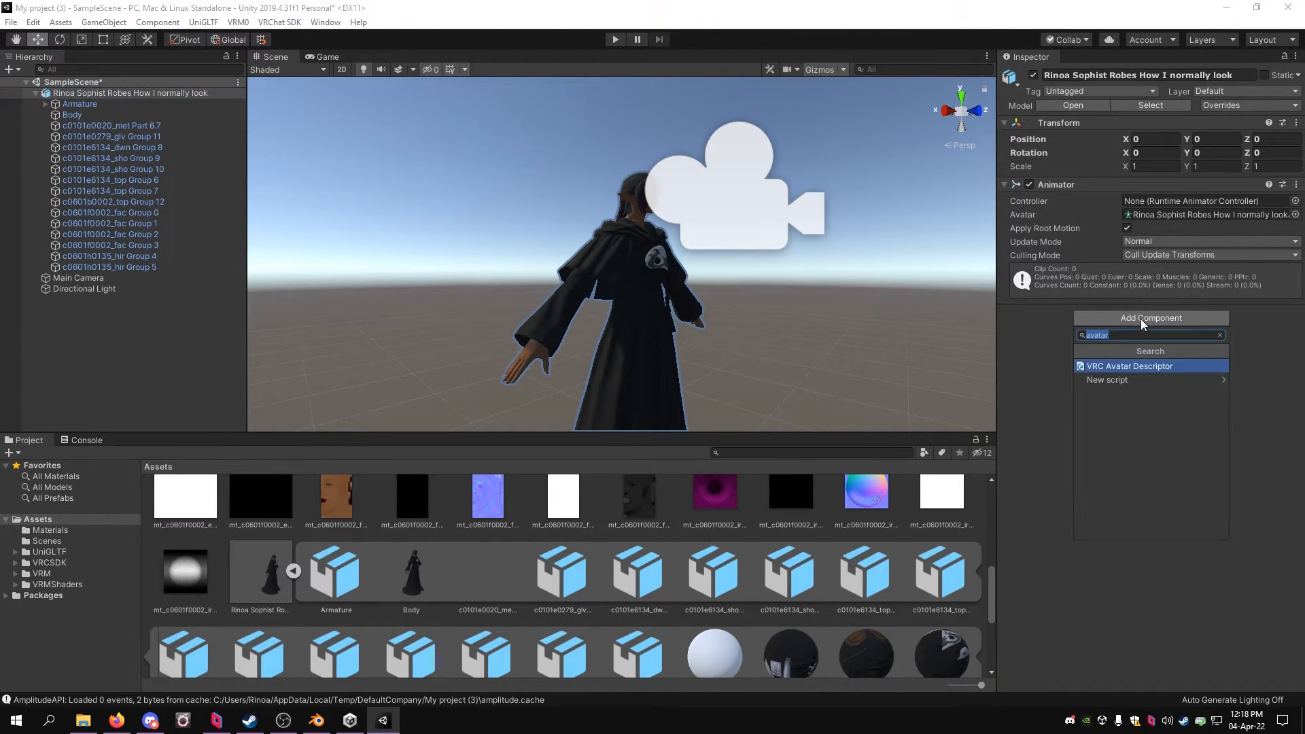
pyautogui.click(1120, 367)
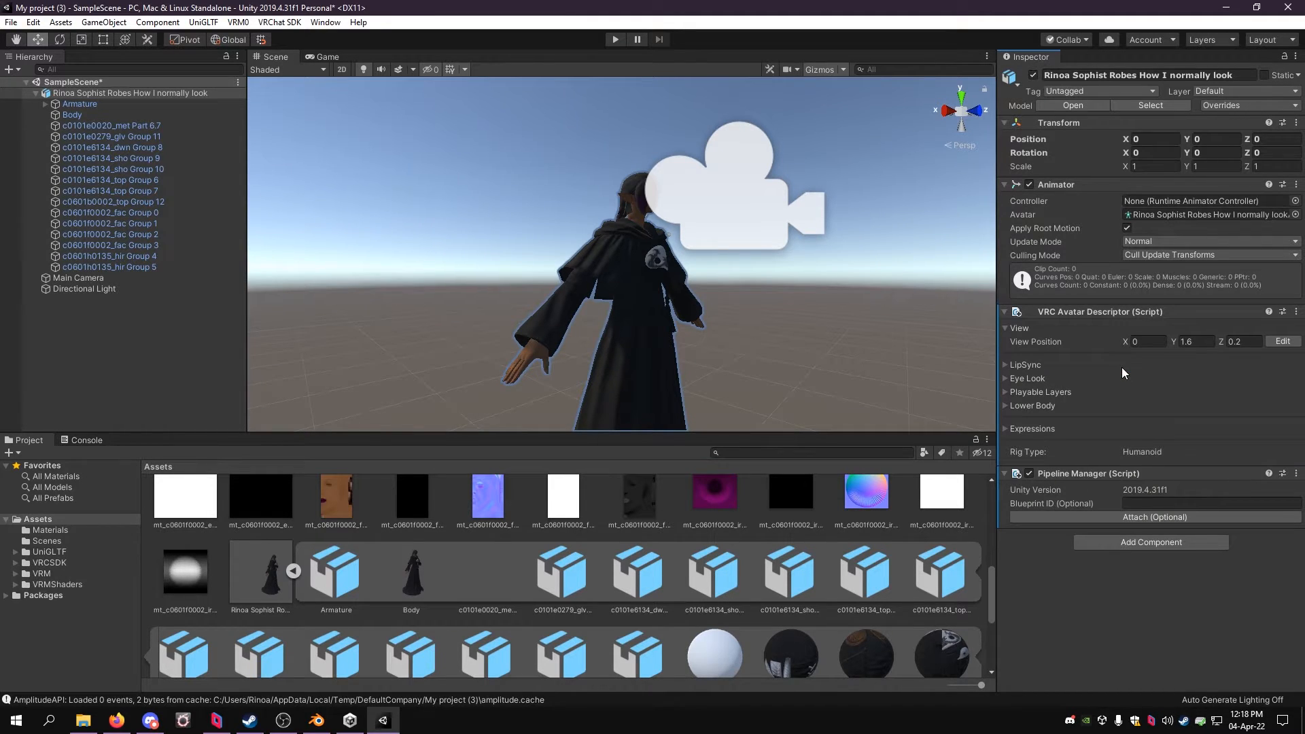
pyautogui.click(80, 114)
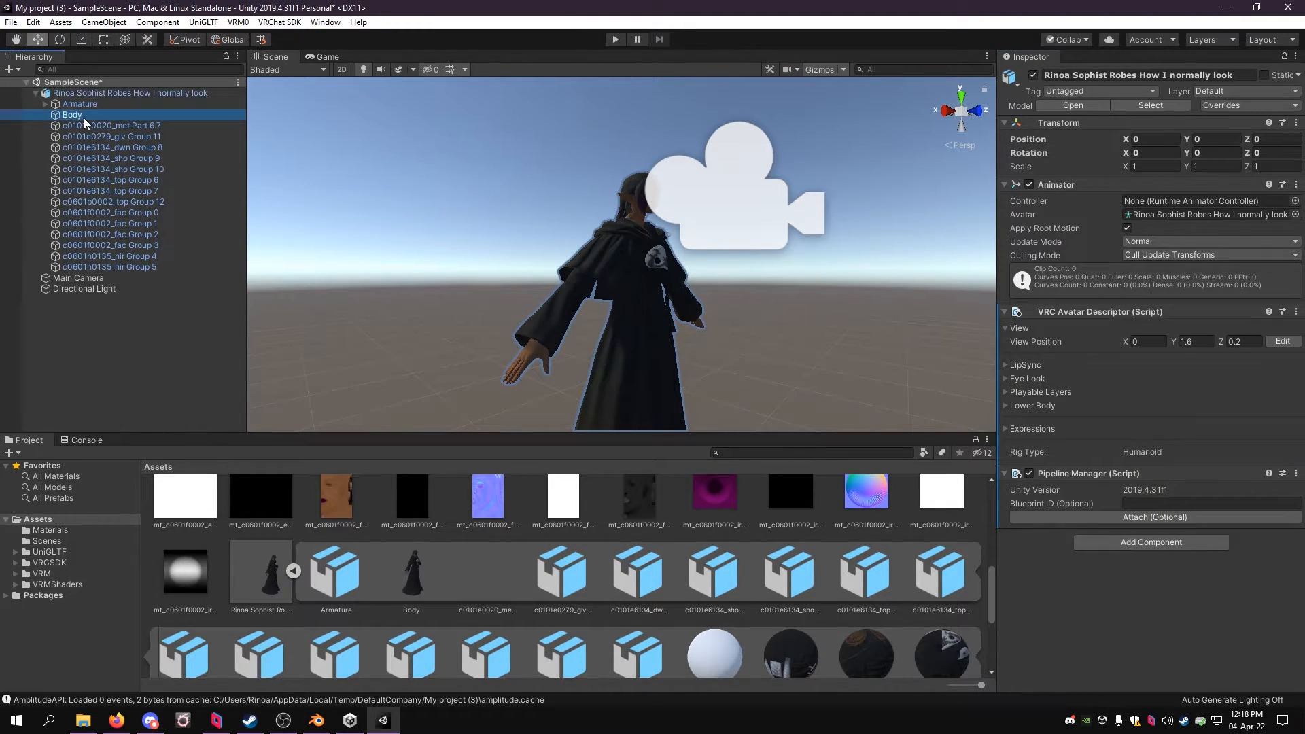
pyautogui.click(80, 103)
pyautogui.click(83, 93)
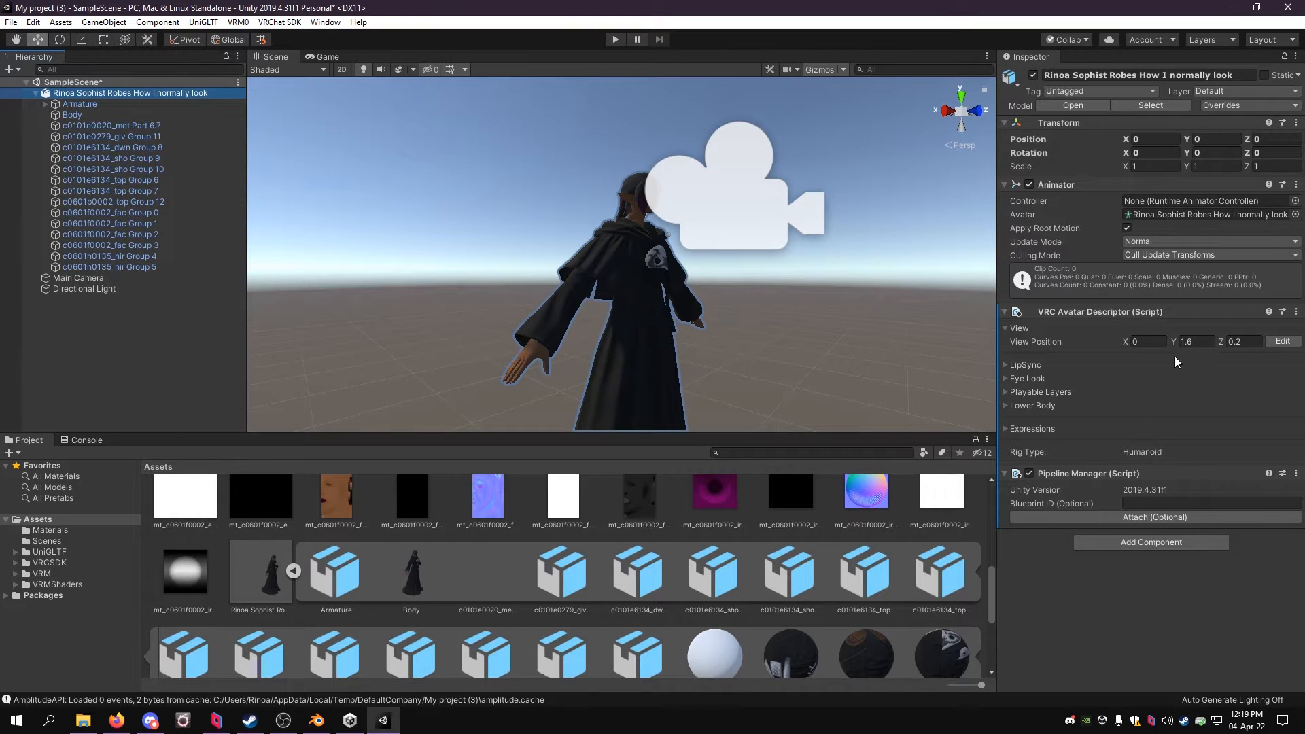
# Step: Set the avatar descriptor's view position Y to 1.8 to raise the viewpoint to the character's eye level
pyautogui.scroll(5, 623, 283)
pyautogui.keyDown('alt'); pyautogui.moveTo(623, 283); pyautogui.dragTo(765, 291); pyautogui.keyUp('alt')
pyautogui.scroll(-3, 777, 328)
pyautogui.click(1190, 341)
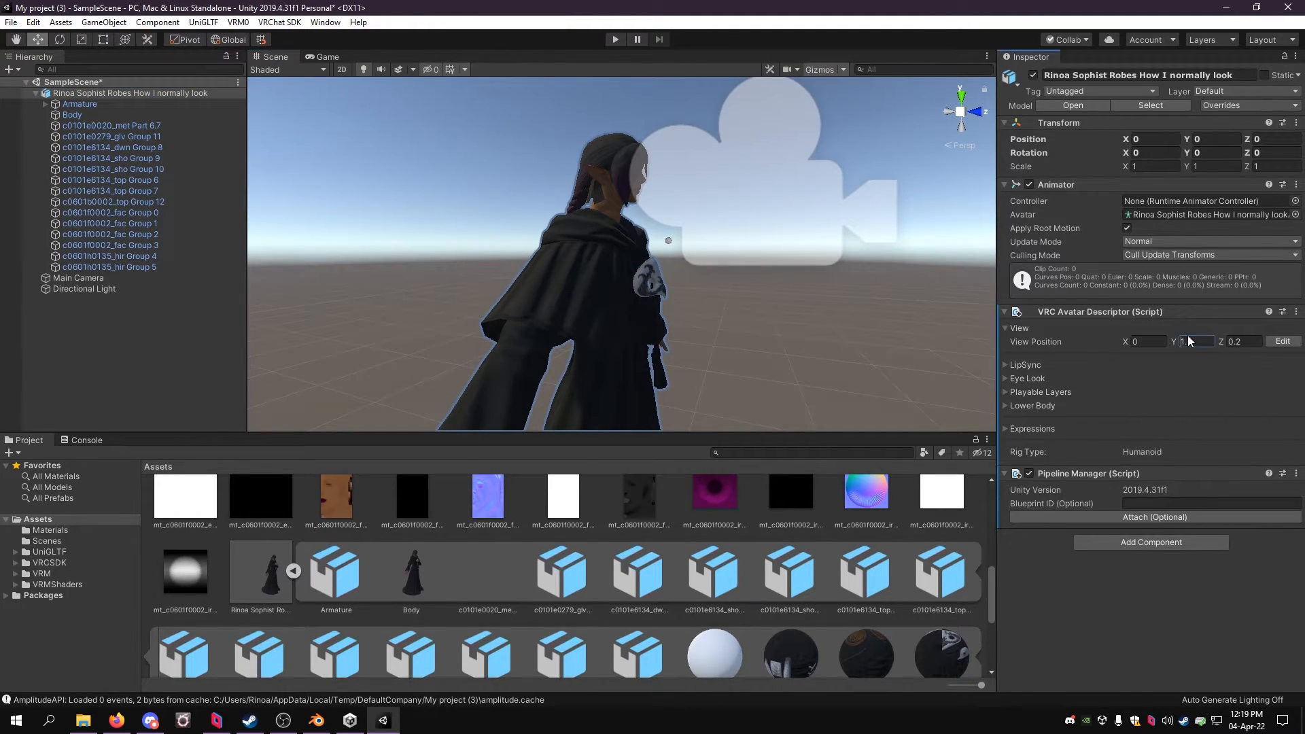
pyautogui.write('1')
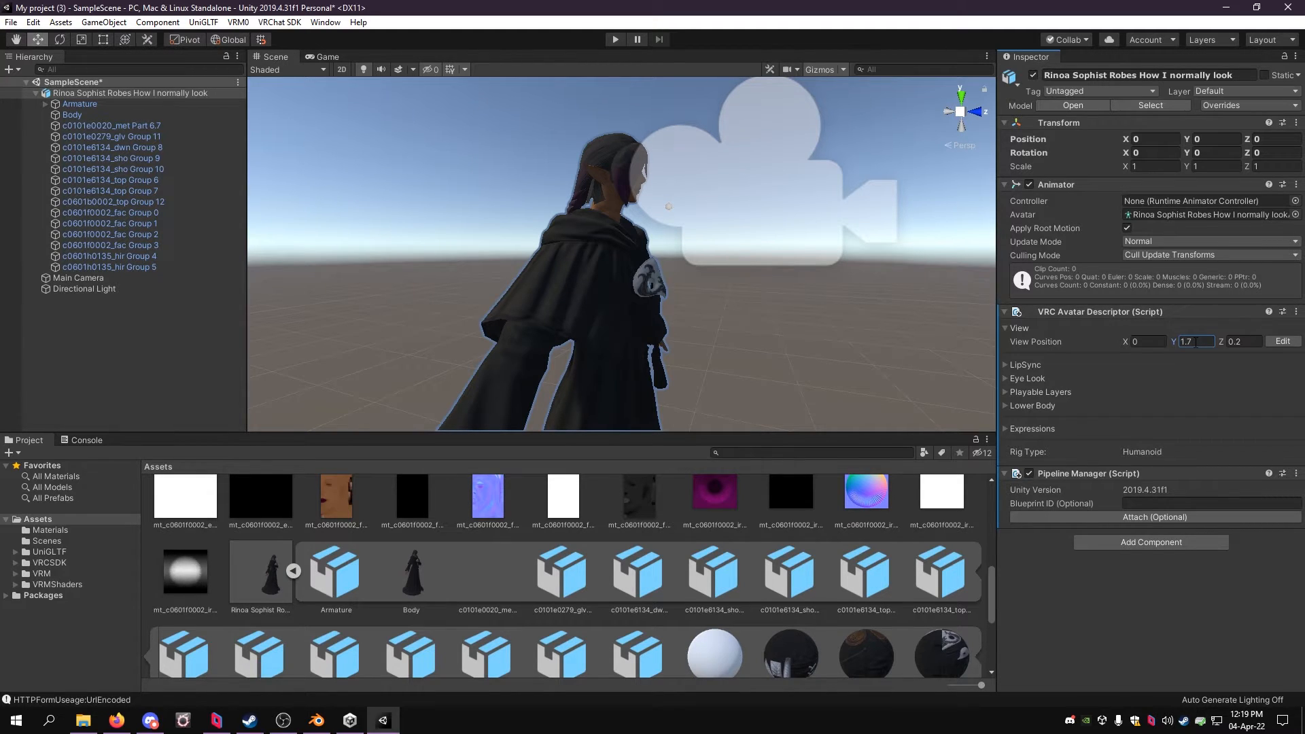
pyautogui.press('Return')
pyautogui.doubleClick(1190, 342)
pyautogui.press('Return')
pyautogui.scroll(-2, 636, 252)
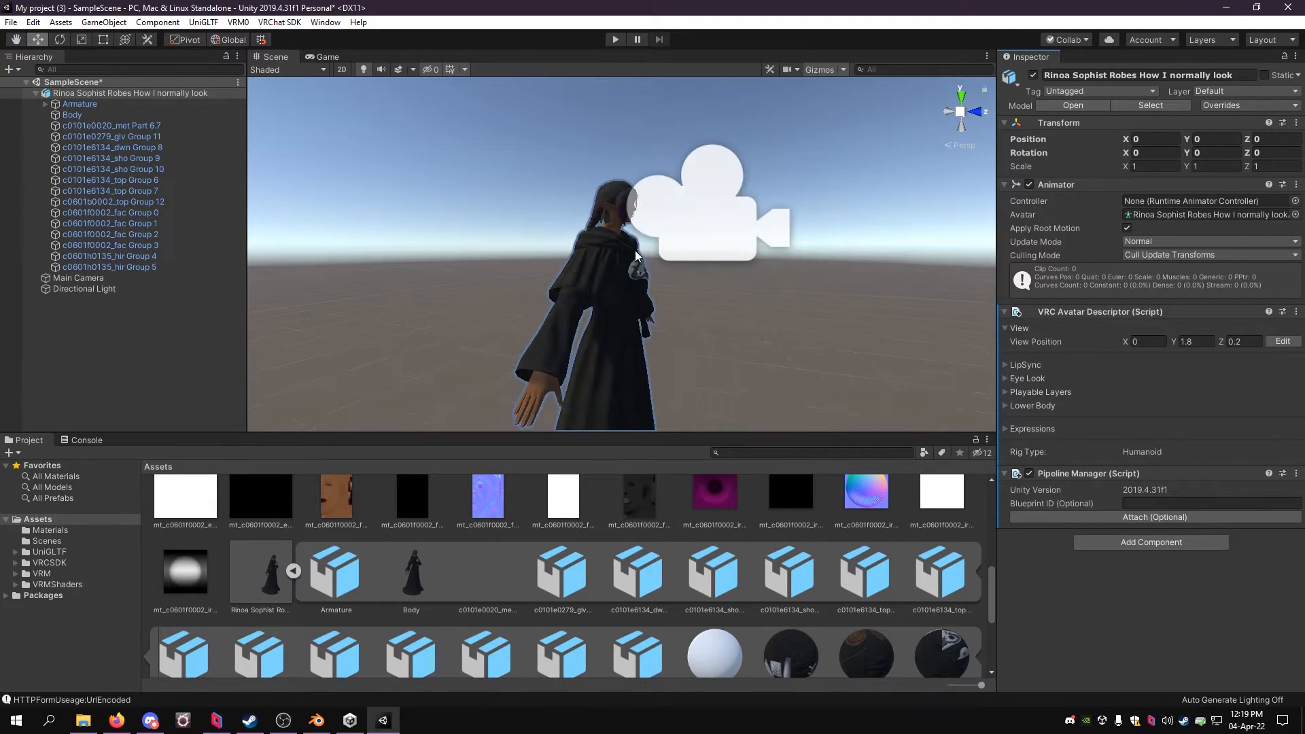
pyautogui.scroll(2, 637, 256)
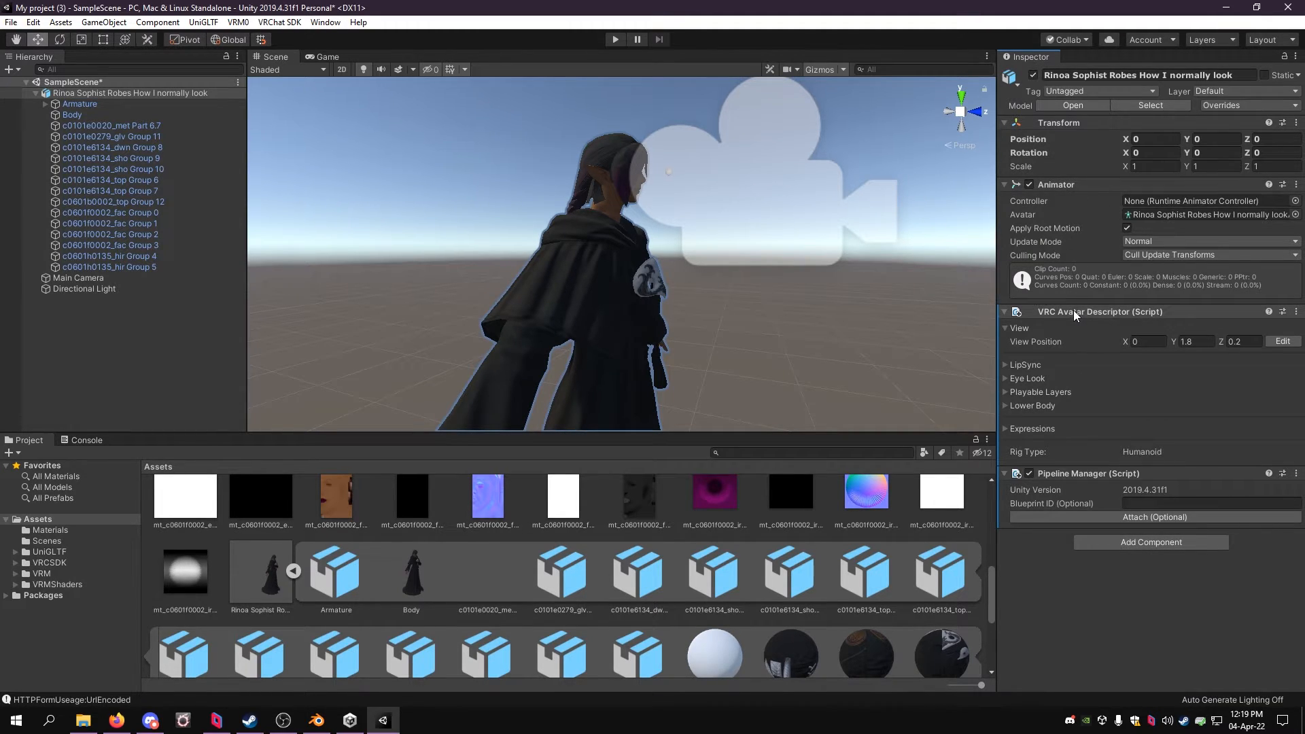
# Step: Reselect the character's root object and bring up the VRChat SDK's avatar builder
pyautogui.click(64, 113)
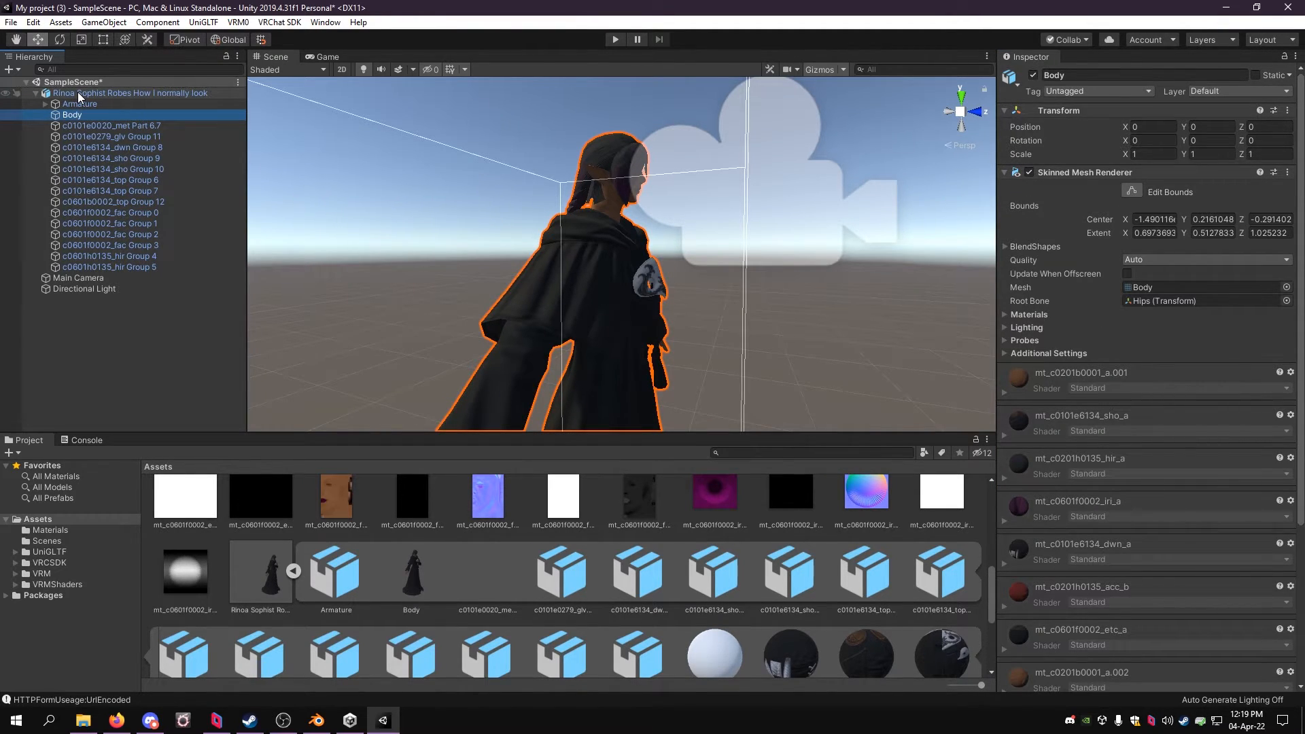
pyautogui.click(78, 93)
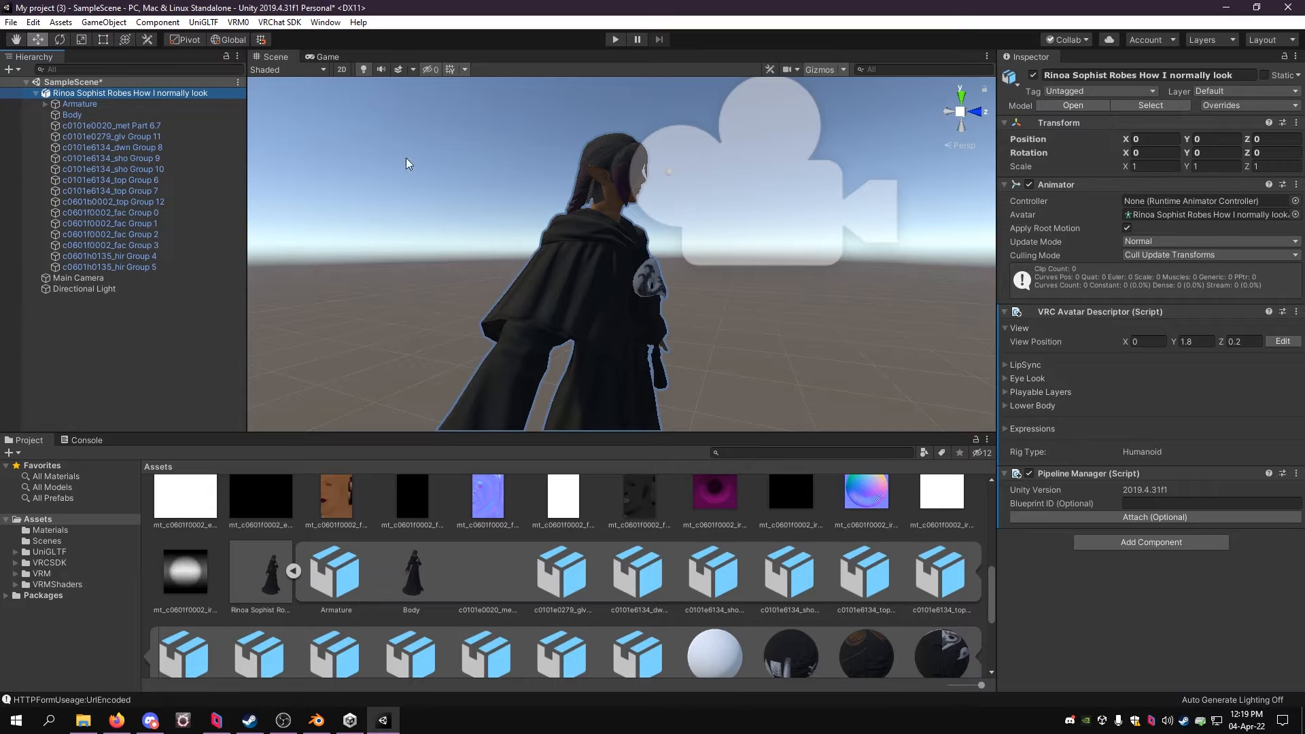
pyautogui.click(278, 22)
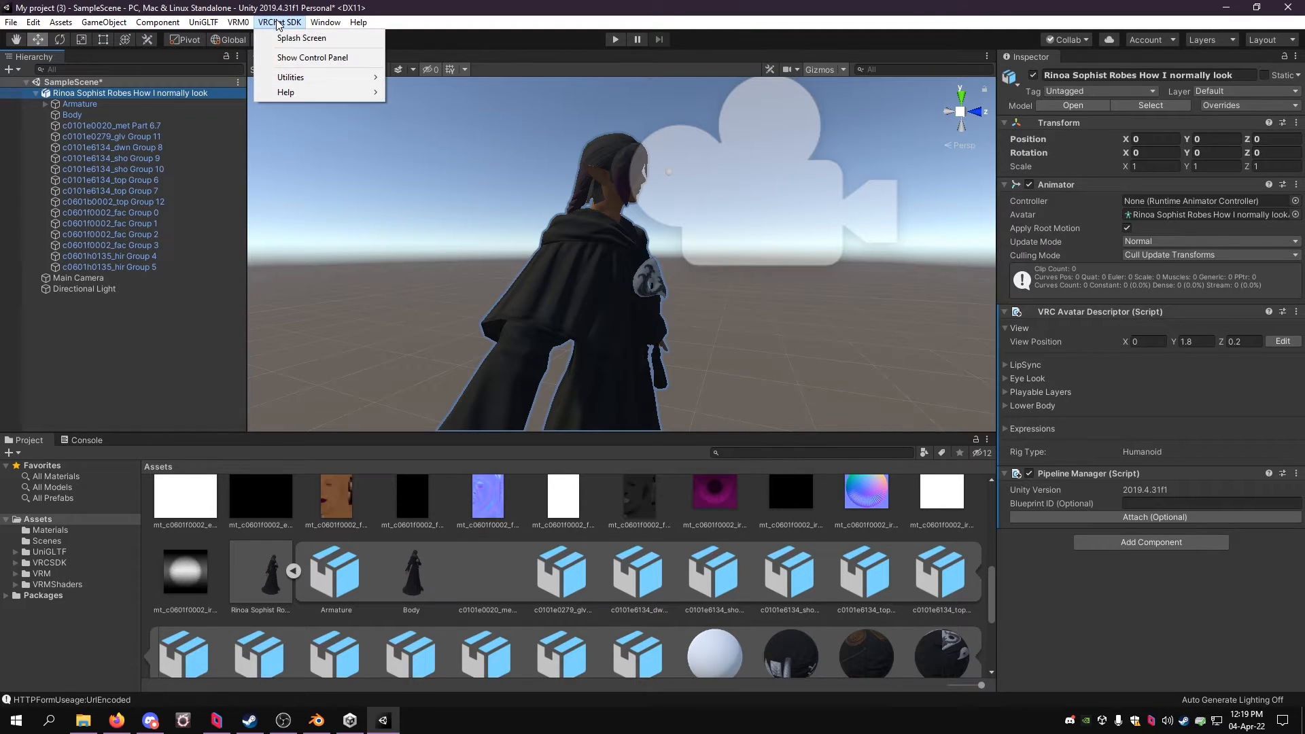
pyautogui.click(294, 59)
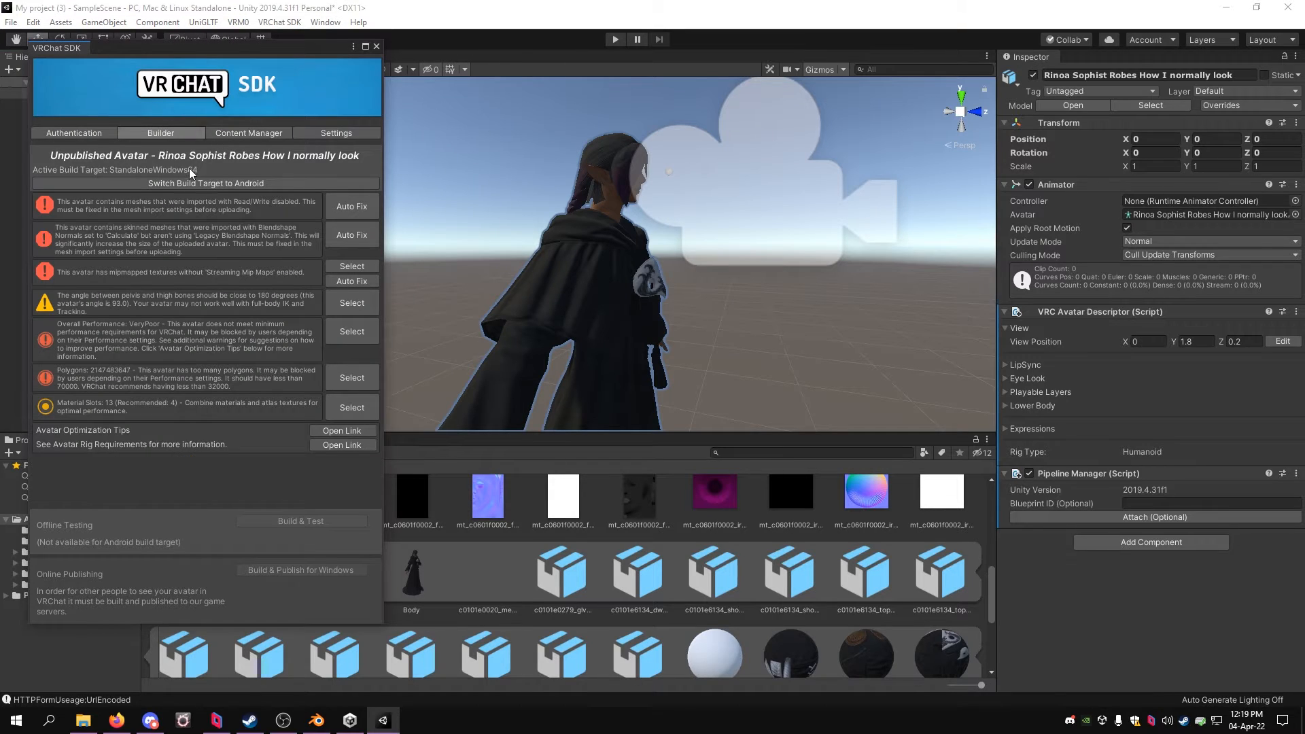
pyautogui.moveTo(206, 48); pyautogui.dragTo(223, 43)
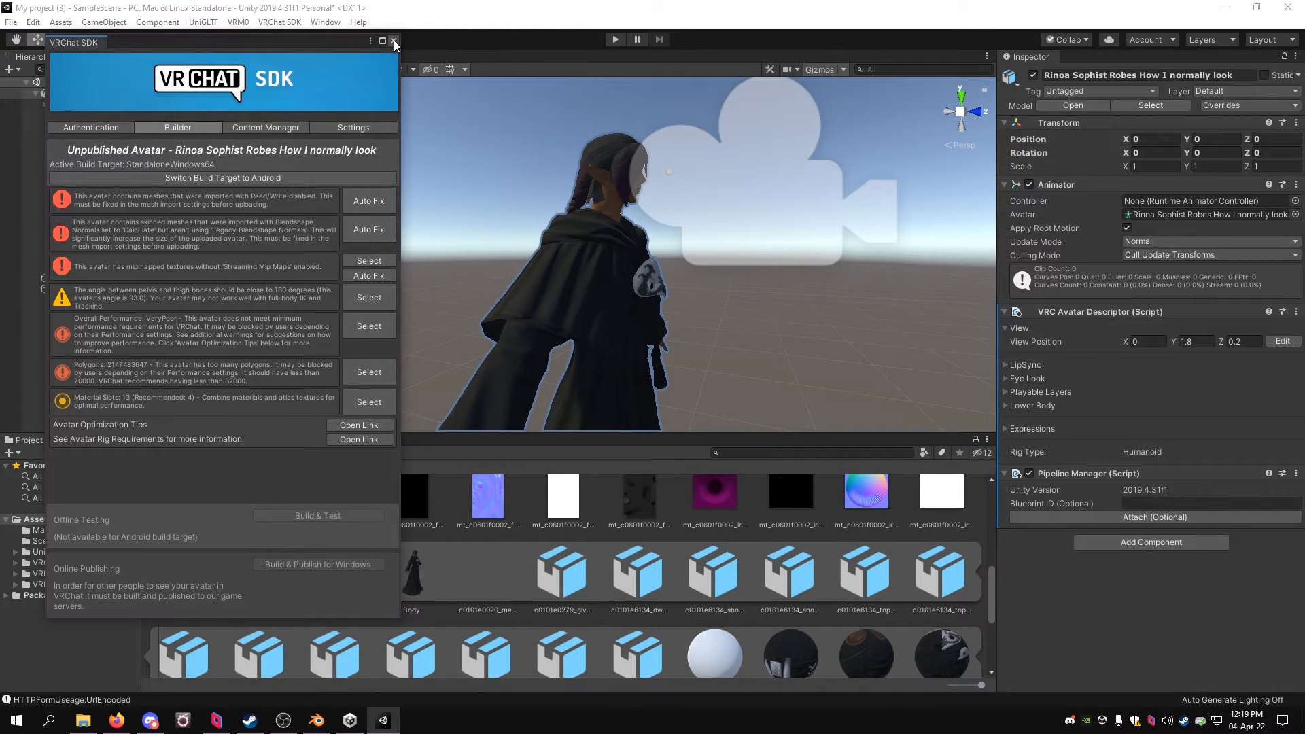
# Step: Auto-fix the mesh Read/Write, Streaming Mip Maps and blendshape normals issues, and start building and publishing the avatar for Windows
pyautogui.click(367, 196)
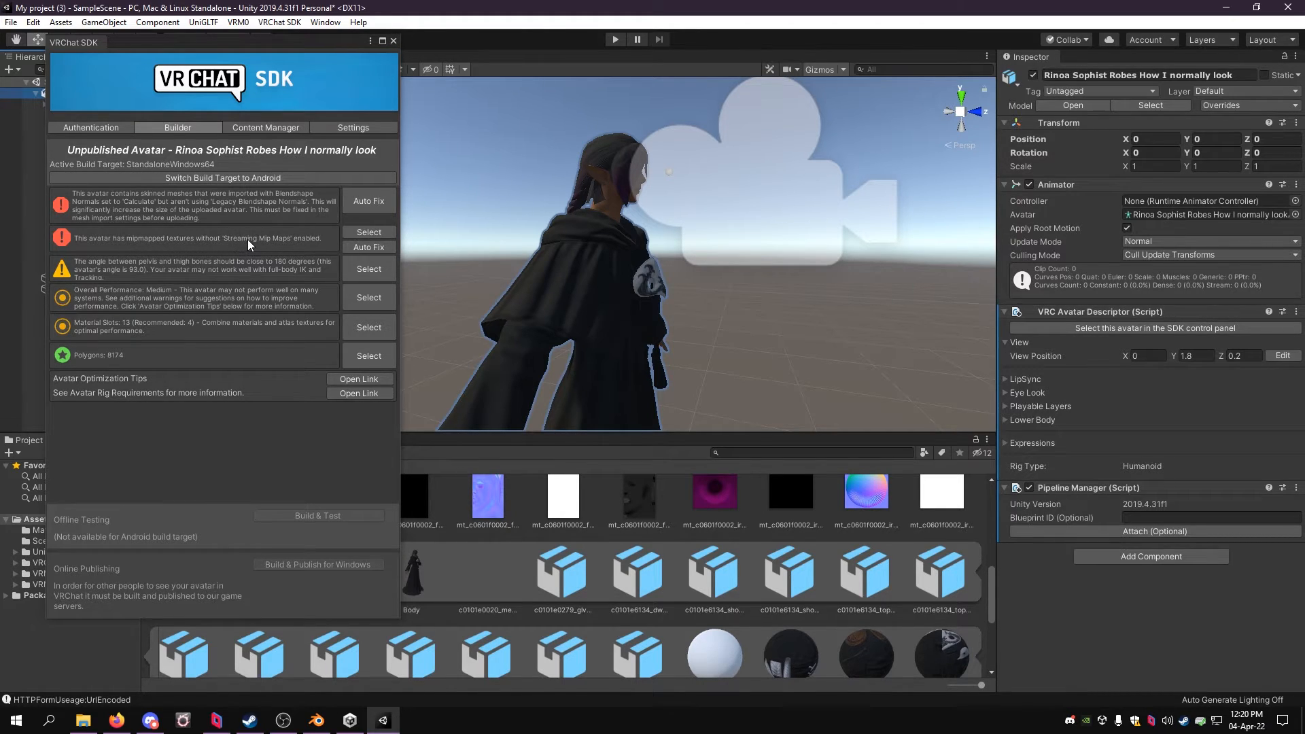
pyautogui.click(359, 247)
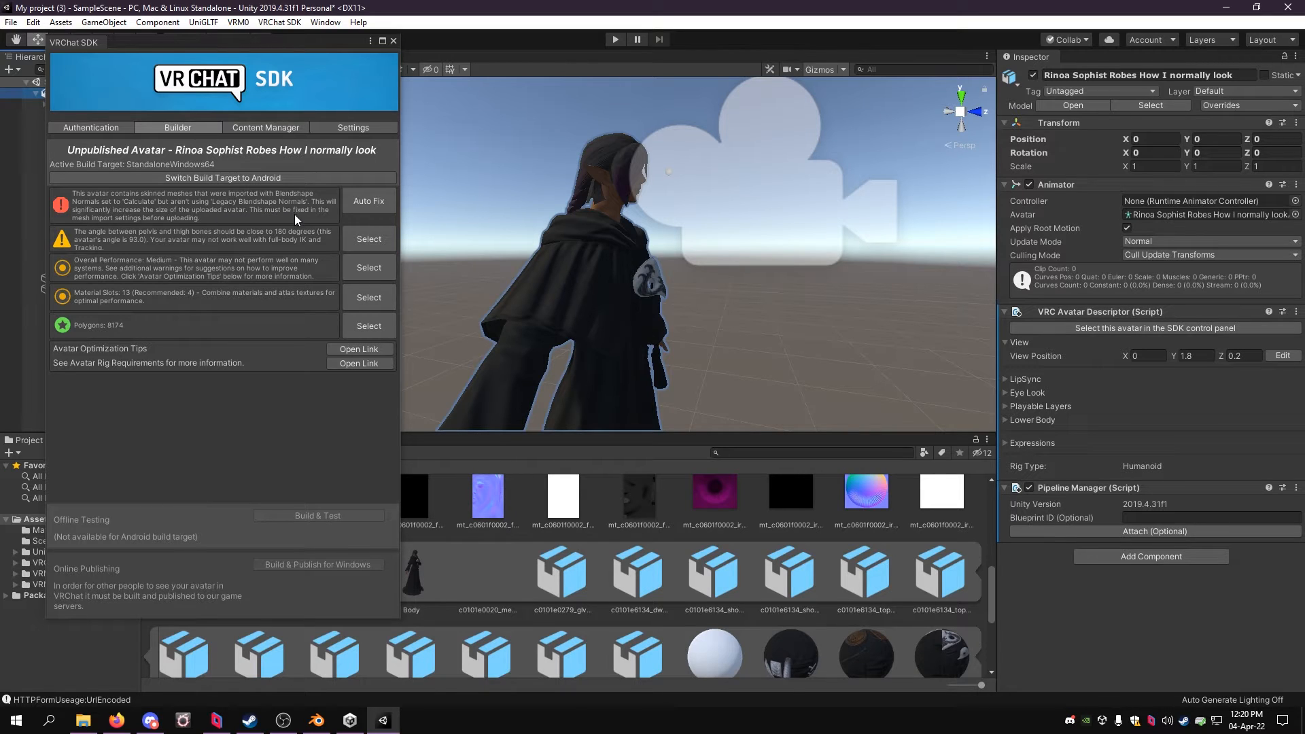
pyautogui.click(362, 201)
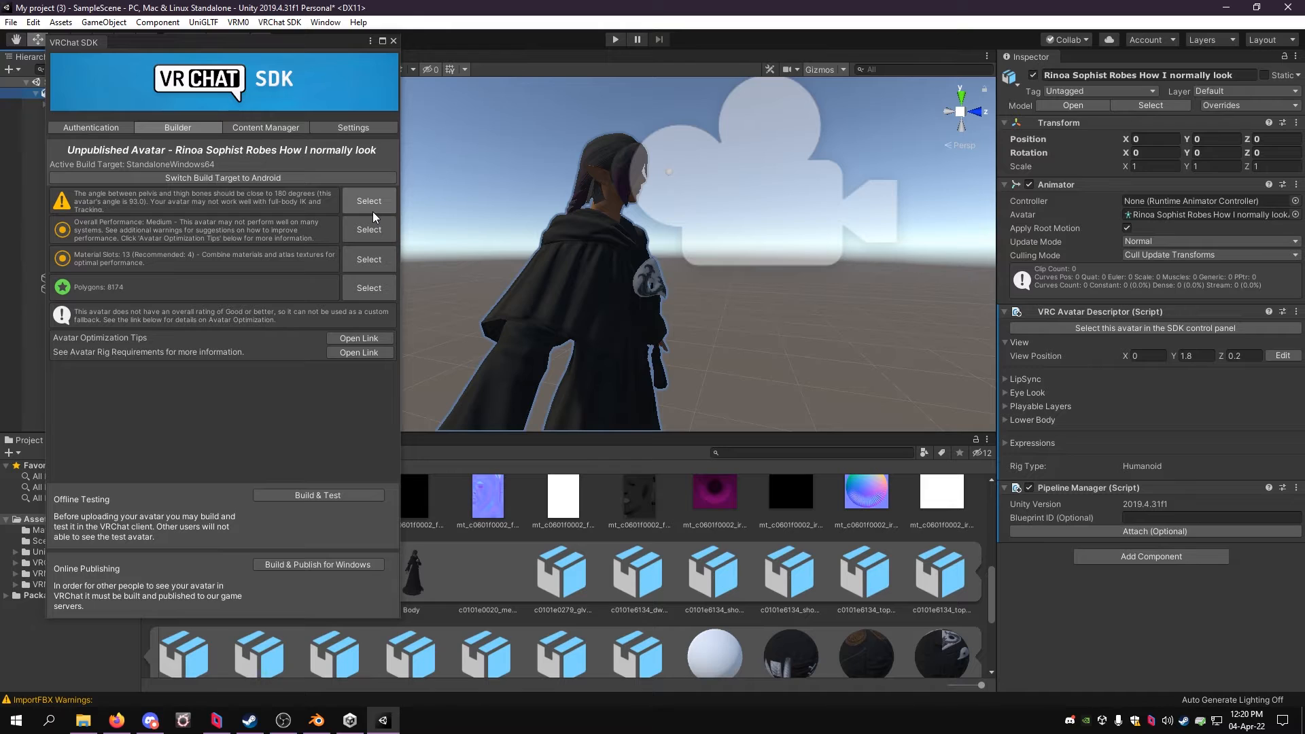
pyautogui.click(310, 566)
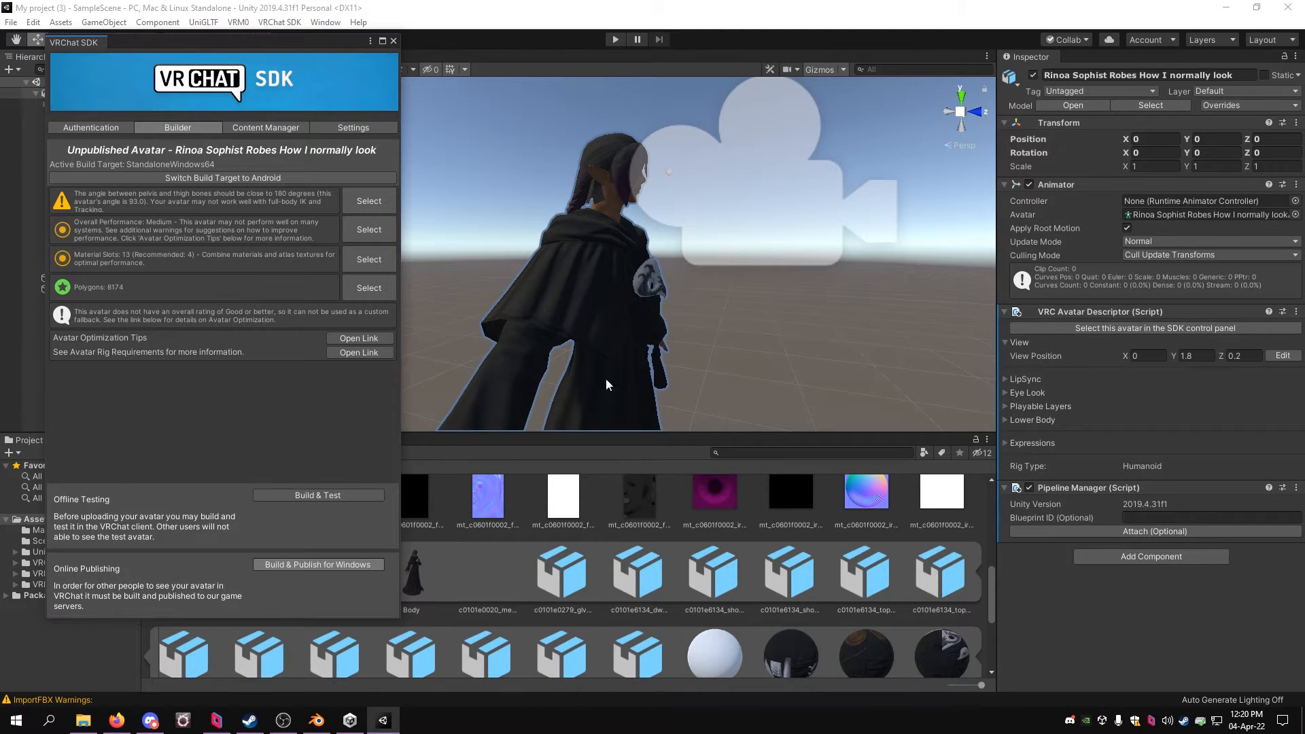
# Step: Switch to Blender and remove doubles from the entire Body mesh in Edit Mode
pyautogui.click(316, 721)
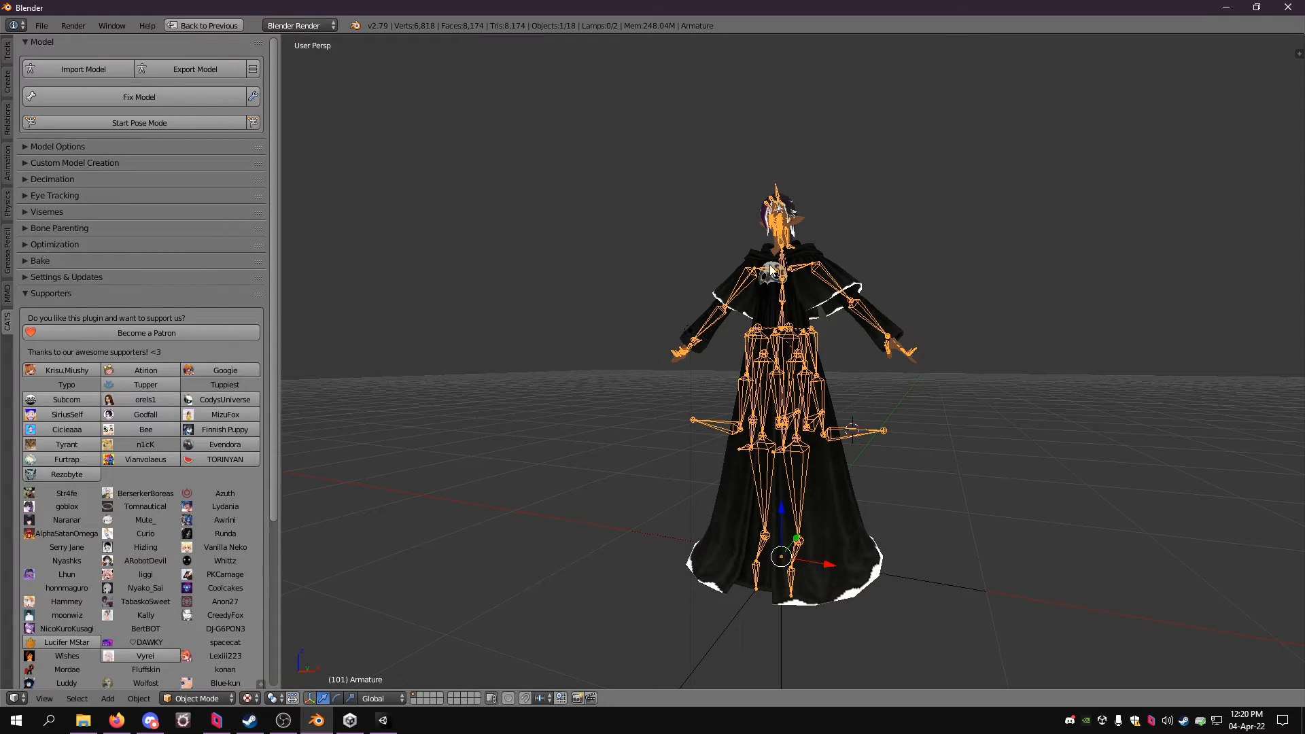
pyautogui.scroll(4, 770, 263)
pyautogui.rightClick(838, 203)
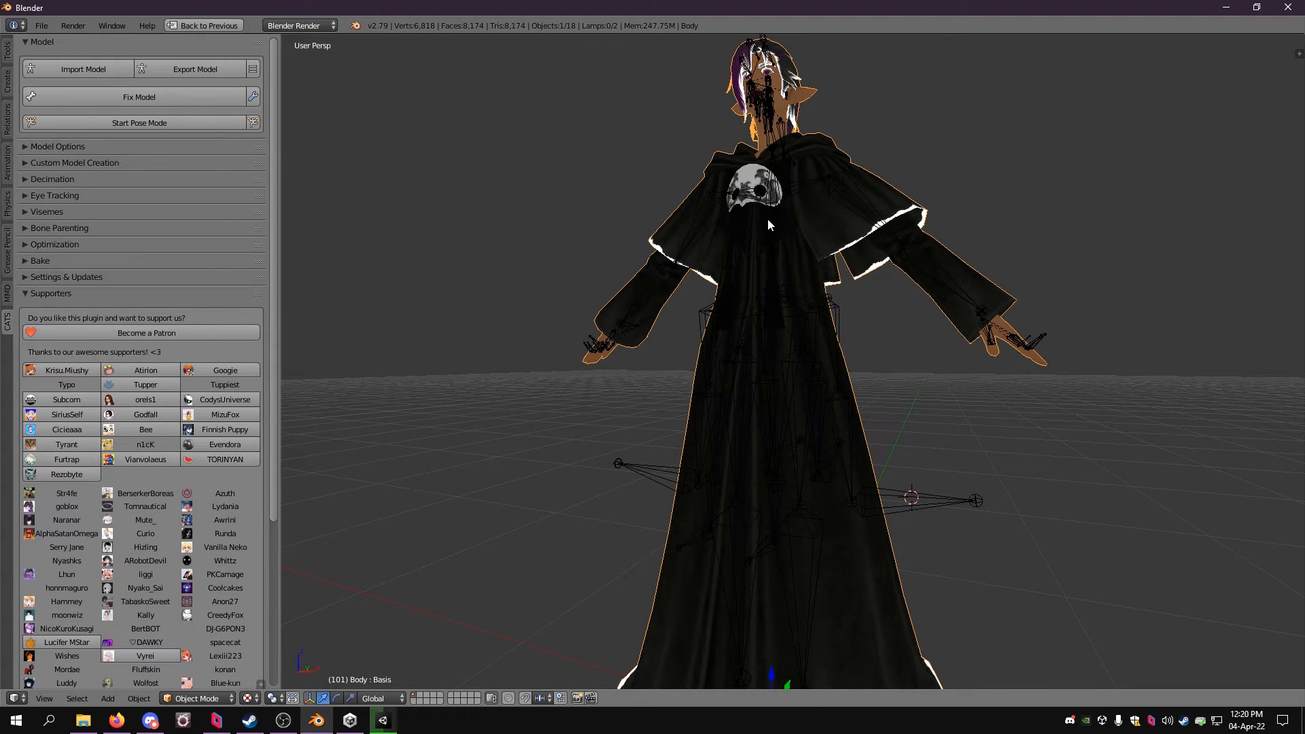
pyautogui.click(216, 700)
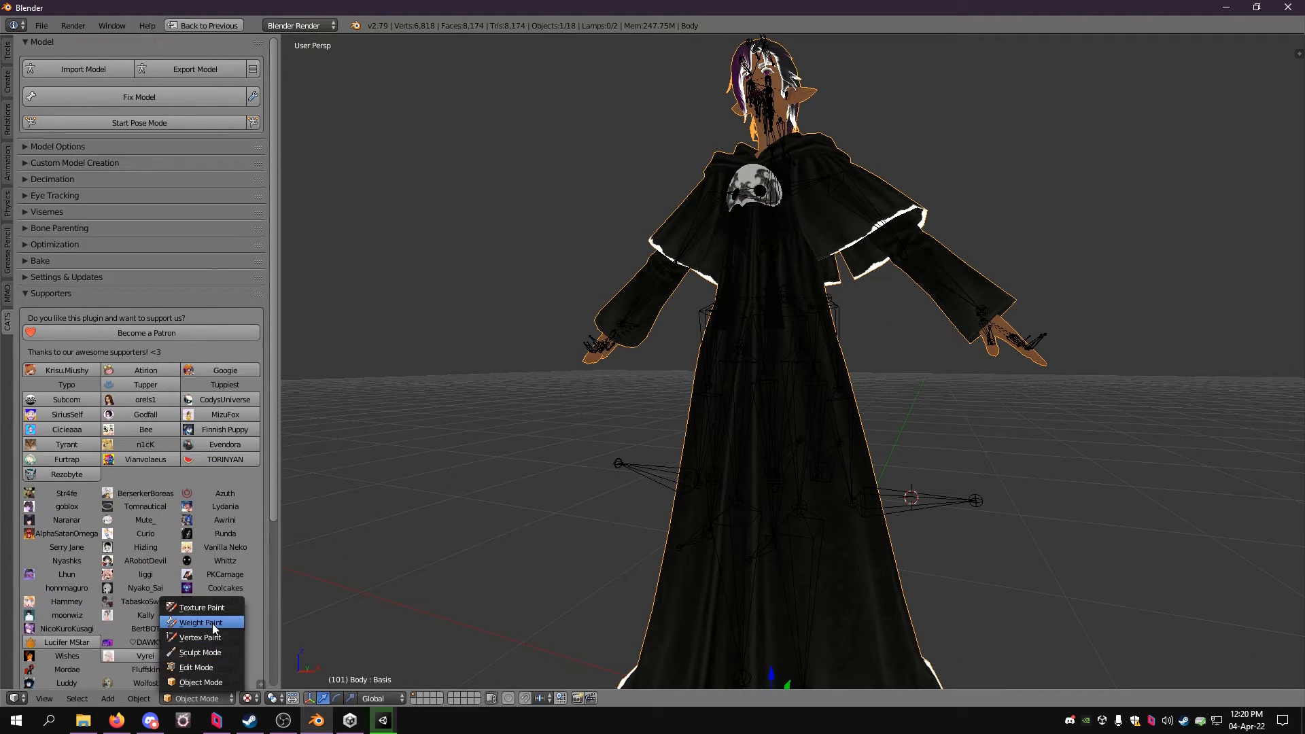
pyautogui.click(206, 665)
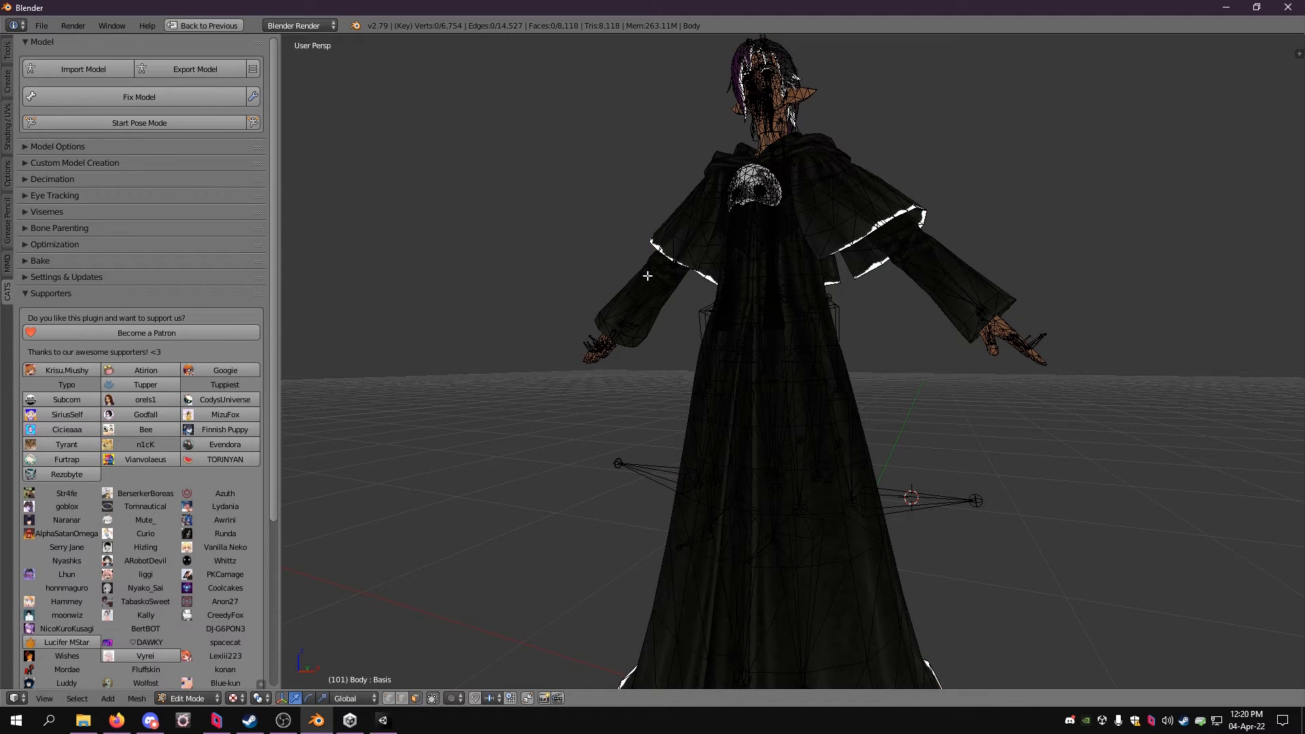
pyautogui.press('a')
pyautogui.press('w')
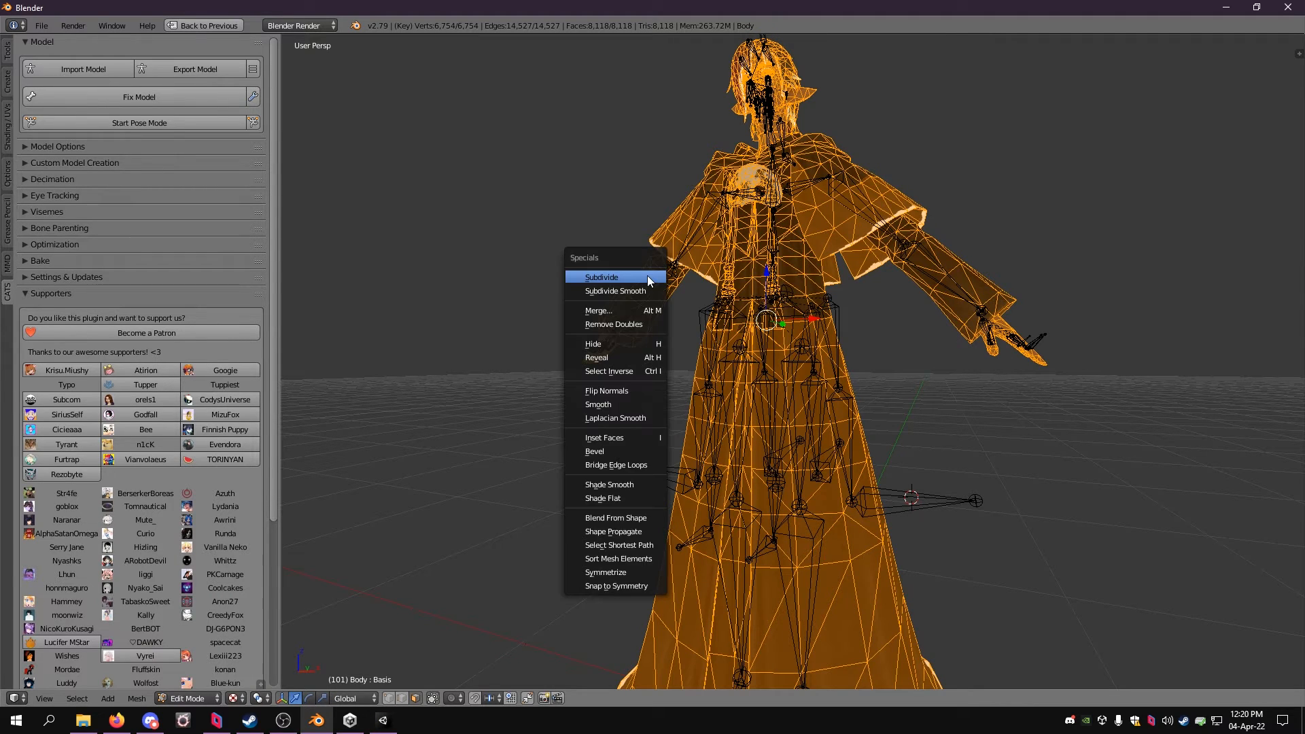
pyautogui.click(614, 325)
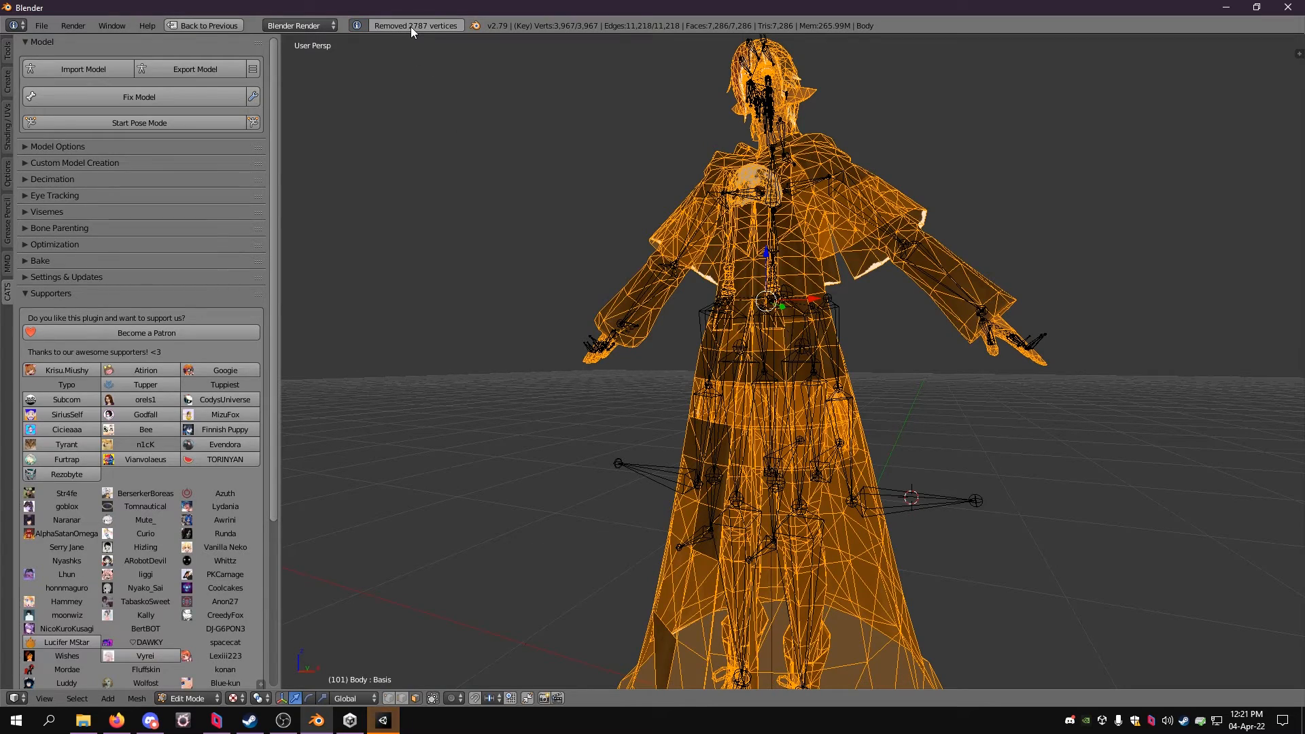
# Step: Examine the robe mesh and the armature from several views, and quit Blender without saving
pyautogui.scroll(-2, 832, 393)
pyautogui.scroll(6, 832, 393)
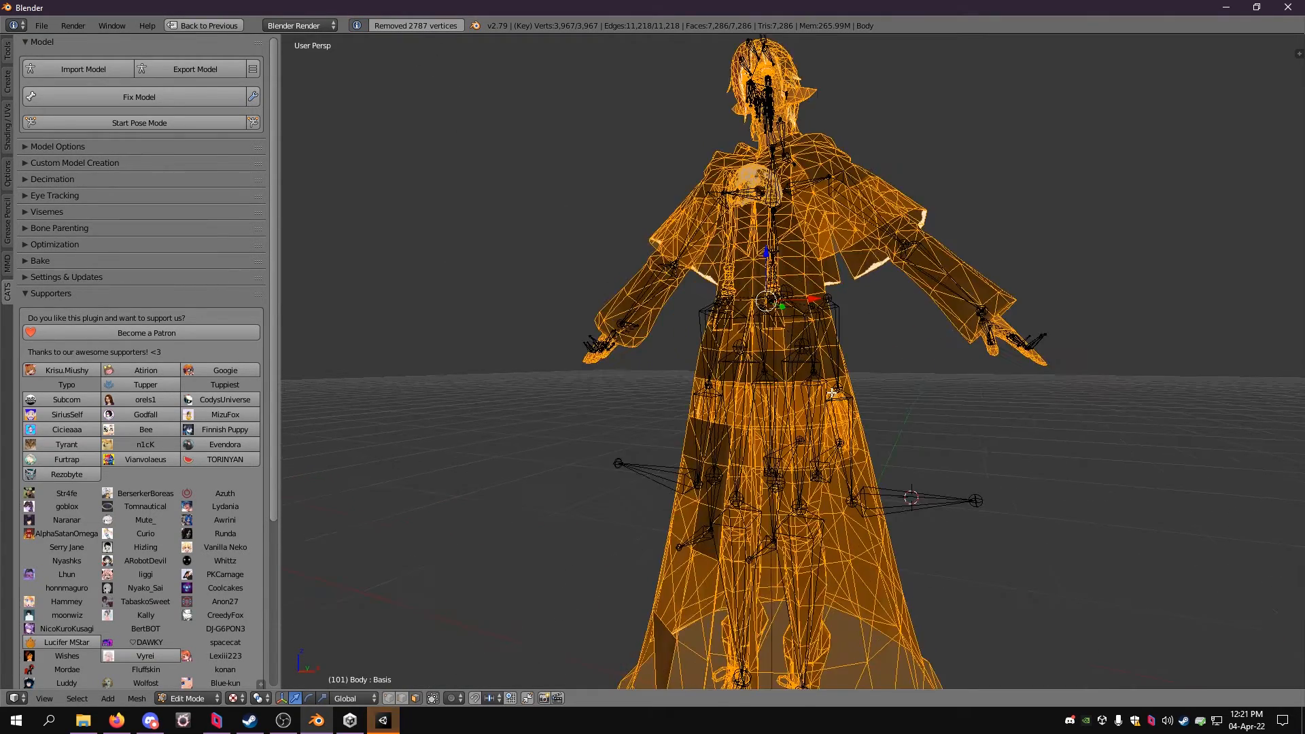
pyautogui.scroll(-5, 833, 393)
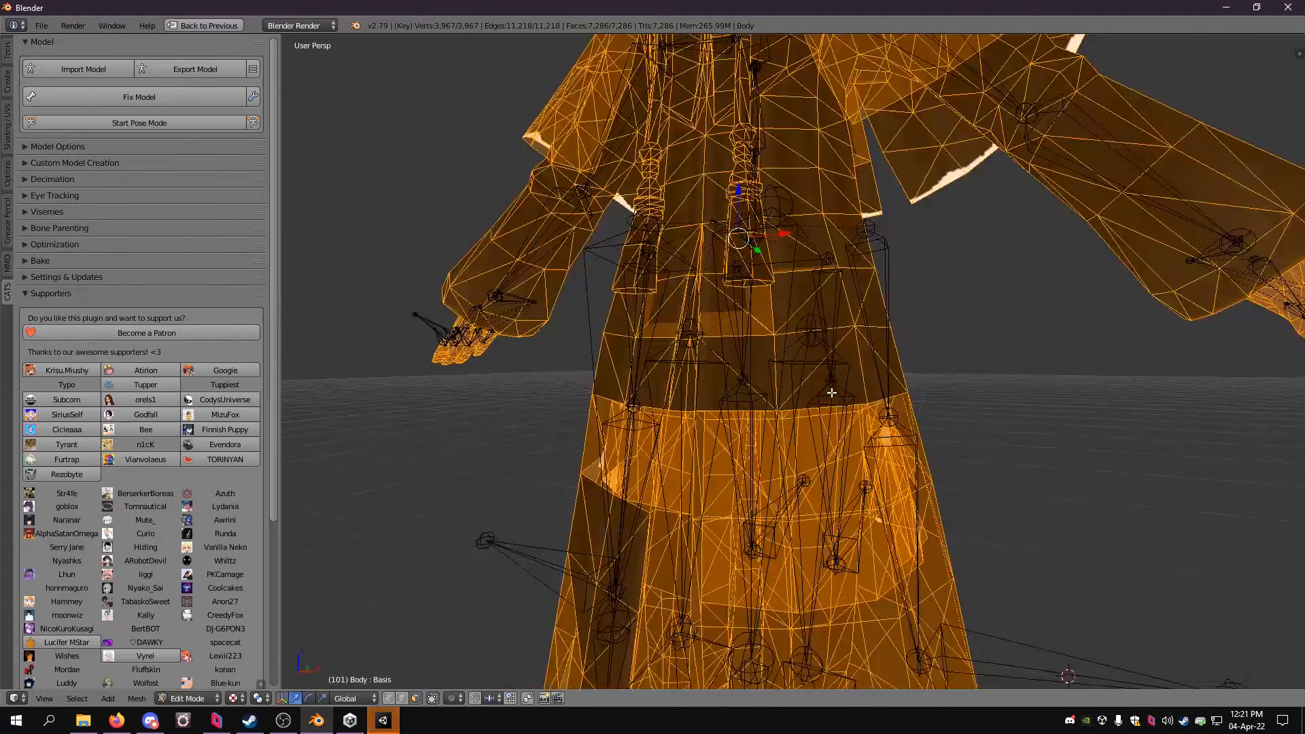
pyautogui.scroll(3, 833, 393)
pyautogui.scroll(-4, 832, 393)
pyautogui.press('Tab')
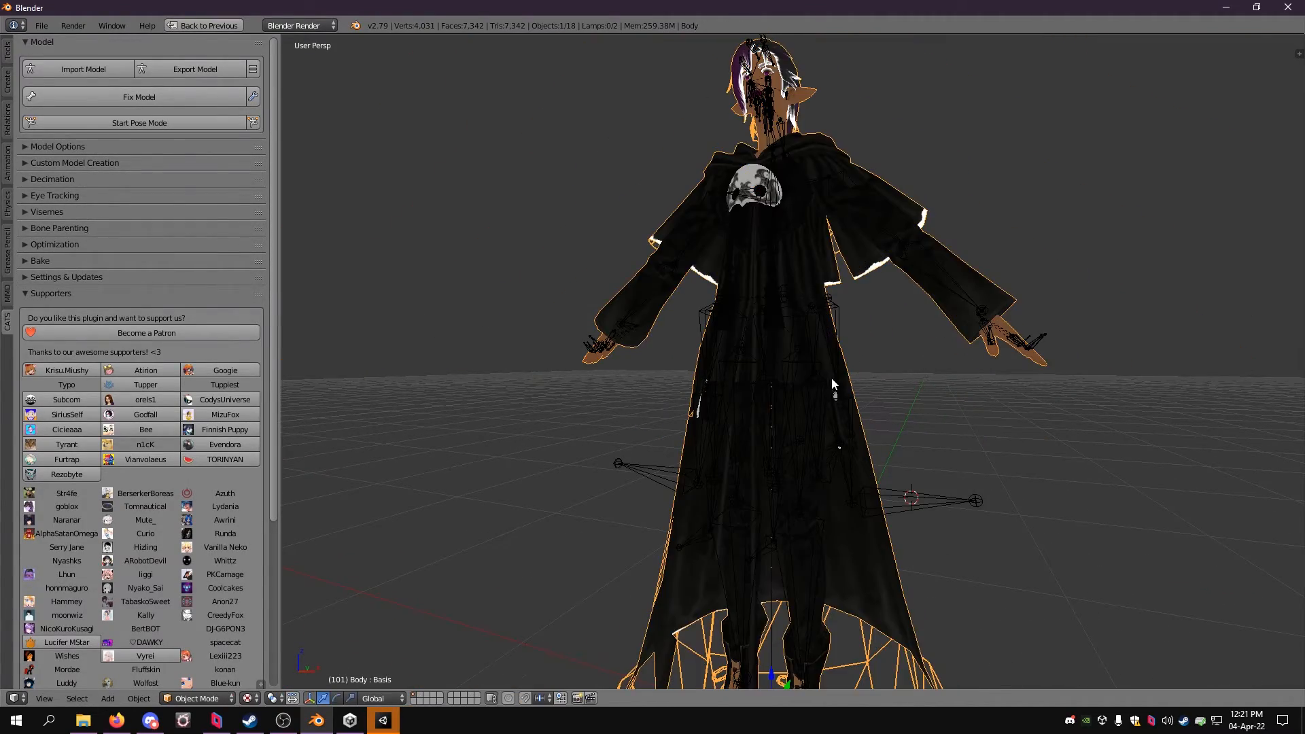
pyautogui.scroll(3, 833, 382)
pyautogui.moveTo(833, 382)
pyautogui.mouseDown(button='right')
pyautogui.moveTo(824, 334)
pyautogui.moveTo(846, 392)
pyautogui.mouseUp(button='right')
pyautogui.click(846, 393)
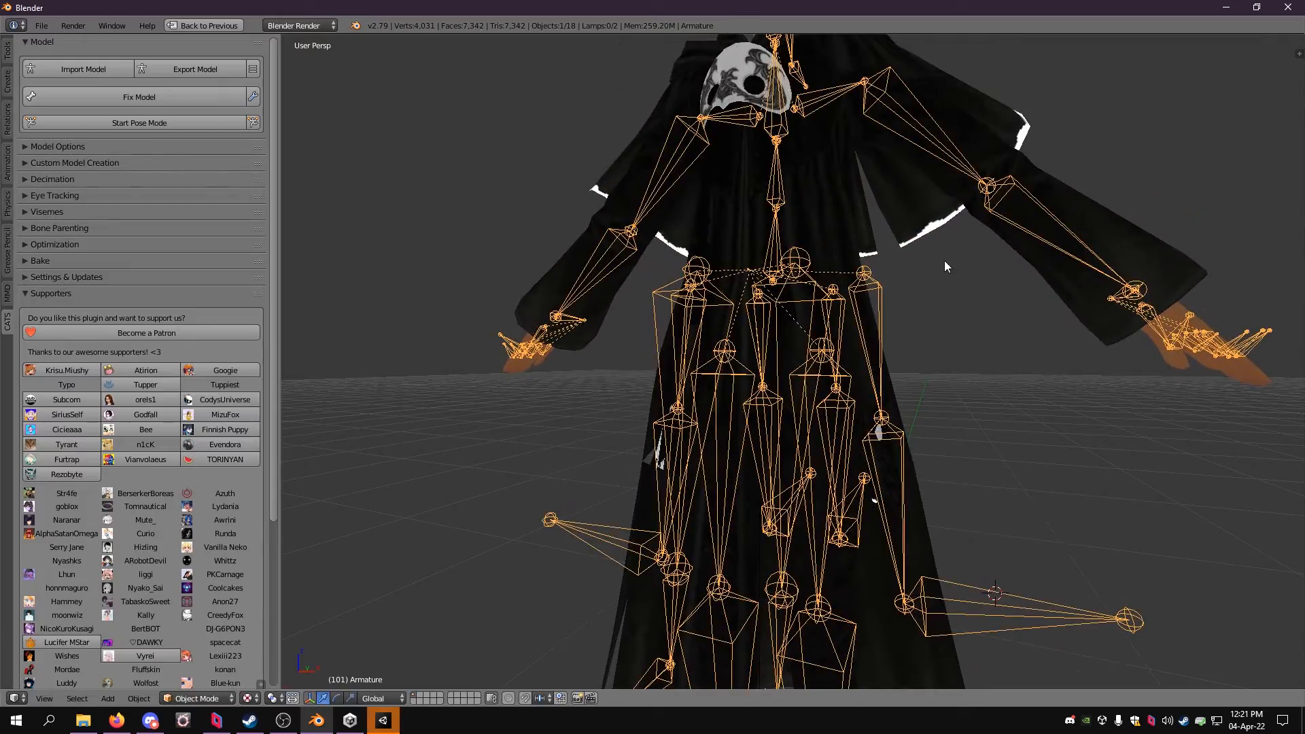
pyautogui.moveTo(924, 257); pyautogui.dragTo(964, 301, button='middle')
pyautogui.keyDown('shift'); pyautogui.moveTo(1011, 193); pyautogui.dragTo(979, 320, button='middle'); pyautogui.keyUp('shift')
pyautogui.scroll(-8, 997, 368)
pyautogui.scroll(5, 949, 274)
pyautogui.click(1288, 7)
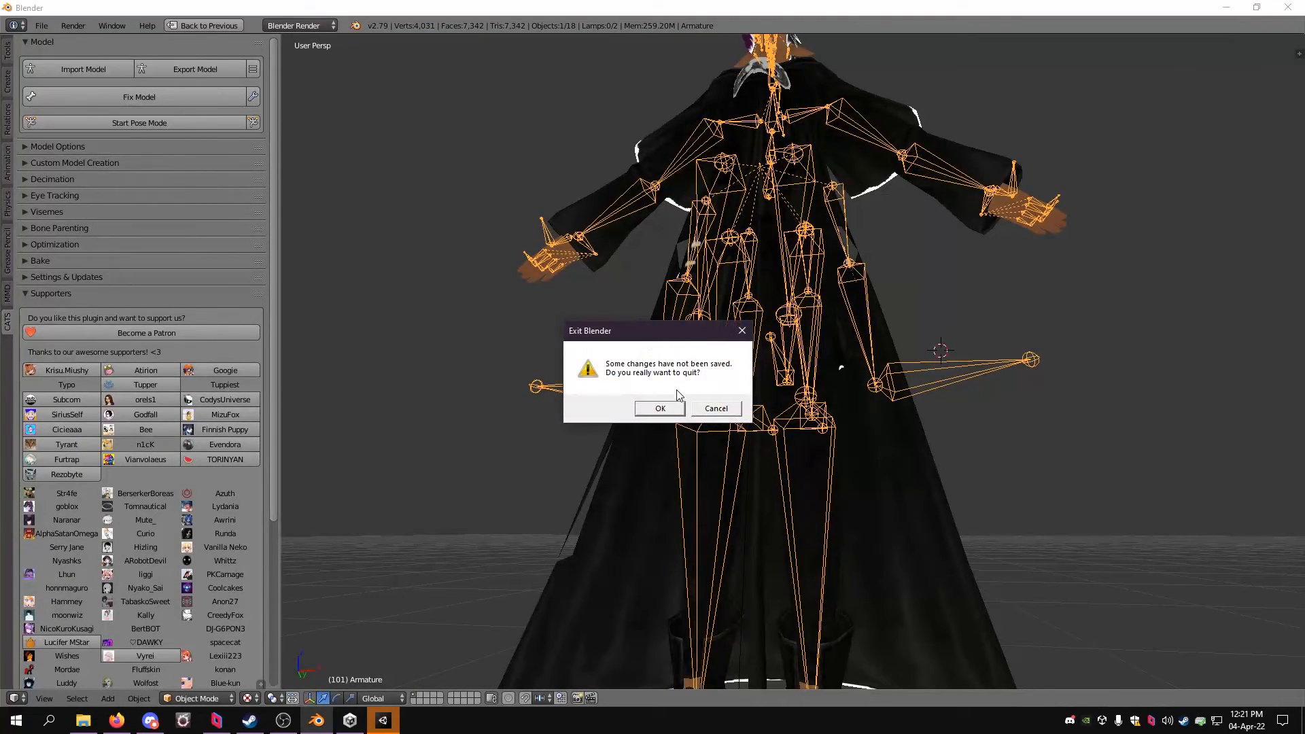
pyautogui.click(669, 406)
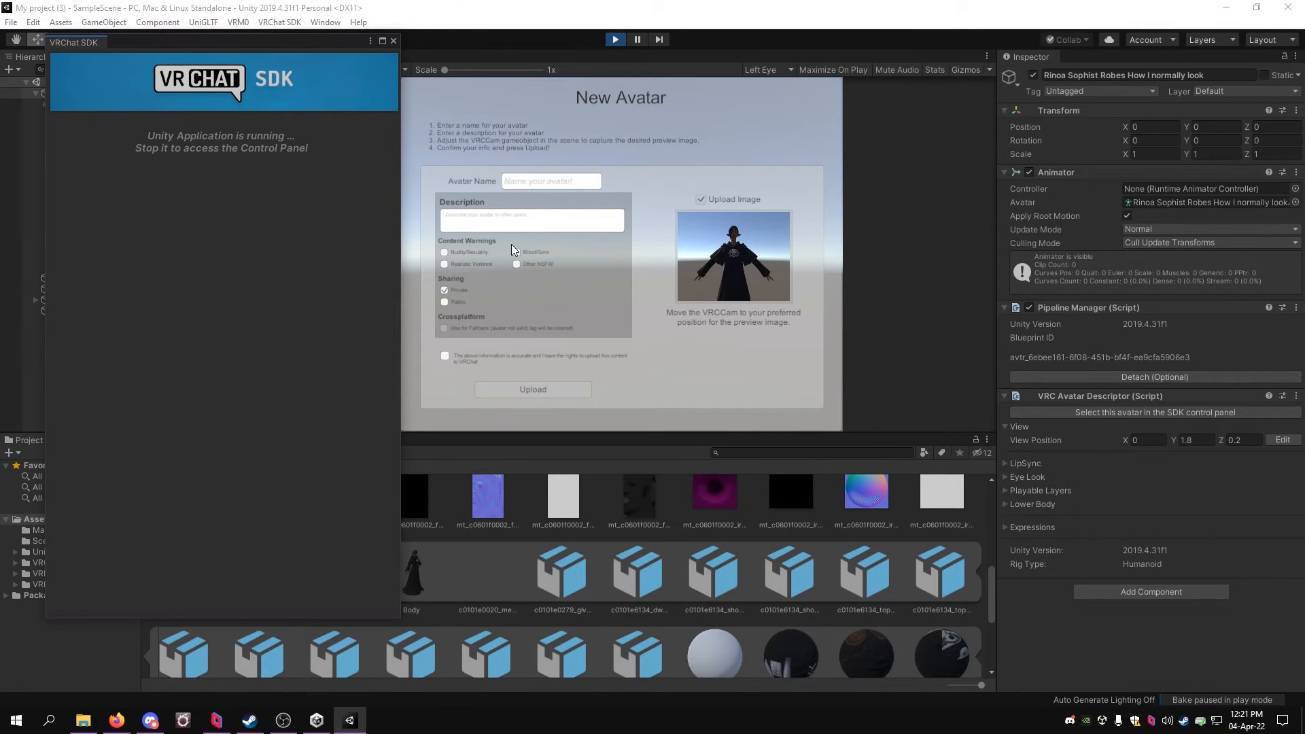
# Step: Name the new avatar with the character's name plus "How I normaly am" and describe the character as "in her default state"
pyautogui.click(522, 185)
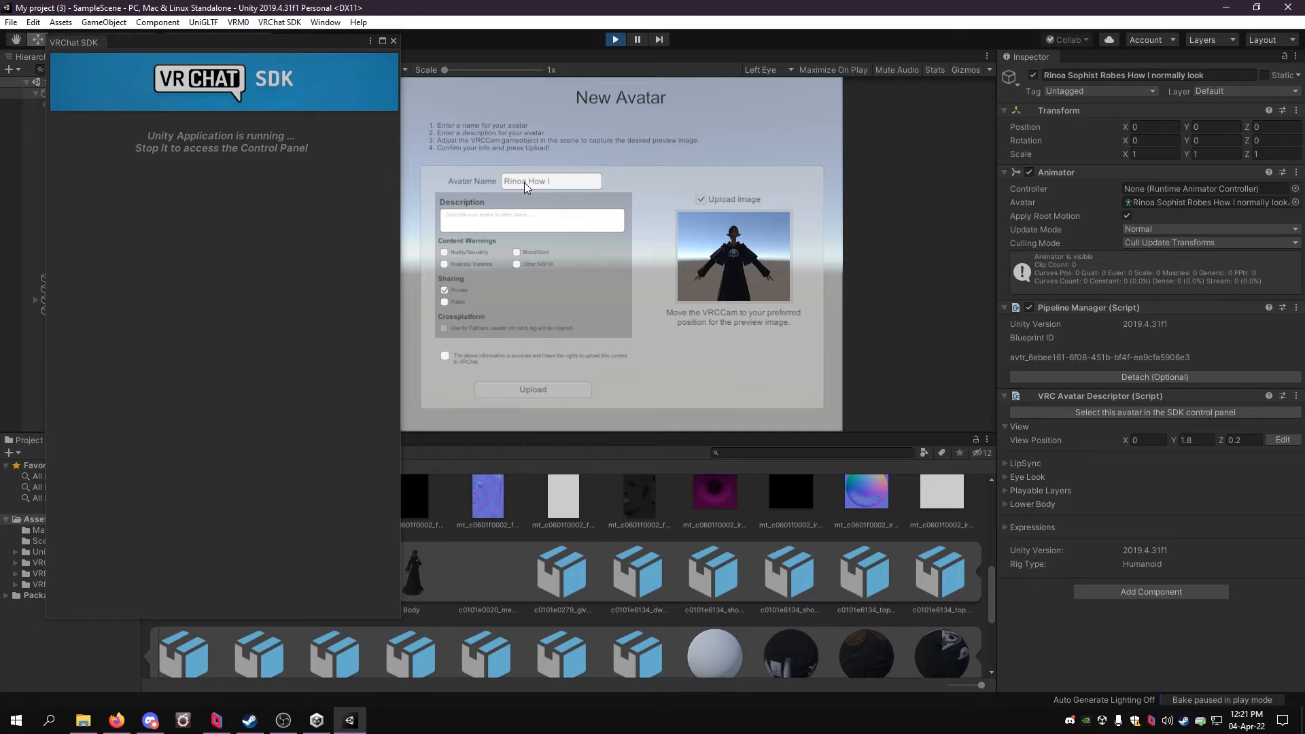
pyautogui.write('normall')
pyautogui.press('BackSpace')
pyautogui.press('BackSpace')
pyautogui.write('y am')
pyautogui.click(526, 223)
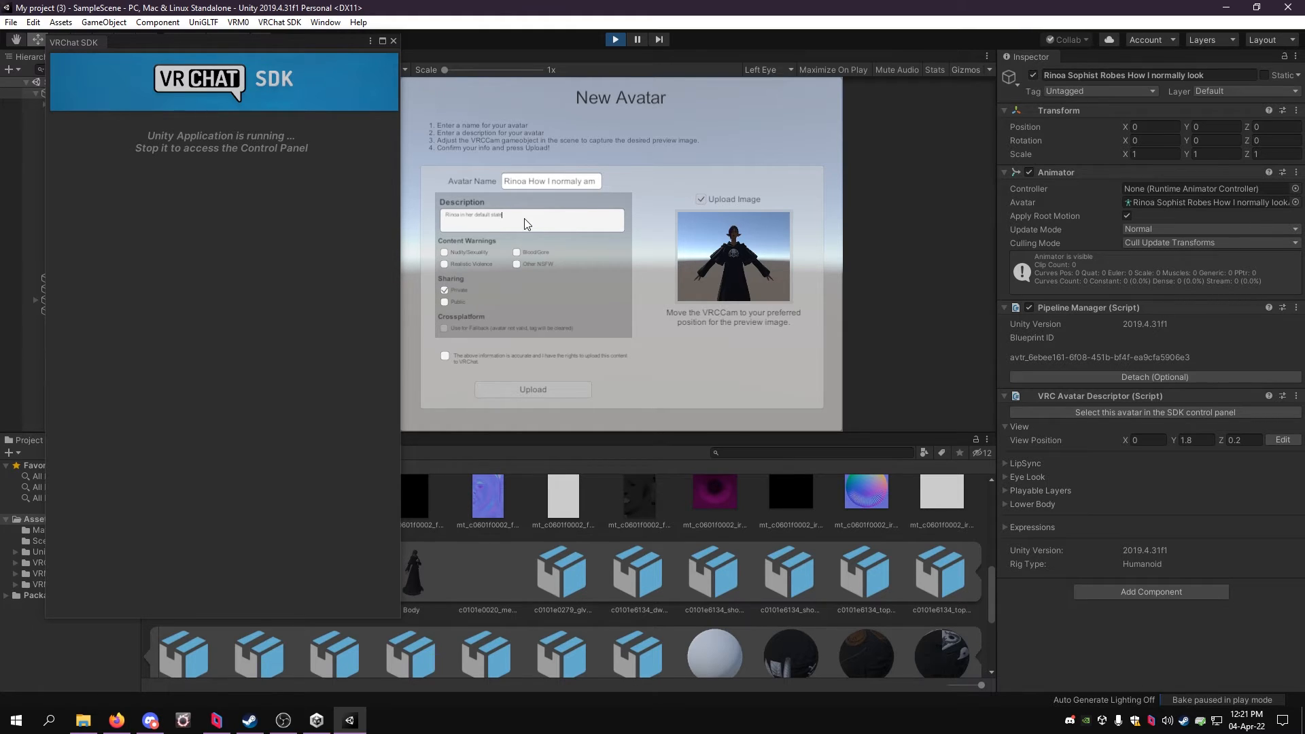
# Step: Set the avatar's sharing to Public, confirm the rights statement and upload it, closing the SDK window when done
pyautogui.click(445, 302)
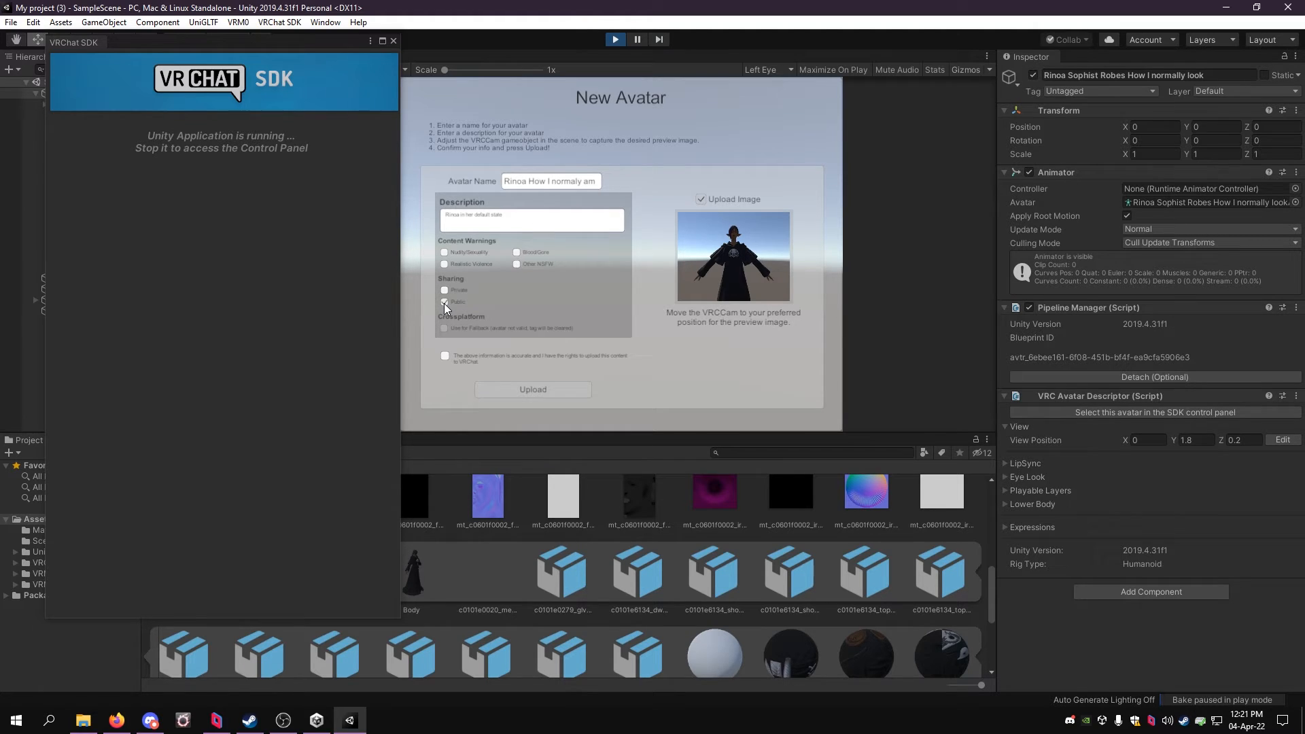
pyautogui.click(446, 356)
pyautogui.click(516, 389)
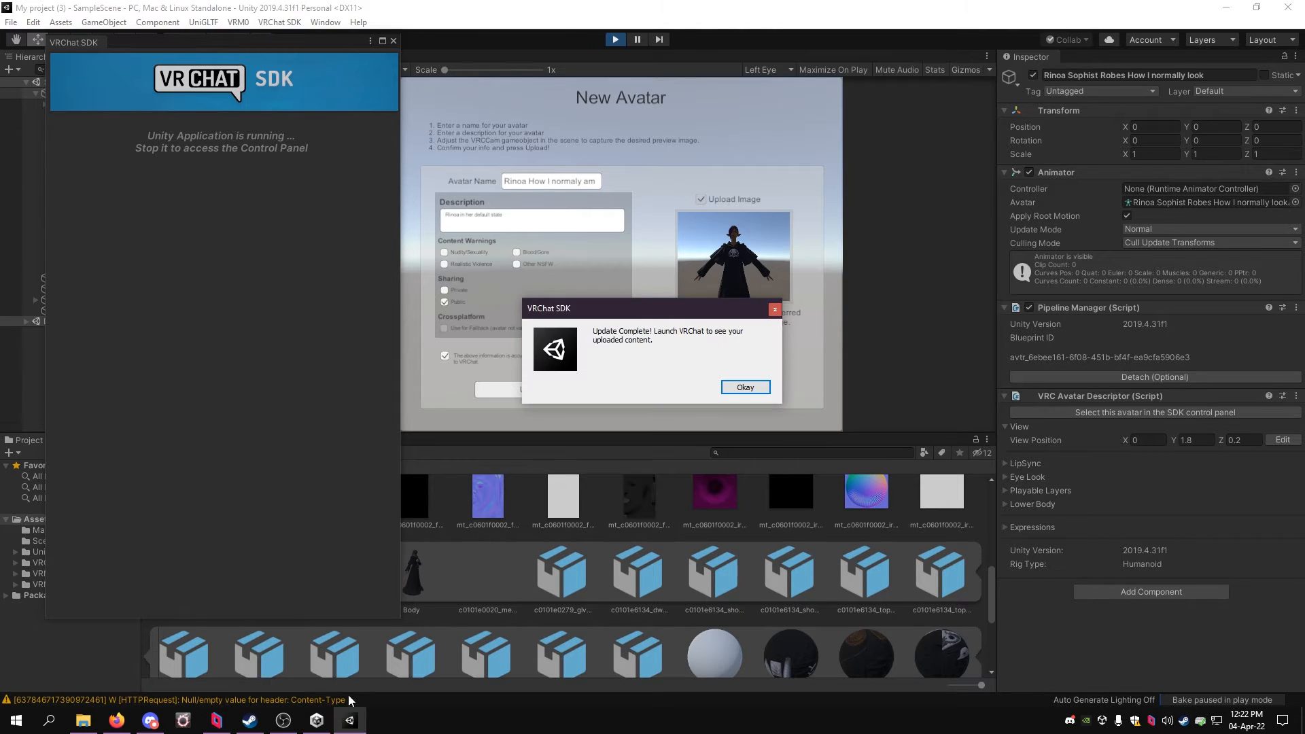
pyautogui.click(743, 388)
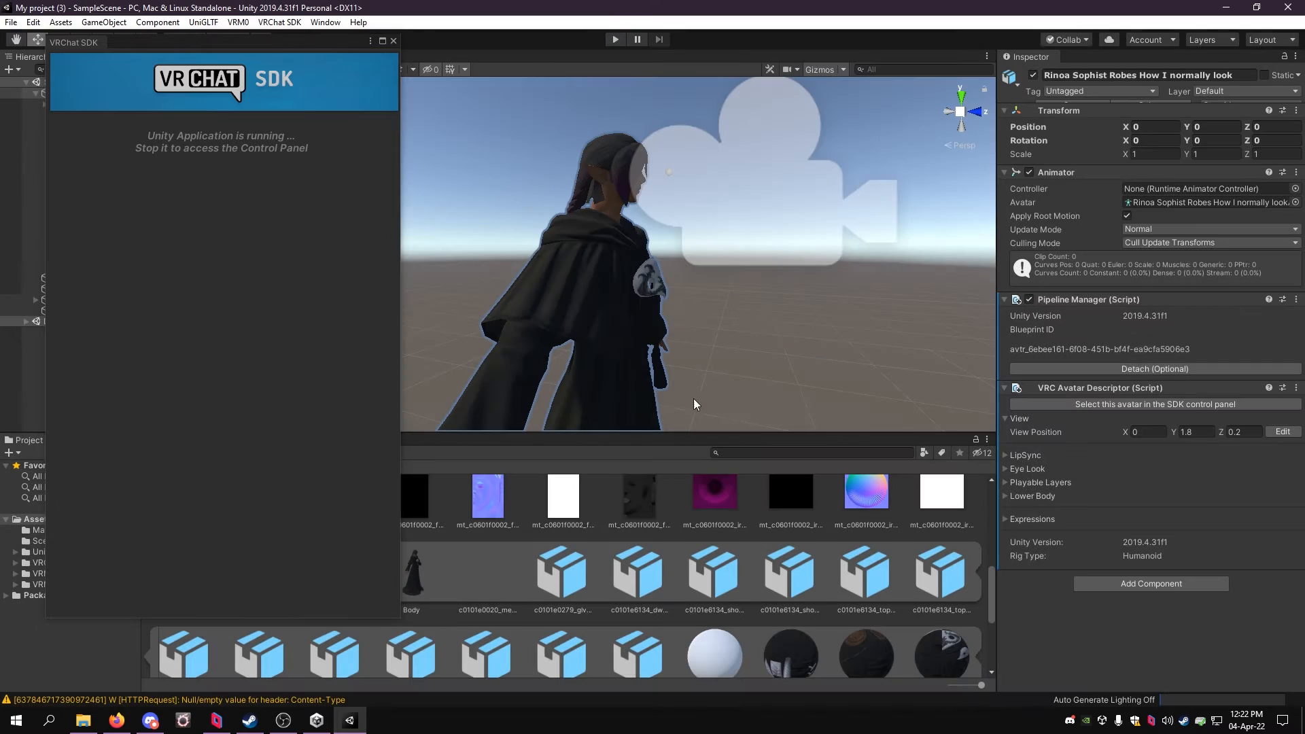
pyautogui.click(393, 41)
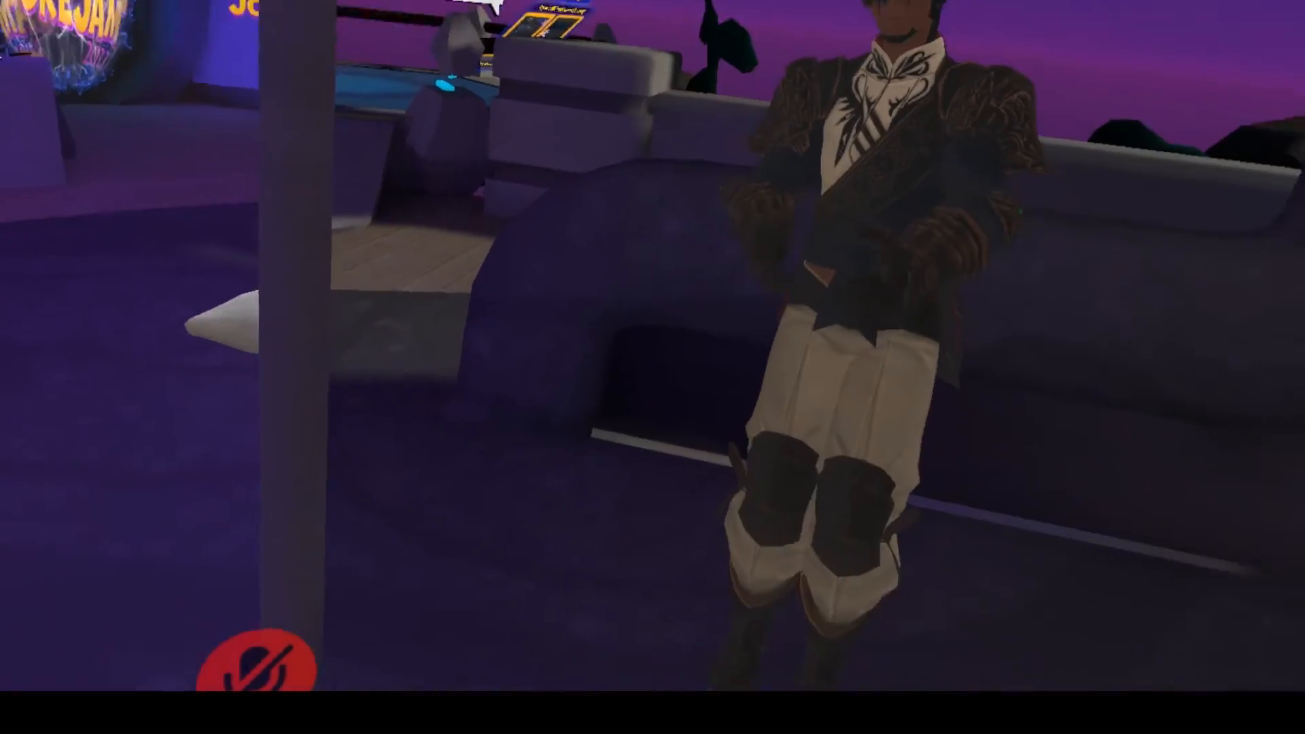
# Step: Switch to VRChat, open the avatar list and change into the uploaded robed avatar, closing the list when done
pyautogui.press('Escape')
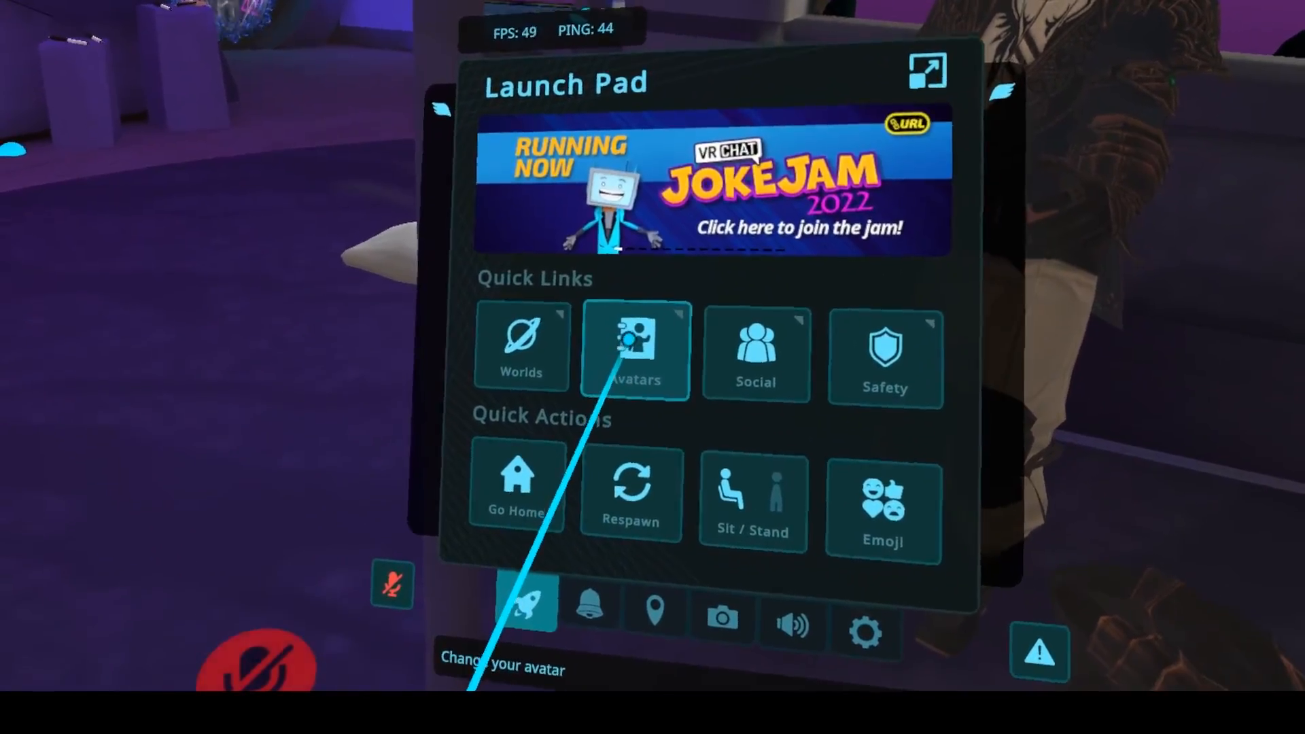
pyautogui.click(638, 359)
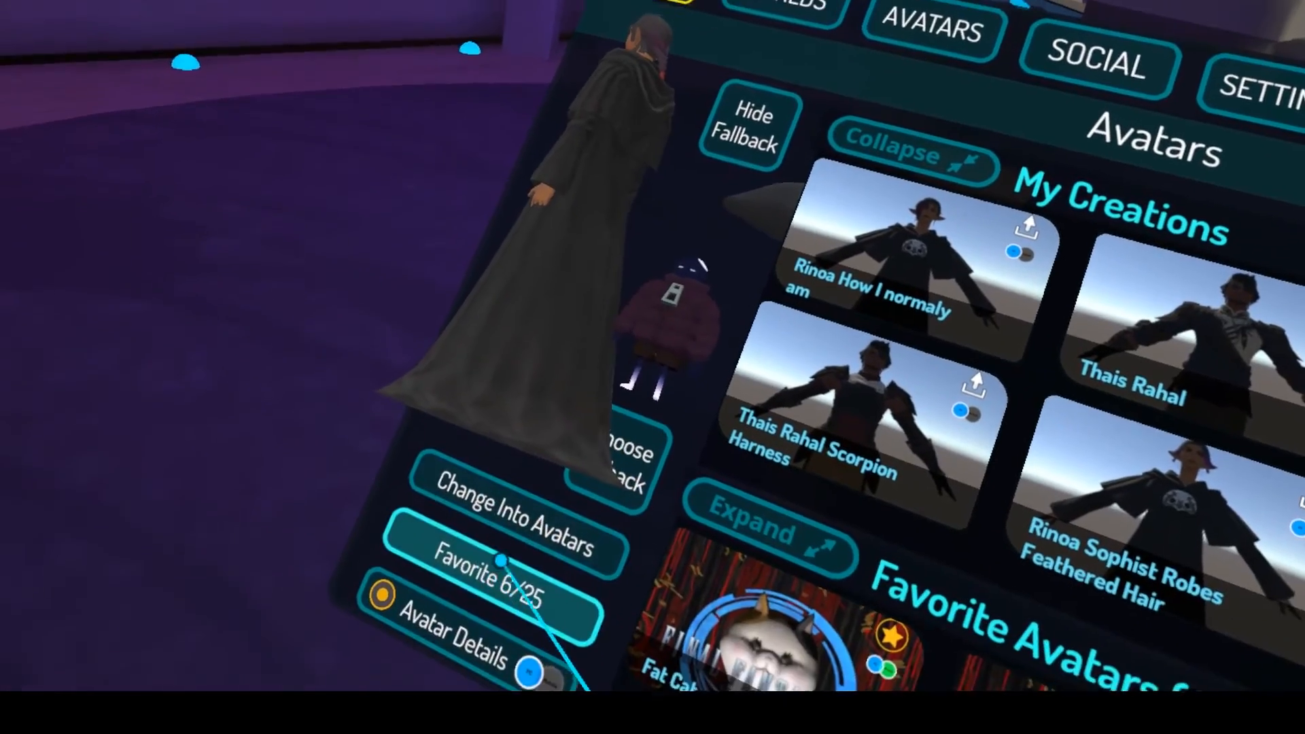
pyautogui.press('Escape')
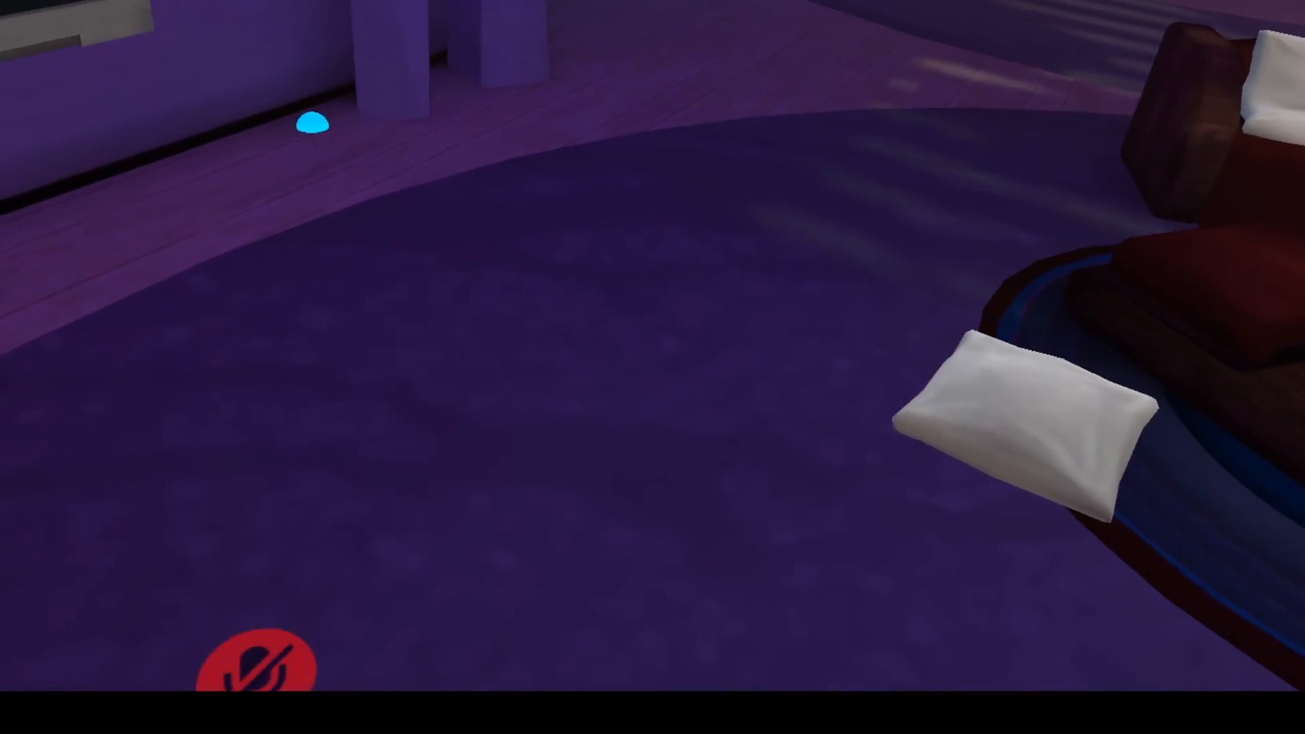
# Step: Find the world "imitated Amaurot Remake" in the worlds1 playlist, open its details and travel into it
pyautogui.press('Escape')
pyautogui.click(561, 331)
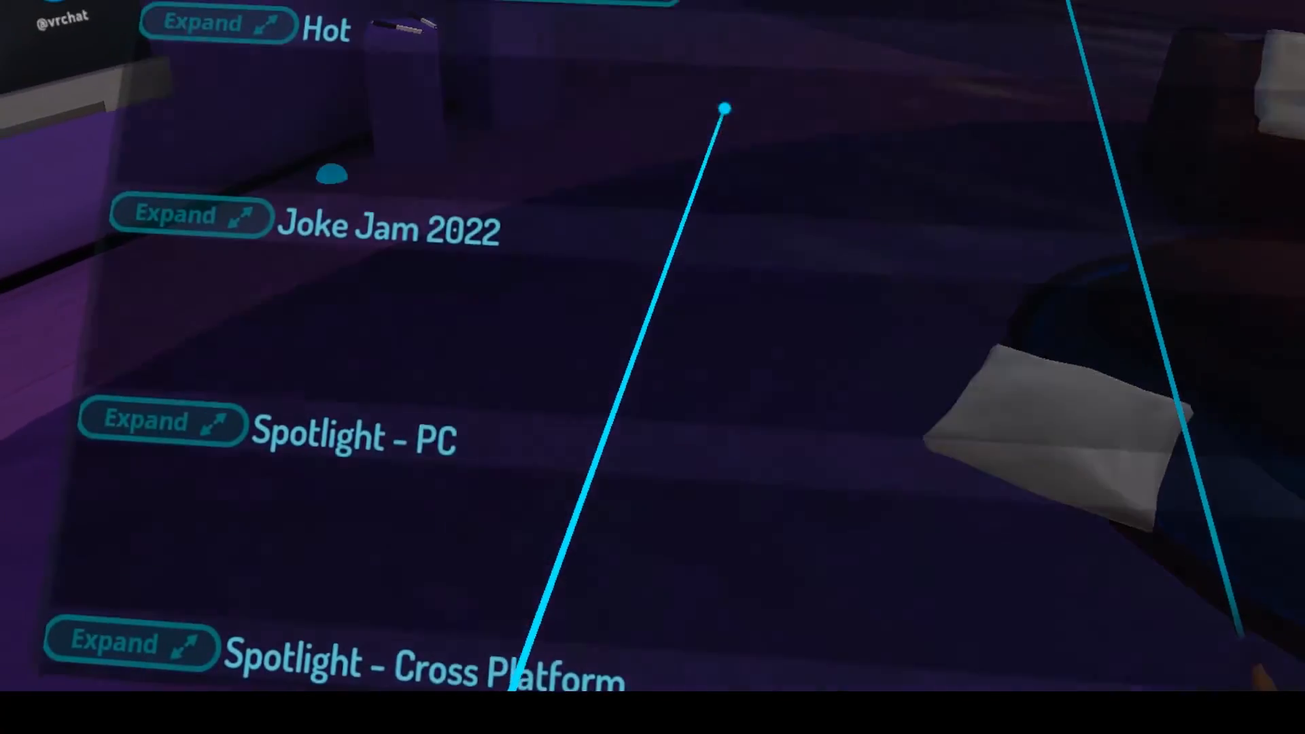
pyautogui.scroll(-5, 664, 376)
pyautogui.scroll(-5, 642, 375)
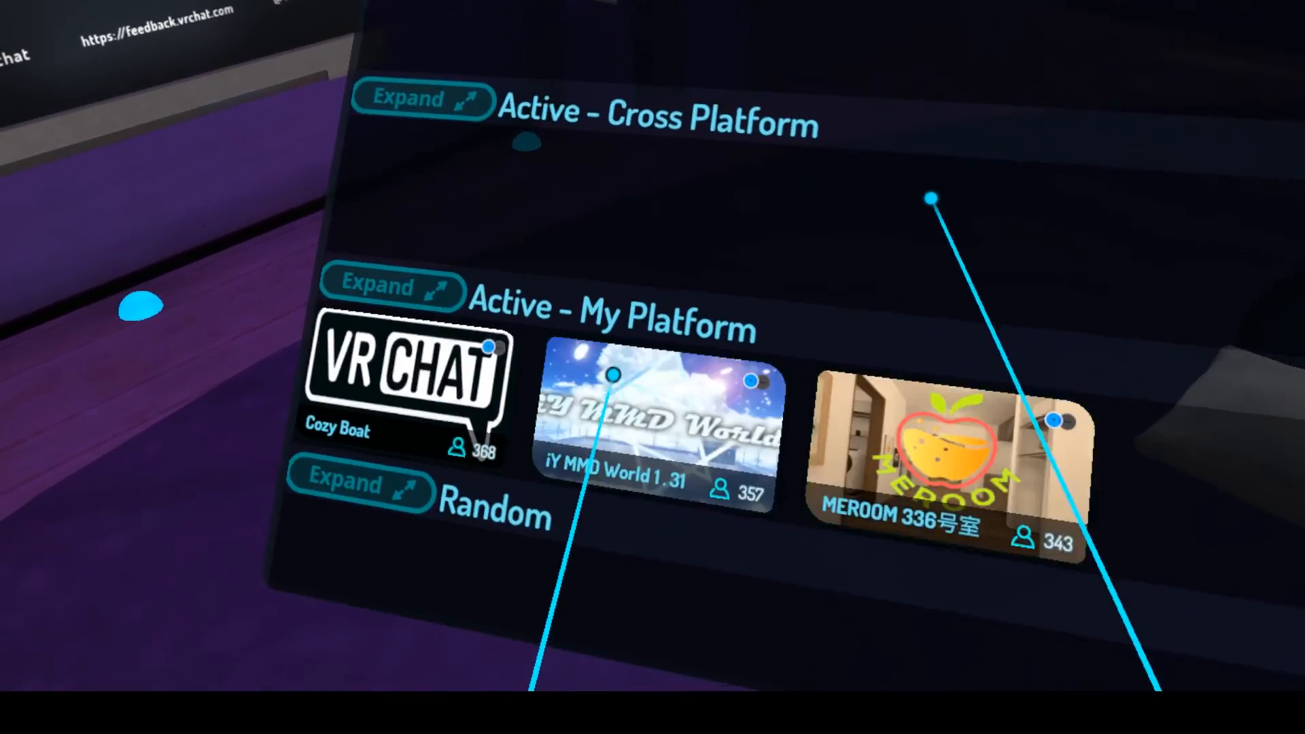
pyautogui.scroll(-5, 927, 257)
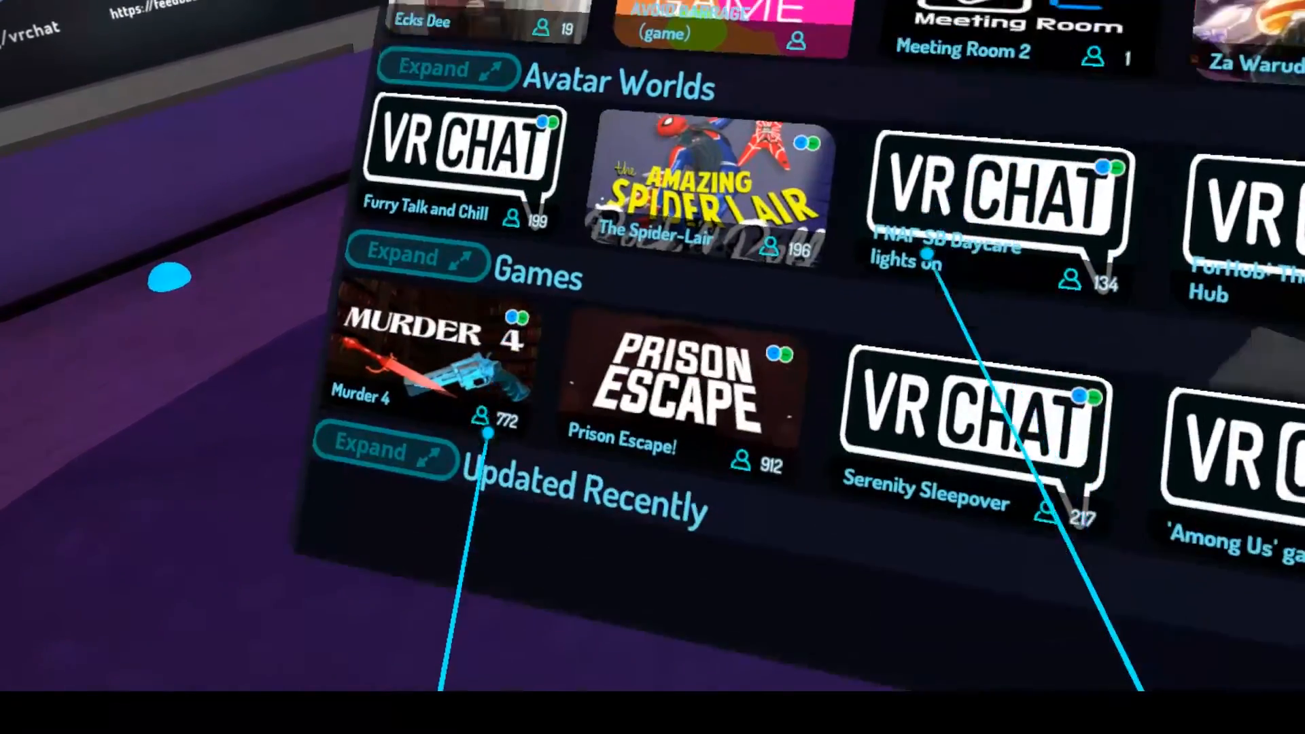
pyautogui.scroll(-5, 926, 245)
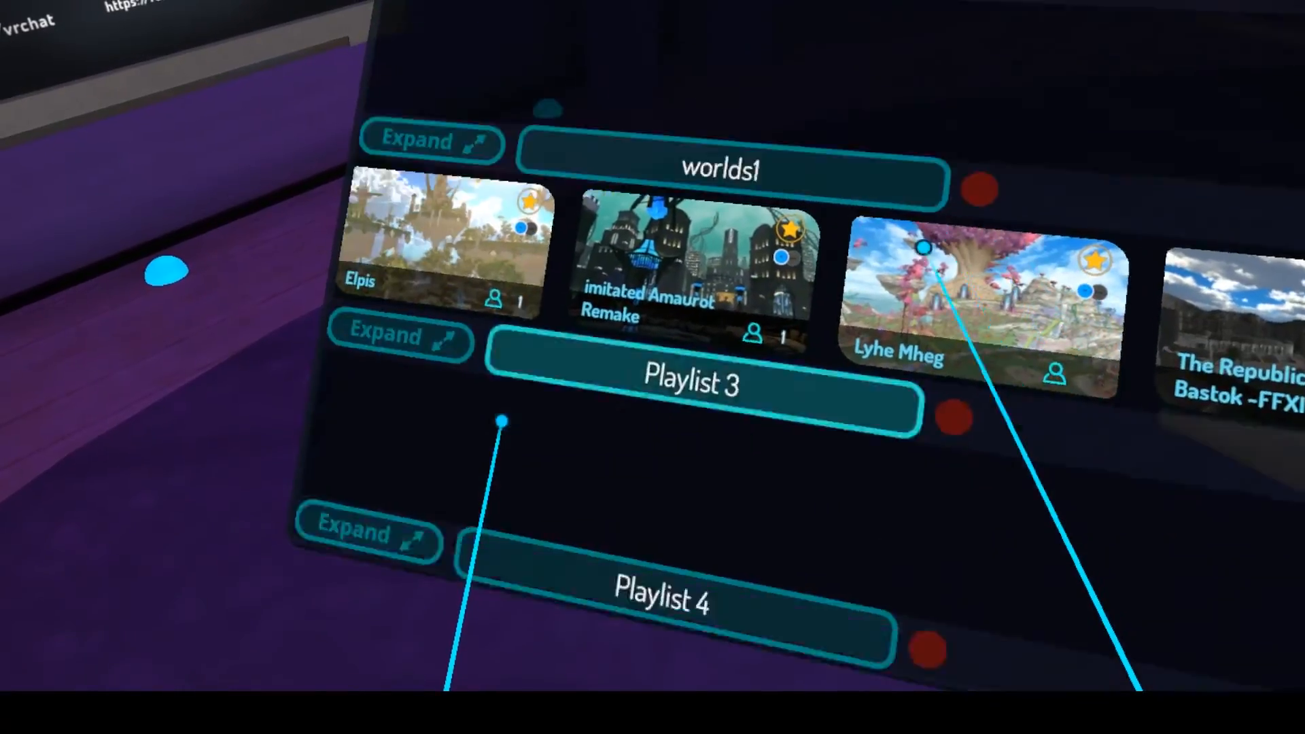
pyautogui.scroll(3, 927, 248)
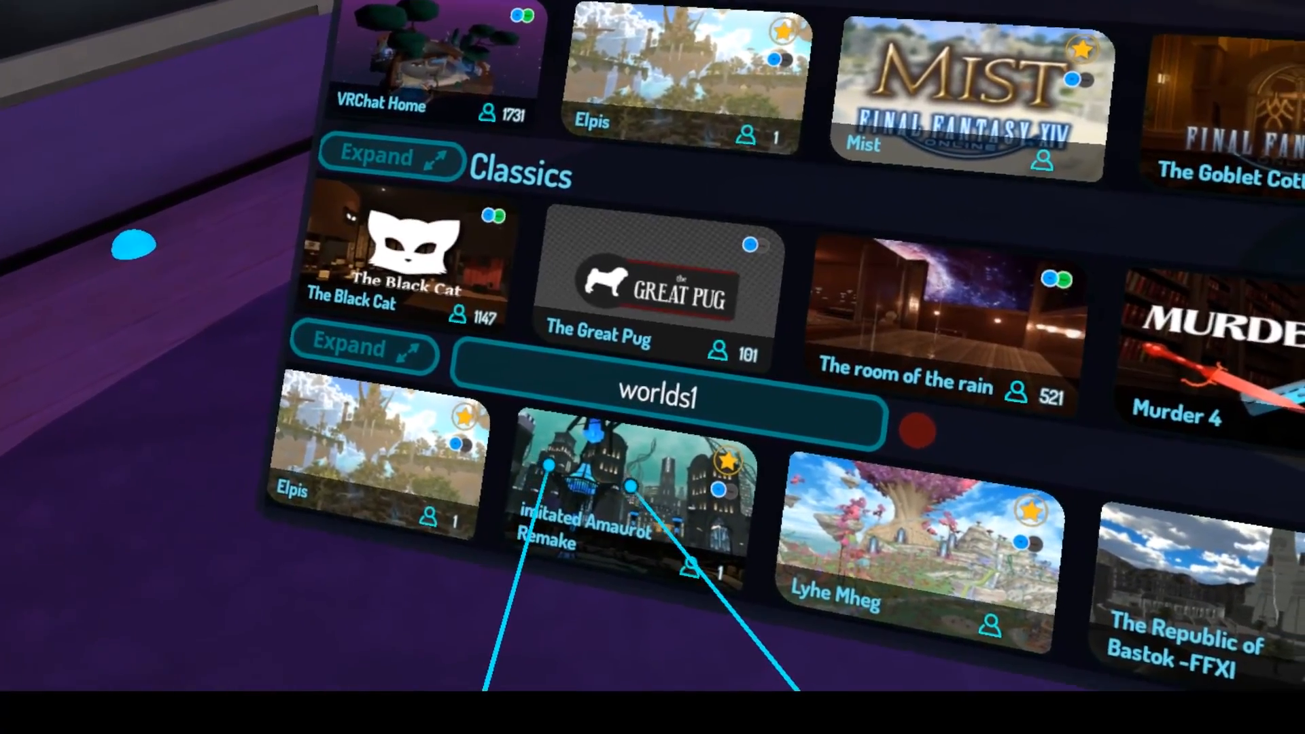
pyautogui.click(617, 490)
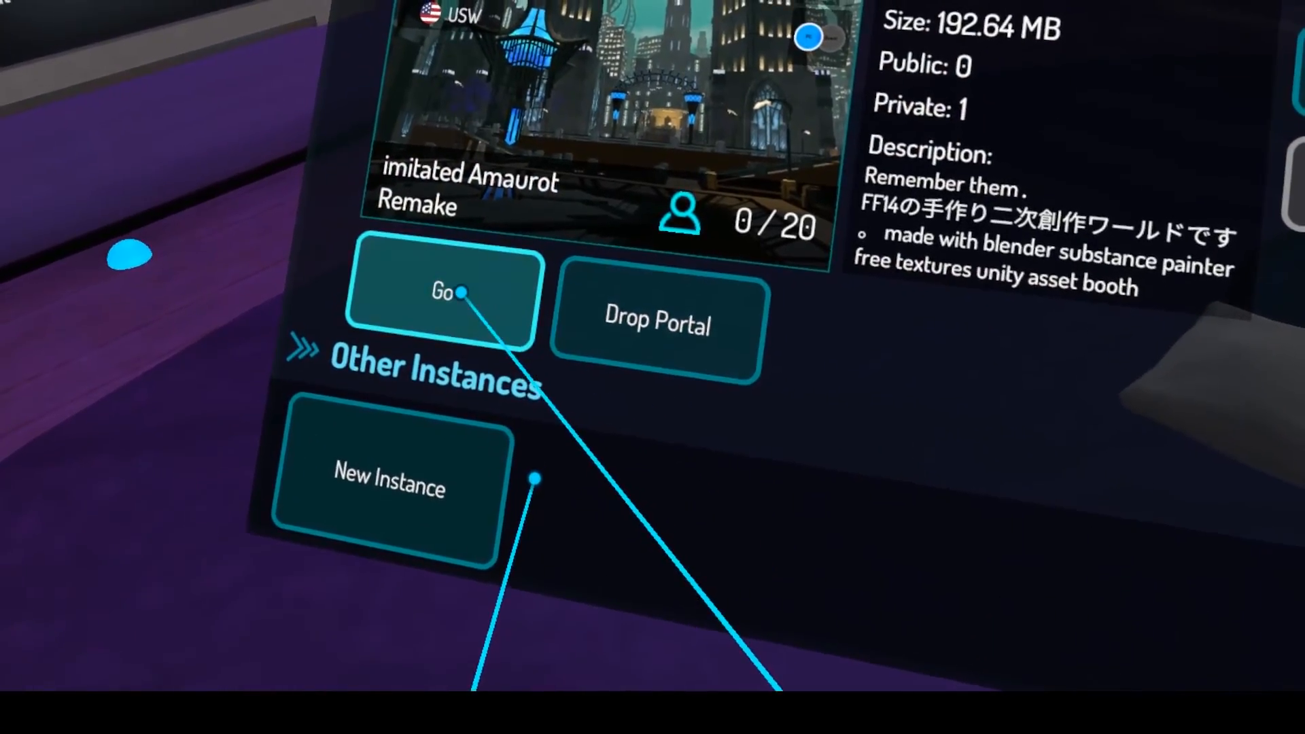
pyautogui.click(452, 291)
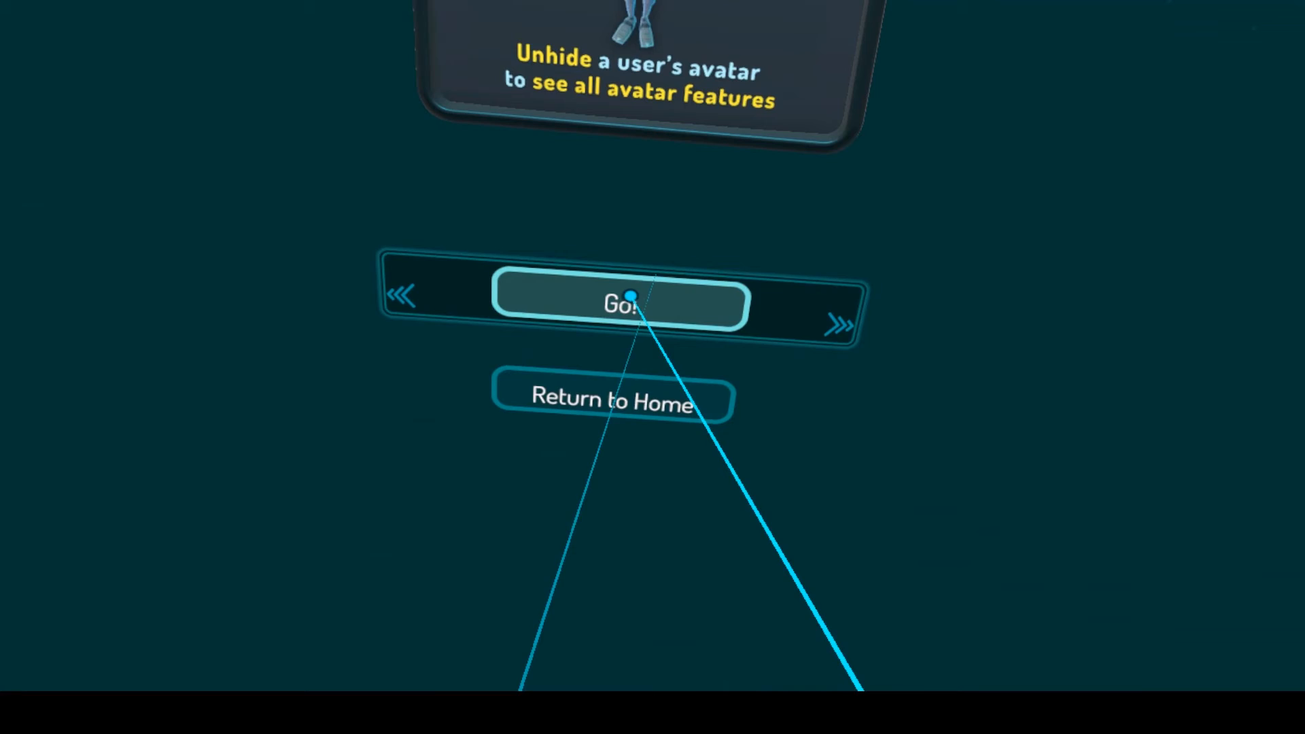
pyautogui.click(631, 297)
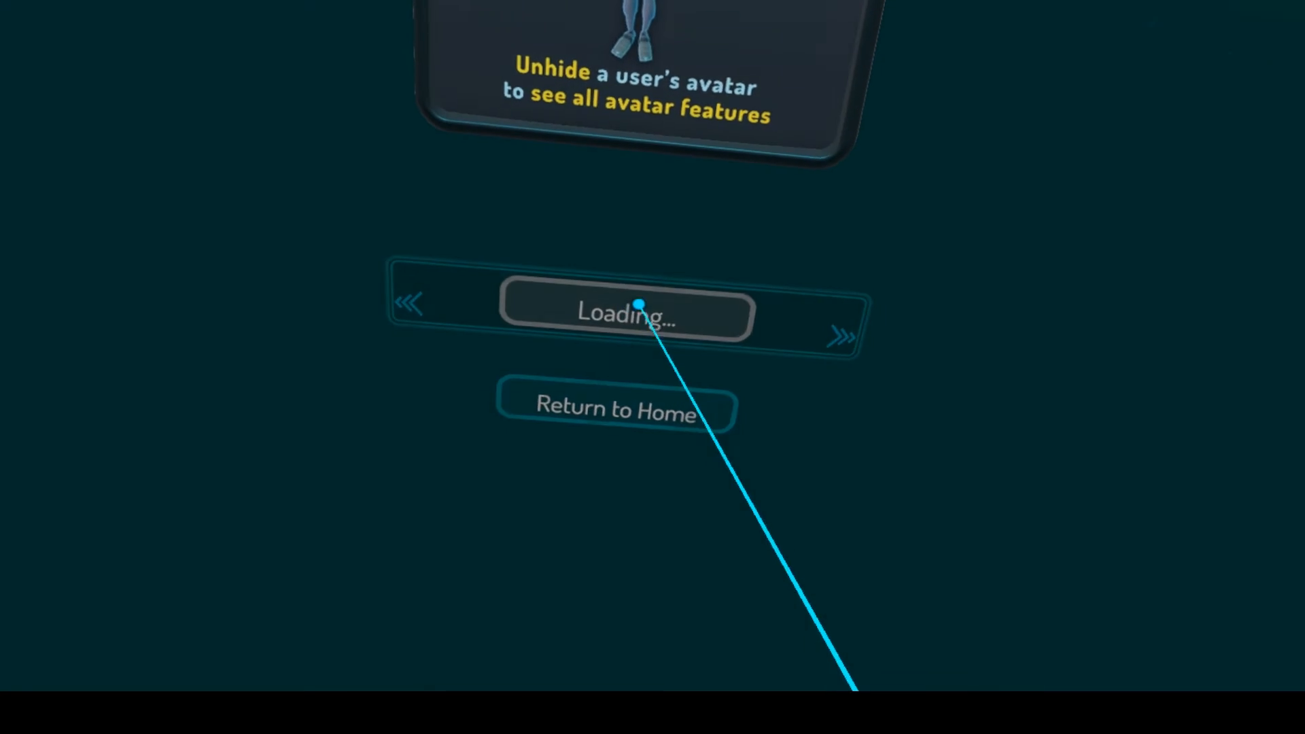